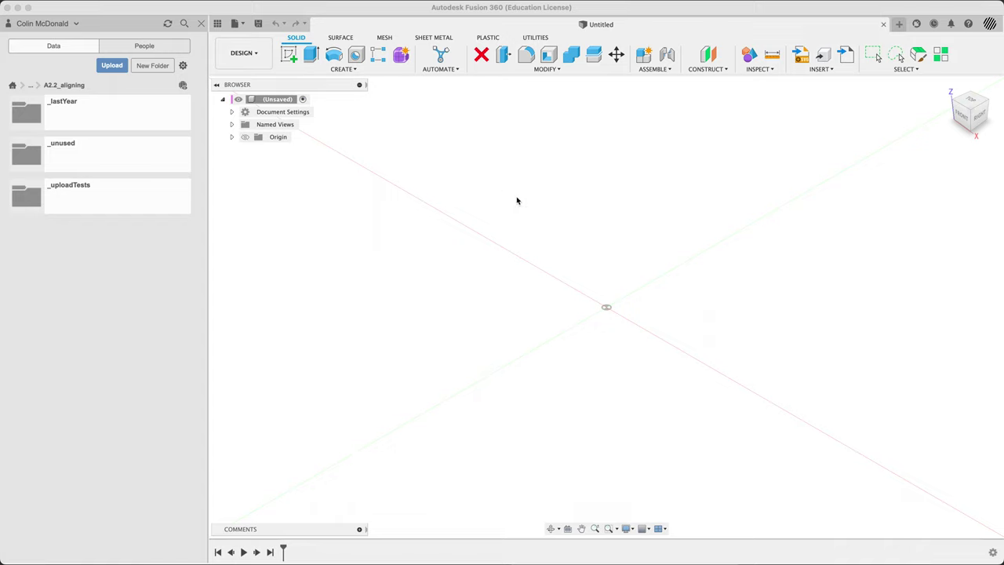
Switch to the orlov2_full_17.08.2022.pdf document, examine the gear rim designs (a–c) in Fig. 46, and return to Fusion 360.
left_click(515, 214)
key("super+Tab")
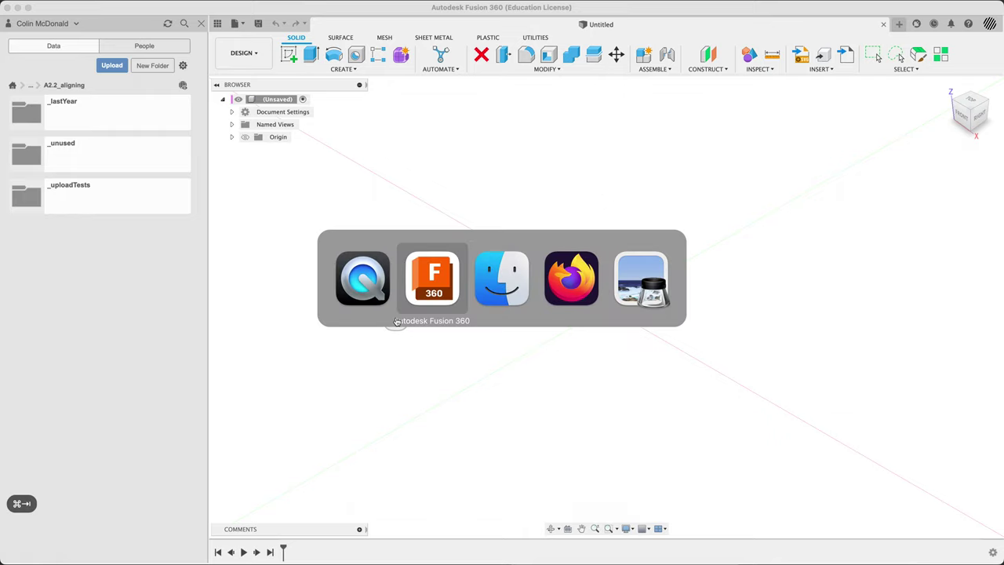
key("super+Tab")
key("super+Tab")
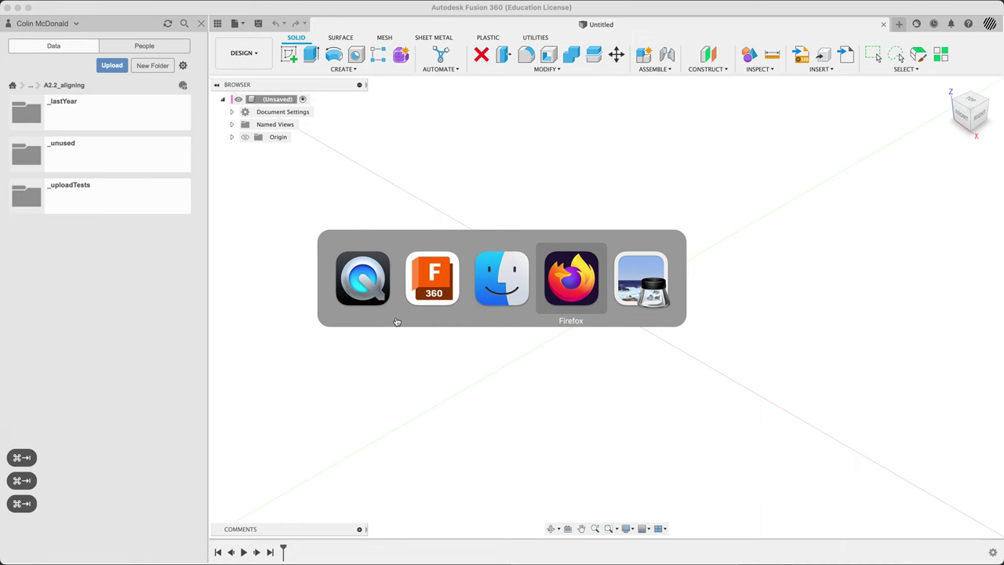
key("super+Tab")
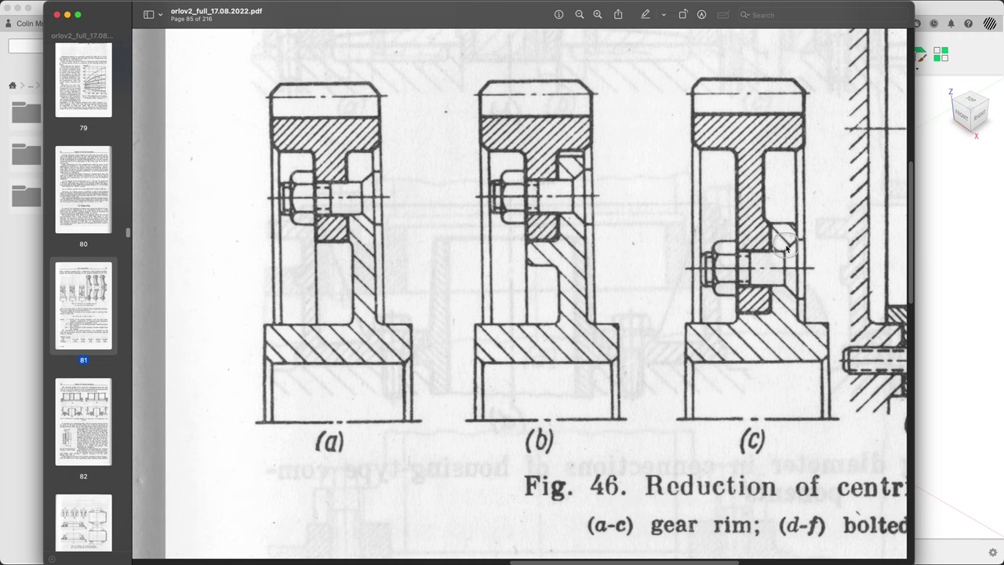
key("super+Tab")
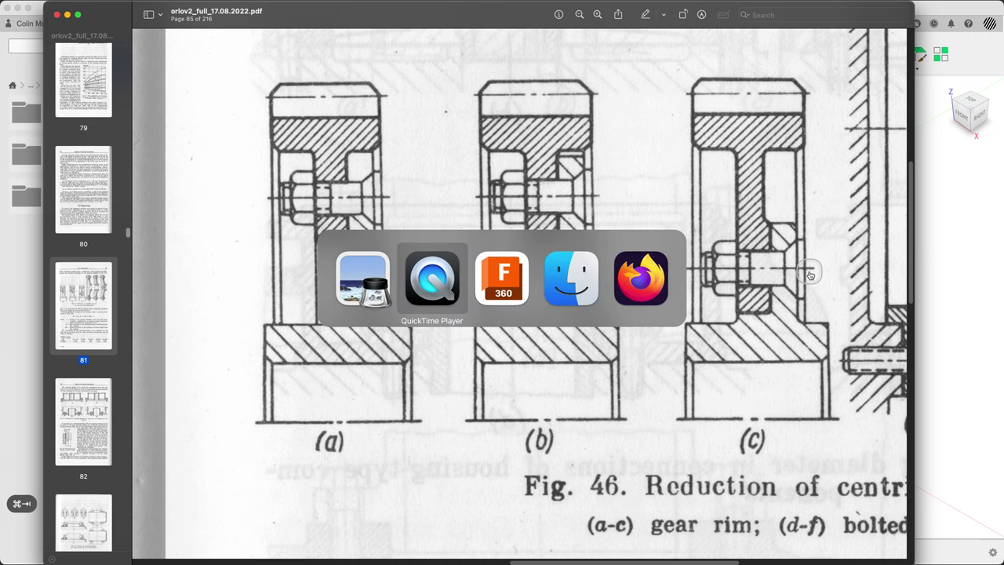
key("super+Tab")
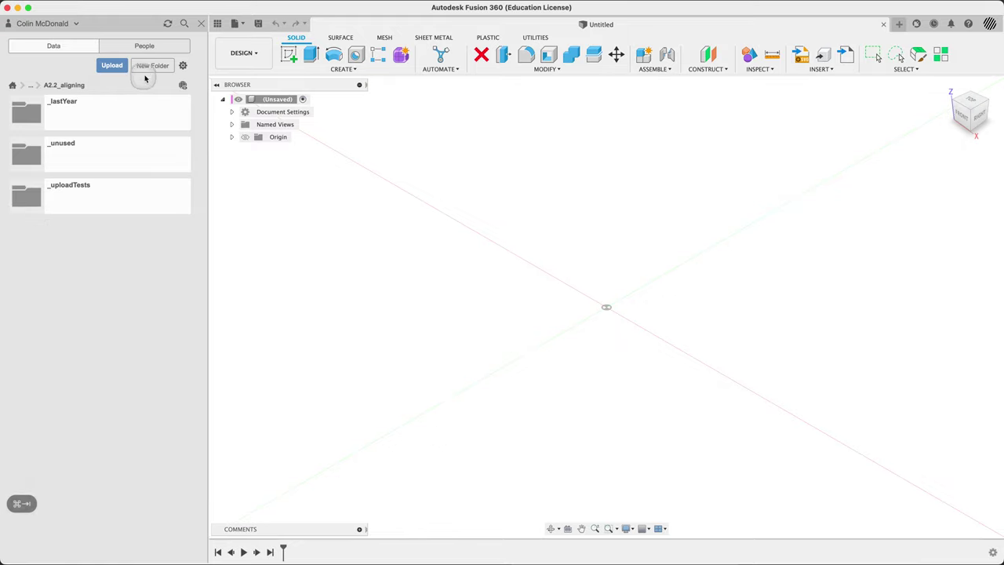
Upload the STEP file orlov_fig2.46(a)_2023_start to the A2.2_aligning folder and check its upload job status.
left_click(112, 69)
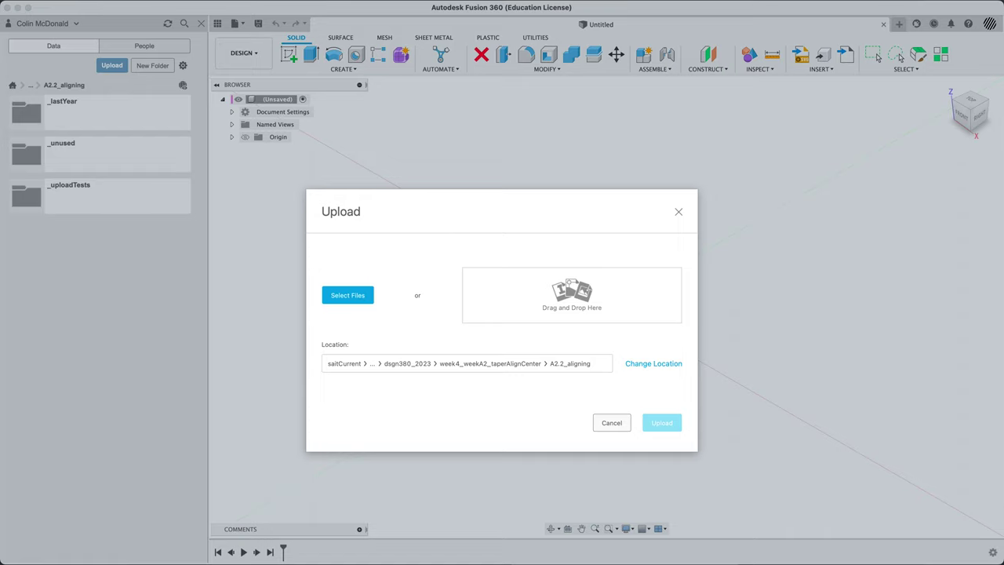
left_click_drag(482, 555, 511, 296)
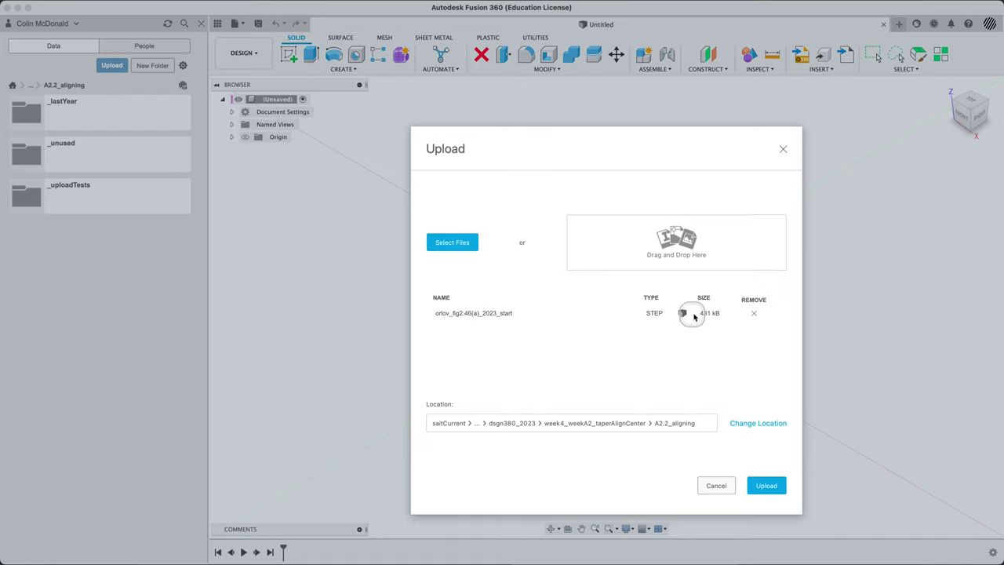
left_click(766, 485)
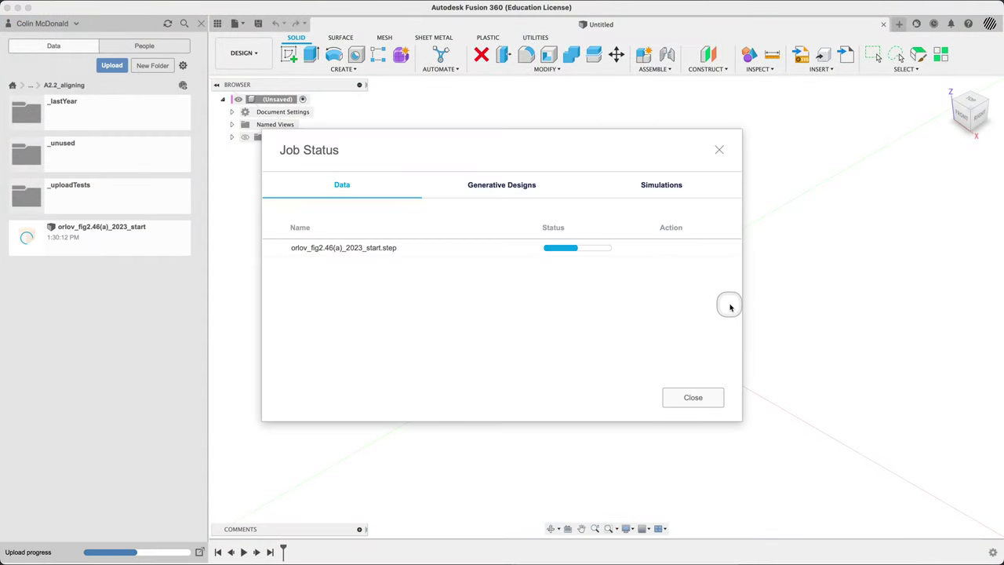
left_click(693, 400)
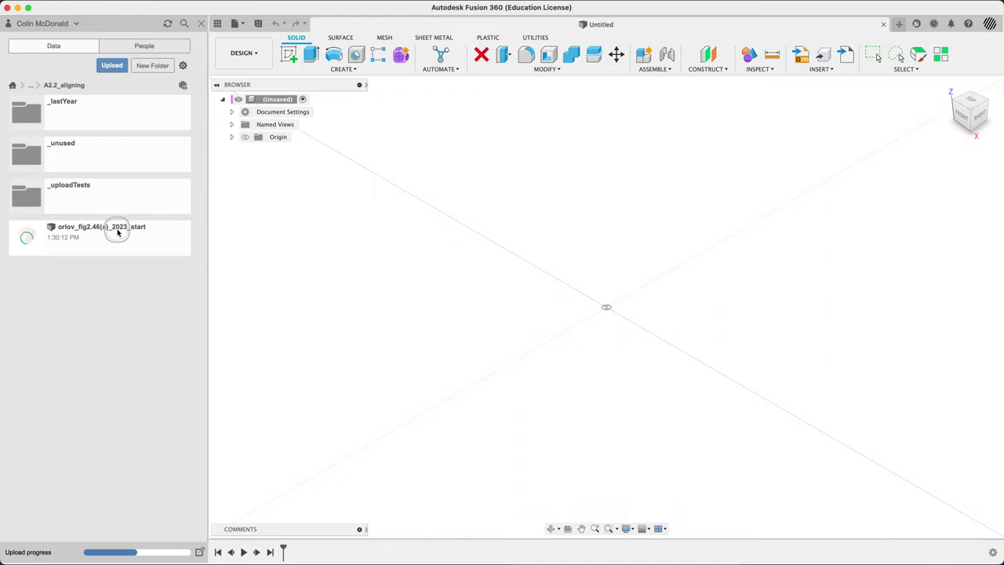
left_click(198, 552)
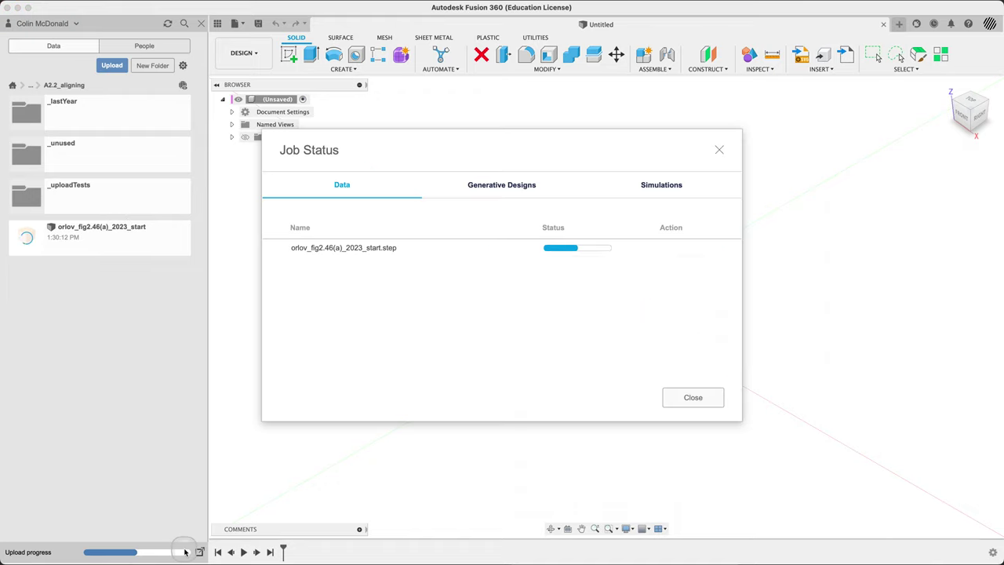
left_click(691, 400)
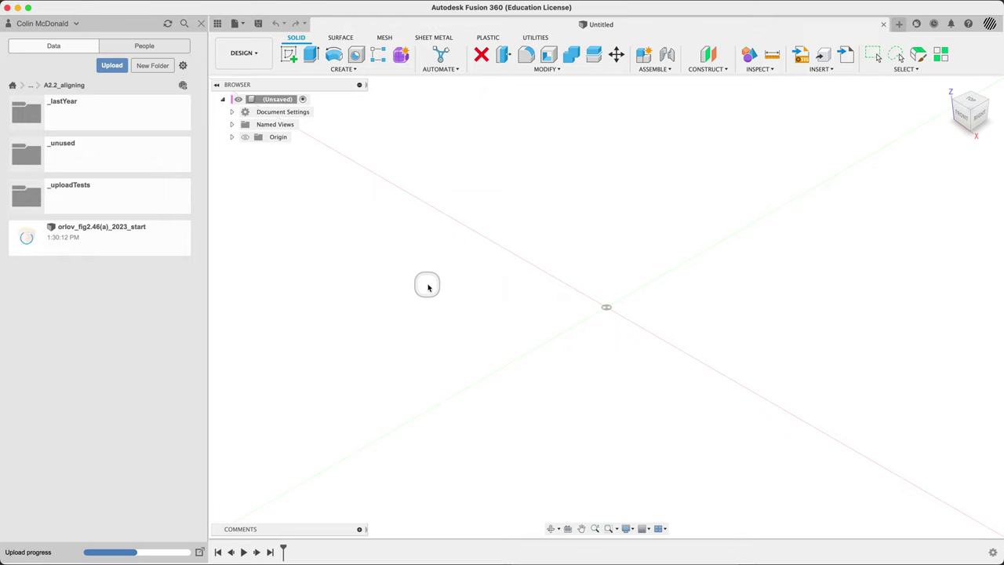
Open the uploaded orlov_fig2.46(a)_2023_start design and turn on component color cycling.
left_click(171, 249)
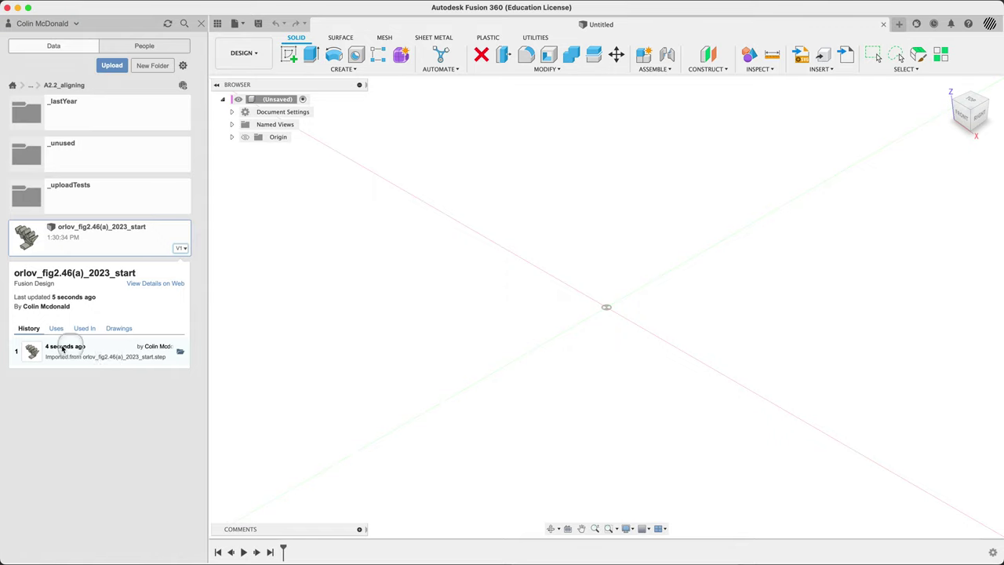
left_click(94, 244)
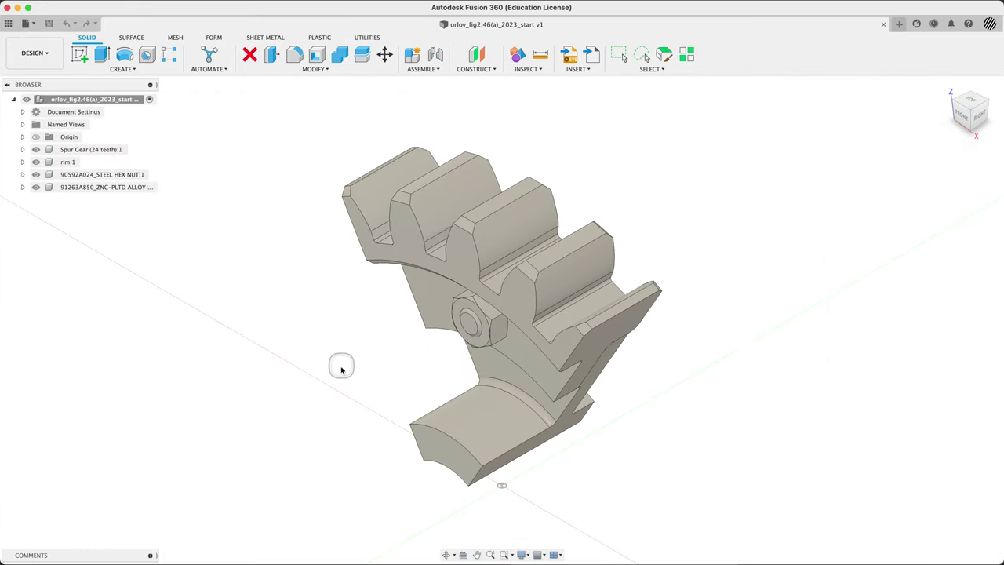
mouse_move(341, 365)
middle_mouse_down("shift")
mouse_move(407, 325)
mouse_move(369, 350)
mouse_move(316, 358)
mouse_move(306, 296)
mouse_move(334, 347)
middle_mouse_up("shift")
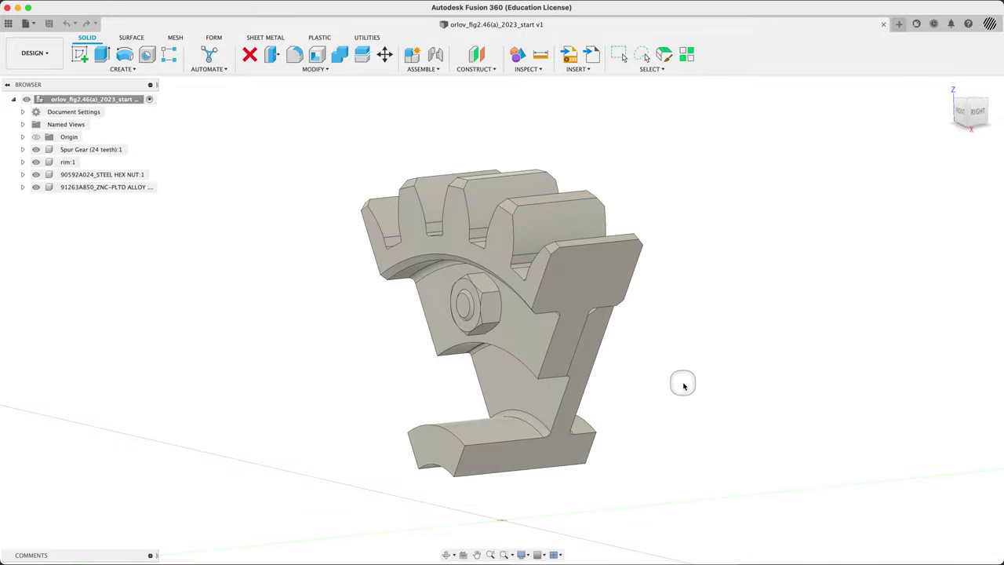
middle_click_drag(679, 381, 709, 366, "shift")
left_click(949, 88)
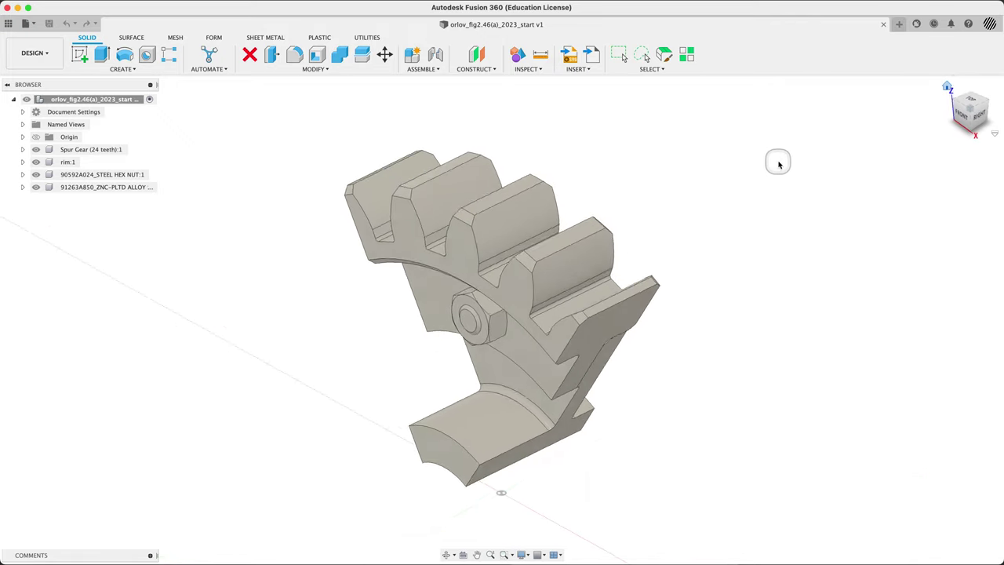
middle_click_drag(756, 209, 674, 182)
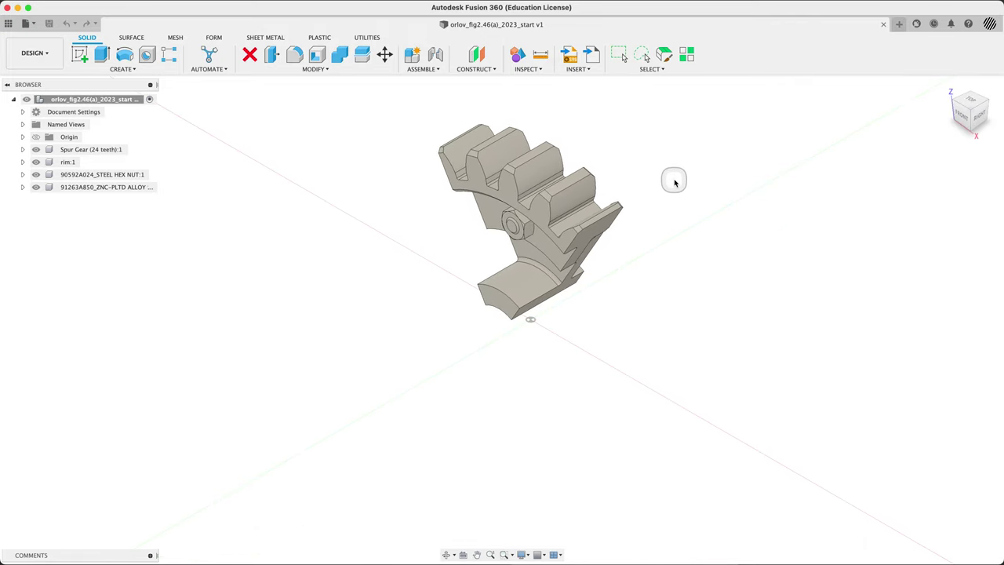
key("shift+n")
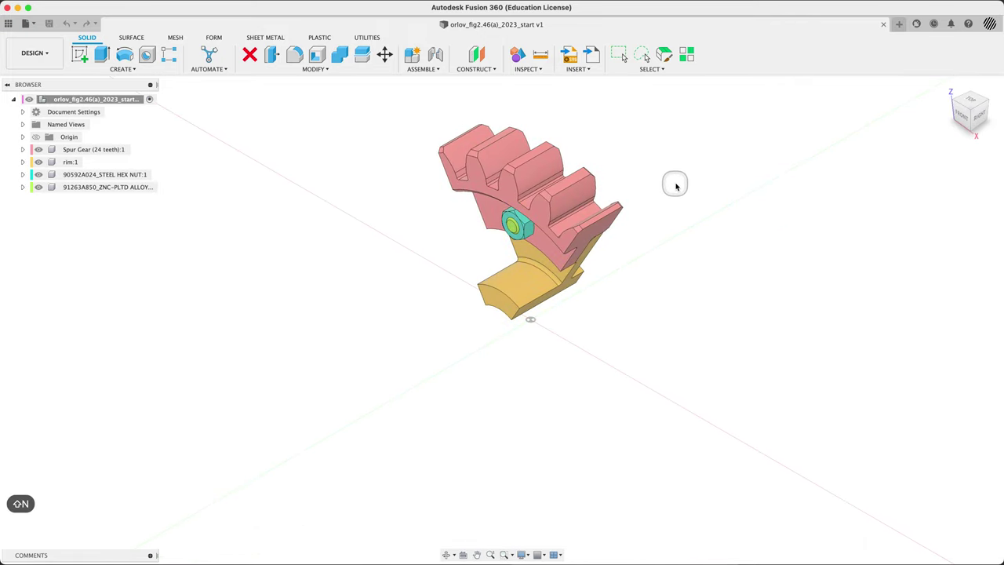
Start a Circular Pattern of components with the spur gear, rim, hex nut and alloy bolt all selected as objects.
key("space")
type("patter")
left_click(735, 350)
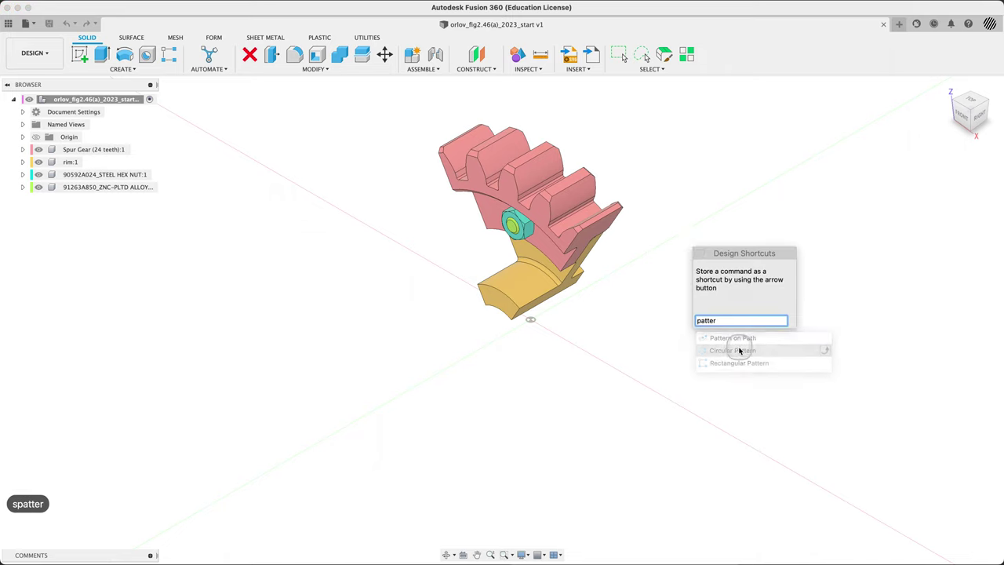
left_click(973, 240)
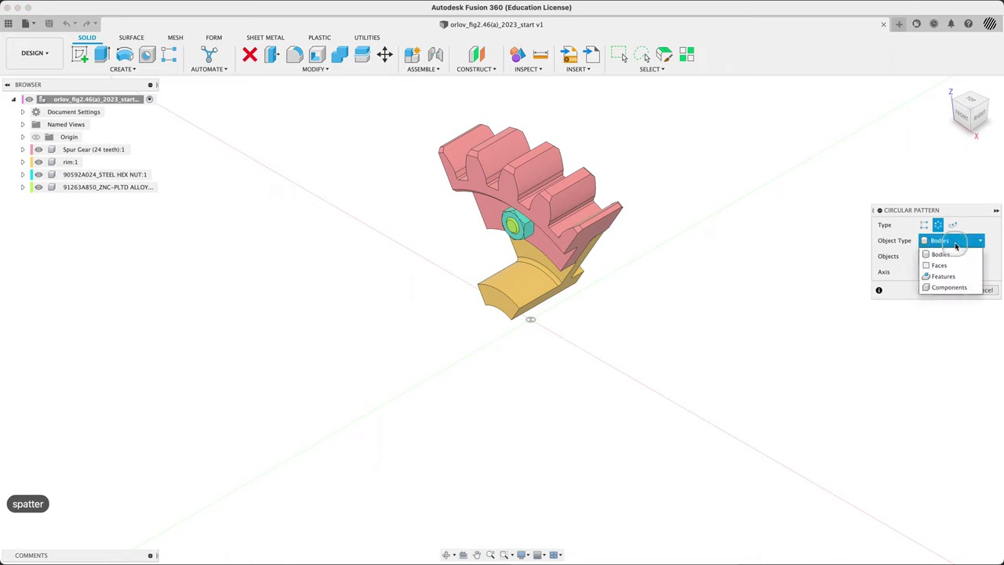
left_click(949, 286)
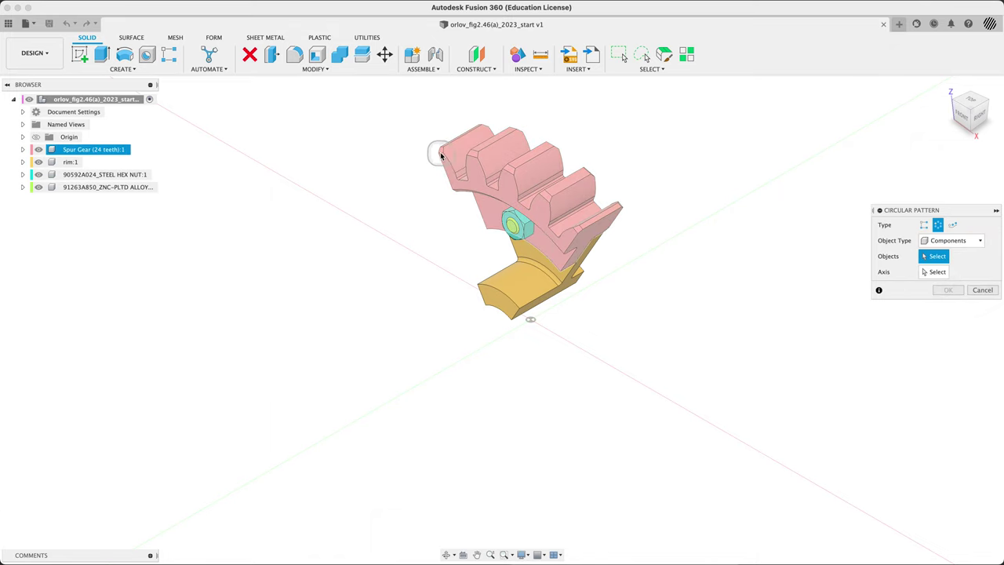
left_click_drag(399, 105, 662, 361)
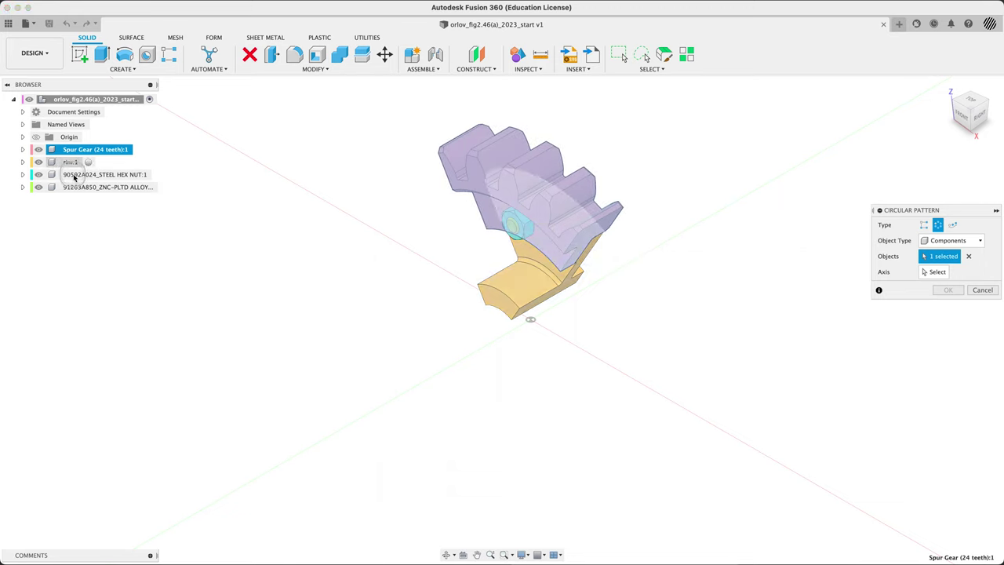
left_click(73, 186, "shift")
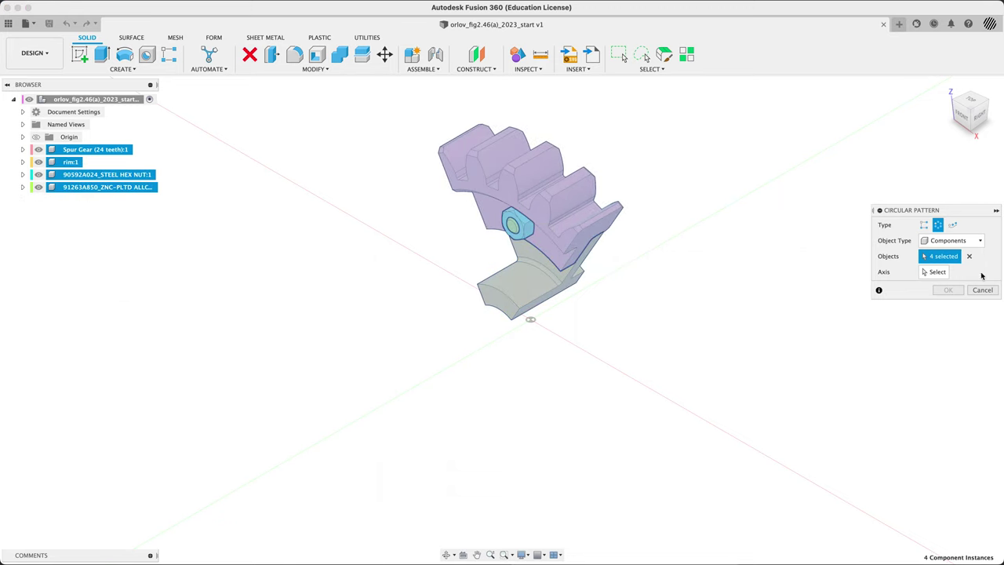
Preview the full circular pattern about the Y axis with a quantity of 6, cancel it, and restore the home view.
left_click(945, 272)
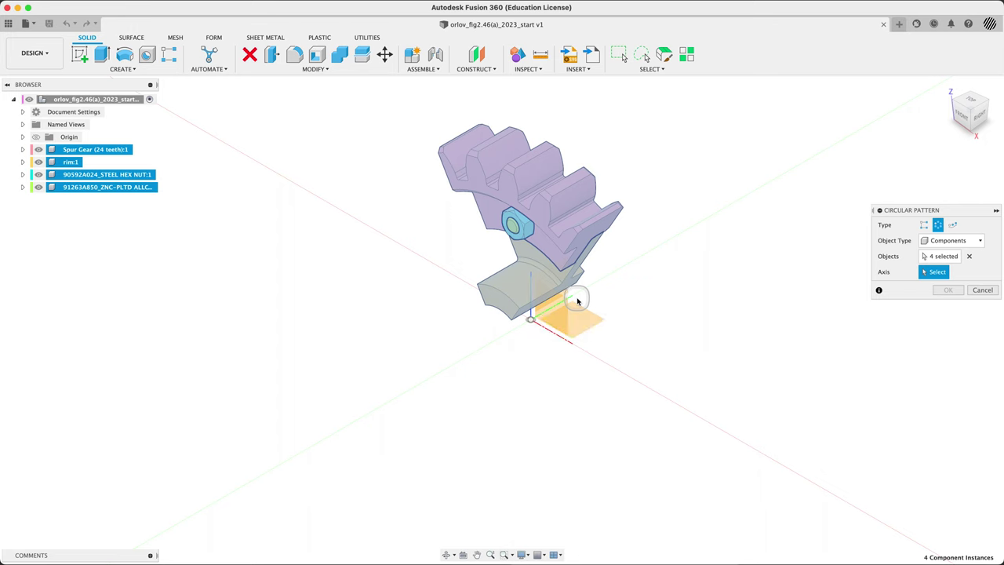
left_click(572, 304)
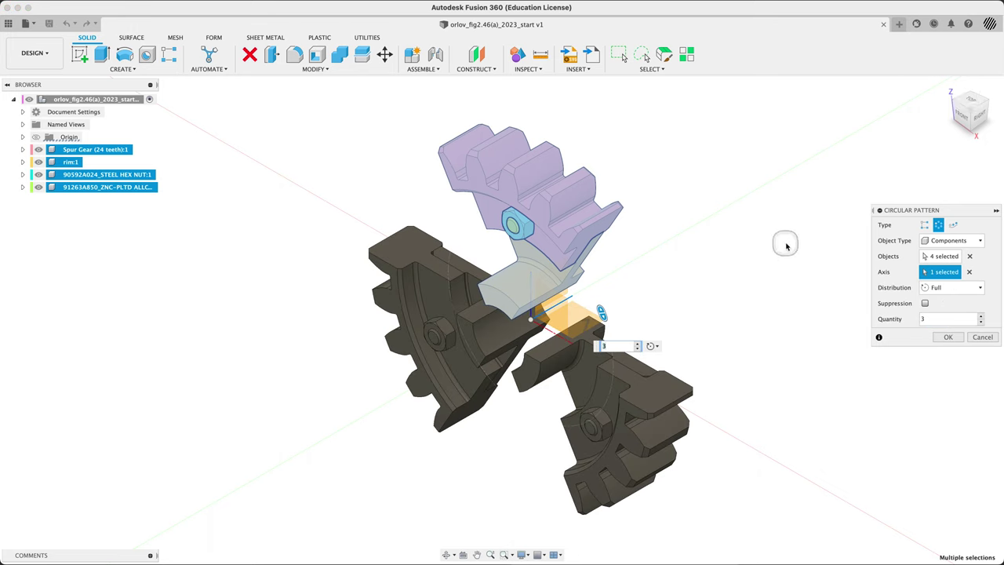
left_click(638, 343)
left_click(638, 343)
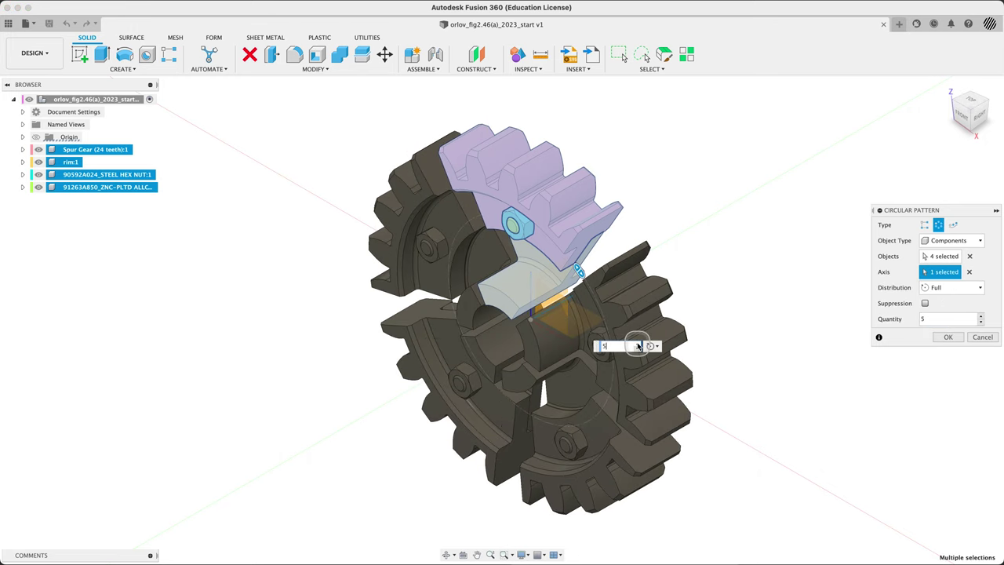
left_click(638, 343)
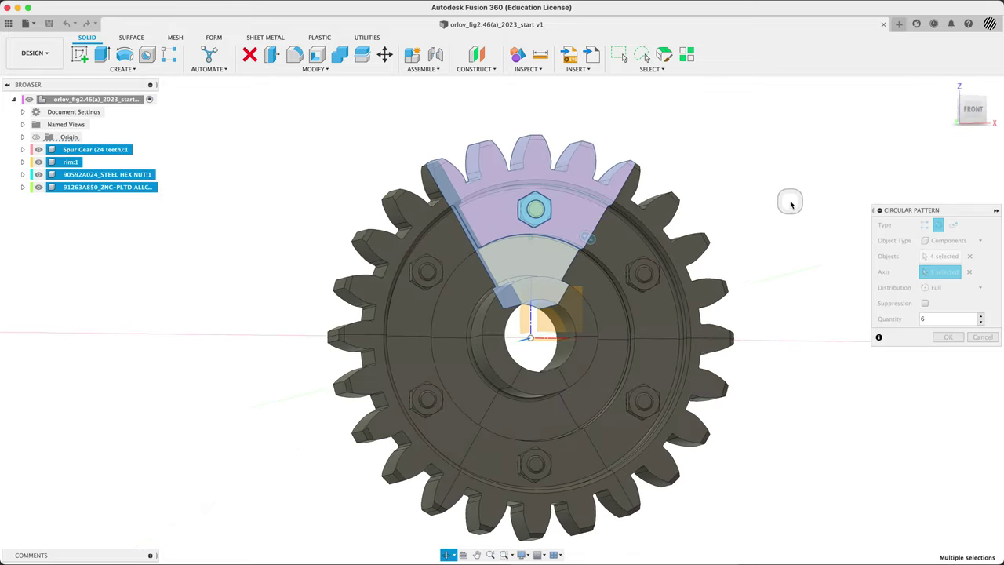
middle_click_drag(782, 197, 800, 269, "shift")
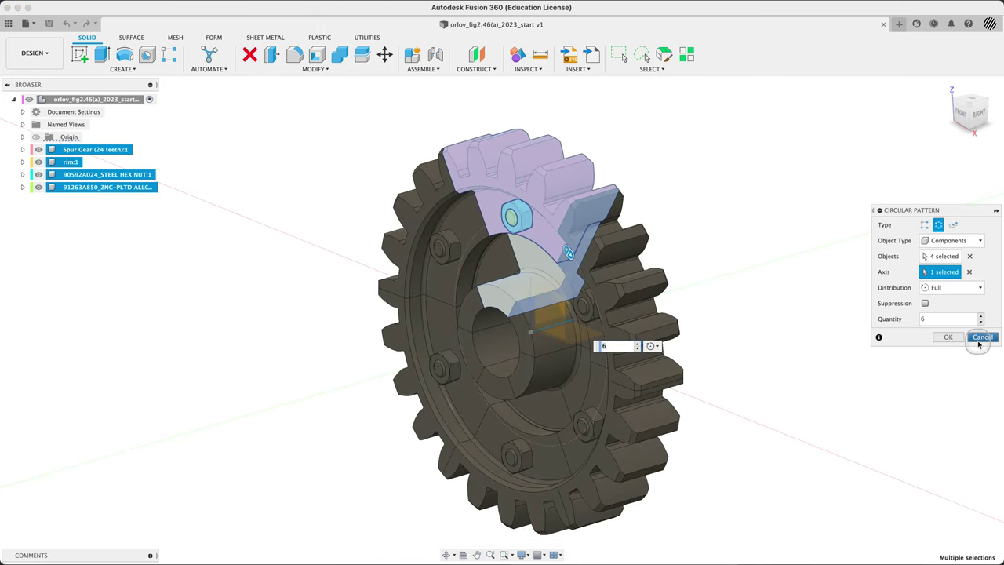
left_click(981, 337)
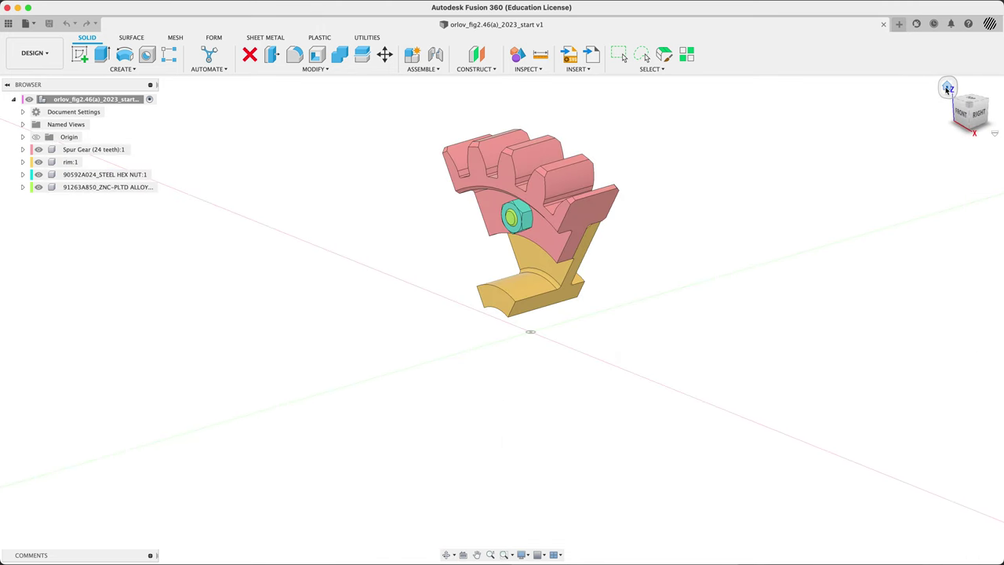
left_click(948, 88)
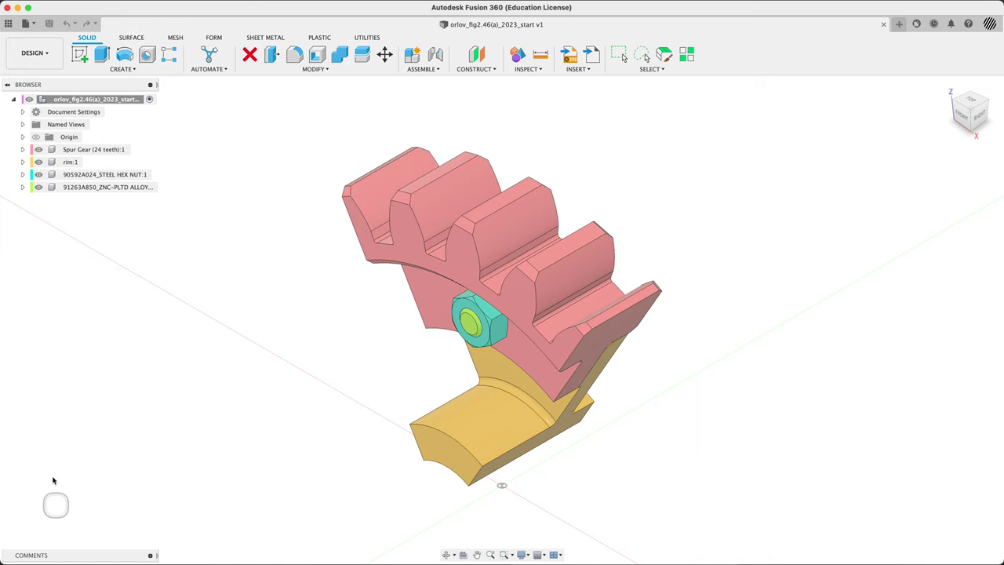
Turn on design history capture for the assembly, test-move the spur gear away from the rim, and undo the move.
right_click(122, 100)
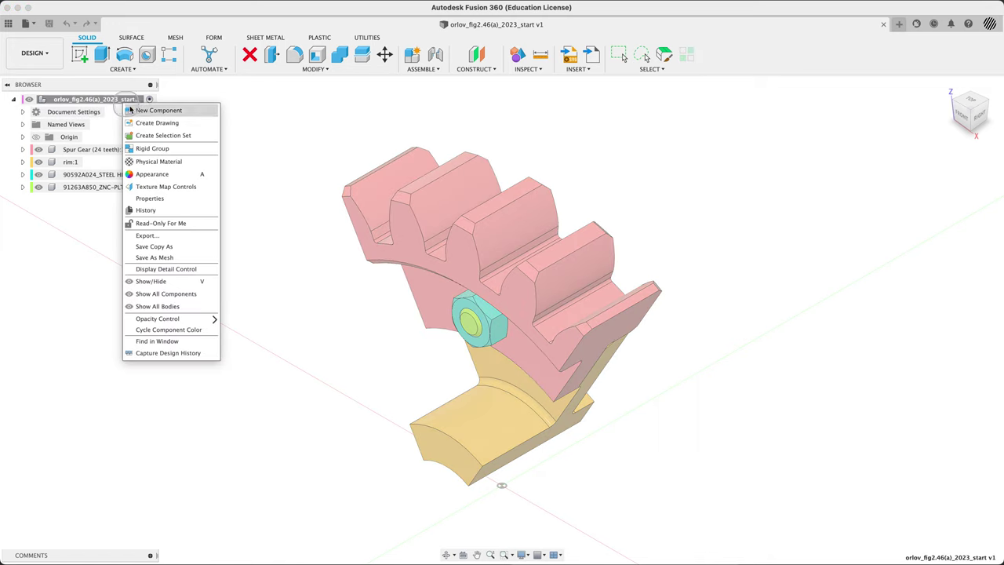
left_click(179, 353)
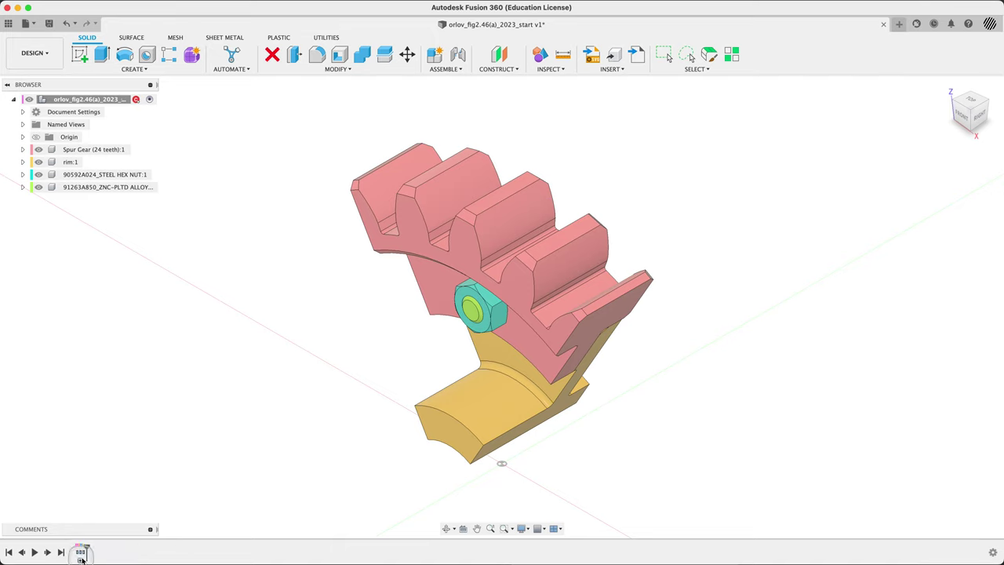
left_click_drag(446, 195, 383, 284)
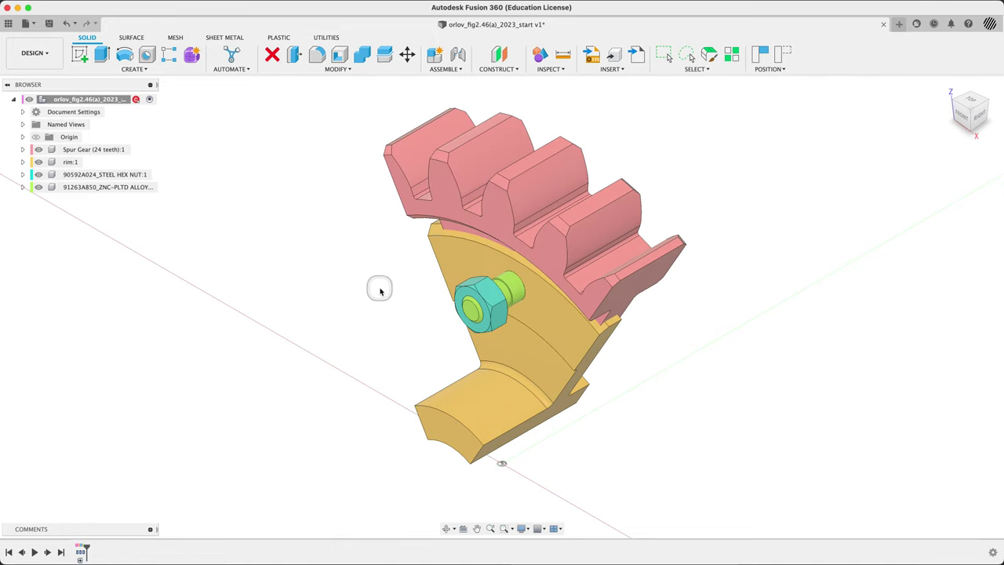
key("super+z")
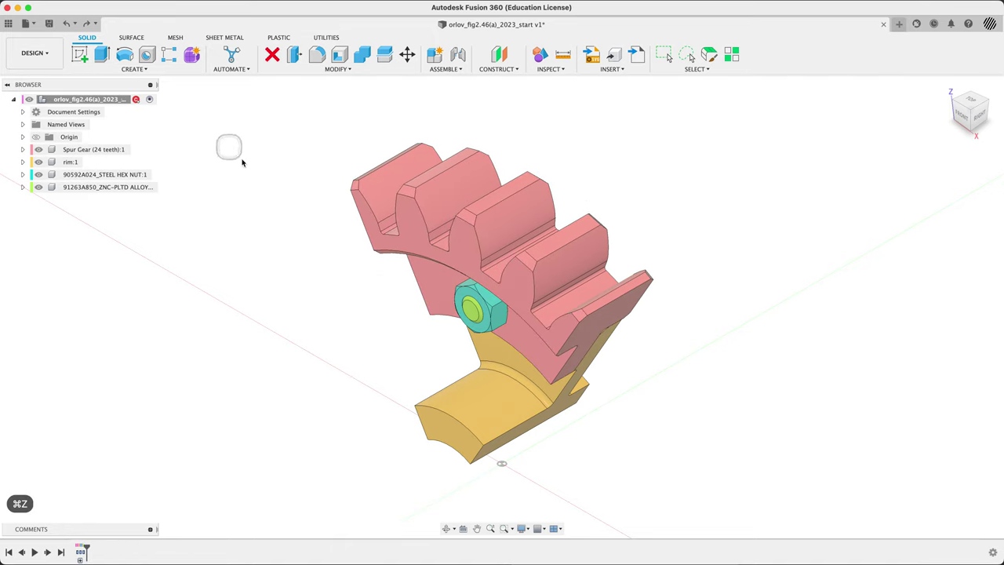
Ground the rim component so it is fixed in place.
left_click(482, 413)
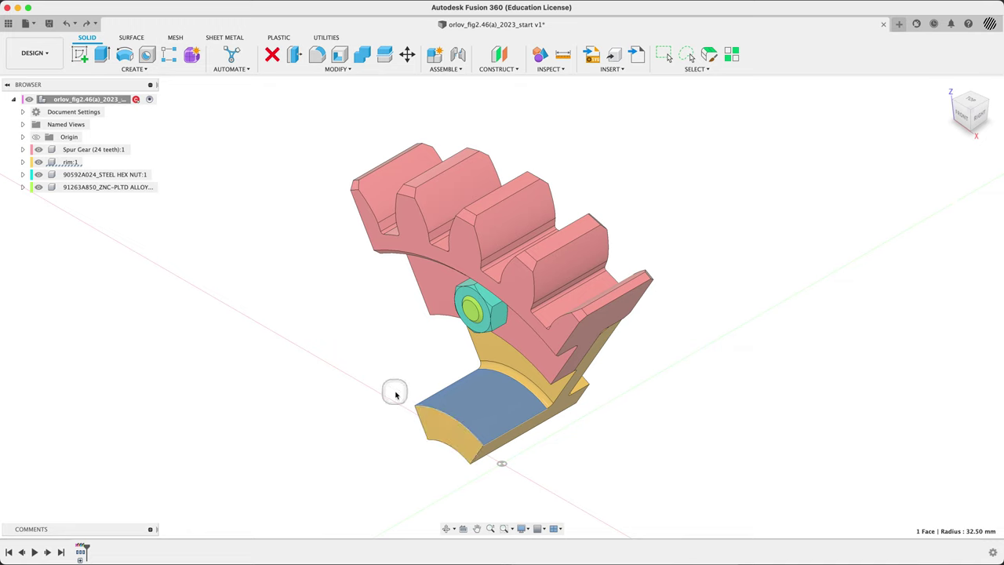
right_click(70, 162)
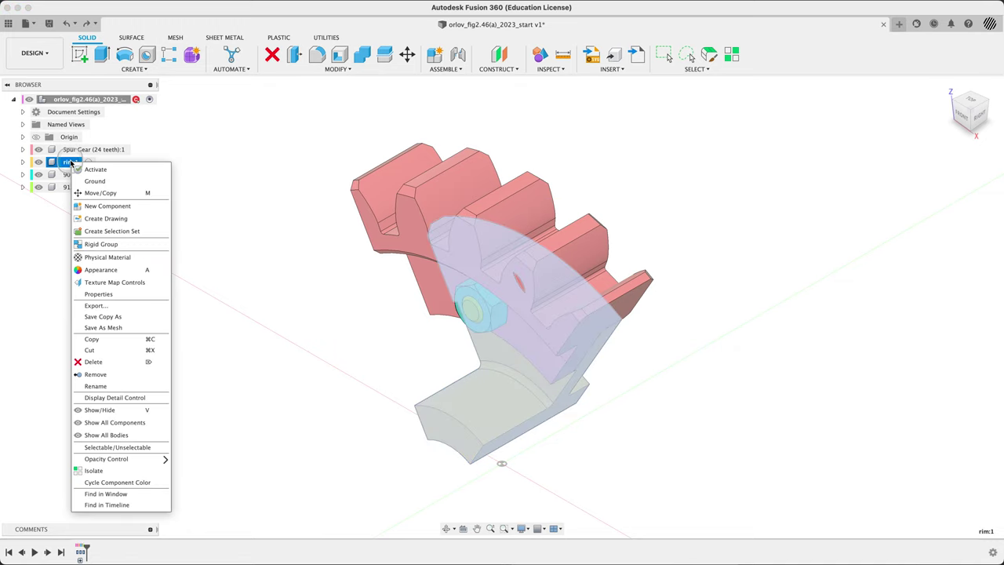
left_click(191, 240)
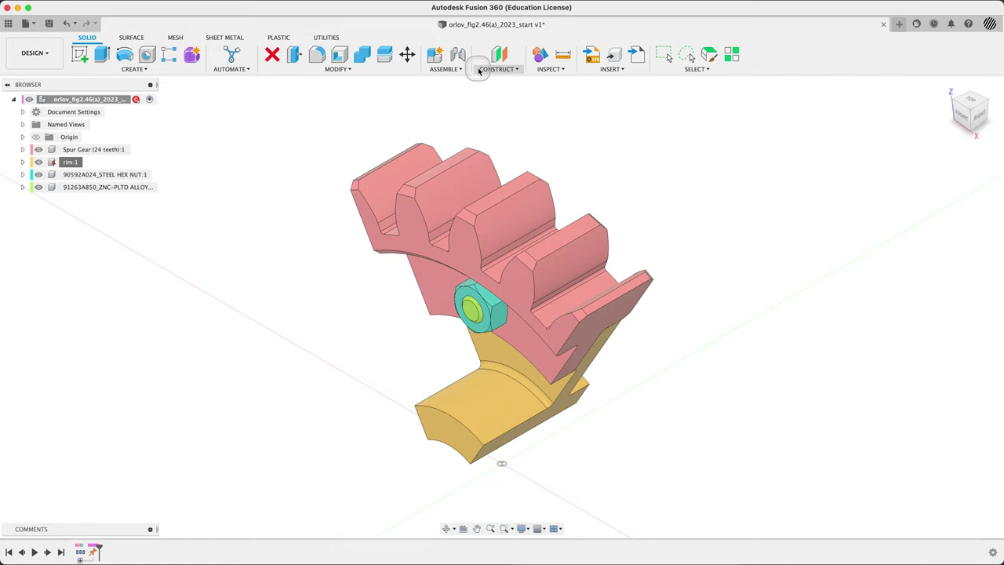
Create a rigid group from the spur gear, rim, steel hex nut and alloy bolt, and check it among the joints.
left_click(444, 69)
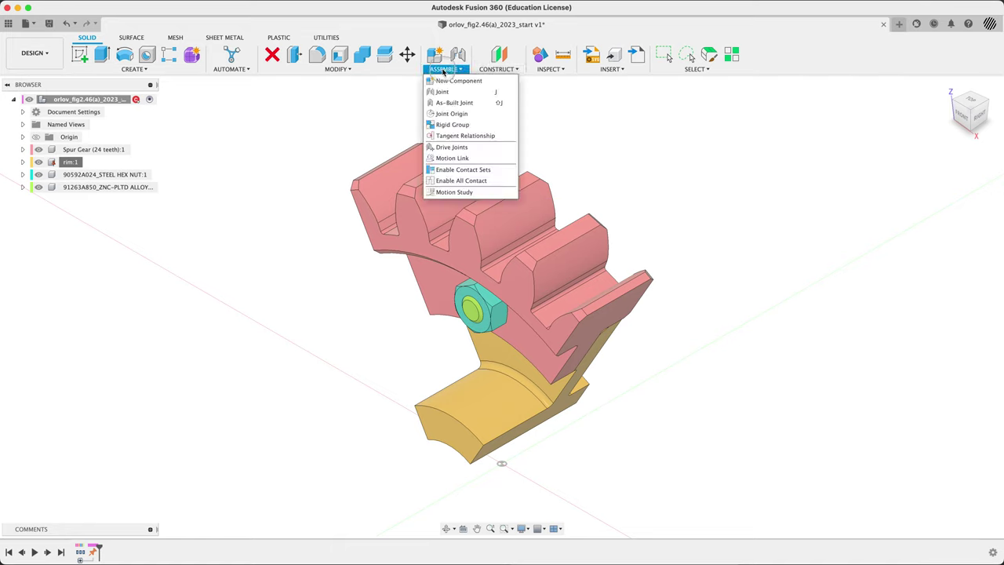
left_click(454, 125)
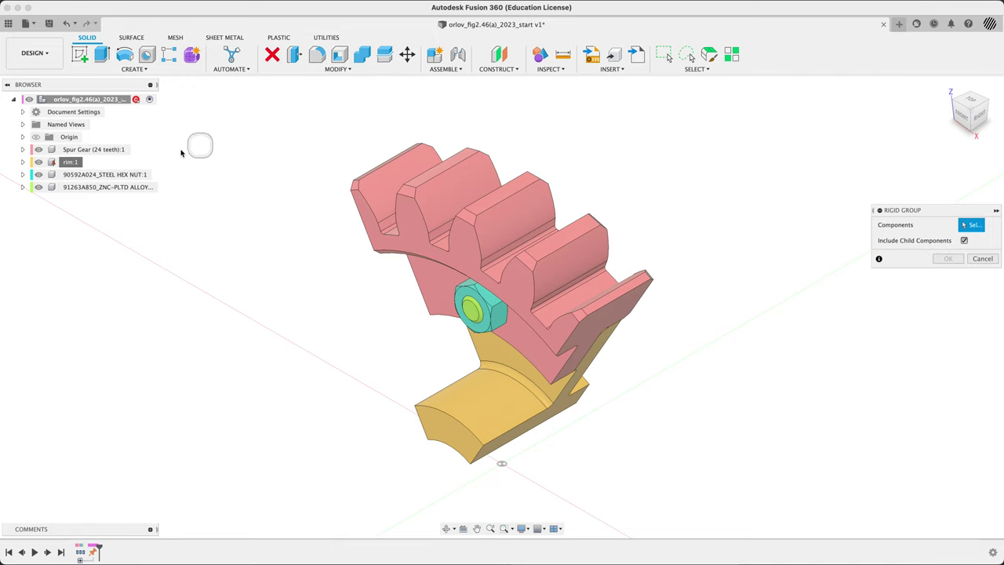
left_click(86, 151)
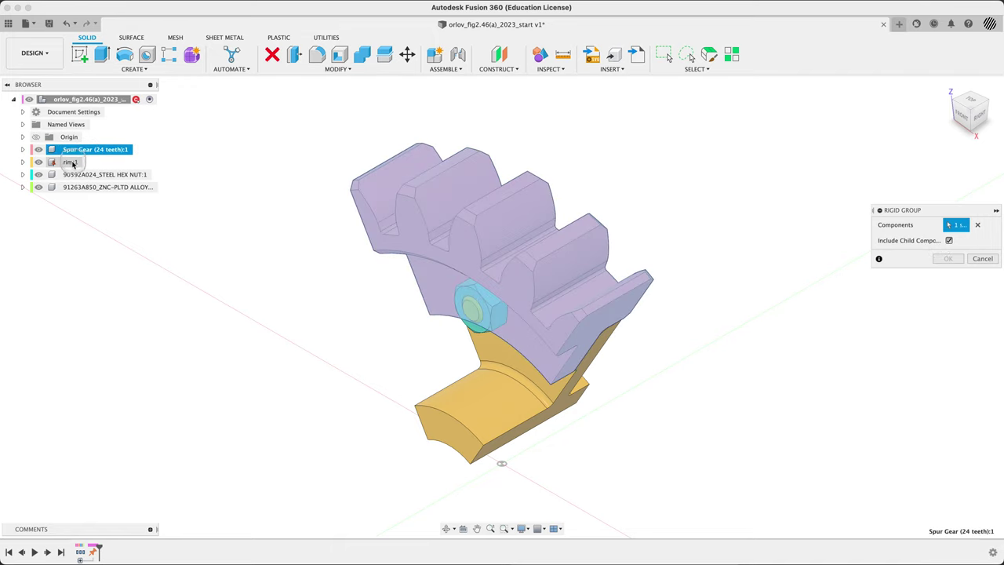
left_click(70, 162)
left_click(75, 175)
left_click(77, 186)
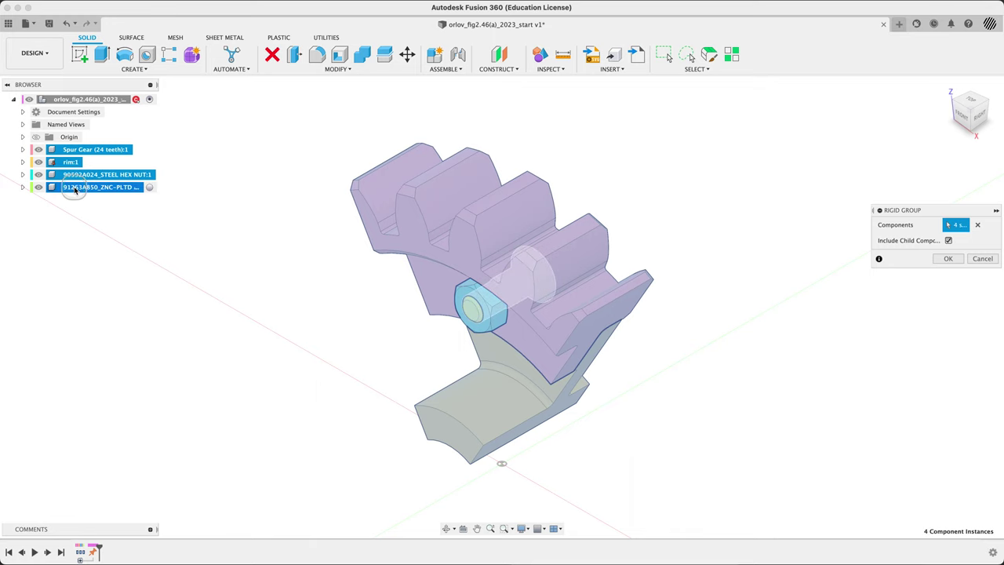
left_click(948, 259)
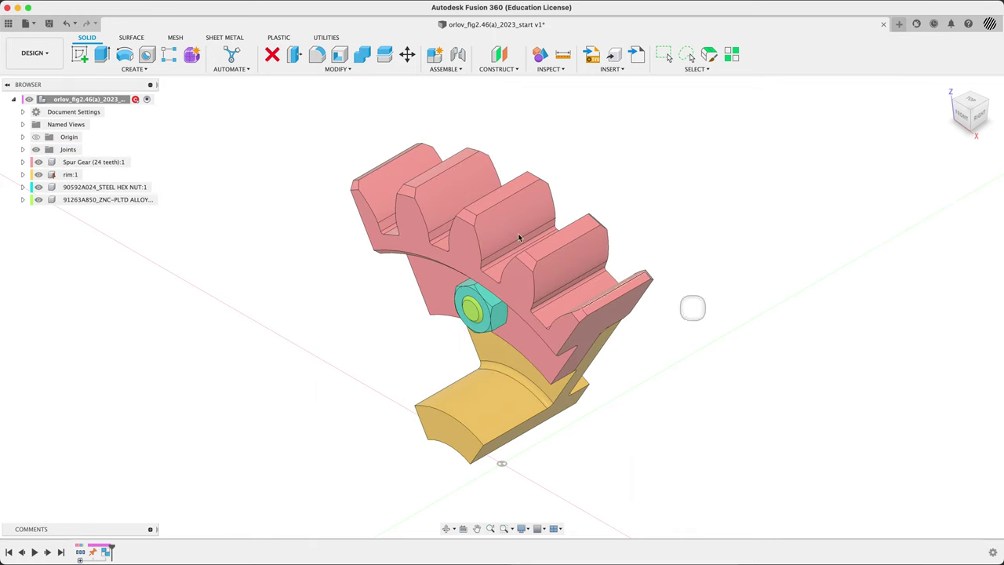
left_click(22, 149)
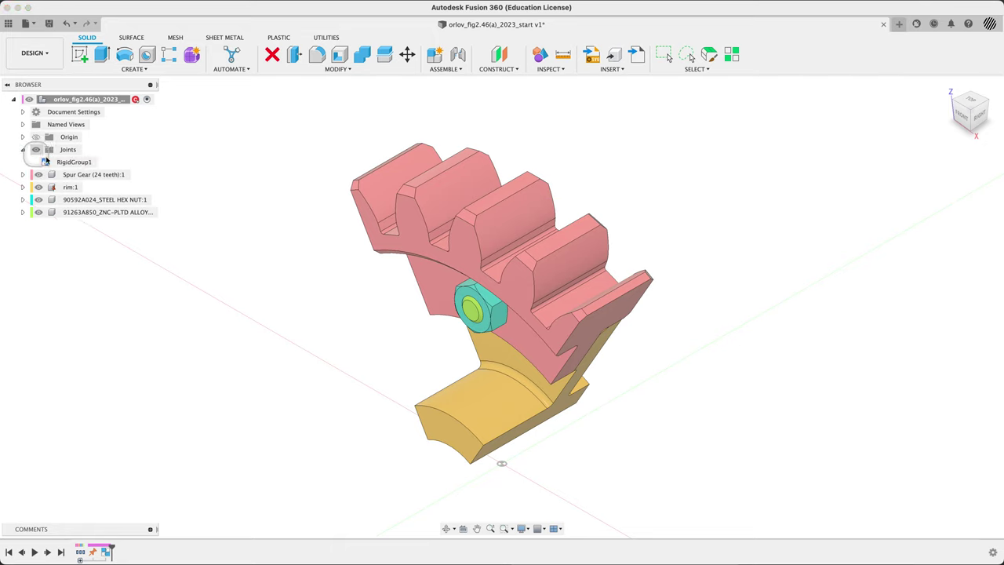
left_click(22, 149)
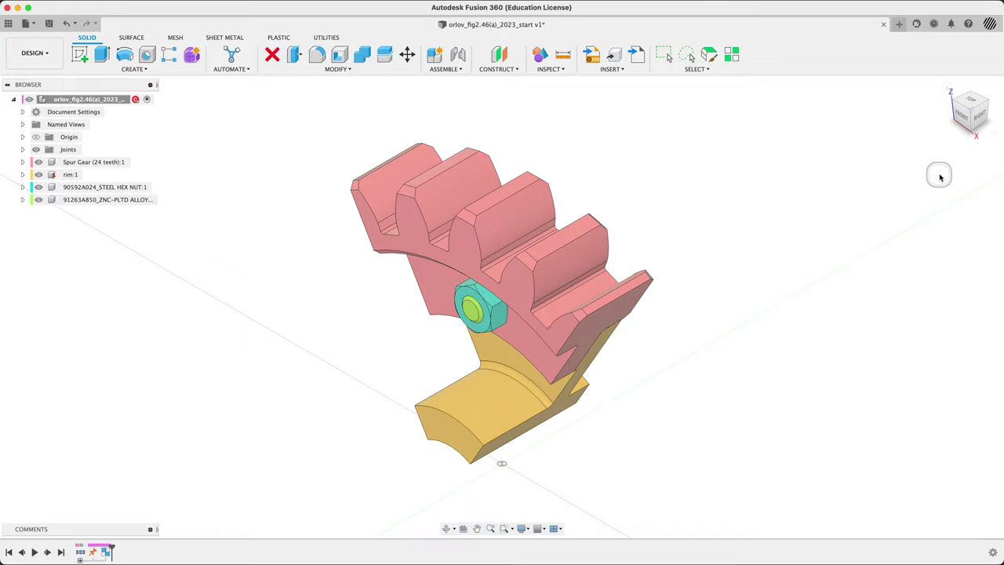
Create a section analysis through the assembly on the YZ origin plane at 0.00 mm distance.
middle_click_drag(933, 188, 910, 181, "shift")
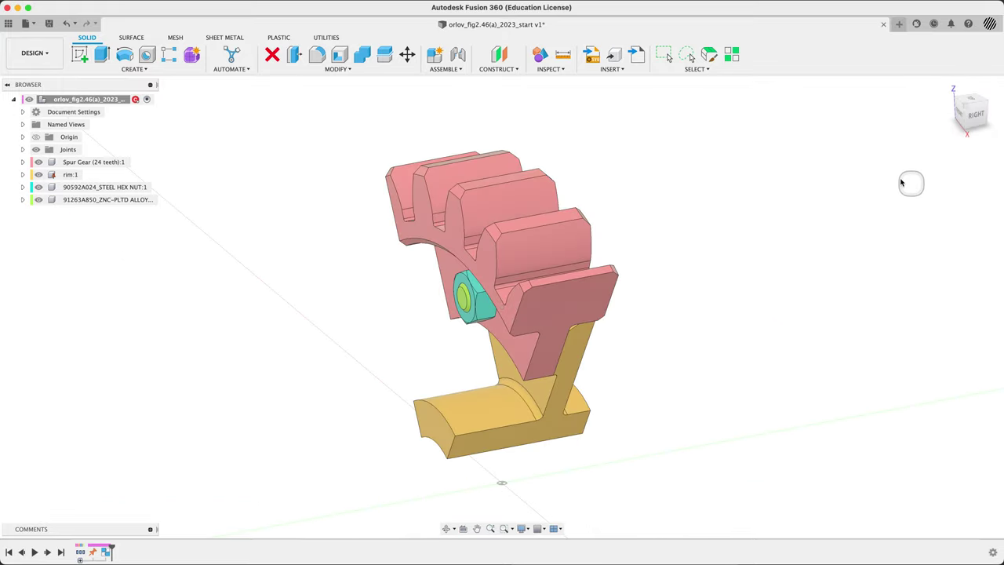
left_click(563, 71)
left_click(572, 182)
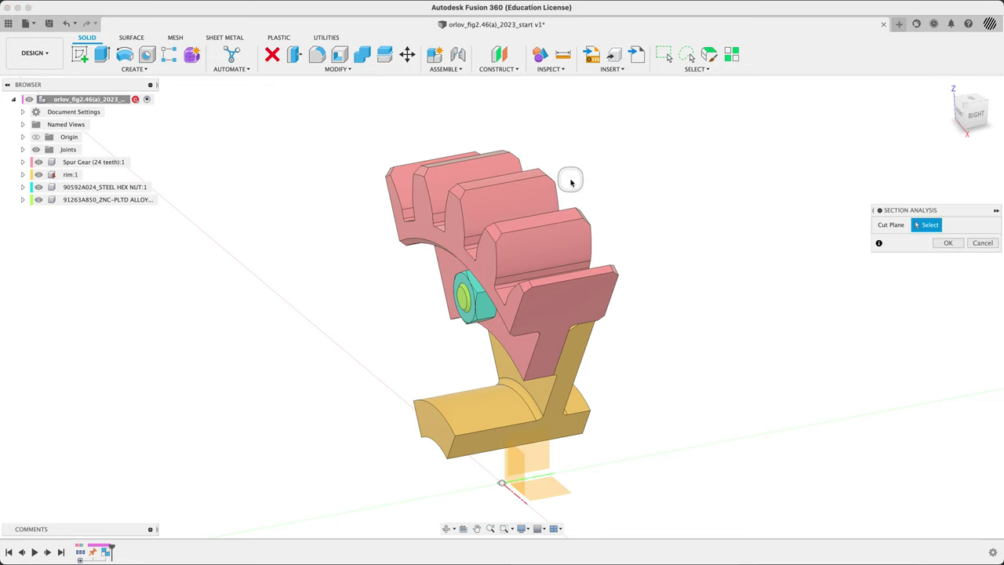
left_click(542, 457)
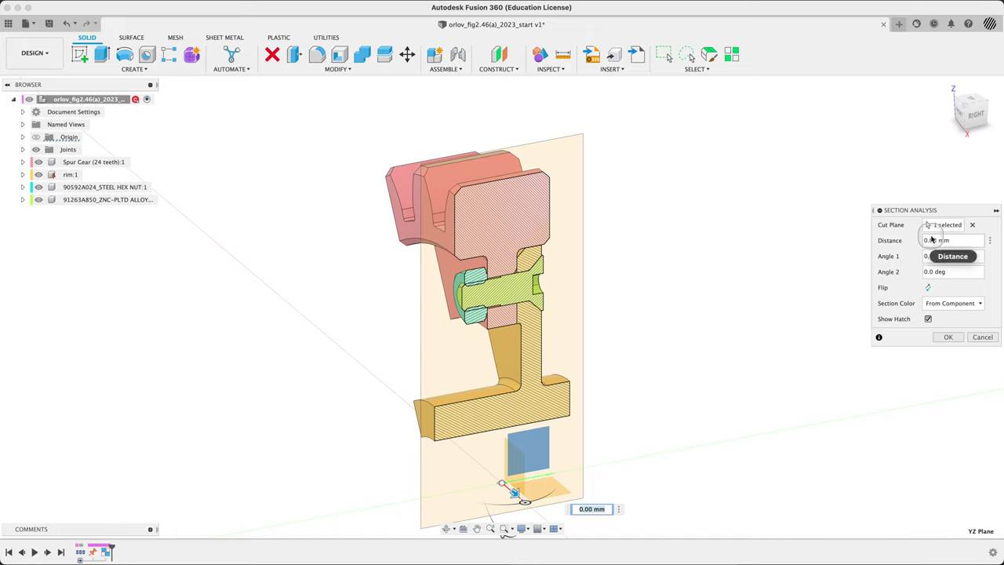
left_click(947, 337)
Examine the sectioned bolt, nut, gear and rim up close, and face the cut squarely from the Right view.
middle_click_drag(725, 285, 505, 281, "shift")
scroll(503, 276, "up", 6)
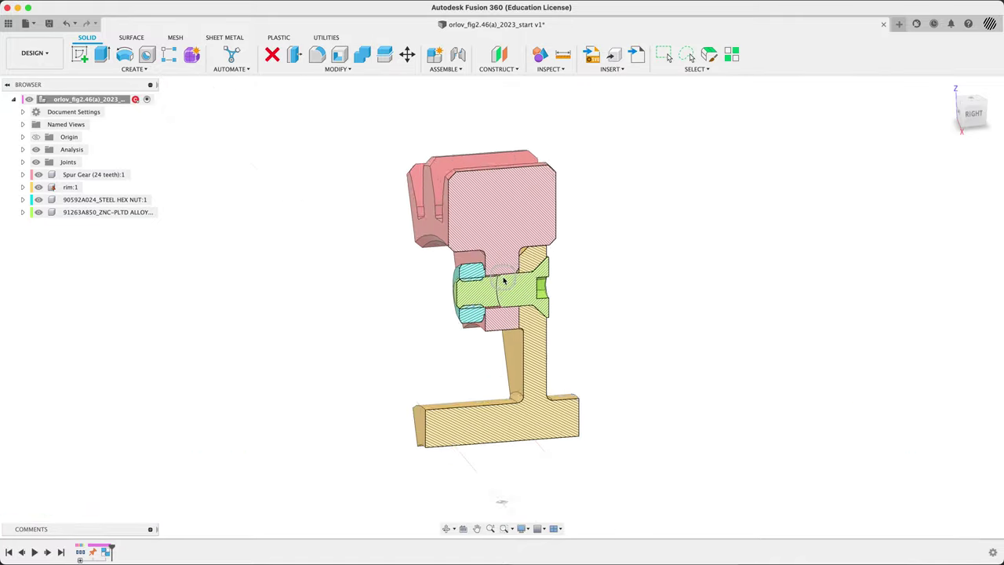
middle_click_drag(376, 387, 346, 369, "shift")
middle_click_drag(702, 276, 648, 251, "shift")
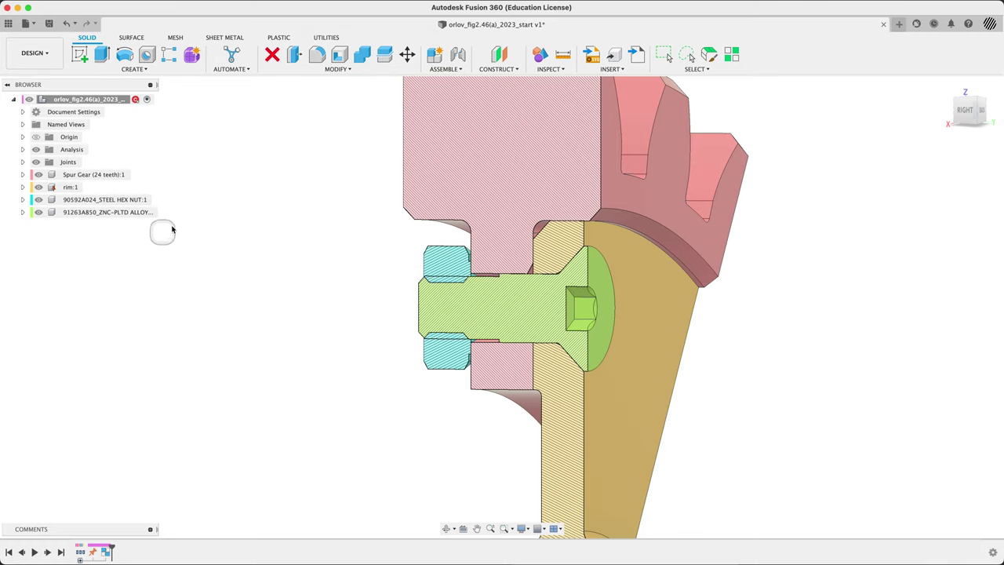
middle_click_drag(171, 227, 251, 217, "shift")
left_click(978, 115)
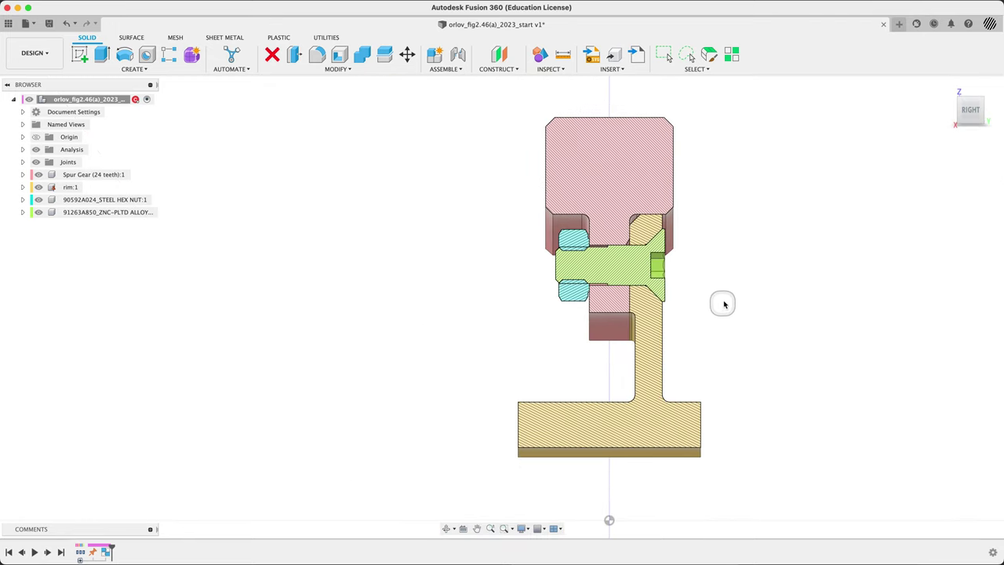
Switch to Preview to compare the section with Fig. 46(a) in orlov2_full_17.08.2022.pdf, and return to Fusion 360.
key("super+Tab")
key("super+Tab")
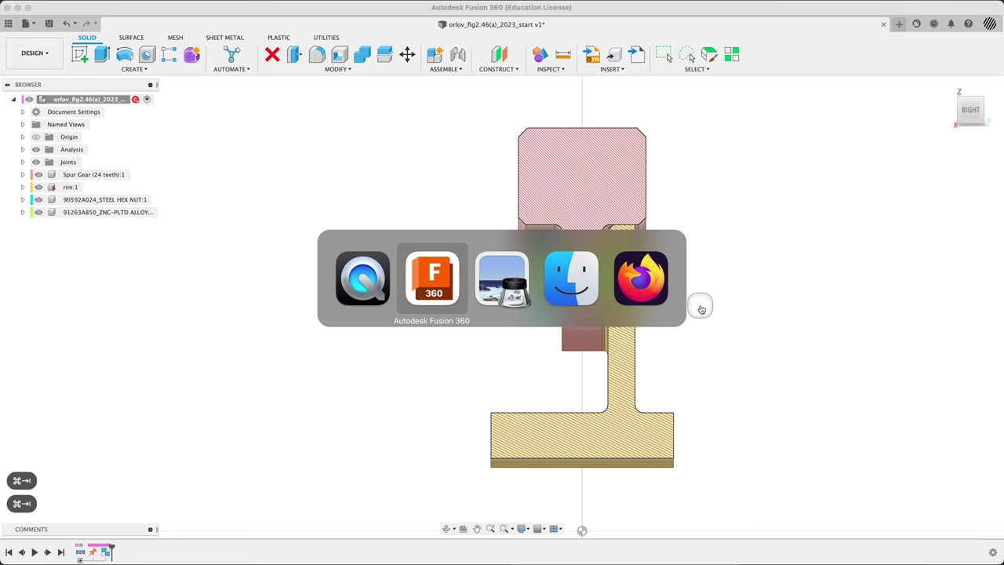
key("super+Tab")
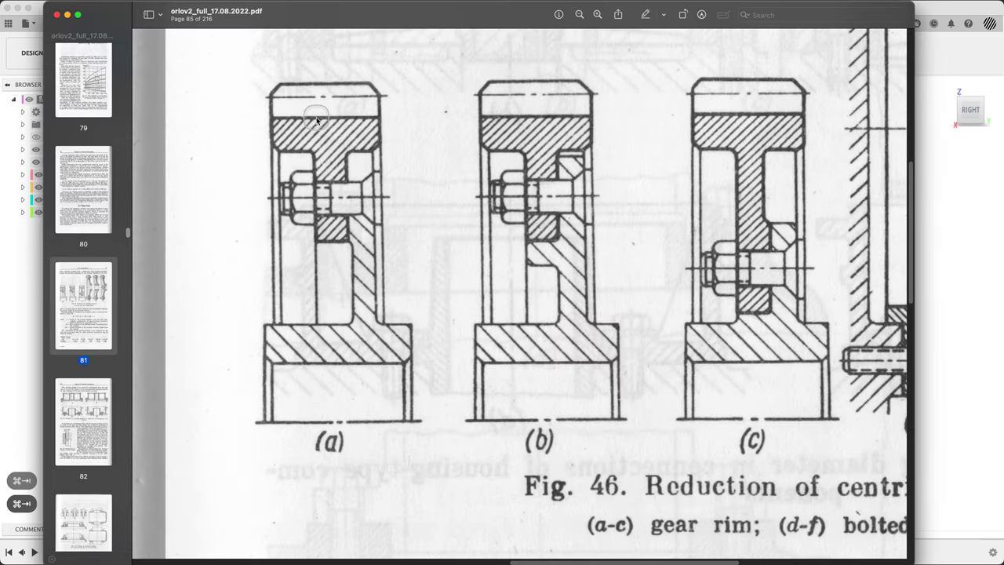
key("super+Tab")
key("super+Tab")
key("super+Tab")
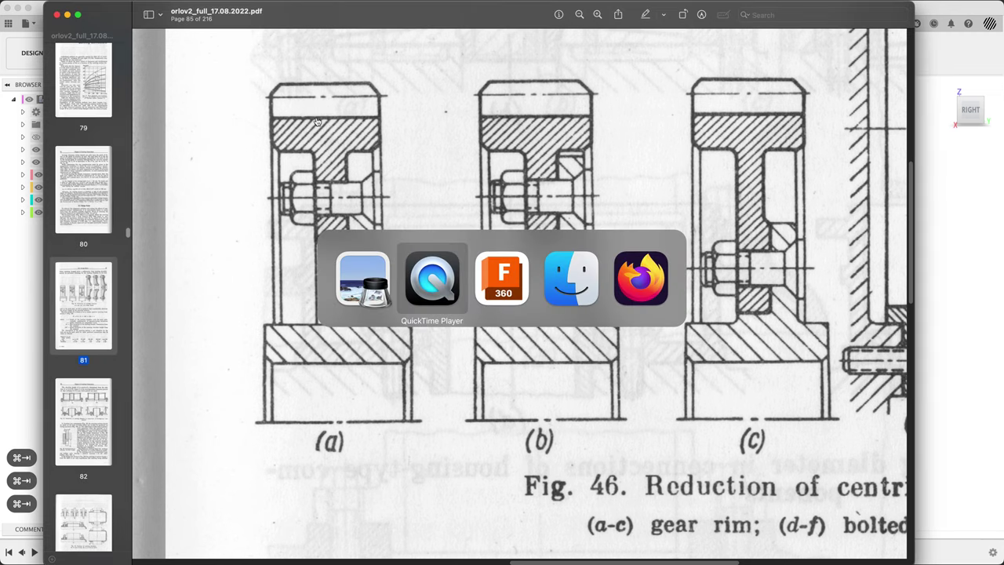
key("super+Tab")
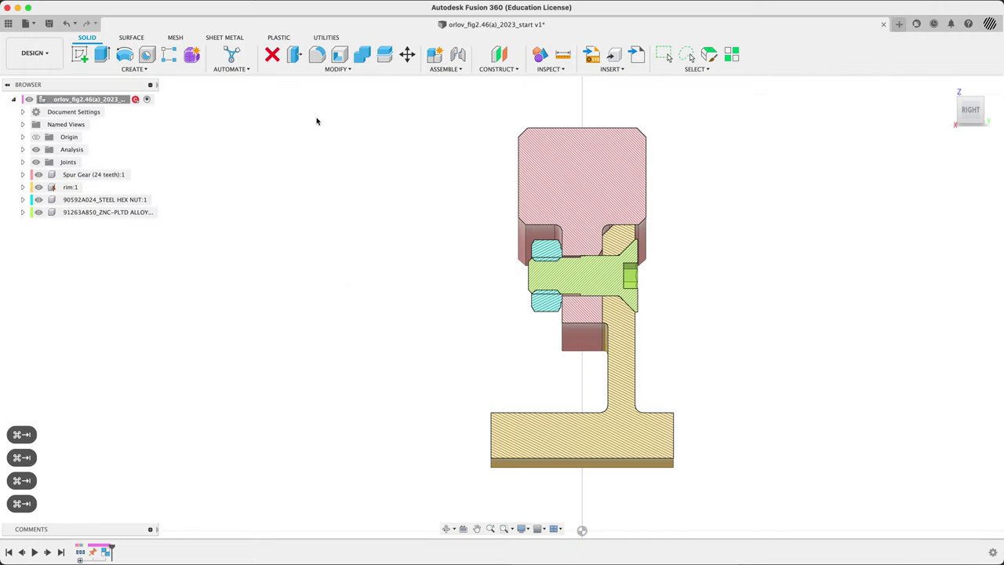
key("super+Tab")
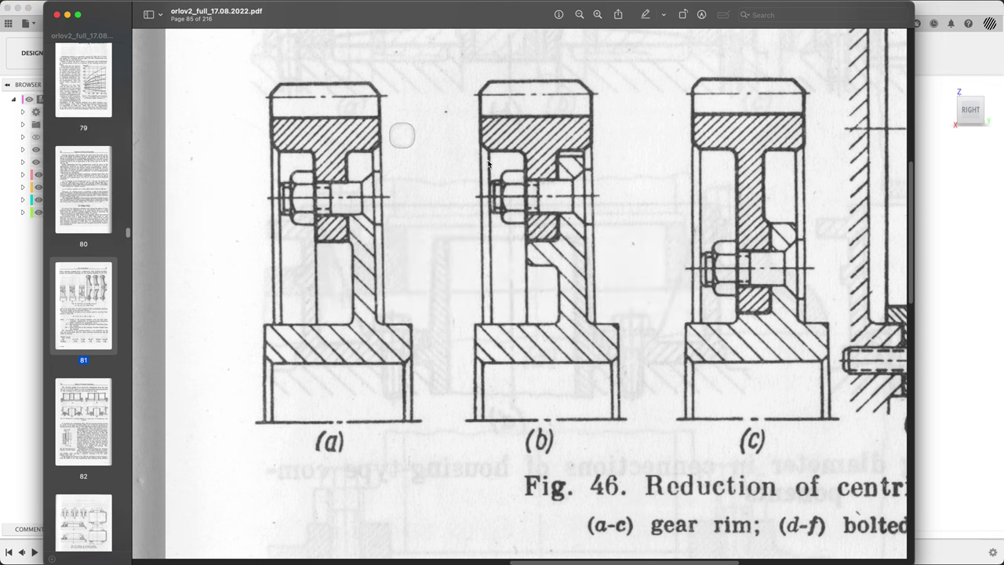
key("super+Tab")
Review the sectioned bolt joint at an angle and from the Right view, and recheck it against the Fig. 46 drawings.
middle_click_drag(559, 182, 478, 194, "shift")
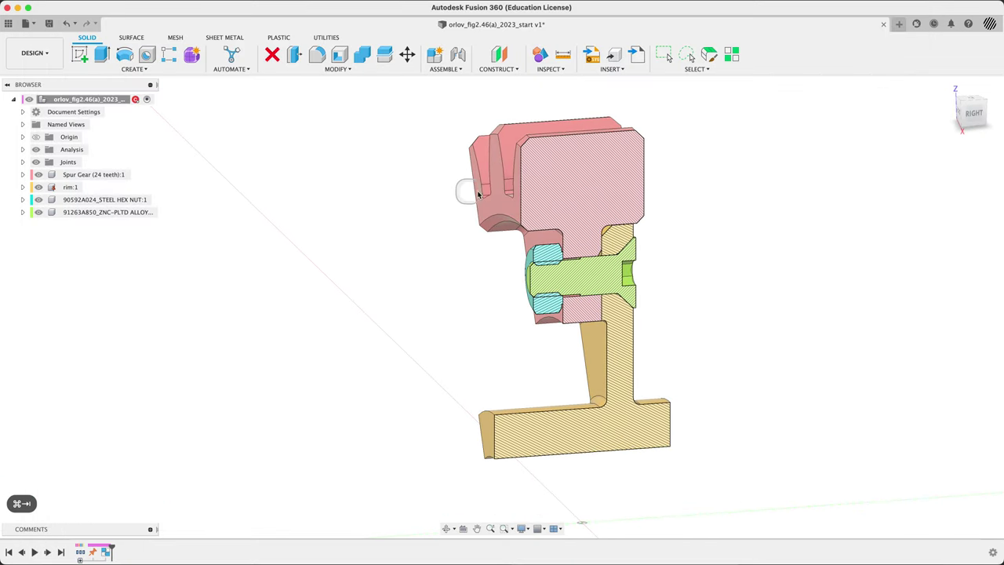
left_click(976, 118)
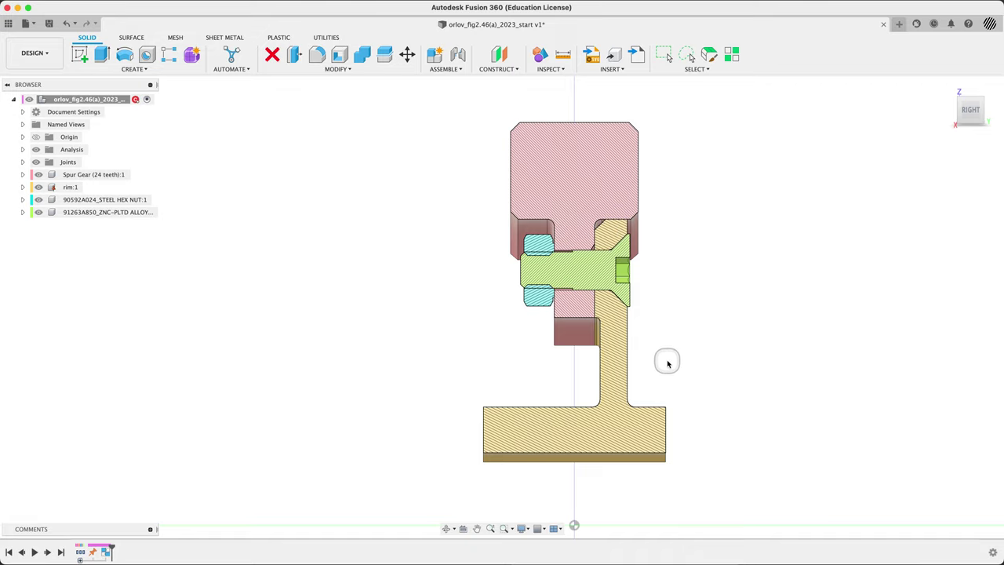
middle_click_drag(670, 324, 718, 349, "shift")
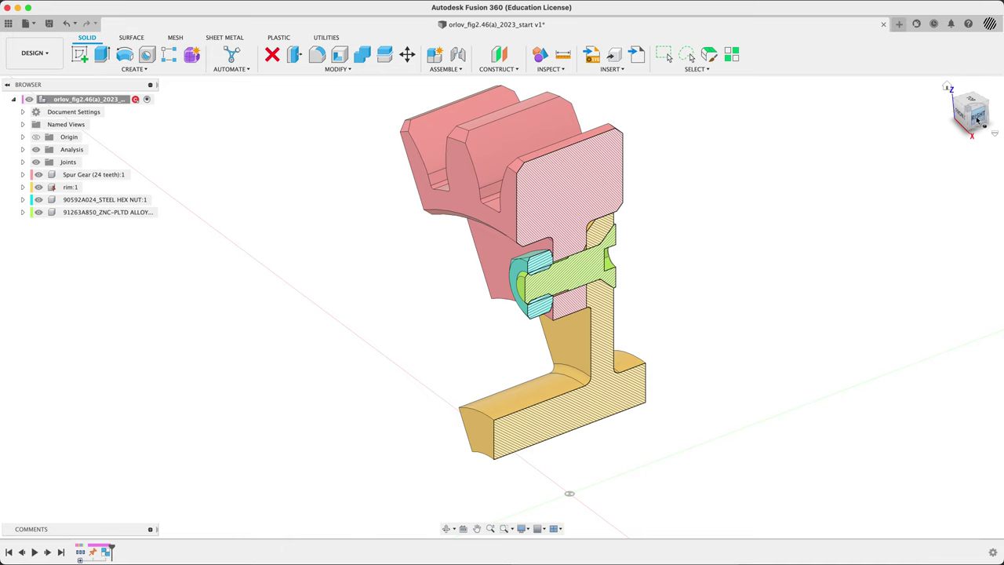
left_click(977, 118)
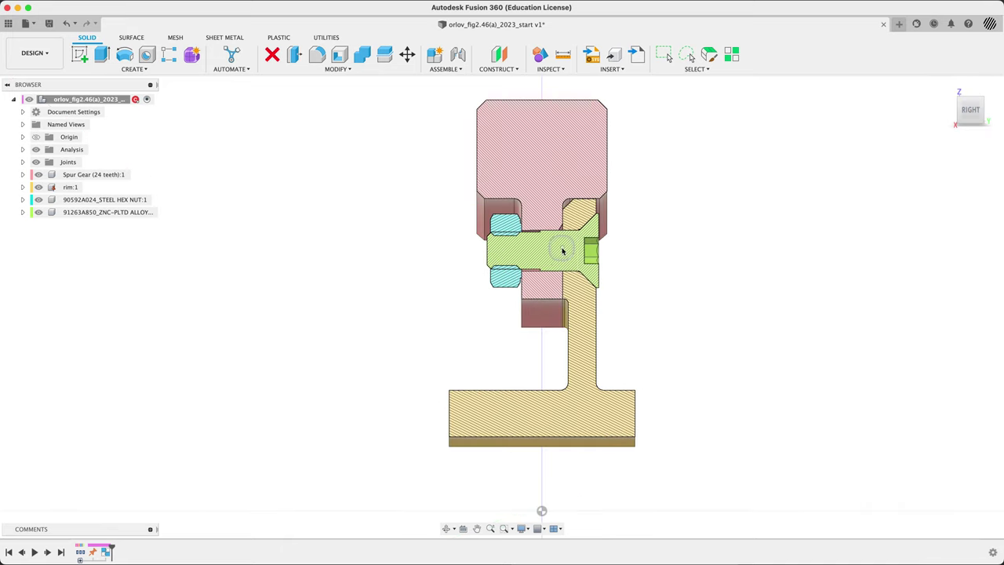
scroll(562, 251, "up", 3)
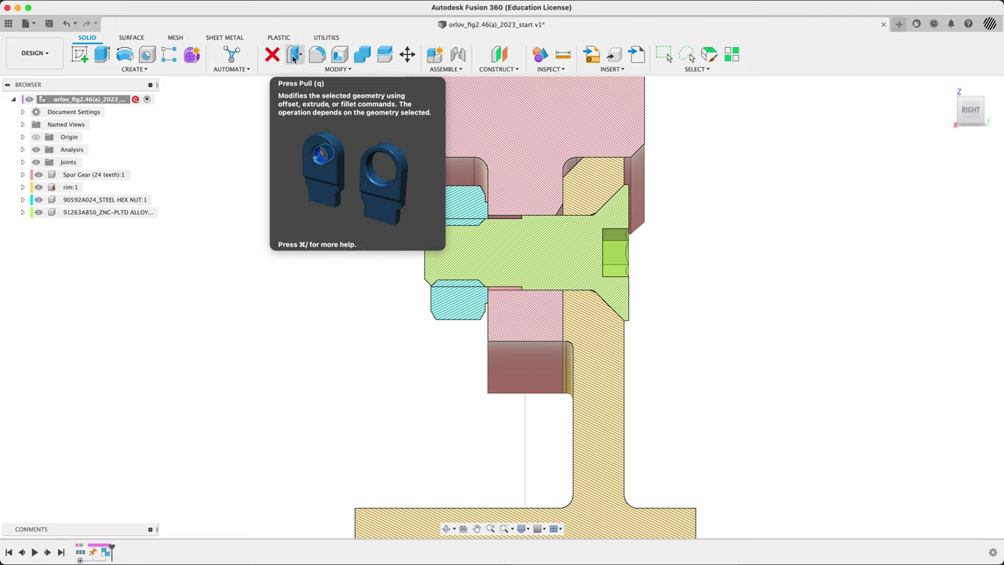
left_click(339, 70)
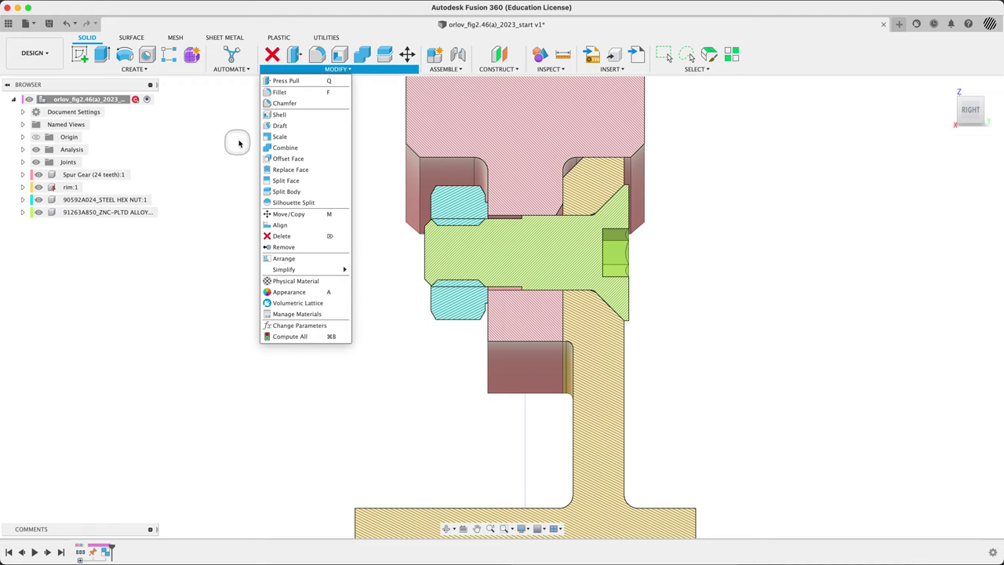
left_click(222, 149)
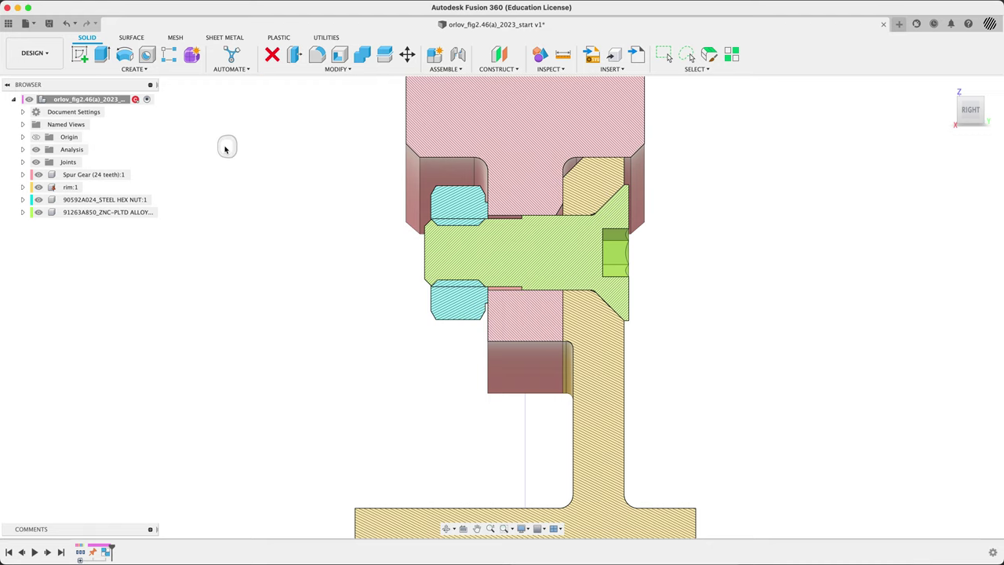
middle_click_drag(384, 242, 381, 220)
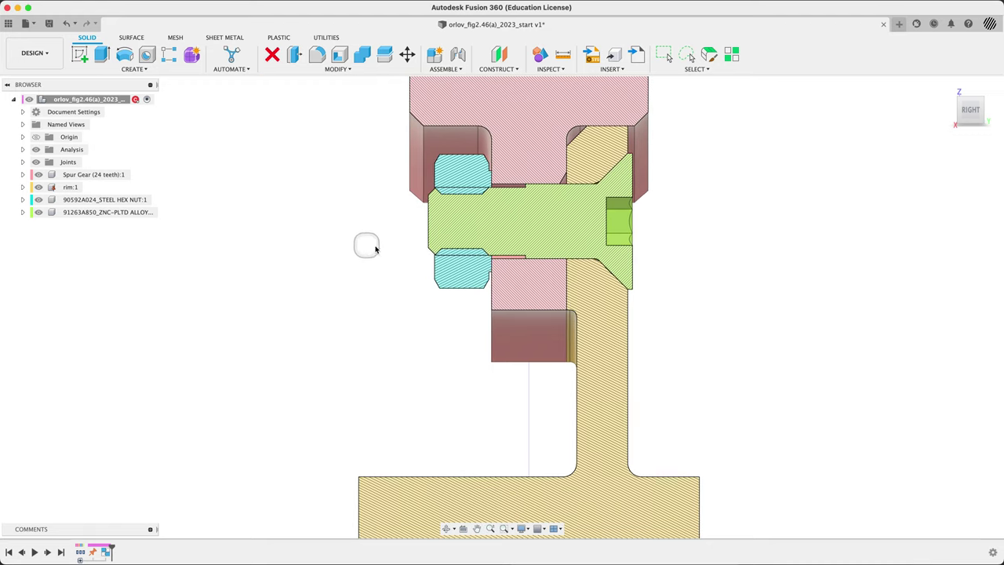
key("super+Tab")
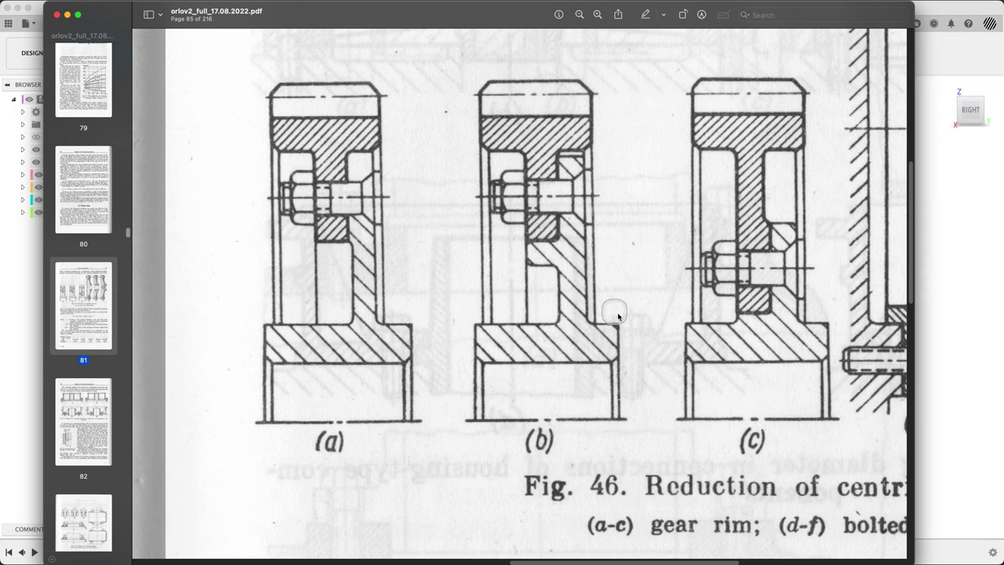
key("super+Tab")
Inspect the rim's rounded edge below the gear flange and its short outer edge beside the gear's fillet.
middle_click_drag(650, 309, 731, 287, "shift")
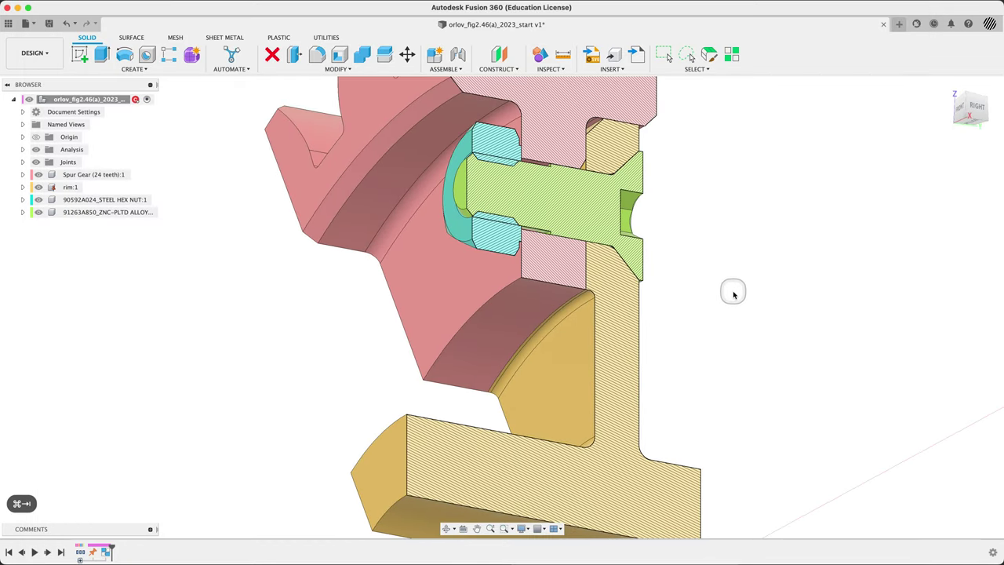
left_click(495, 399)
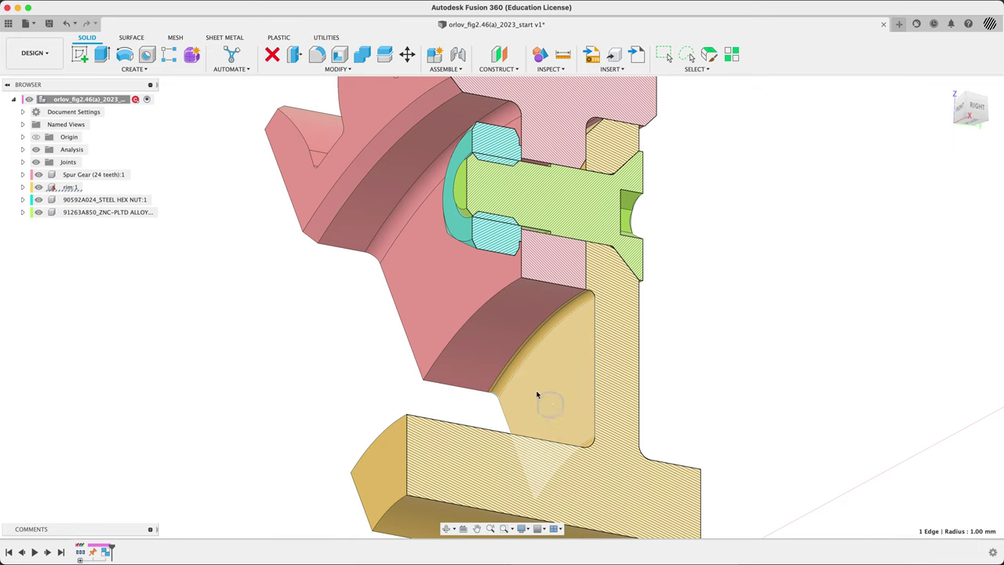
middle_click_drag(352, 400, 683, 295, "shift")
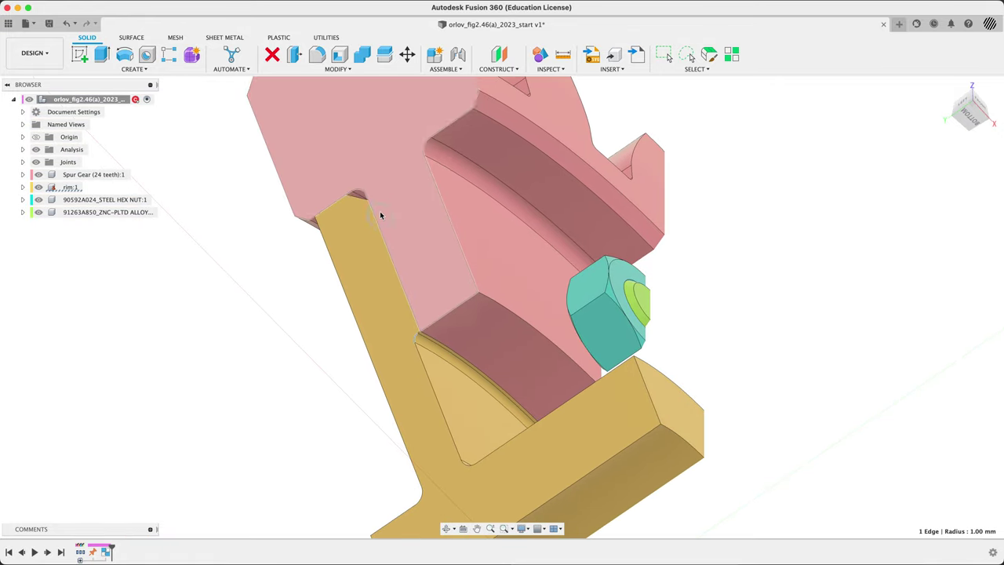
scroll(381, 214, "up", 3)
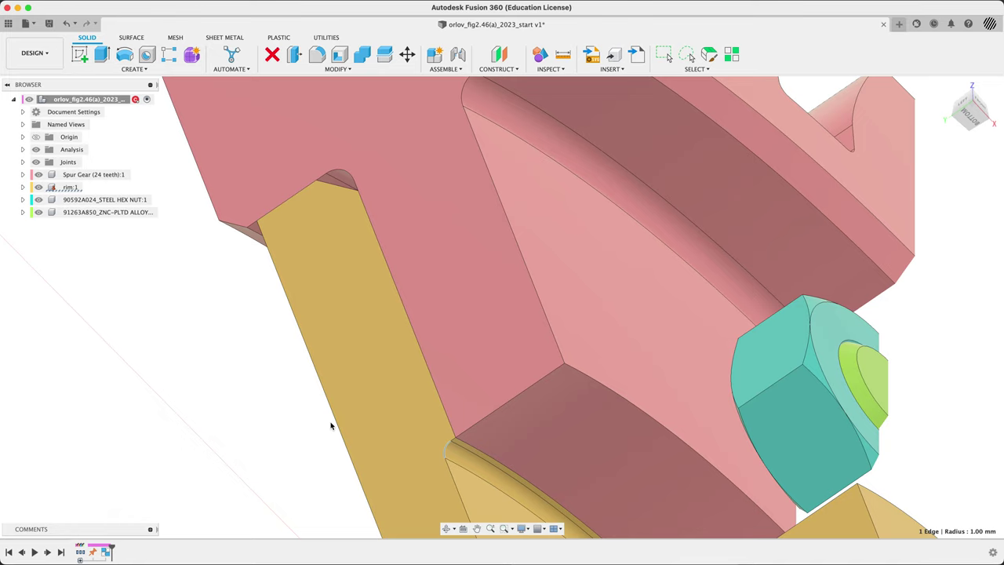
left_click(313, 226)
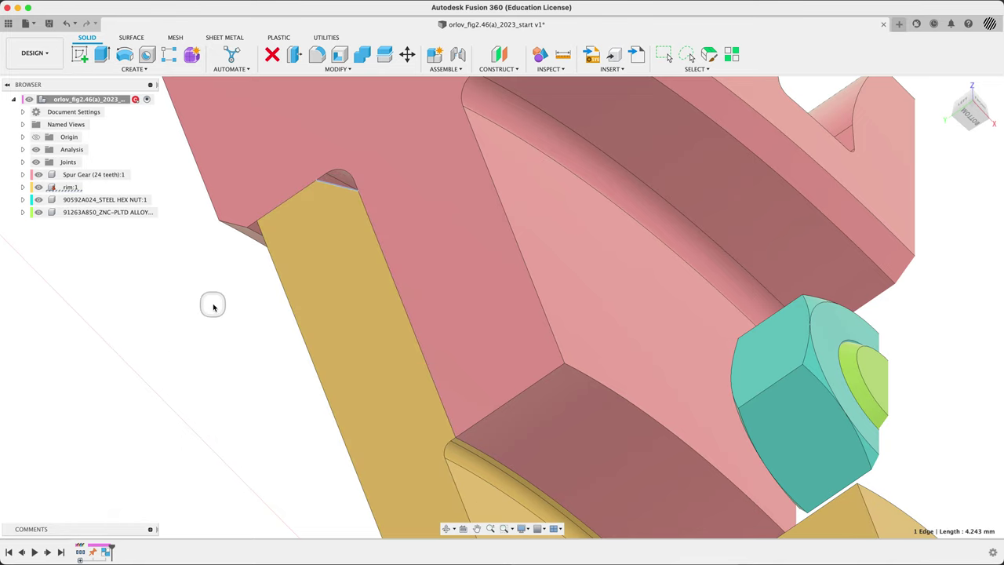
Measure the rim's outer corner chamfer from its far vertex to the long edge beside the gear web.
left_click(502, 389)
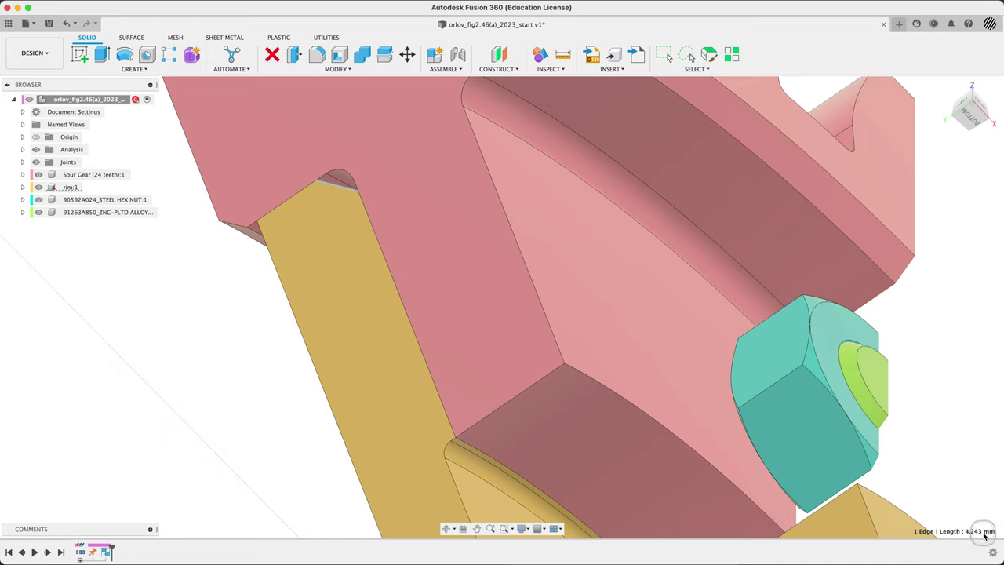
left_click(199, 313)
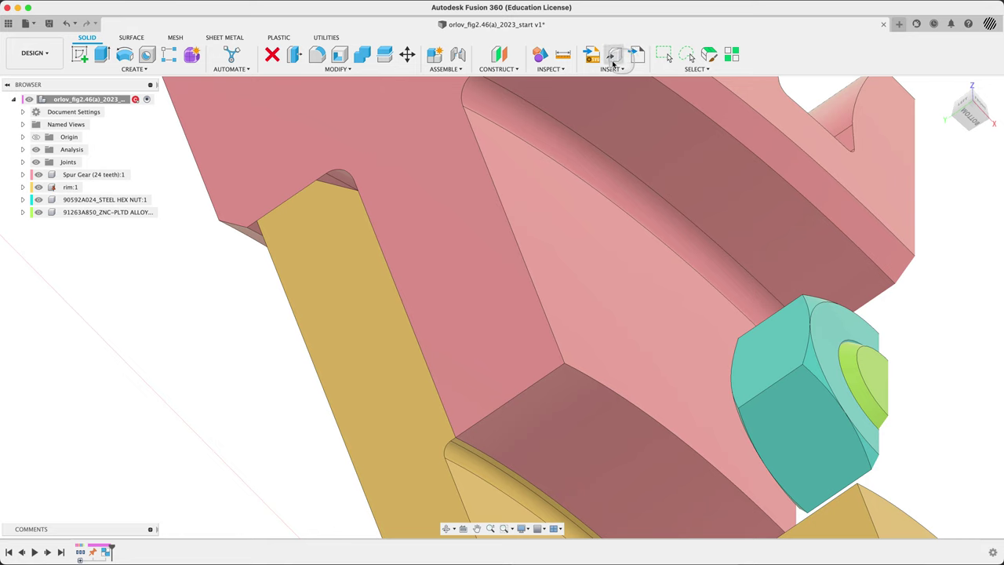
left_click(562, 53)
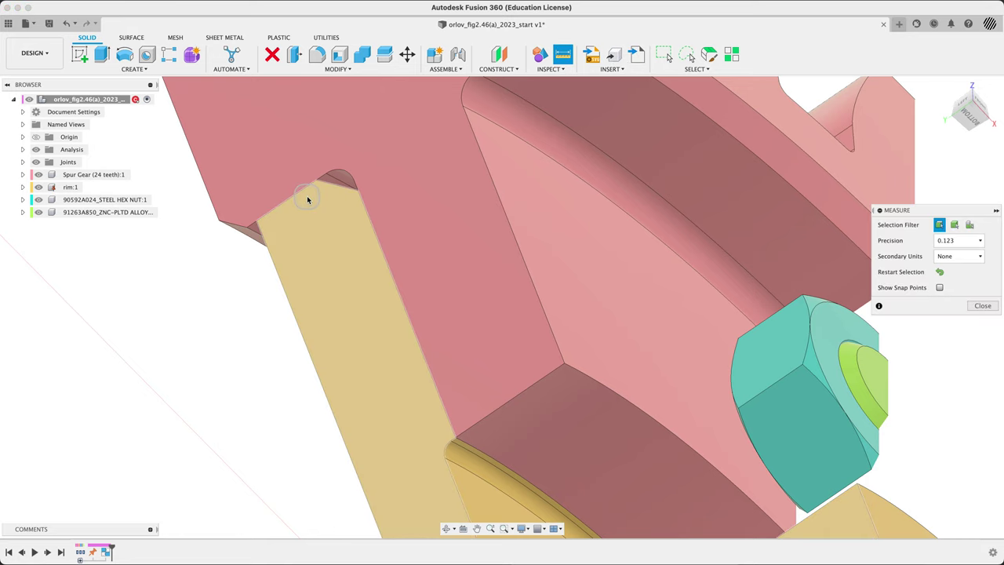
left_click(365, 208)
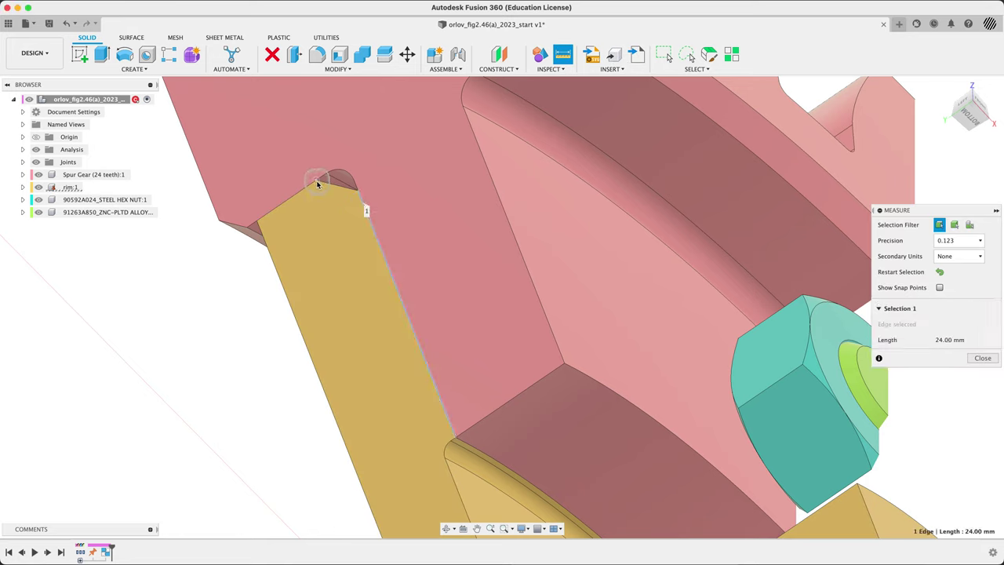
left_click(318, 184)
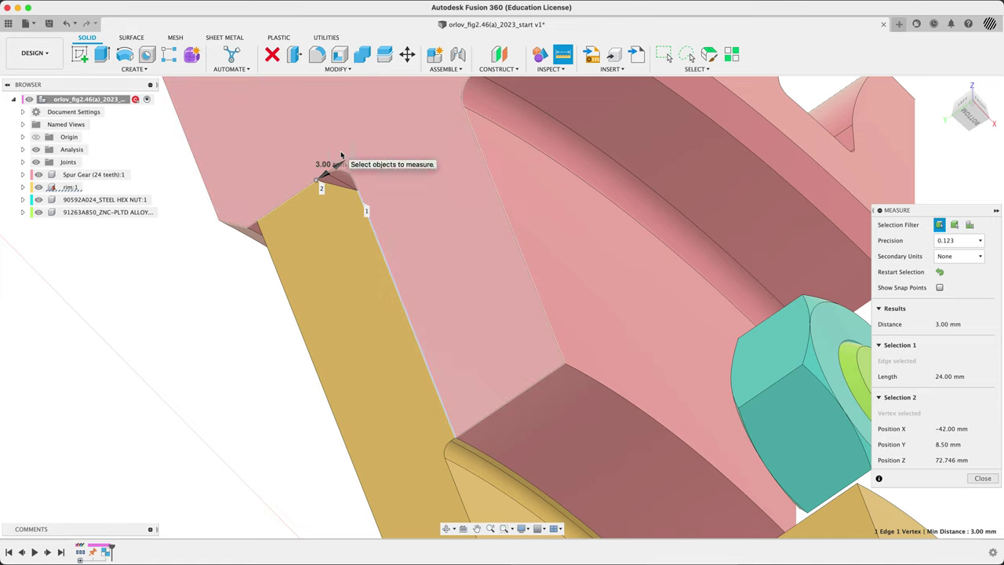
scroll(342, 154, "down", 10)
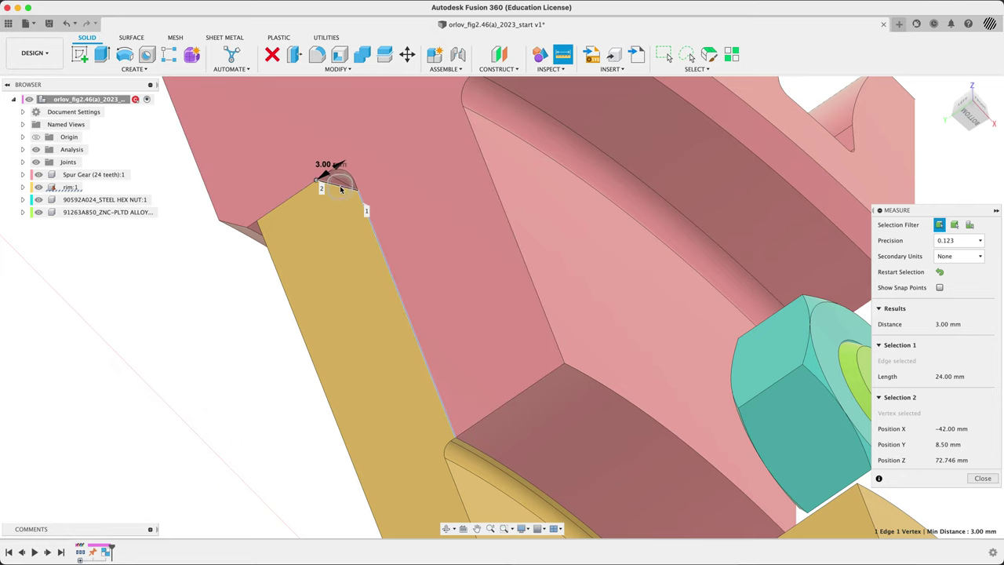
scroll(323, 229, "up", 10)
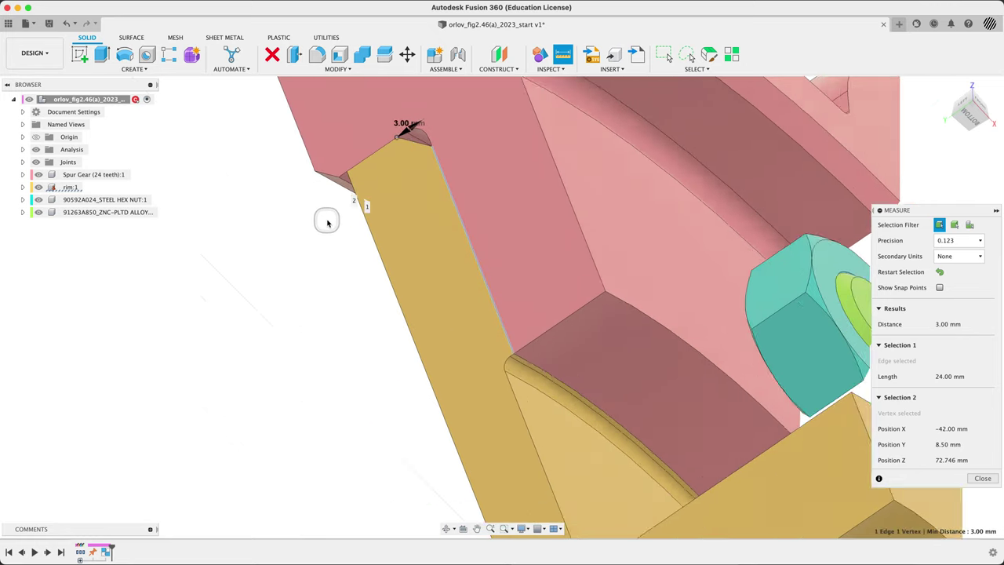
left_click(312, 190)
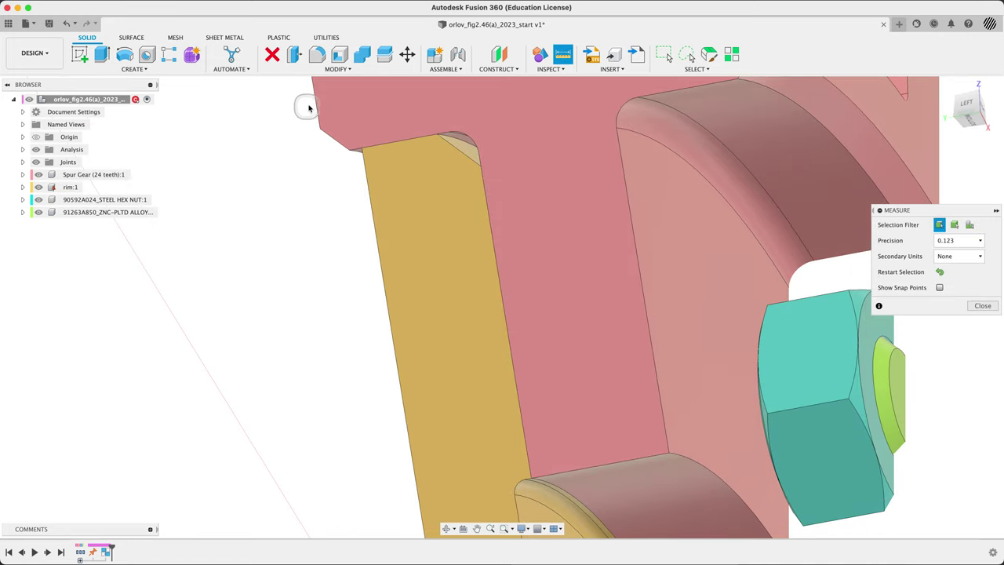
Measure the chamfer setbacks at both lower corners of the gear's toothed section, from each side edge to the chamfer vertex.
left_click(316, 102)
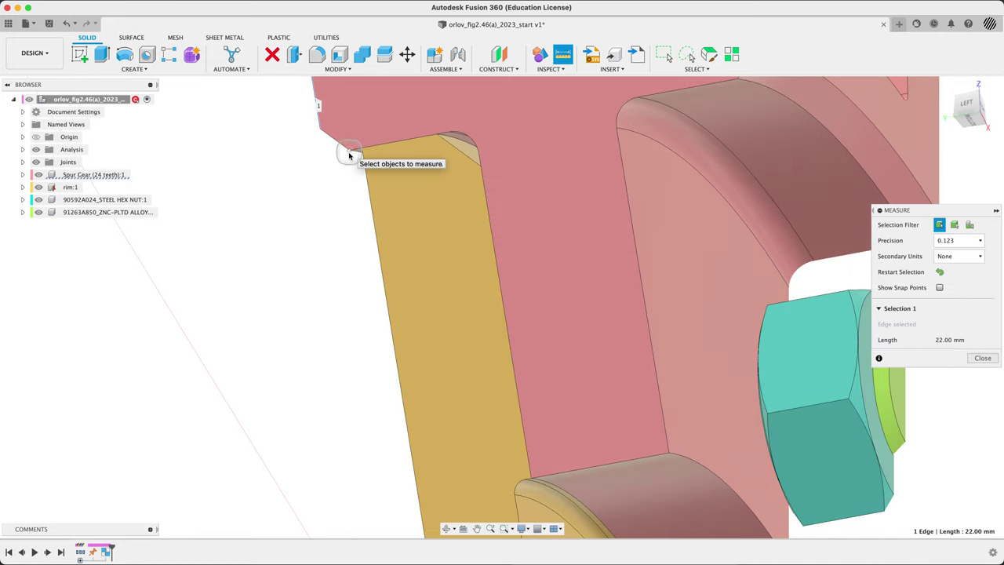
left_click(350, 153)
scroll(258, 270, "down", 5)
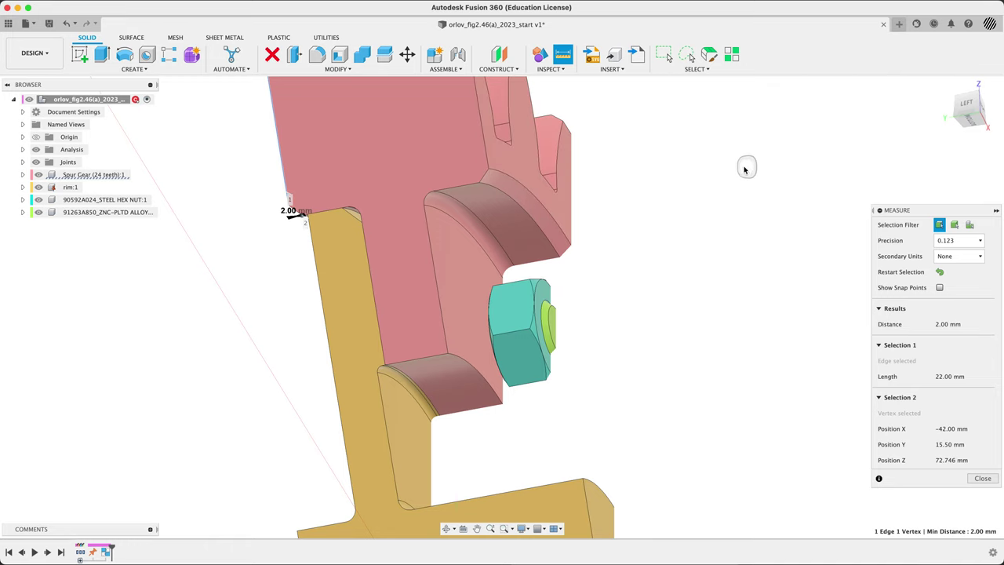
left_click(746, 166)
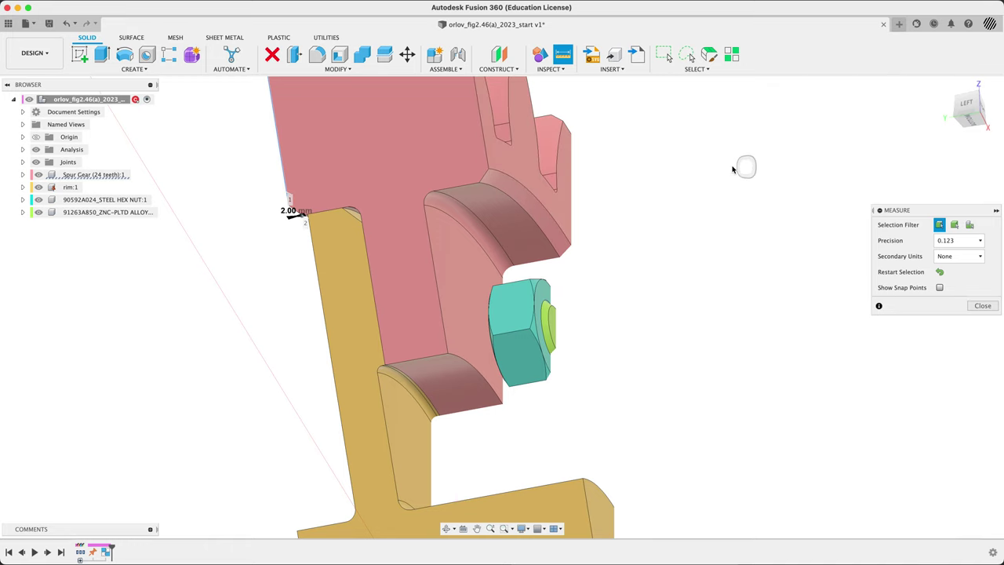
left_click(481, 182)
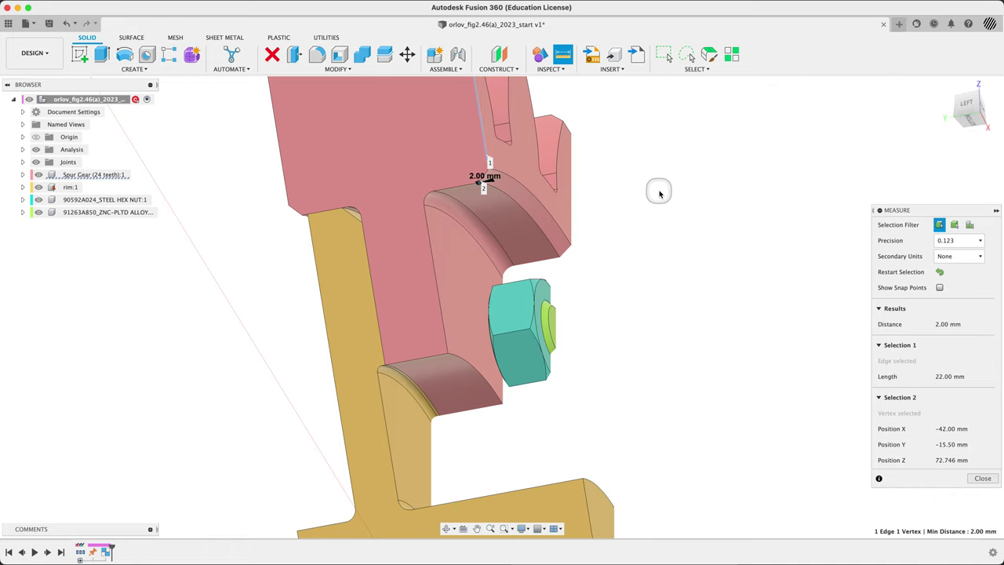
middle_click_drag(657, 186, 736, 188, "shift")
left_click(528, 344)
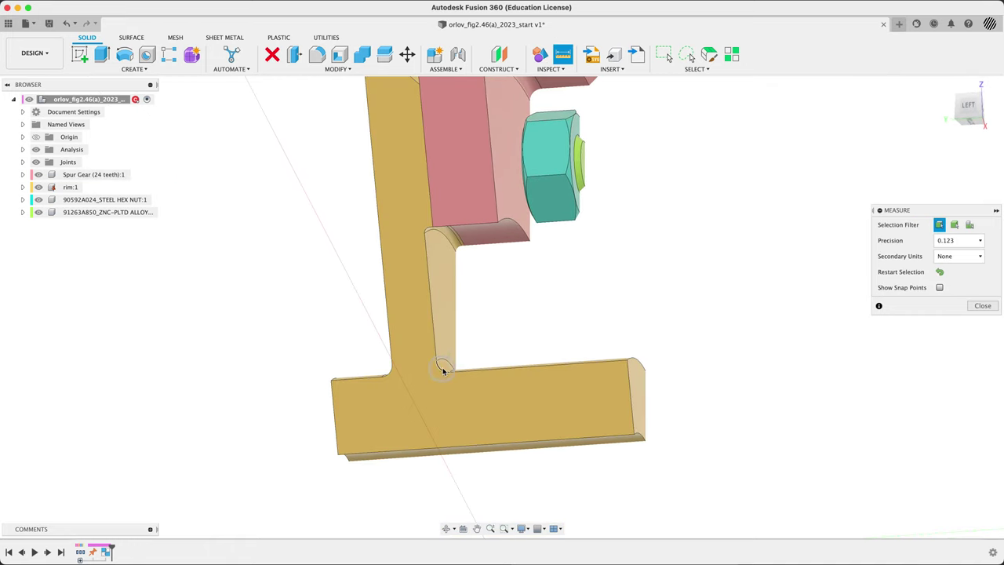
Measure the fillet radii at the rim's web-to-base corner and on both sides of the gear web beneath the toothed section.
left_click(442, 371)
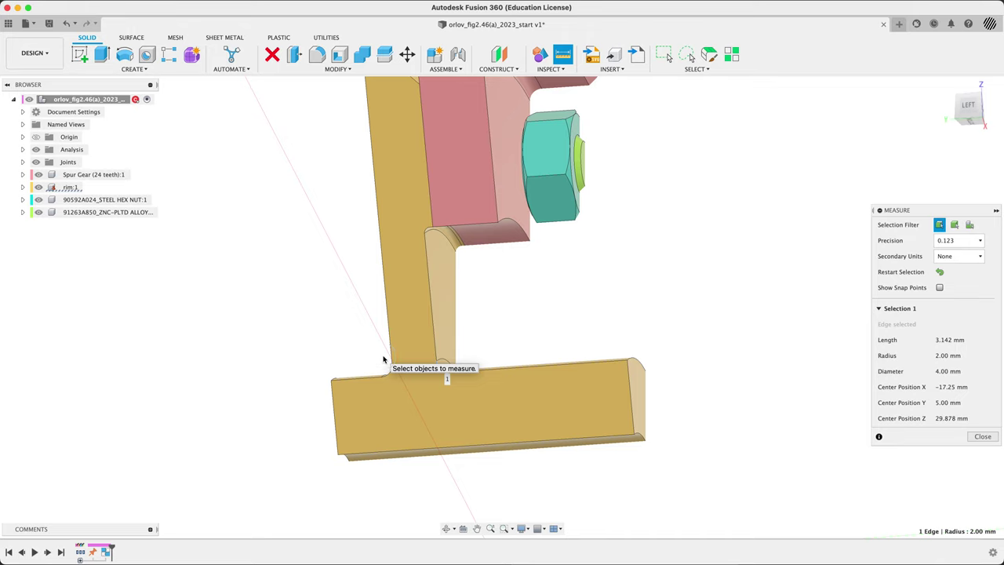
middle_click_drag(383, 360, 347, 334, "shift")
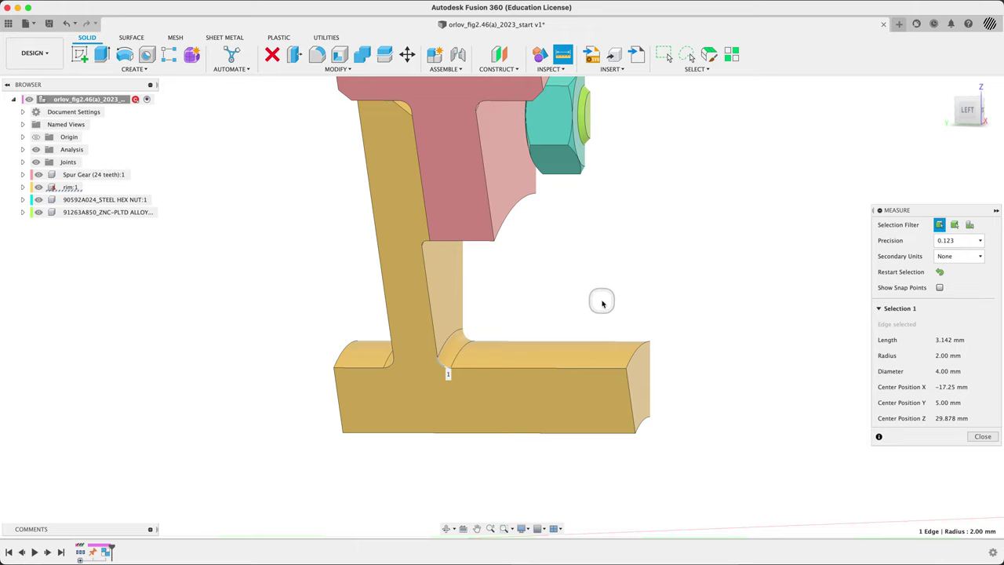
left_click(547, 222)
left_click(477, 105)
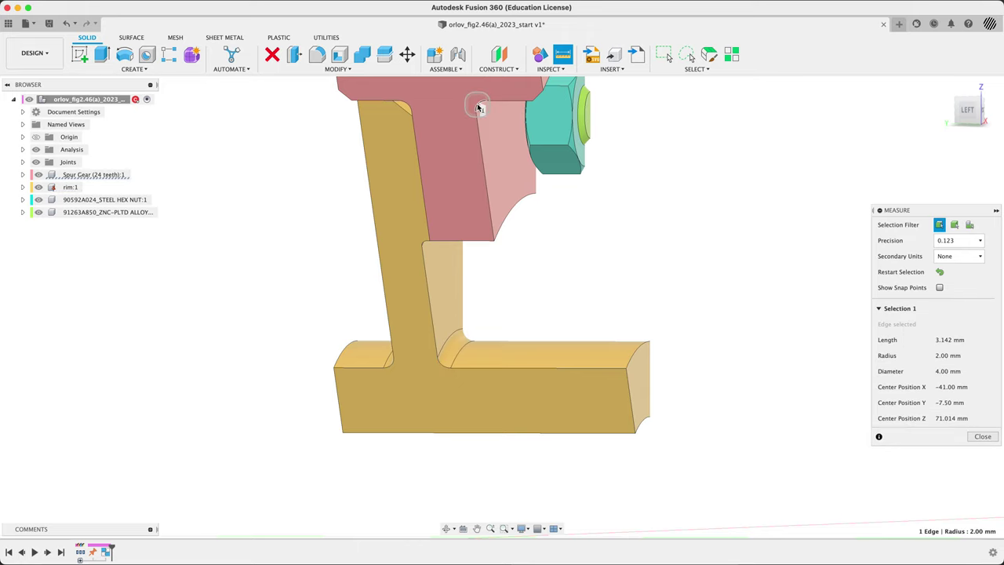
left_click(408, 105)
left_click(276, 143)
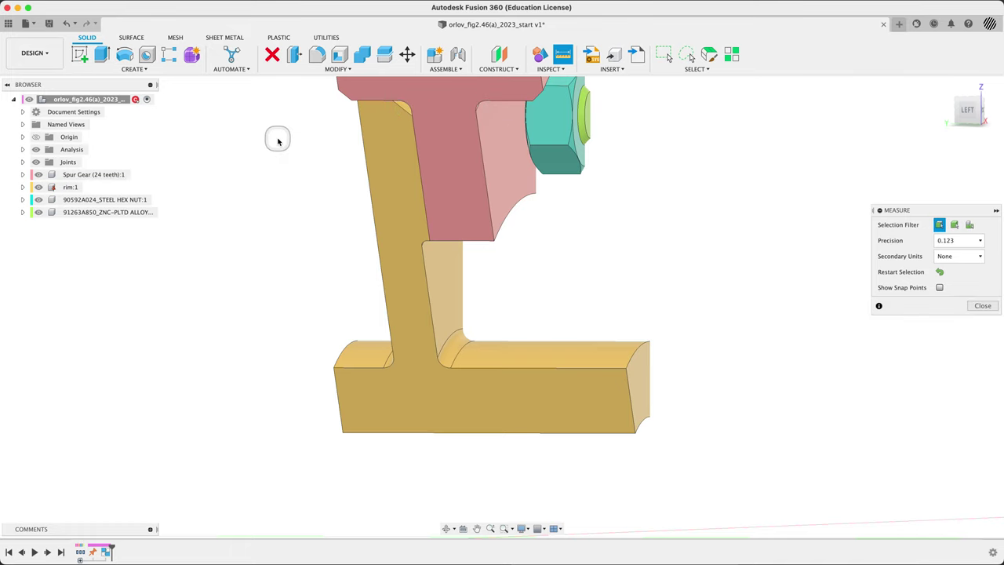
left_click(404, 106)
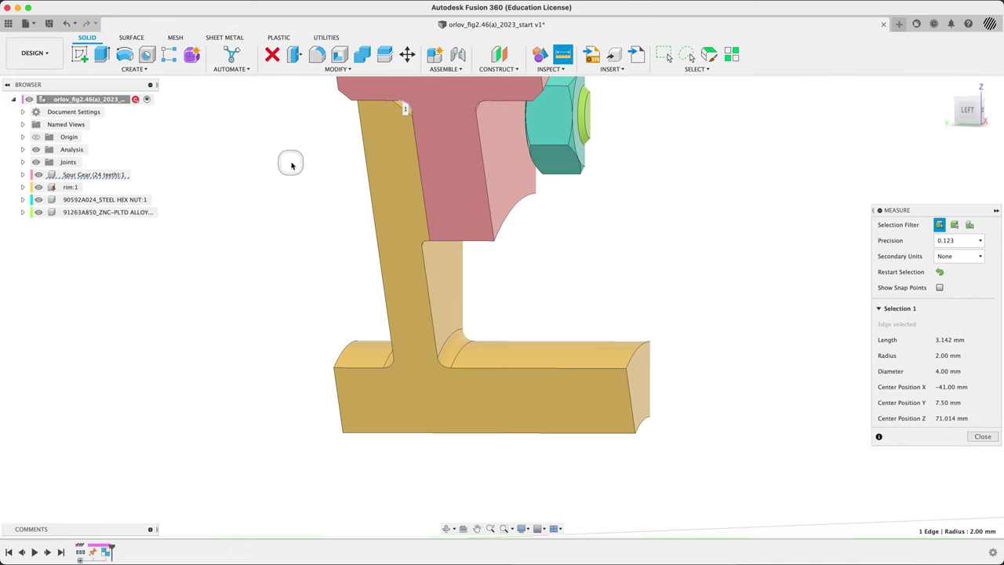
left_click(292, 165)
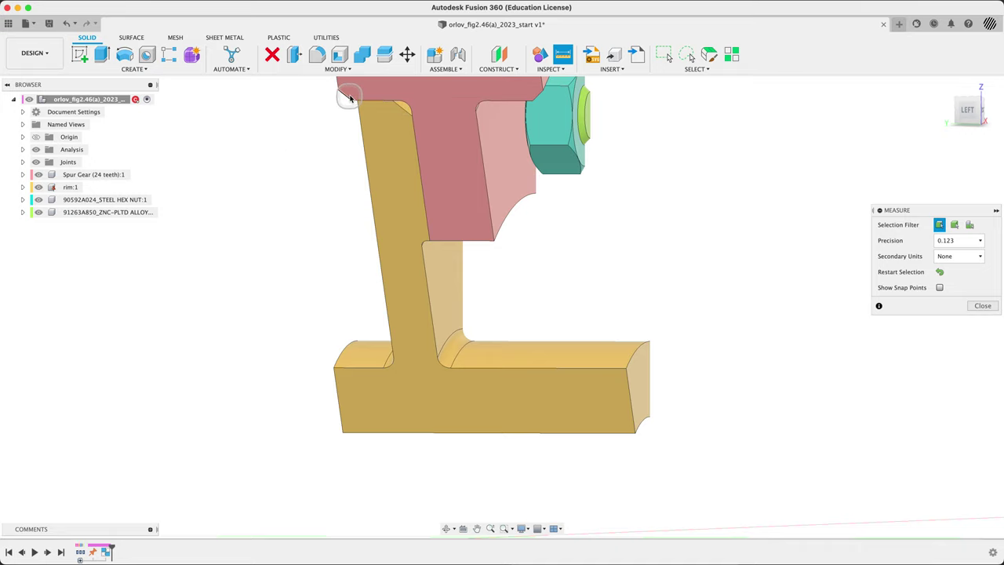
Recheck the gear's lower corner chamfer on the rim side by measuring its sloped edge and its setback from the side edge.
left_click(343, 99)
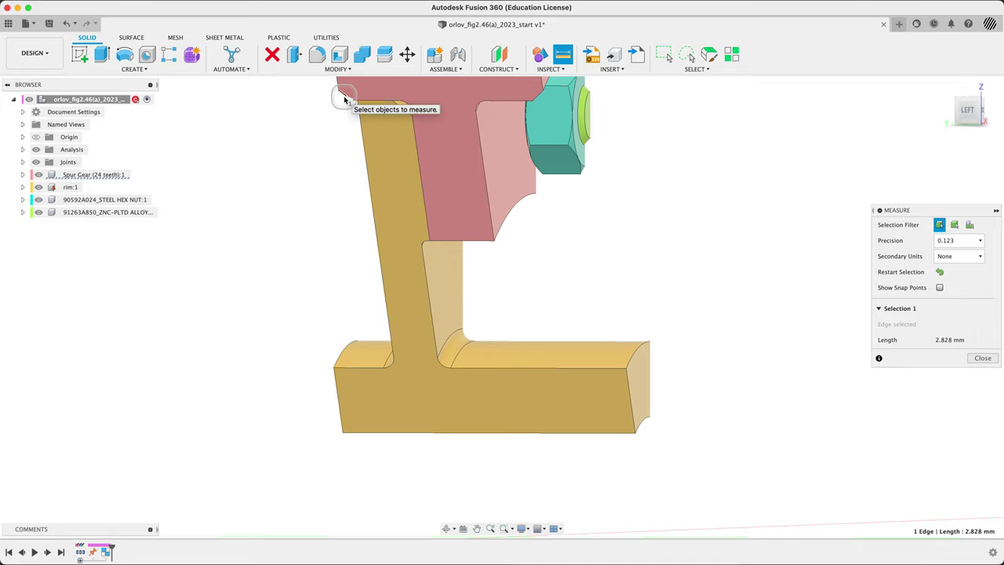
left_click(328, 110)
left_click(348, 101)
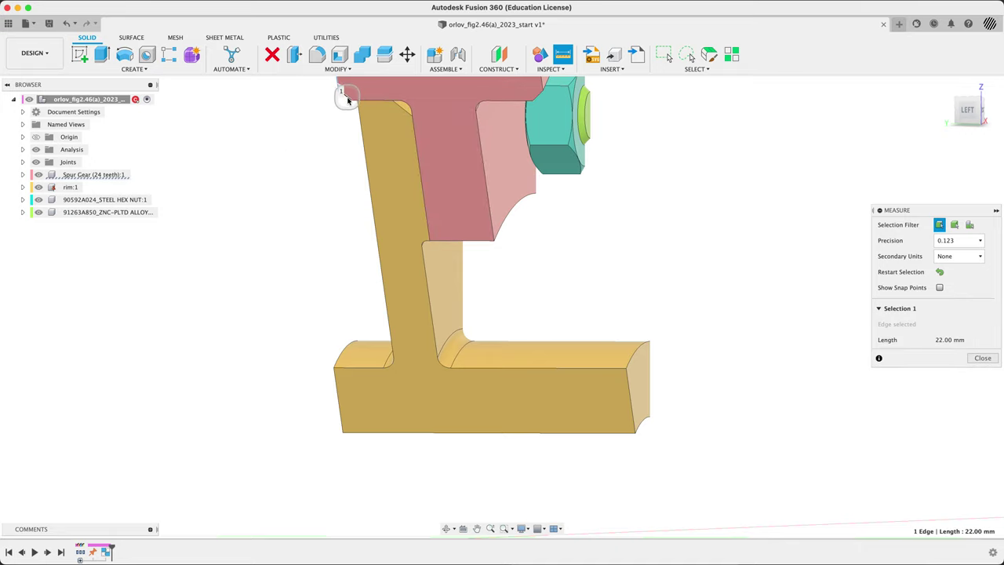
left_click(347, 103)
left_click(309, 140)
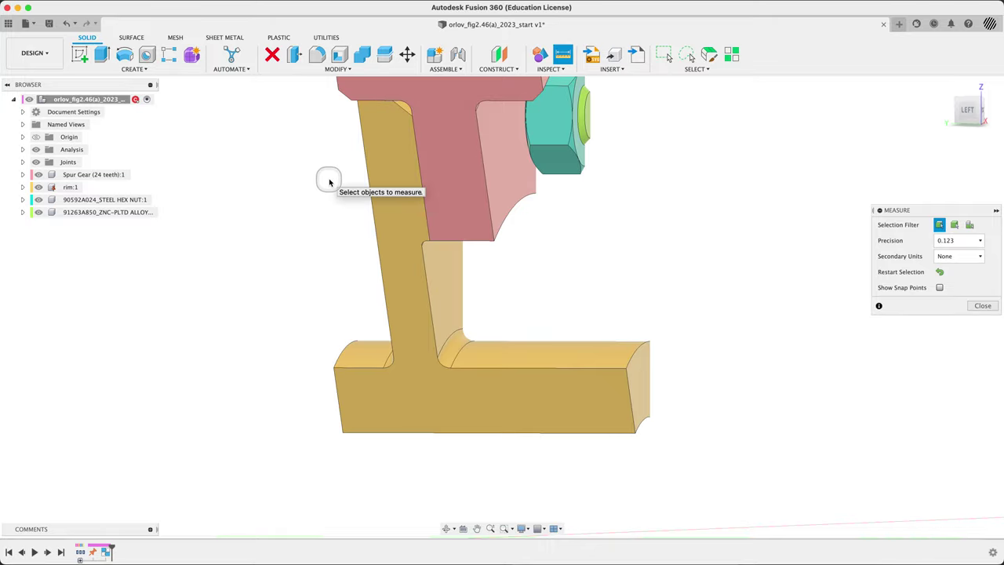
Return to the hatched section through the bolt and open the design's parameter list.
middle_click_drag(330, 182, 338, 256)
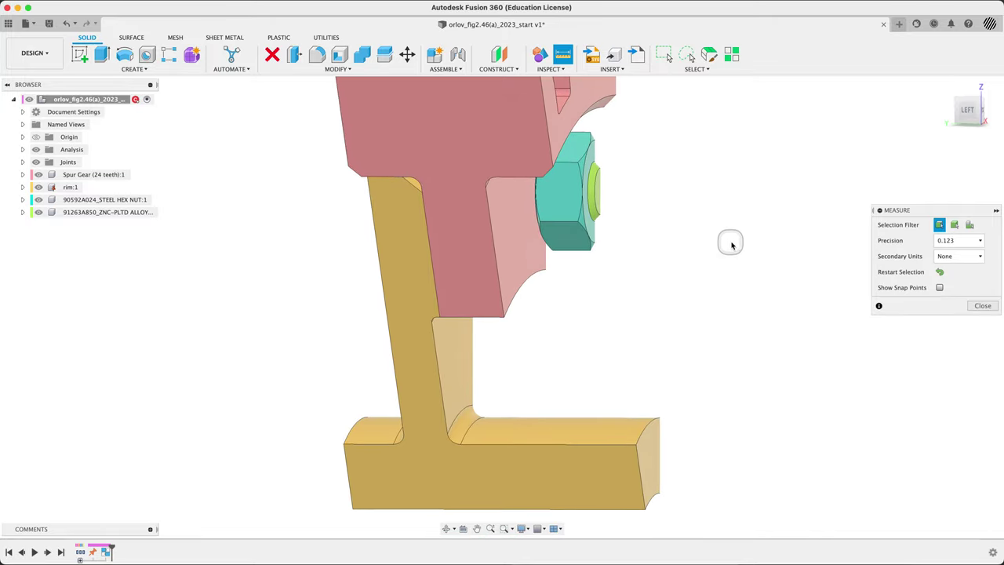
mouse_move(693, 231)
middle_mouse_down("shift")
mouse_move(606, 264)
mouse_move(374, 249)
middle_mouse_up("shift")
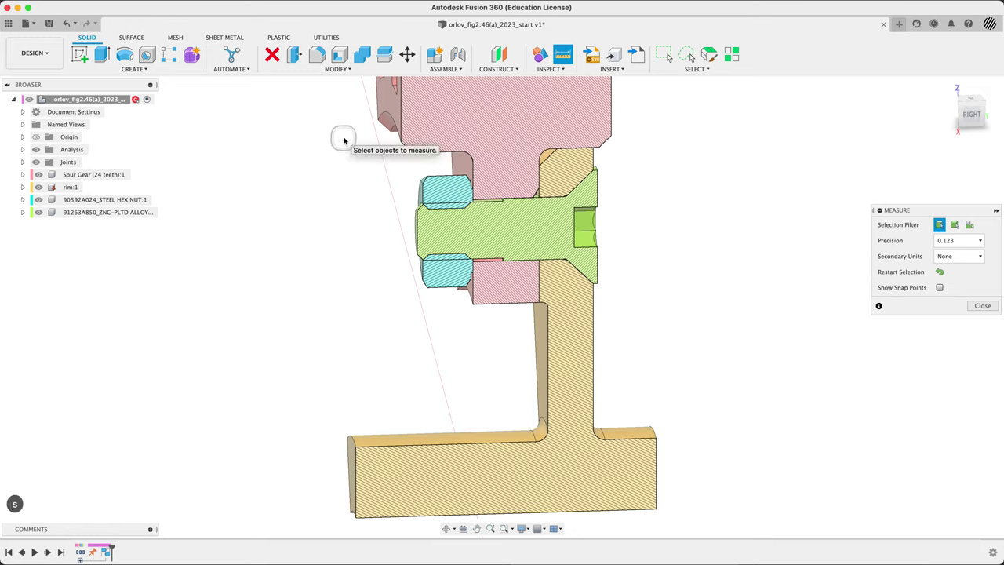
type("s")
type("p")
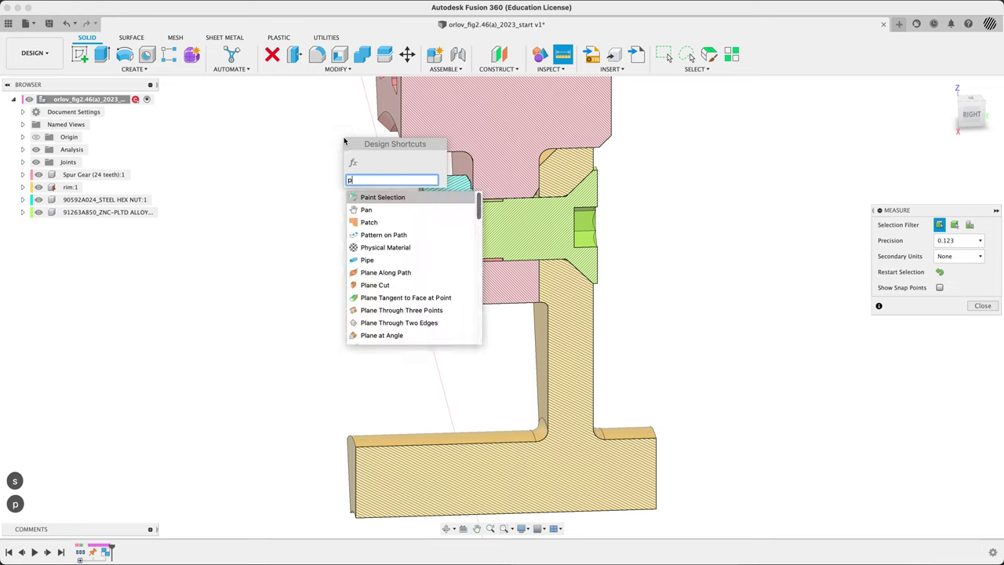
type("ara")
key("Down")
key("Return")
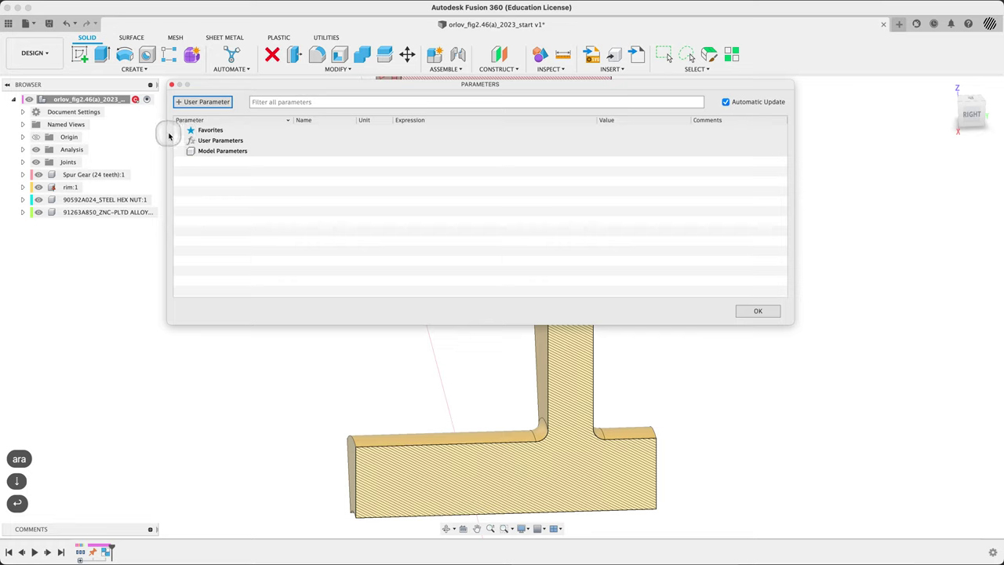
Add a user parameter named standRad with unit mm and expression 2.
left_click(219, 104)
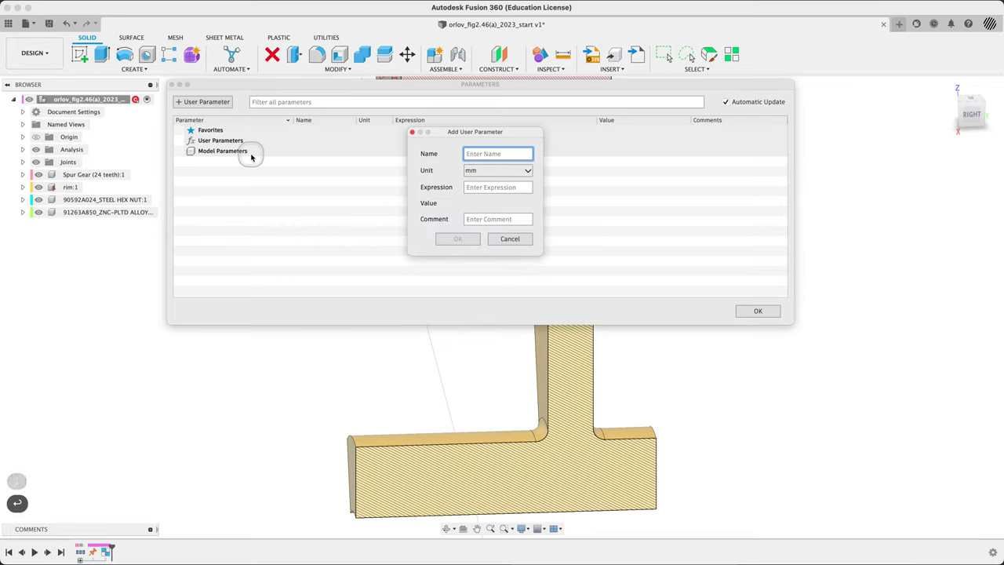
type("stan")
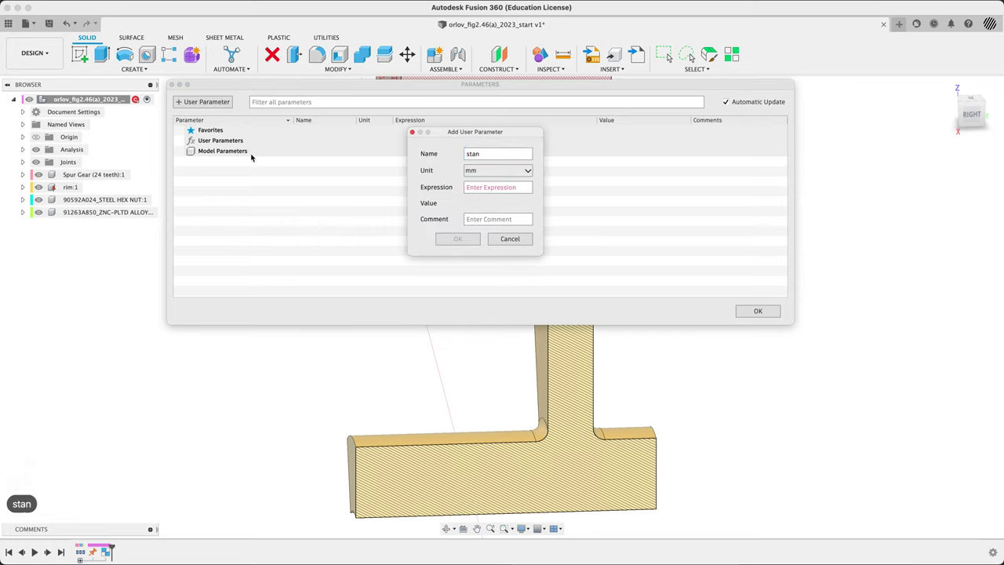
type("d")
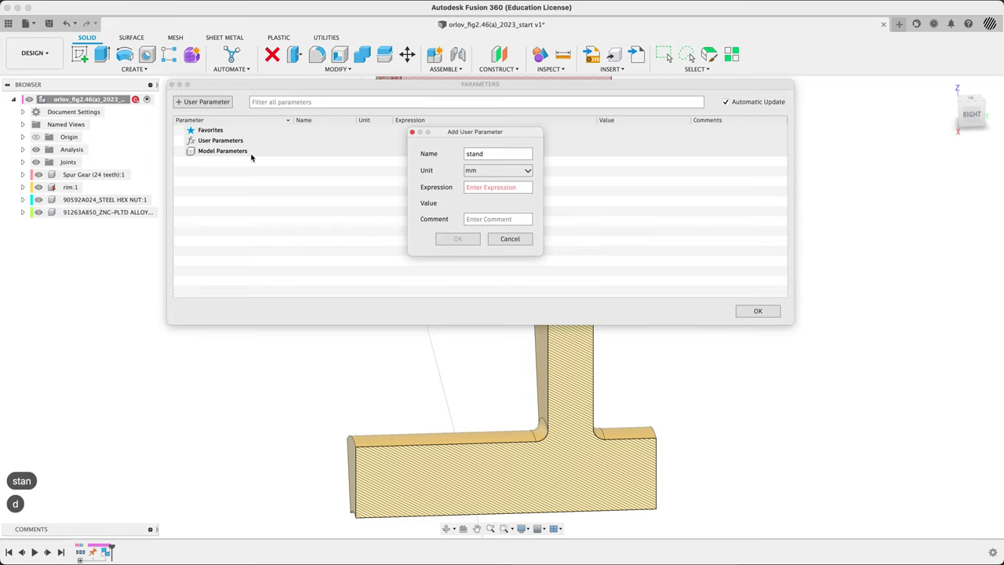
type("Rad")
key("Tab")
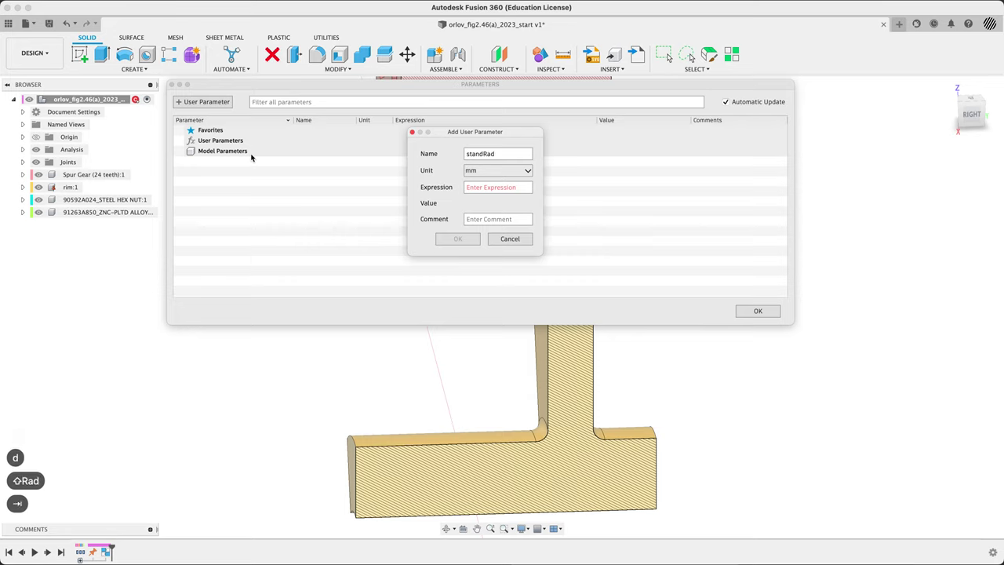
left_click(491, 188)
type("2")
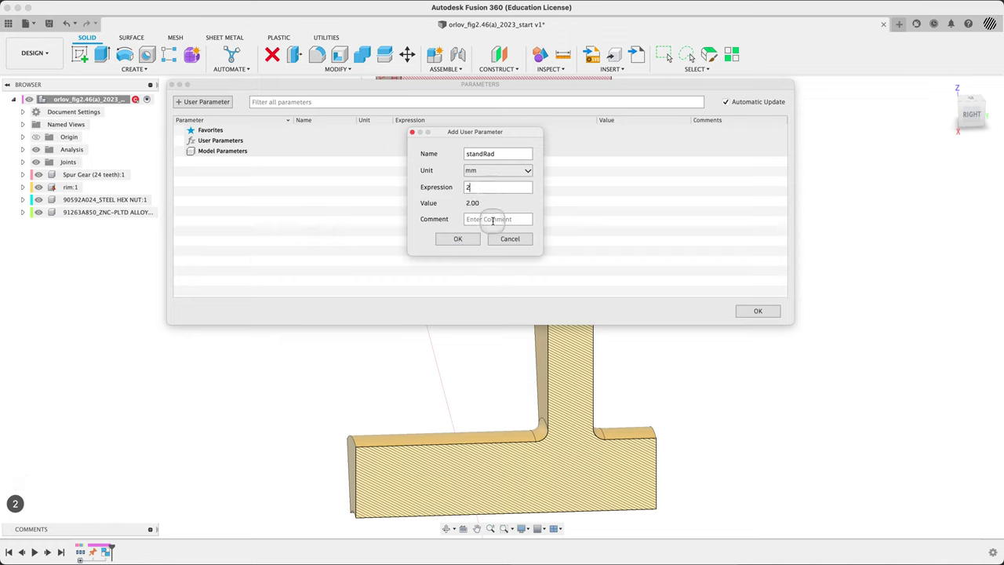
left_click(458, 238)
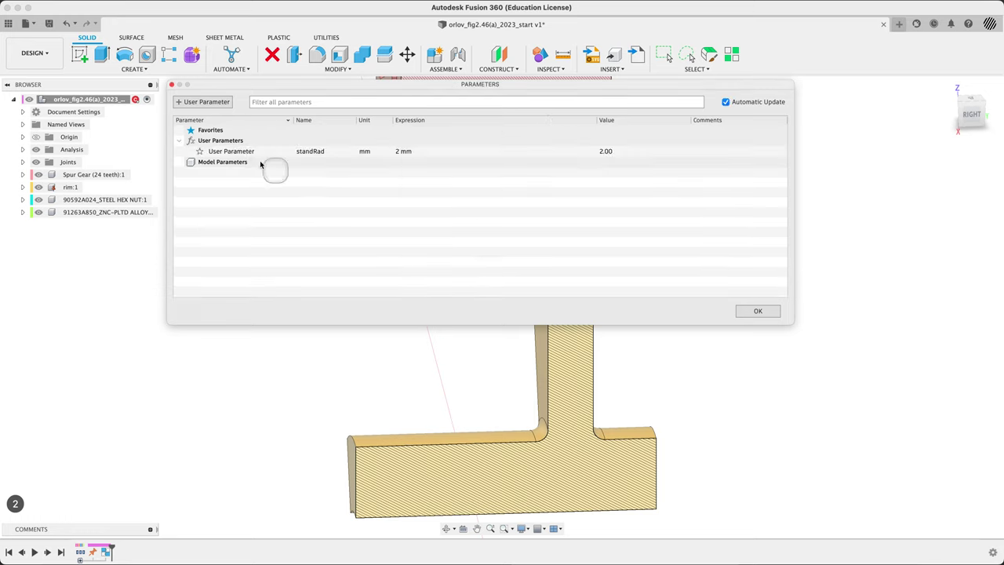
Add a user parameter named stanCham with unit mm and expression 2, and close the parameter list.
left_click(212, 103)
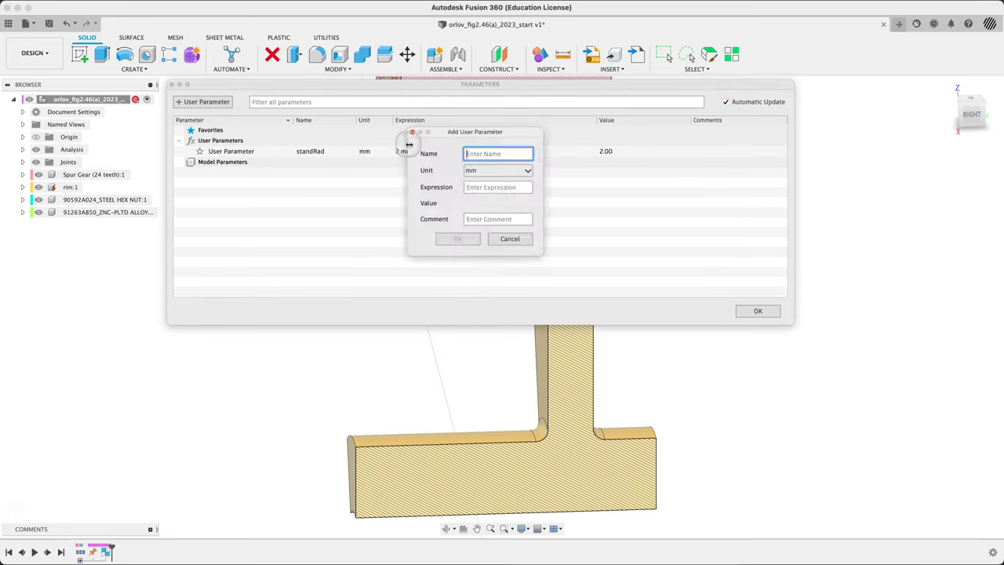
type("stand")
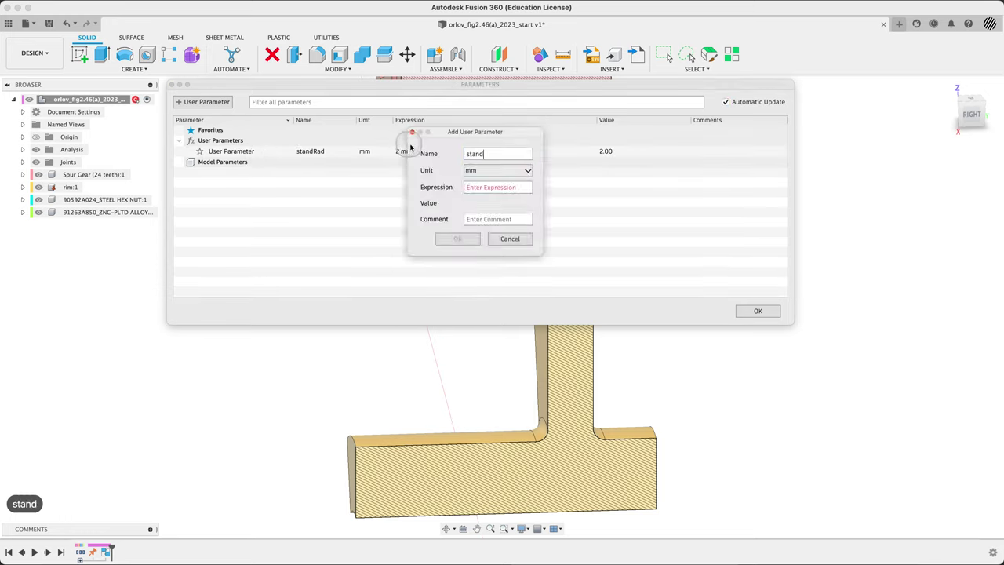
key("BackSpace")
type("C")
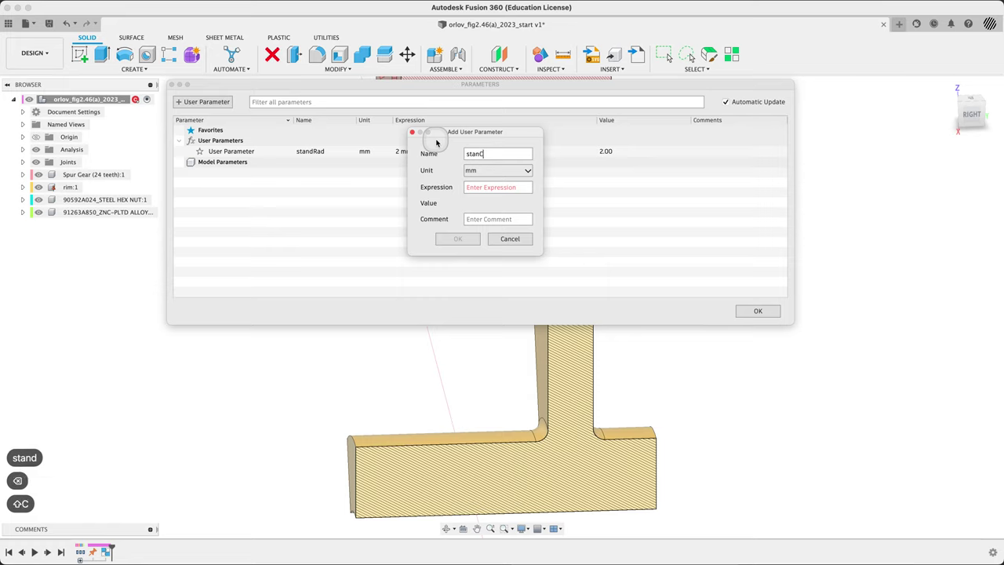
type("ham")
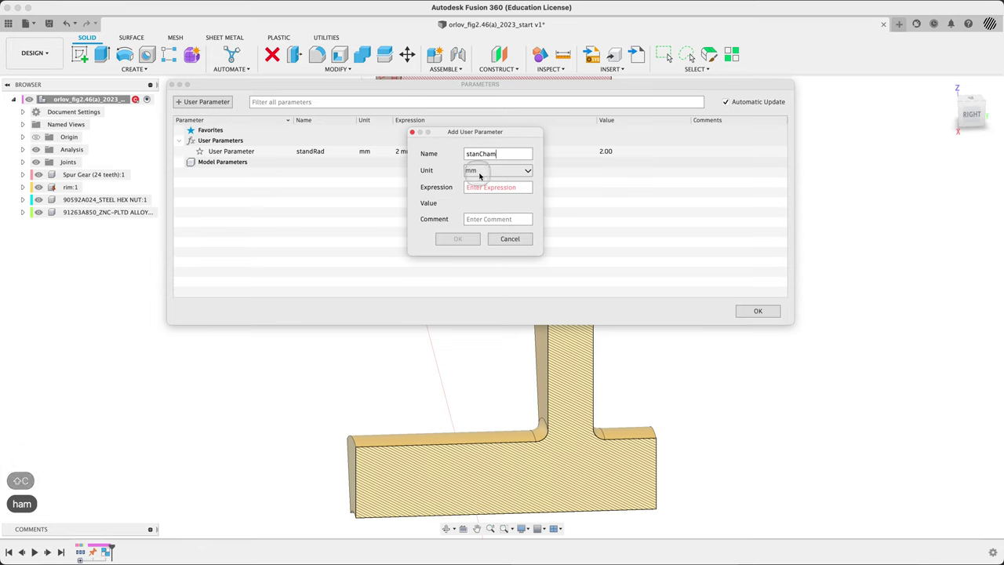
left_click(484, 187)
type("2")
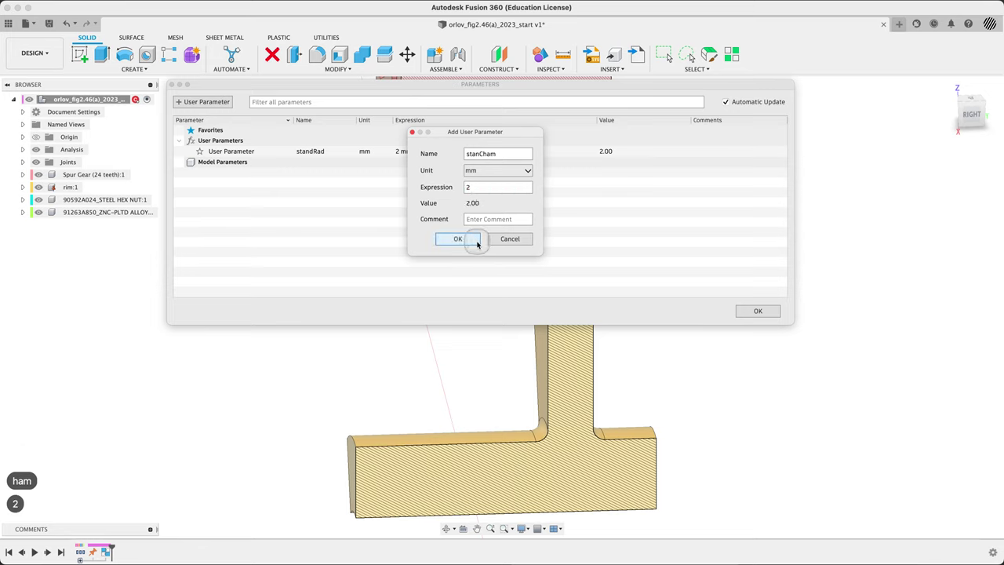
left_click(459, 239)
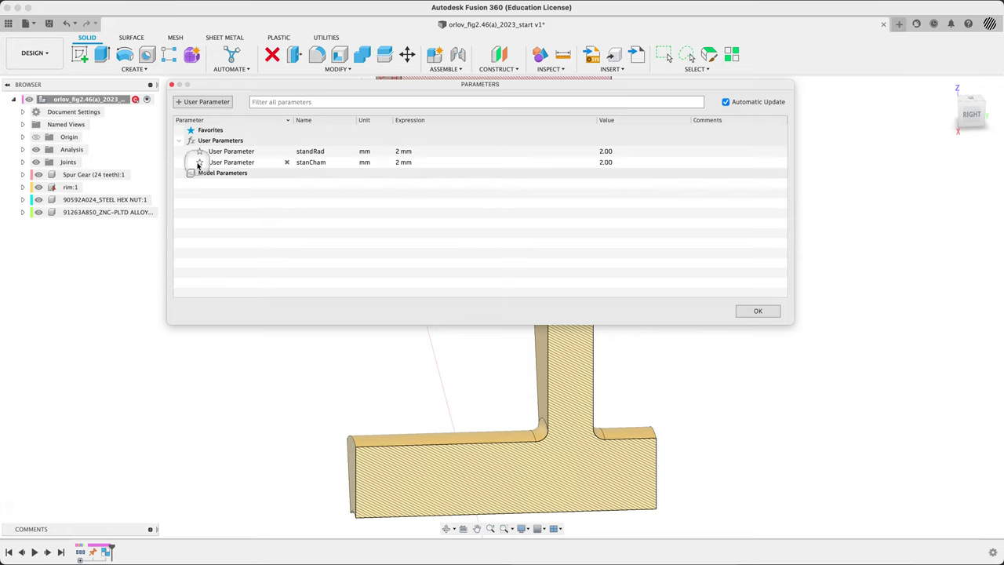
left_click(756, 312)
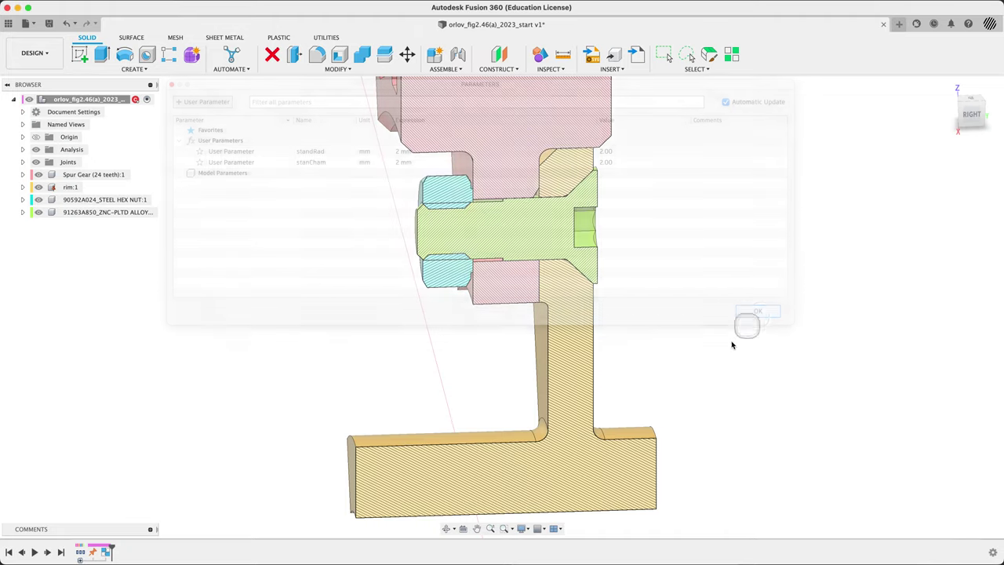
Compare the sectioned gear, bolt and rim with the Fig. 46(c) layout in the reference PDF.
middle_click_drag(728, 307, 708, 298, "shift")
key("super+Tab")
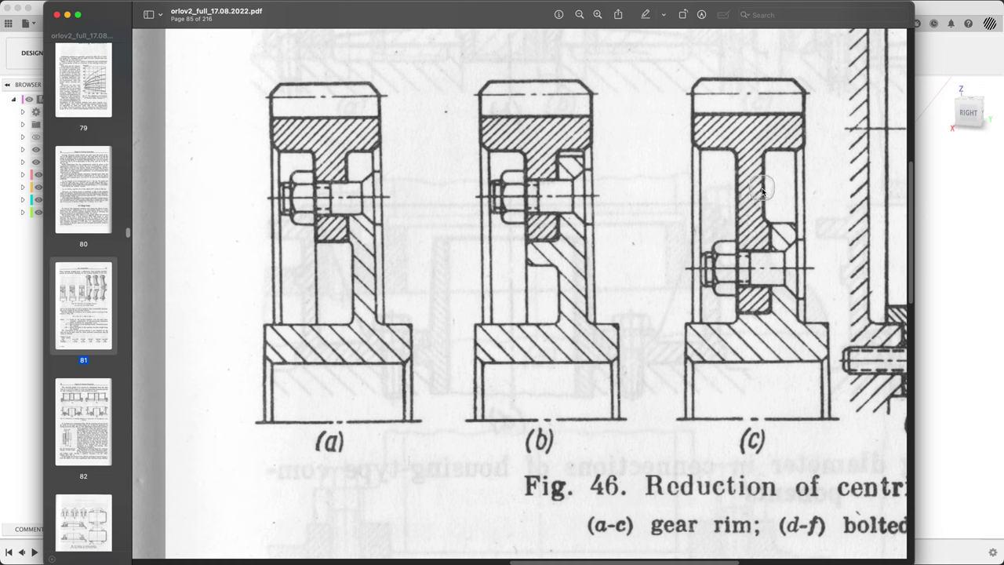
key("super+Tab")
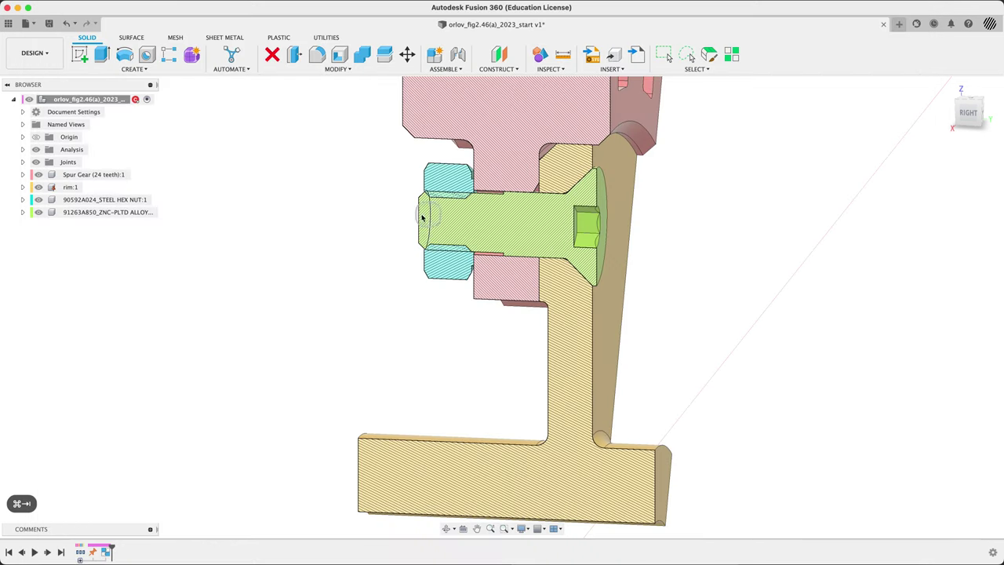
left_click(968, 118)
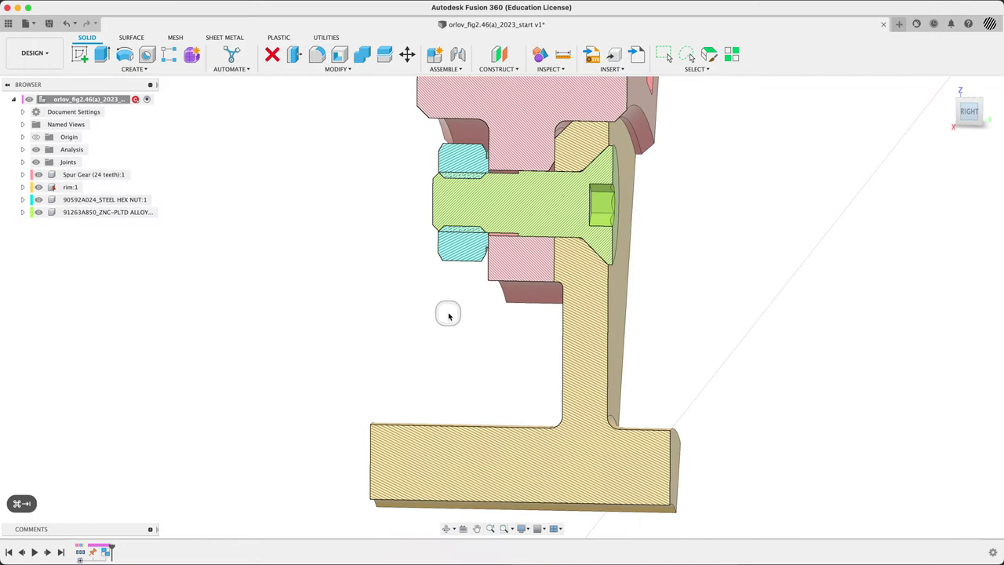
scroll(381, 388, "up", 5)
scroll(392, 374, "down", 6)
mouse_move(303, 338)
middle_mouse_down("shift")
mouse_move(378, 350)
mouse_move(321, 359)
mouse_move(303, 379)
mouse_move(370, 372)
mouse_move(317, 349)
middle_mouse_up("shift")
Hide the section analysis and compare the uncut assembly with Fig. 46(c) in the reference PDF.
left_click(35, 150)
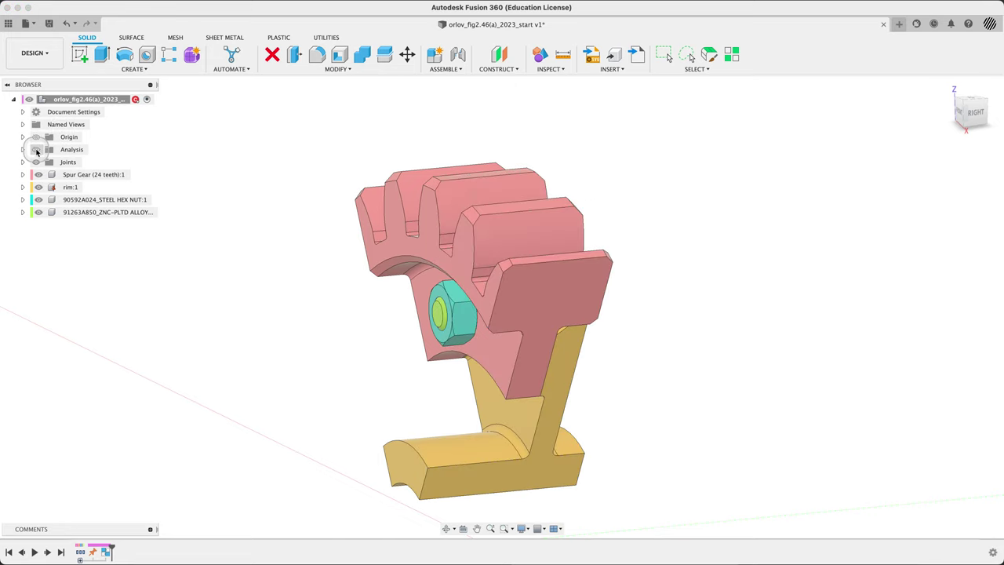
left_click(35, 150)
left_click(35, 150)
left_click(35, 150)
left_click(35, 150)
key("super+Tab")
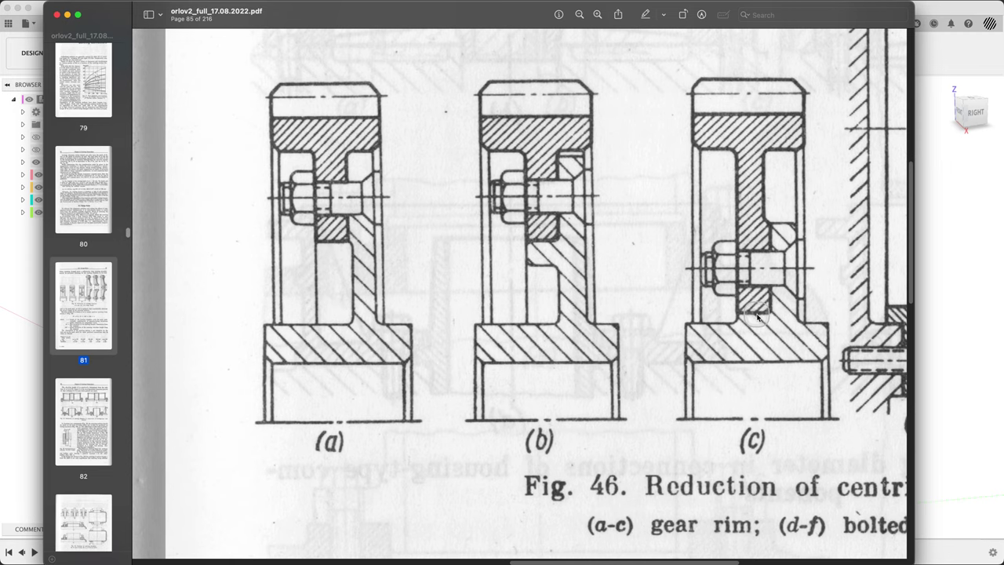
key("super+Tab")
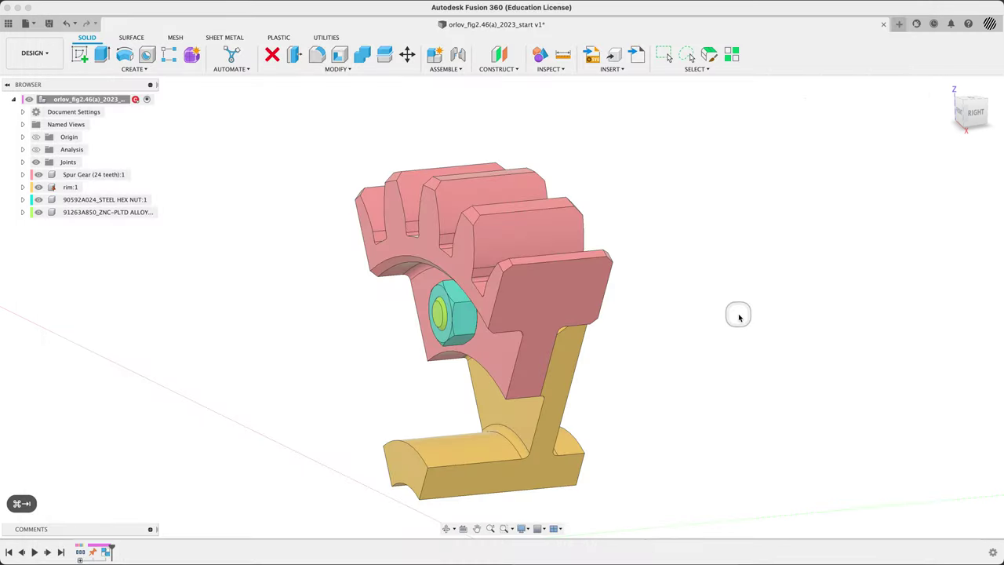
left_click(975, 118)
middle_click_drag(646, 314, 674, 314, "shift")
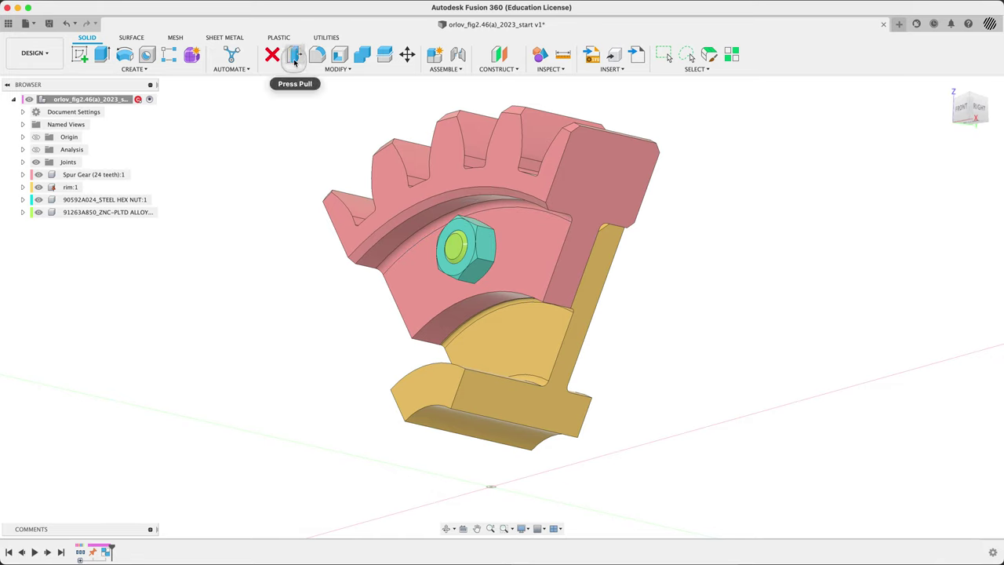
Try moving the curved inner face of the gear web about 7.6 mm along X using Move with faces.
left_click(408, 55)
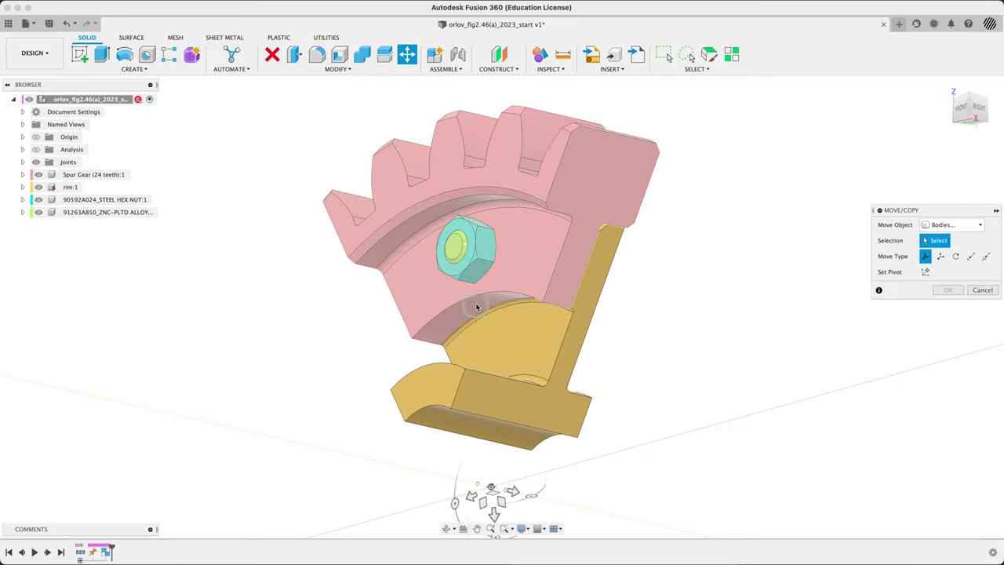
left_click(945, 227)
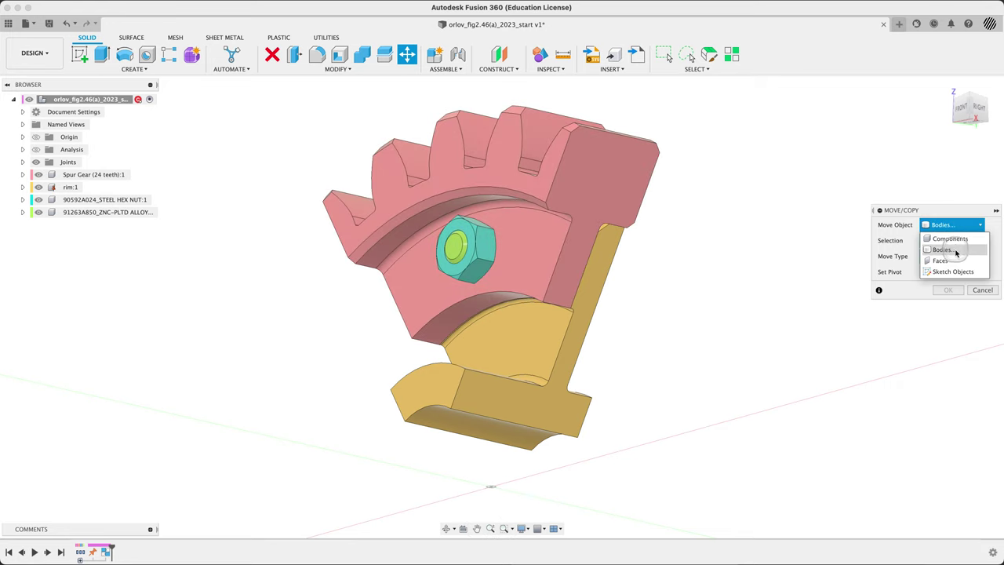
left_click(951, 260)
left_click(491, 306)
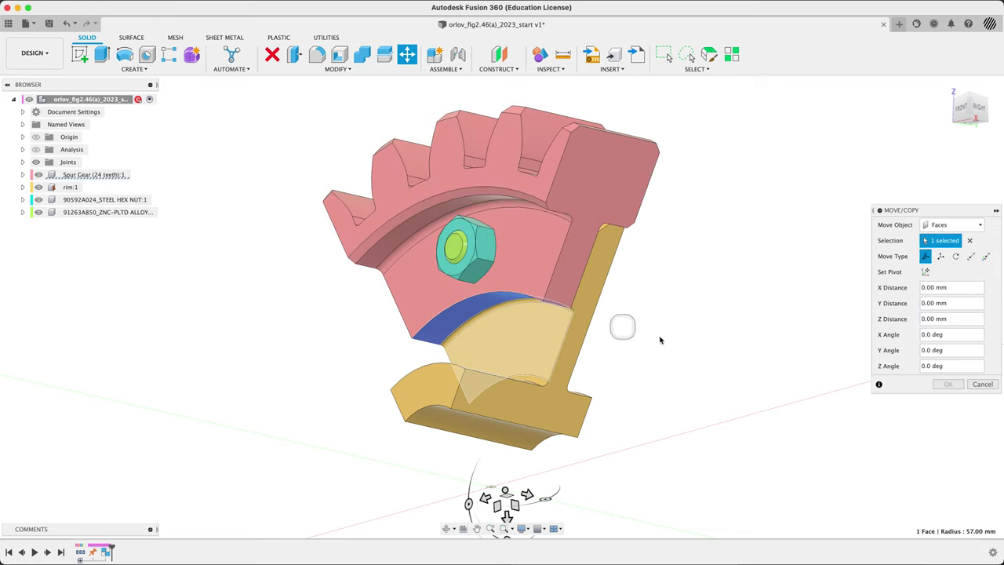
middle_click_drag(672, 412, 659, 307)
middle_click_drag(623, 387, 646, 403, "shift")
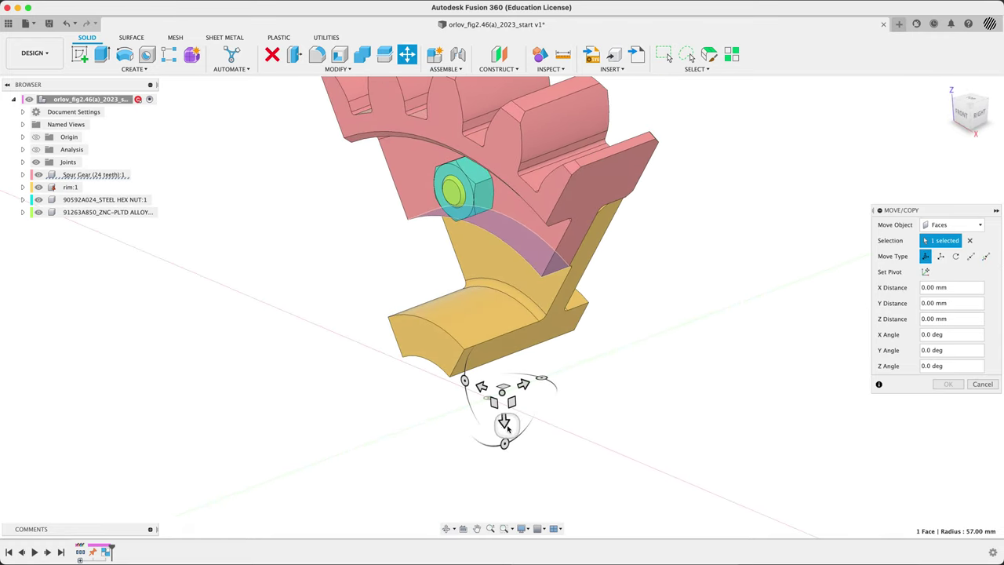
left_click_drag(504, 421, 517, 451)
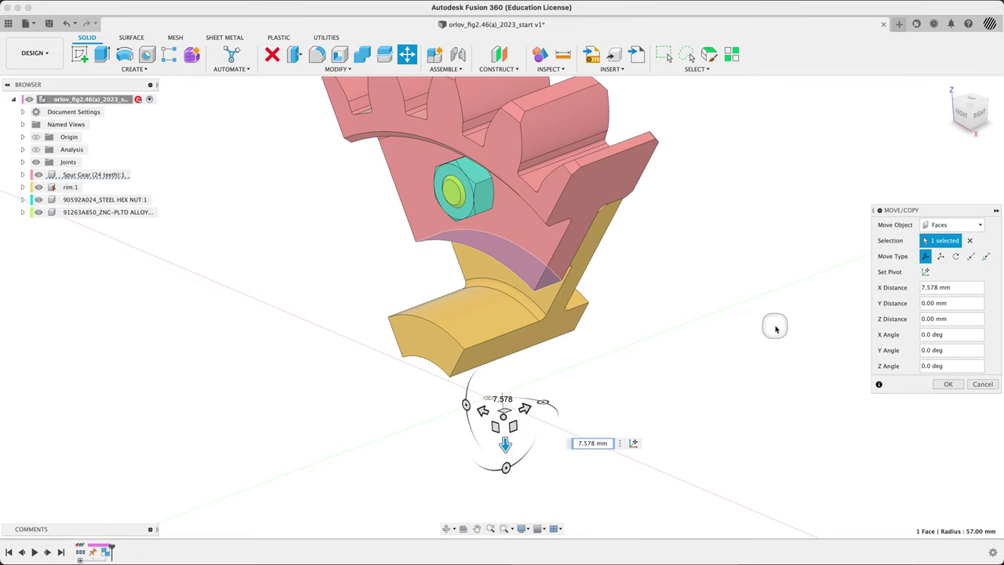
key("Return")
Start a Press Pull on the gear web's curved inner face and pull it towards the hub to about 52.2 mm.
middle_click_drag(680, 337, 672, 294, "shift")
left_click(295, 53)
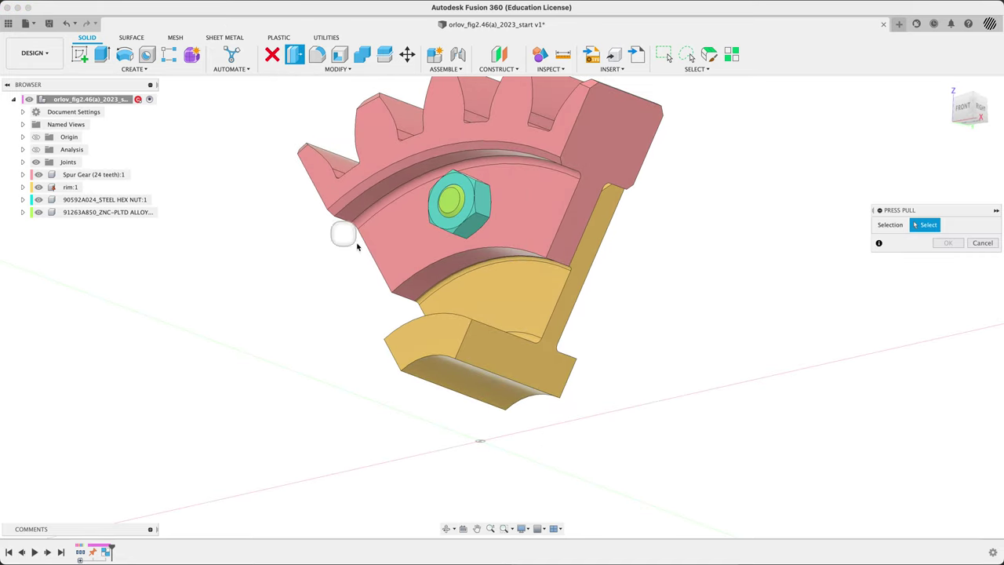
left_click(443, 265)
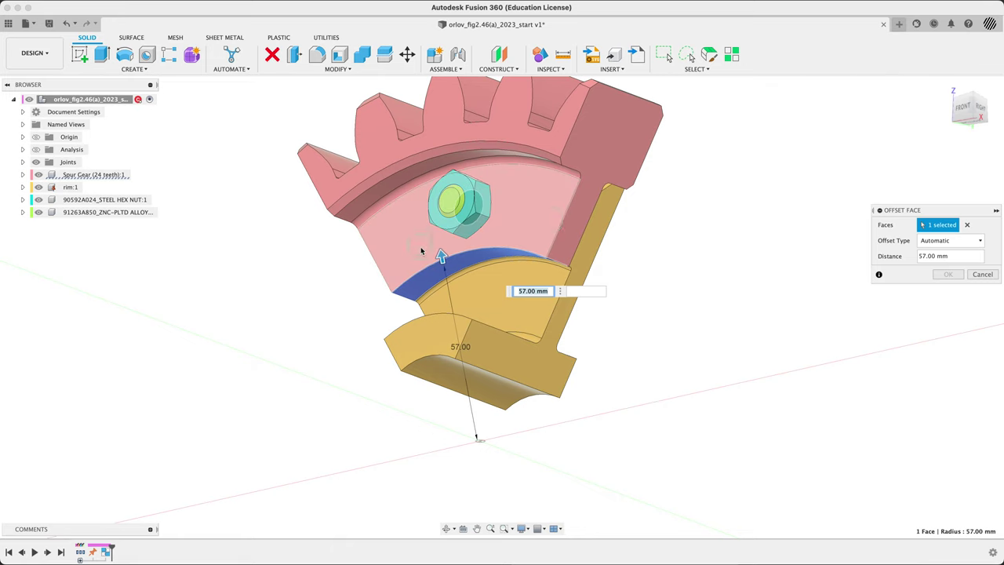
mouse_move(442, 259)
left_mouse_down()
mouse_move(439, 326)
mouse_move(442, 259)
mouse_move(444, 275)
mouse_move(454, 269)
left_mouse_up()
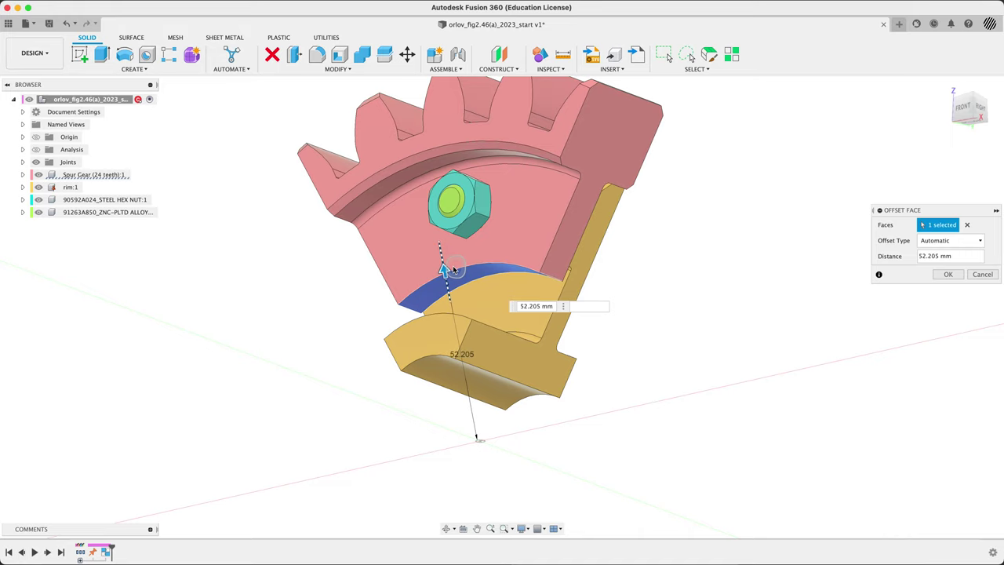
middle_click_drag(662, 277, 630, 288, "shift")
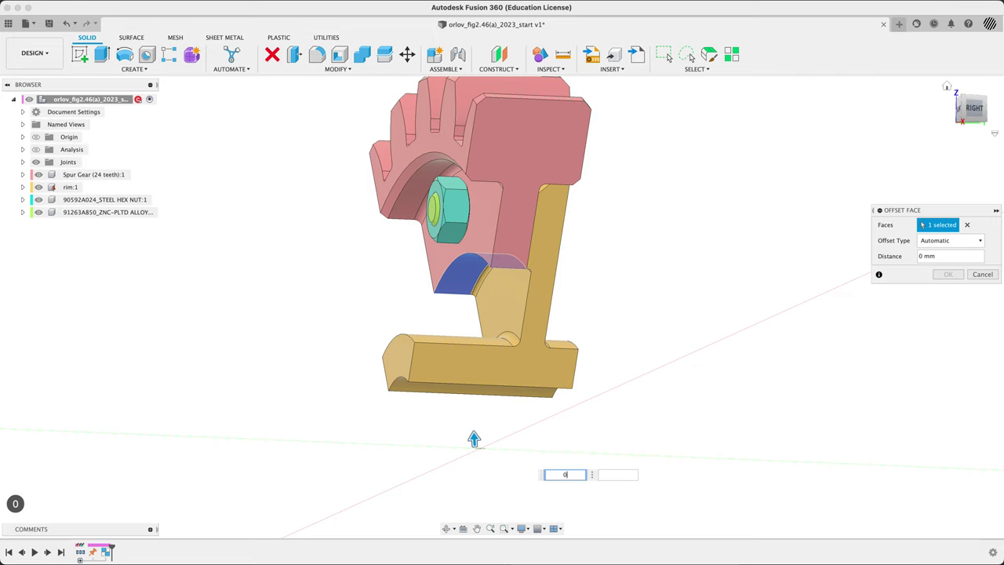
Show the section analysis in the right view and set the gear web face's offset distance to 35 mm.
left_click(974, 114)
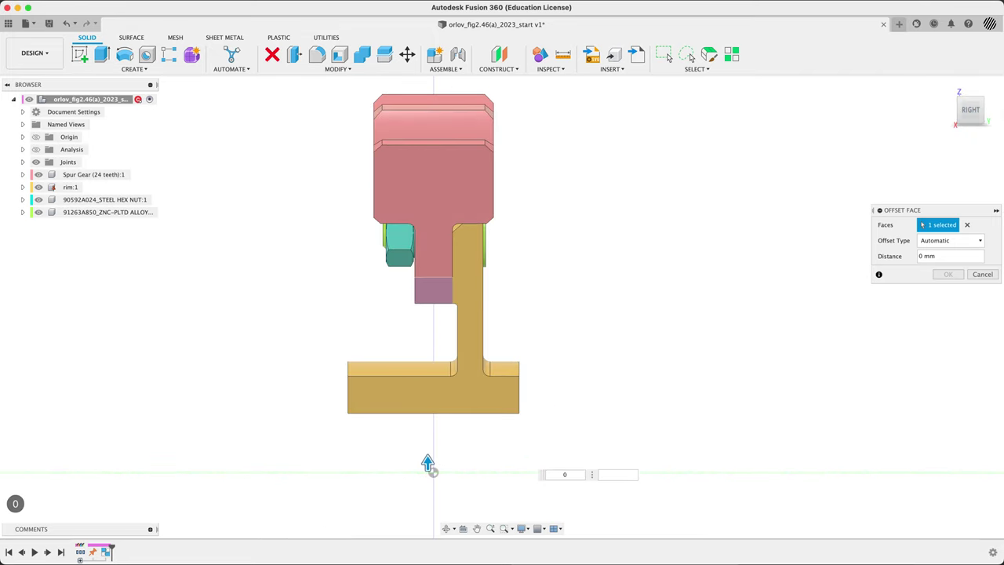
left_click(35, 149)
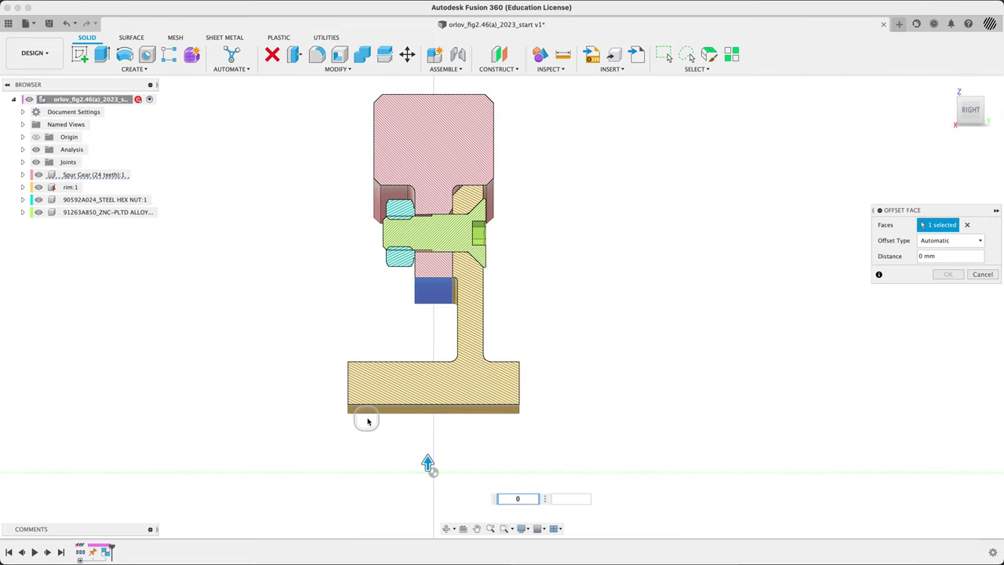
scroll(375, 422, "up", 2)
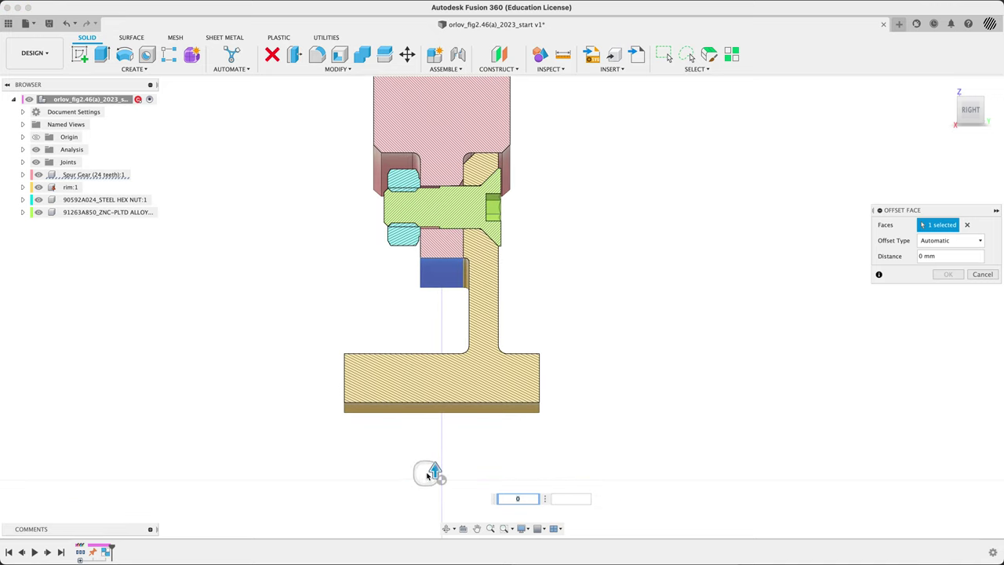
mouse_move(435, 468)
left_mouse_down()
mouse_move(437, 493)
mouse_move(424, 362)
mouse_move(428, 320)
mouse_move(444, 471)
mouse_move(440, 253)
mouse_move(444, 336)
left_mouse_up()
type("35")
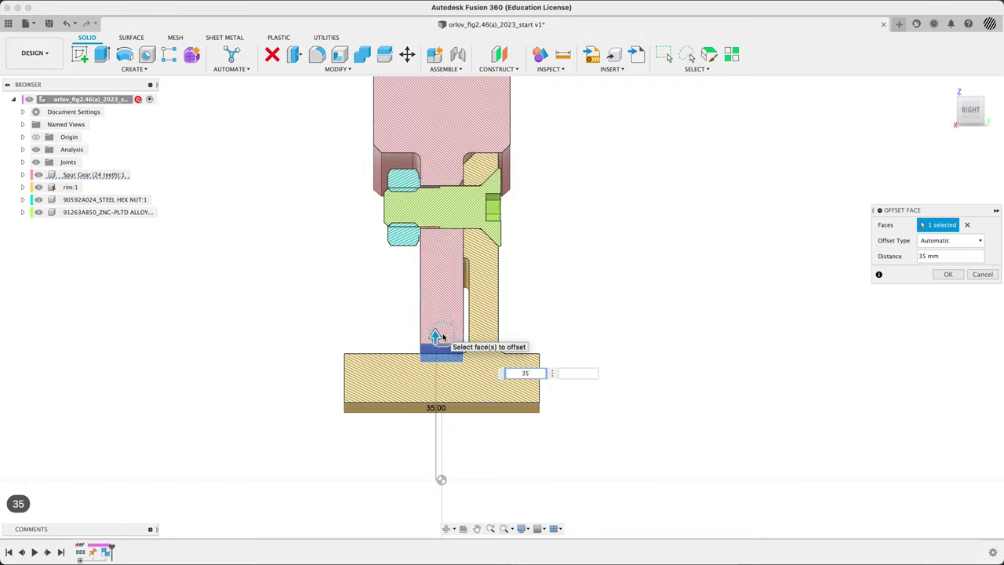
Check the extended gear web against Fig. 46(c) and add the rim's adjoining narrow curved ledge face to the 35 mm offset.
mouse_move(610, 274)
middle_mouse_down("shift")
mouse_move(578, 267)
mouse_move(594, 251)
mouse_move(617, 287)
middle_mouse_up("shift")
key("super+Tab")
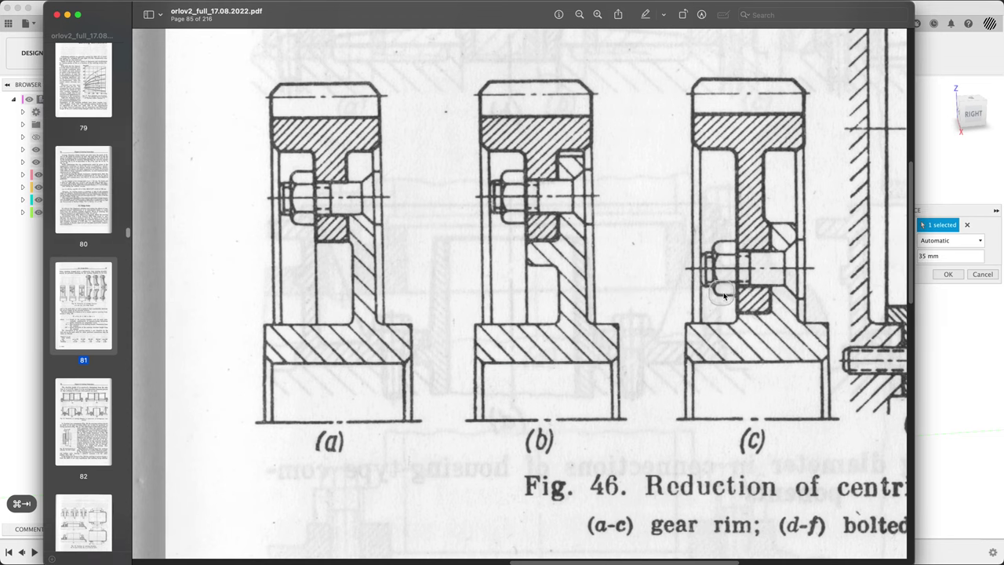
key("super+Tab")
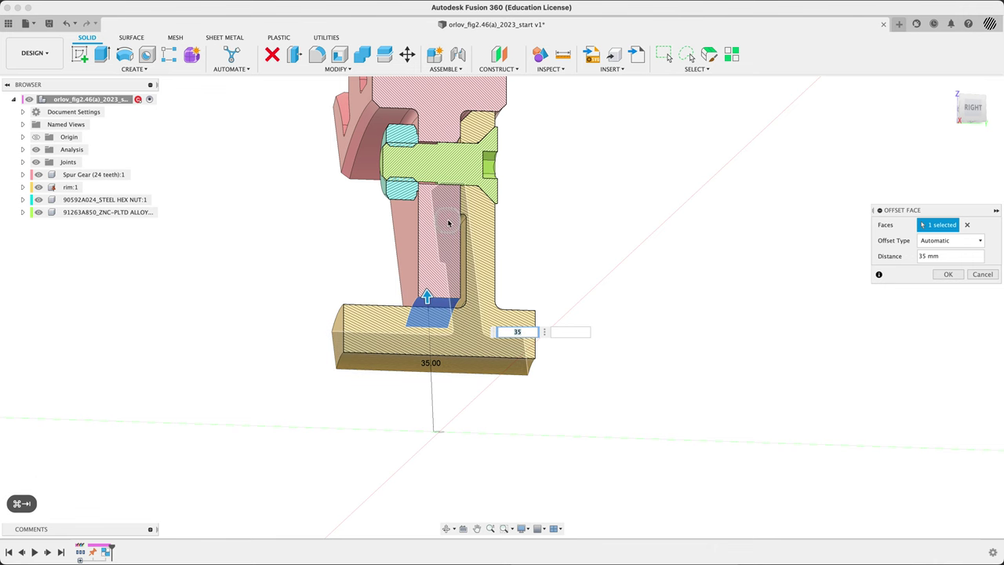
scroll(455, 229, "up", 5)
scroll(467, 216, "up", 1)
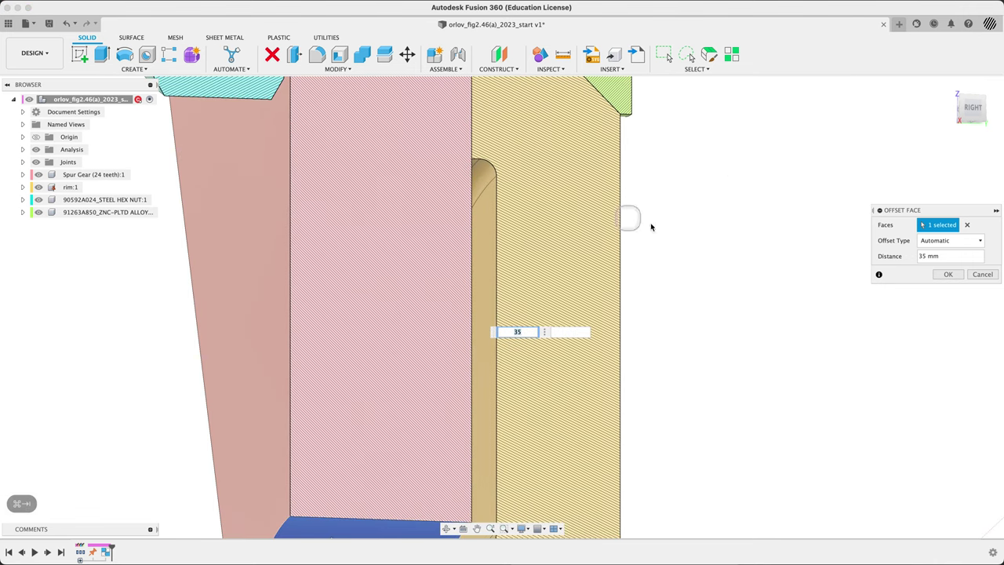
middle_click_drag(677, 230, 701, 173)
scroll(710, 242, "down", 3)
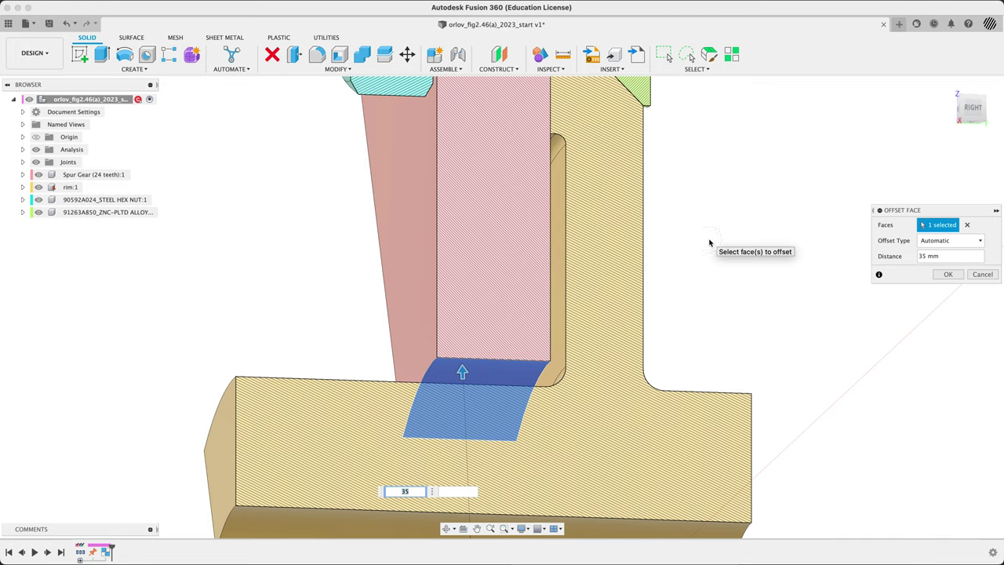
left_click(709, 243)
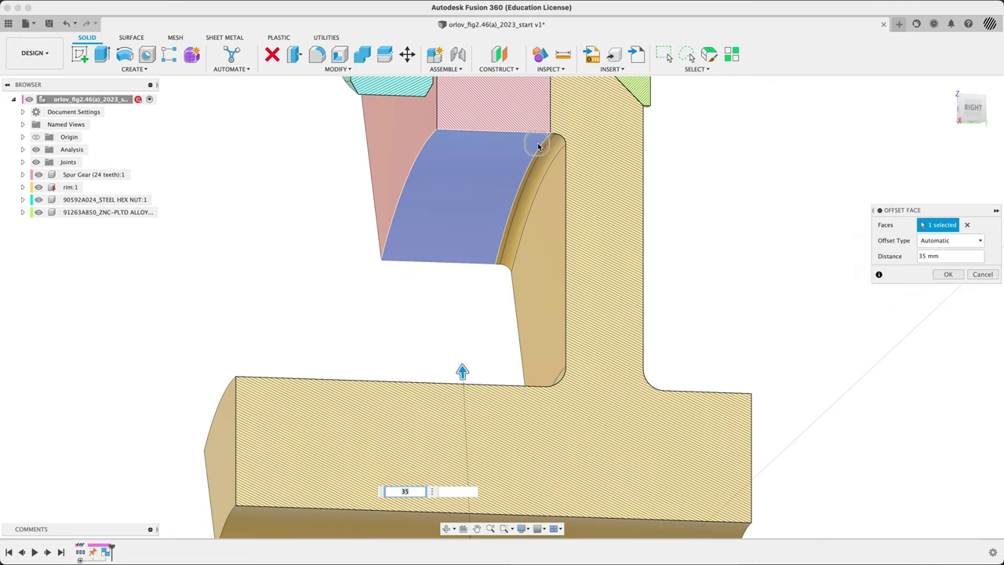
left_click(549, 155)
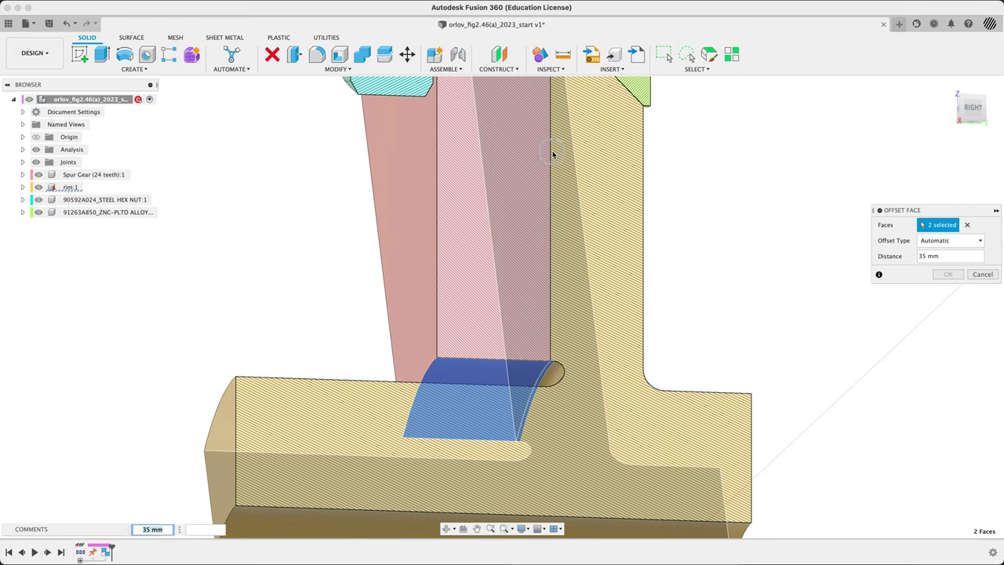
Compare the lower end of the offset gear web and rim ledge with Fig. 46(c) in the reference PDF.
middle_click_drag(800, 157, 761, 185, "shift")
key("super+Tab")
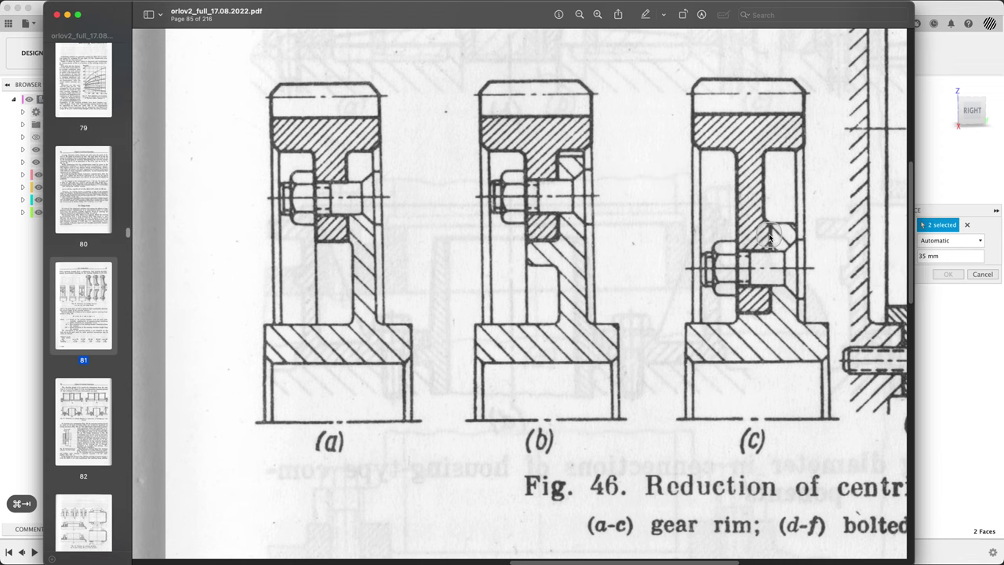
key("super+Tab")
scroll(577, 216, "down", 3)
scroll(582, 221, "up", 3)
scroll(596, 225, "down", 3)
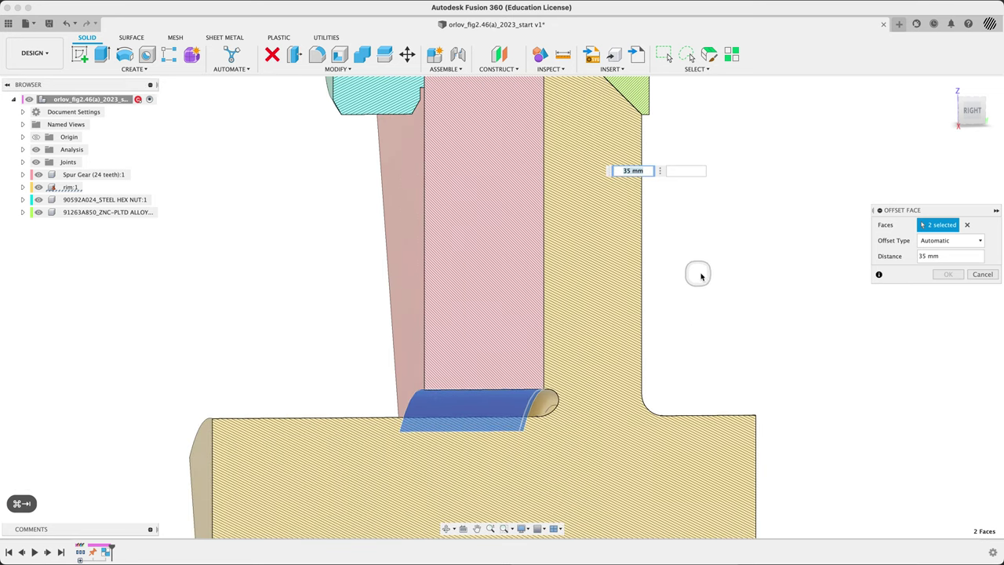
Inspect the two selected gear and rim faces at the section and complete their 35 mm face offset.
middle_click_drag(699, 273, 722, 243, "shift")
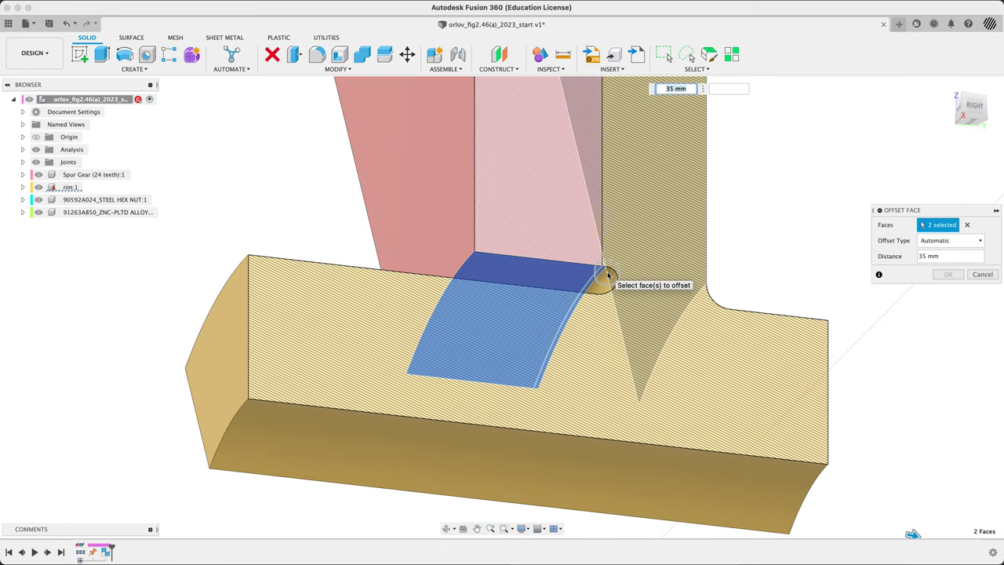
scroll(608, 275, "down", 3)
middle_click_drag(608, 275, 675, 261, "shift")
left_click(949, 274)
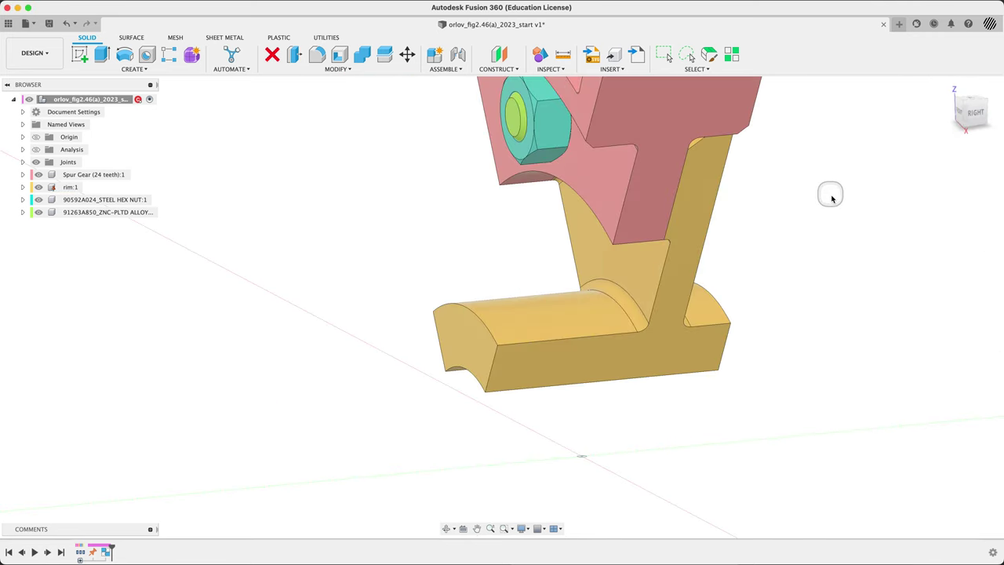
Compare the assembly with Fig. 46(c) in the reference PDF and delete the curved chamfer face on the rim web's outer edge.
middle_click_drag(830, 197, 774, 238)
key("super+Tab")
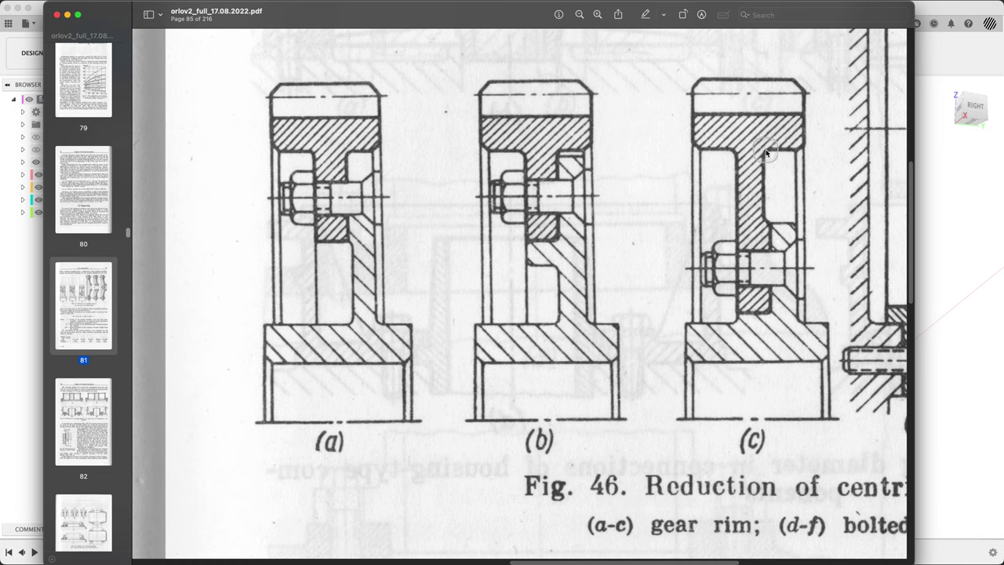
key("super+Tab")
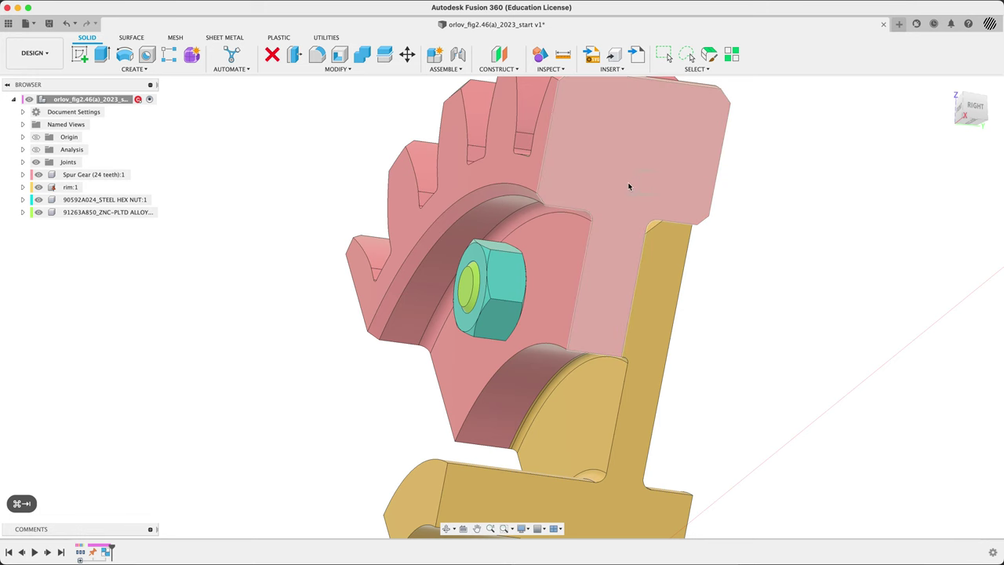
key("super+Tab")
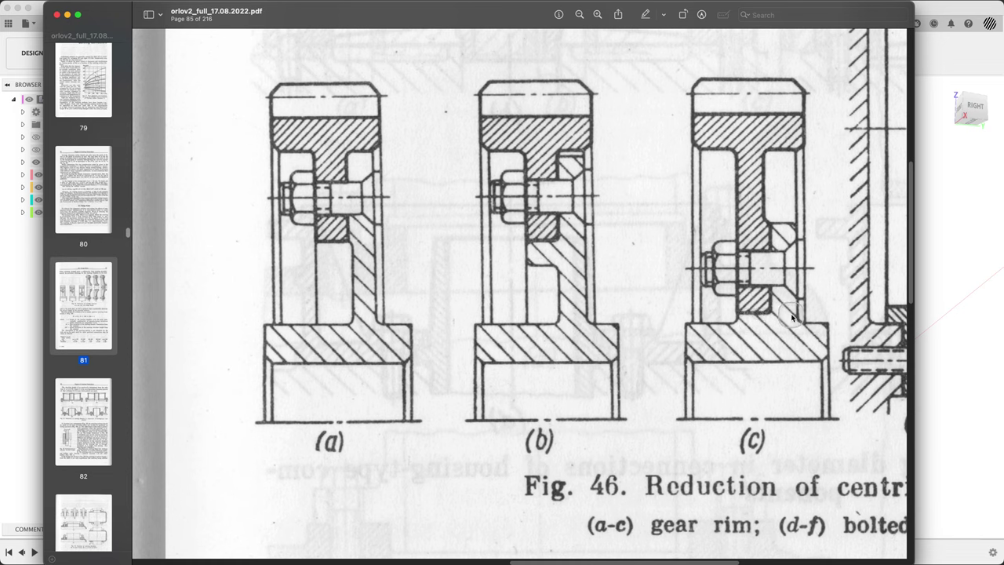
key("super+Tab")
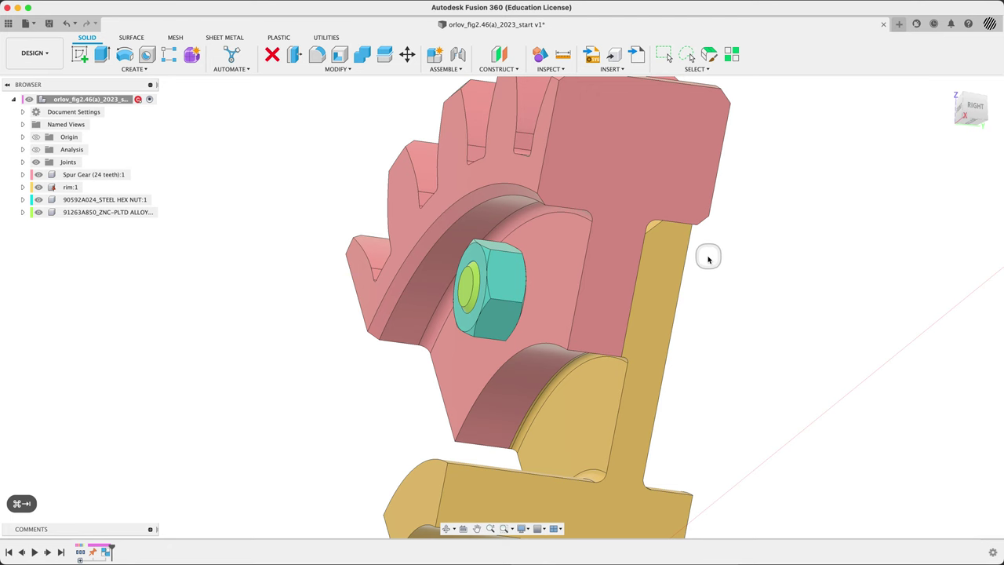
middle_click_drag(620, 338, 657, 266, "shift")
scroll(658, 267, "up", 5)
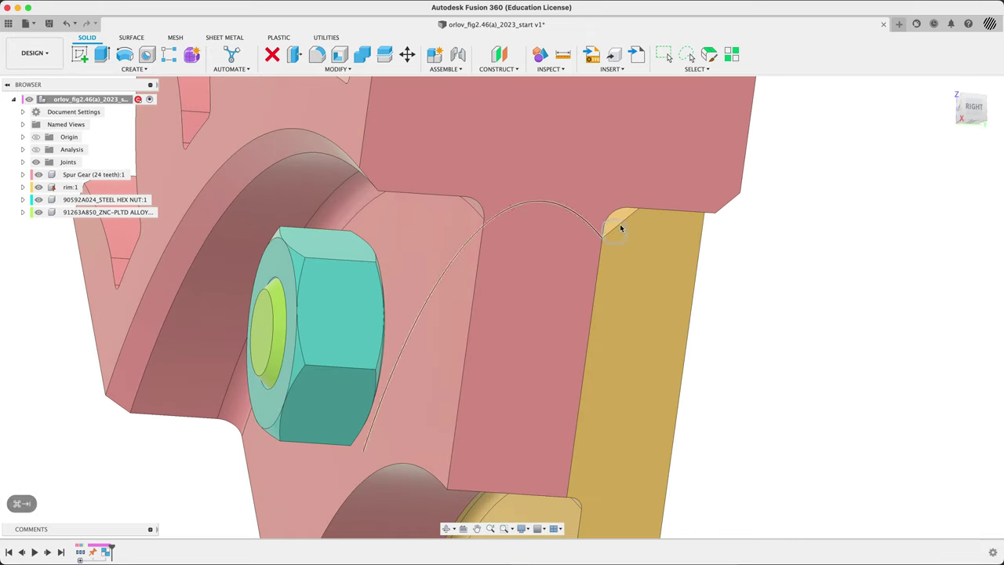
left_click(620, 222)
middle_click_drag(792, 271, 817, 169)
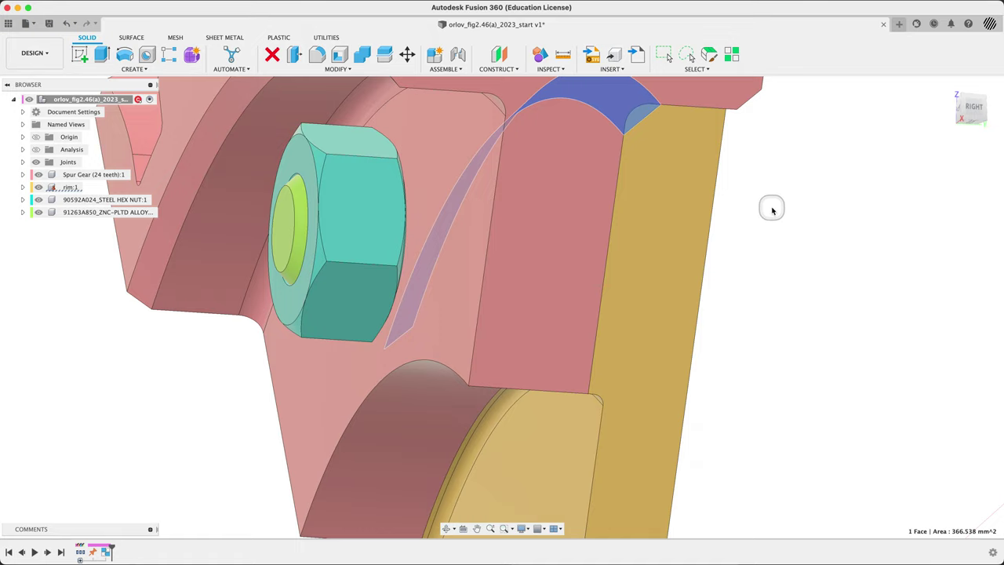
key("Delete")
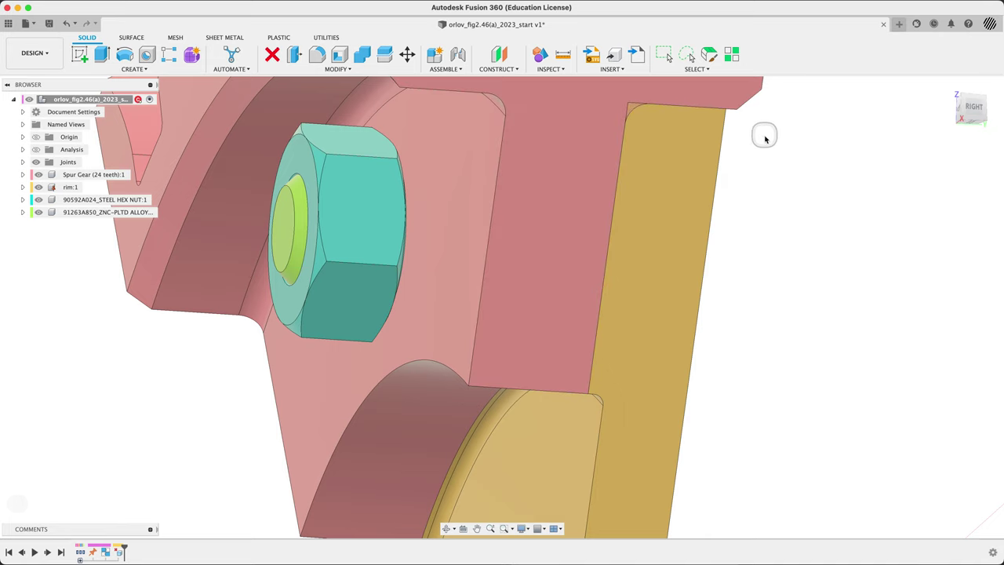
Hide the Spur Gear (24 teeth) component to expose the rim's ledge.
middle_click_drag(788, 163, 822, 155)
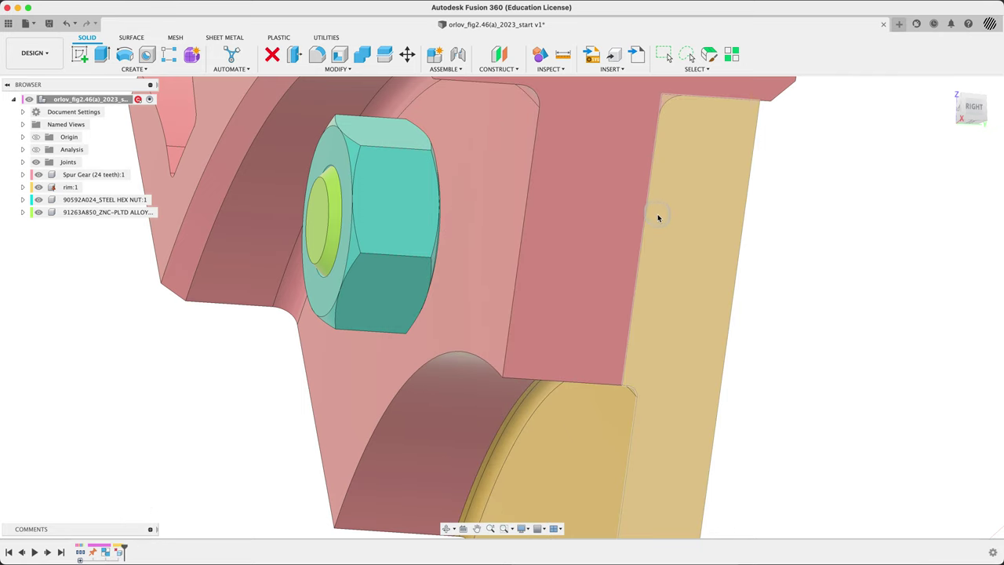
scroll(656, 217, "down", 5)
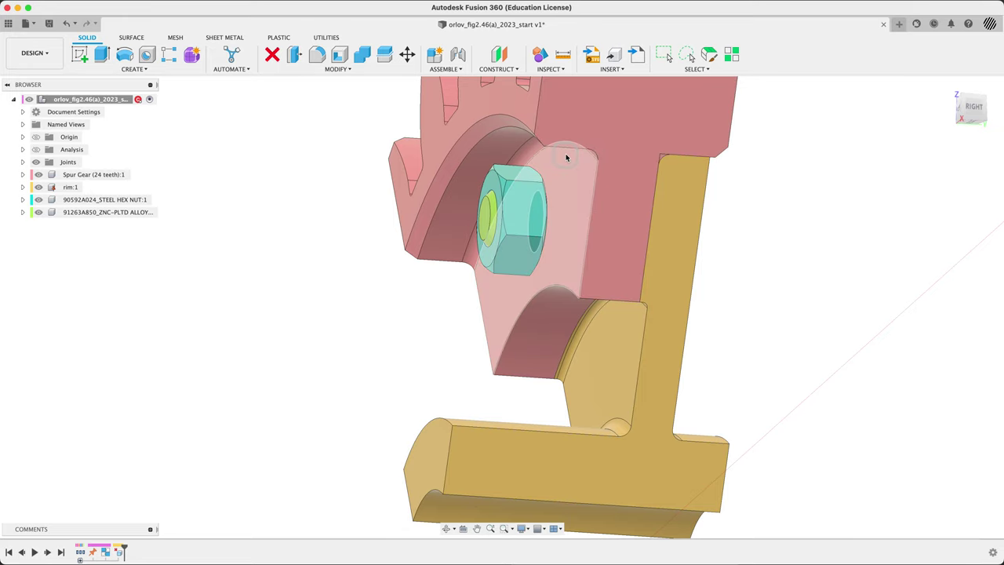
left_click(40, 177)
left_click(39, 176)
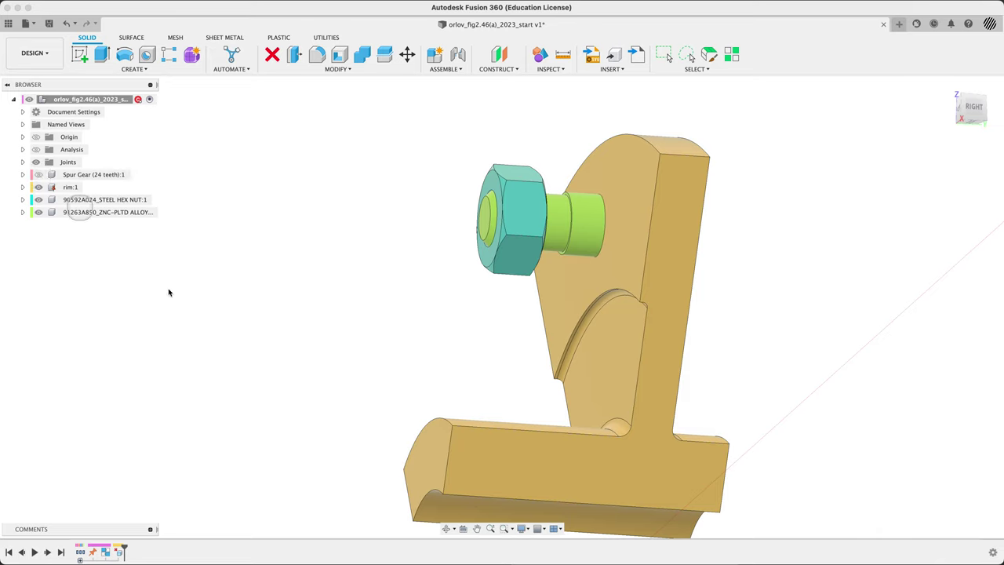
Try to delete the rim ledge's narrow curved edge face as a separate operation, and undo it.
left_click(613, 298)
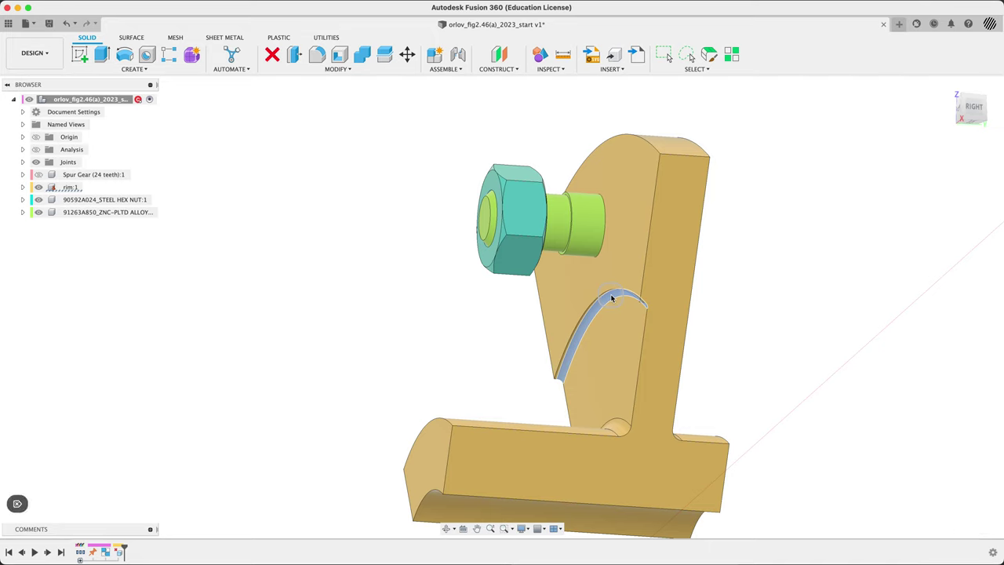
left_click(891, 401)
key("super+z")
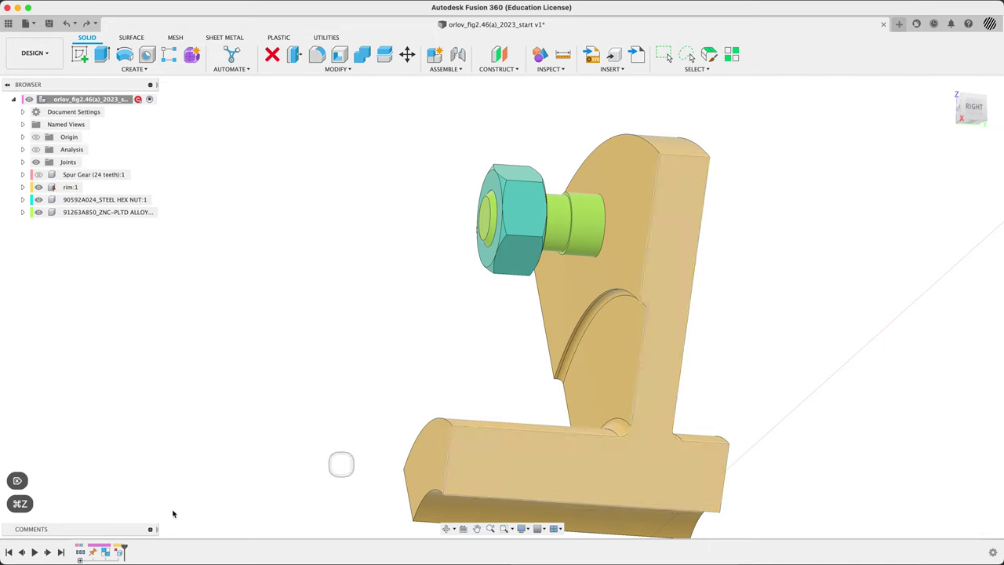
Edit the existing face deletion to include the rim ledge's narrow curved edge face, checking the result against Fig. 46(c).
double_click(118, 552)
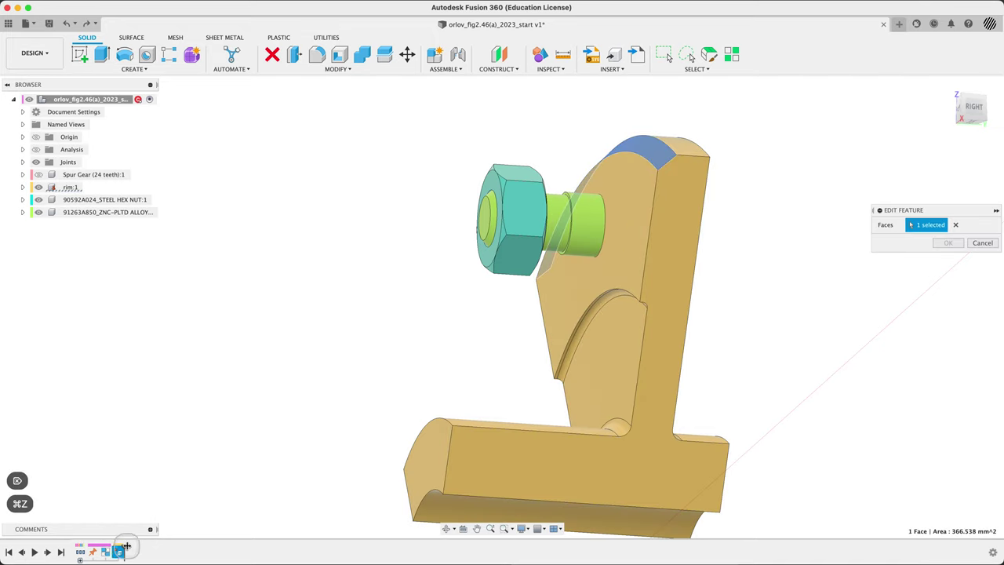
left_click(581, 339)
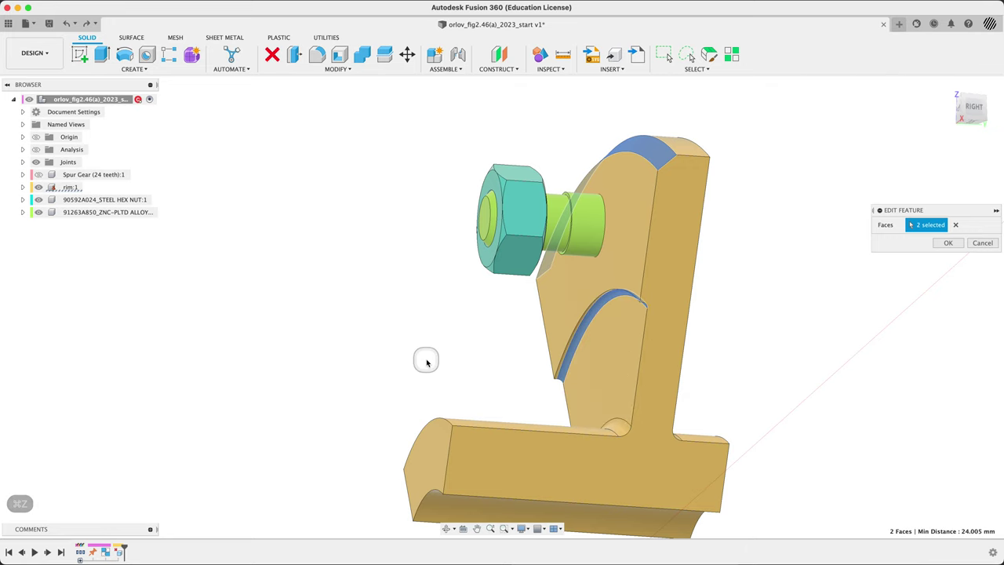
middle_click_drag(460, 352, 455, 385, "shift")
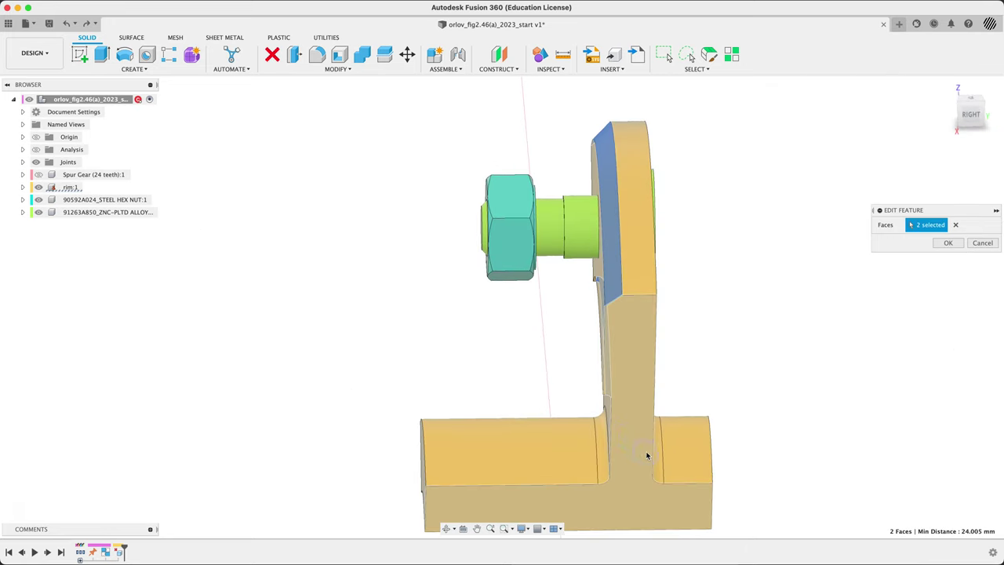
key("super+Tab")
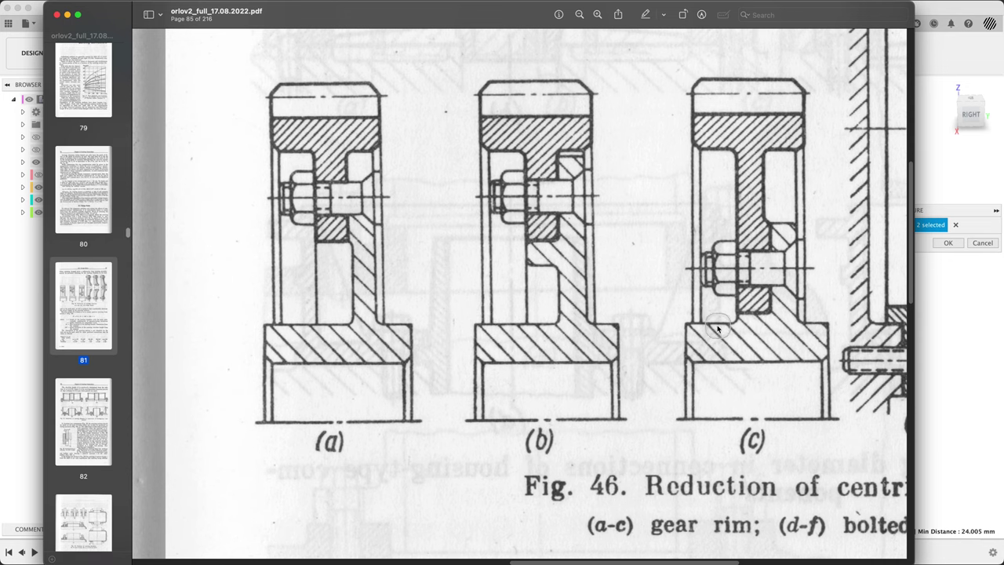
key("super+Tab")
middle_click_drag(746, 388, 760, 377, "shift")
left_click(950, 244)
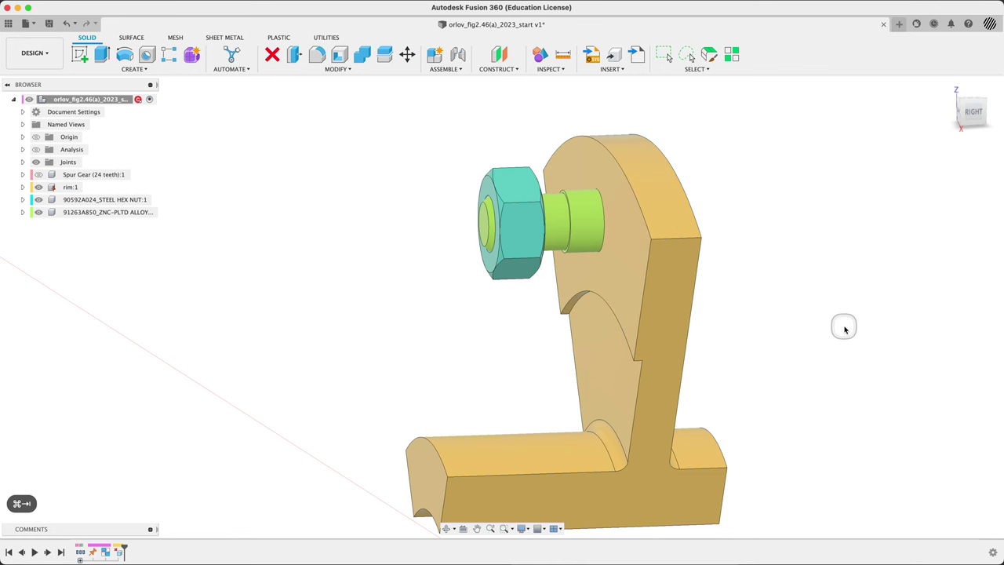
Check Fig. 46(c) and try to move the rim web's recessed face and its base fillet face about 3.9 mm towards the nut side.
key("super+Tab")
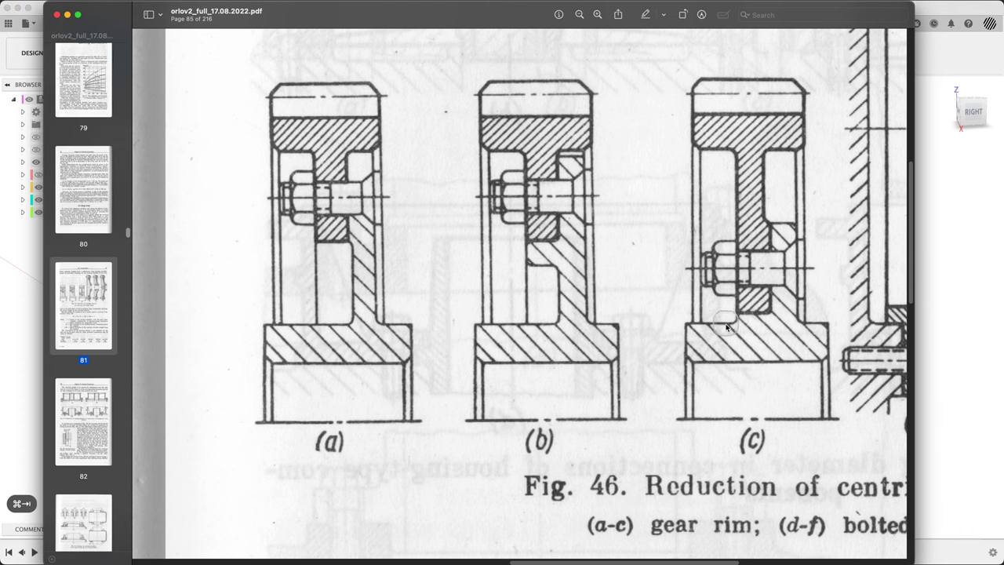
key("super+Tab")
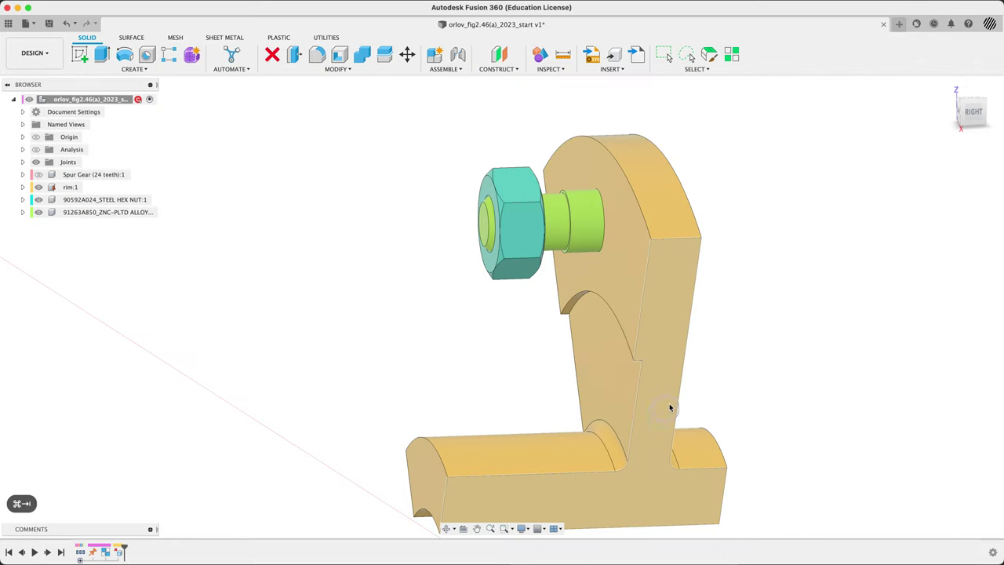
scroll(746, 316, "down", 5)
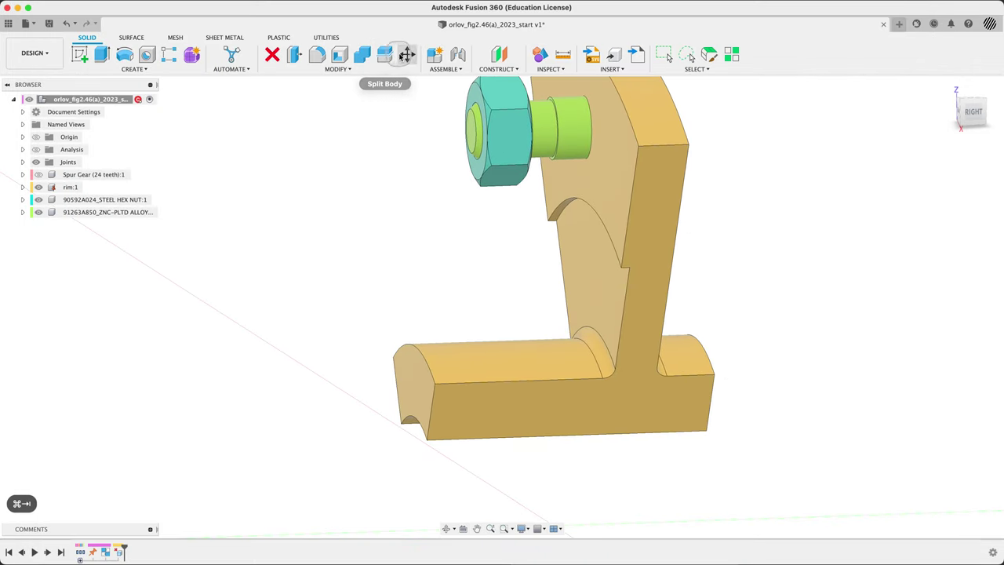
left_click(407, 54)
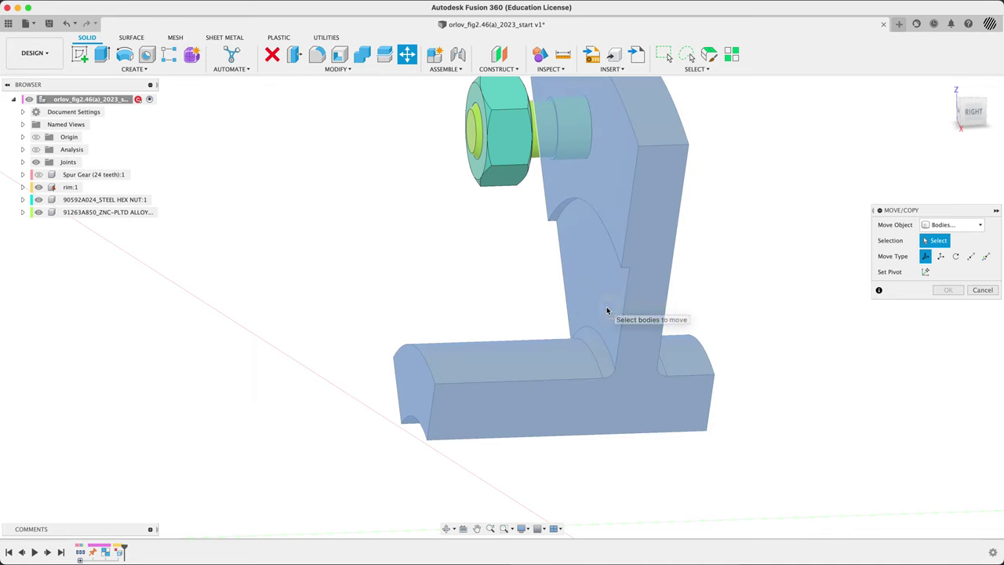
left_click(607, 311)
left_click(951, 225)
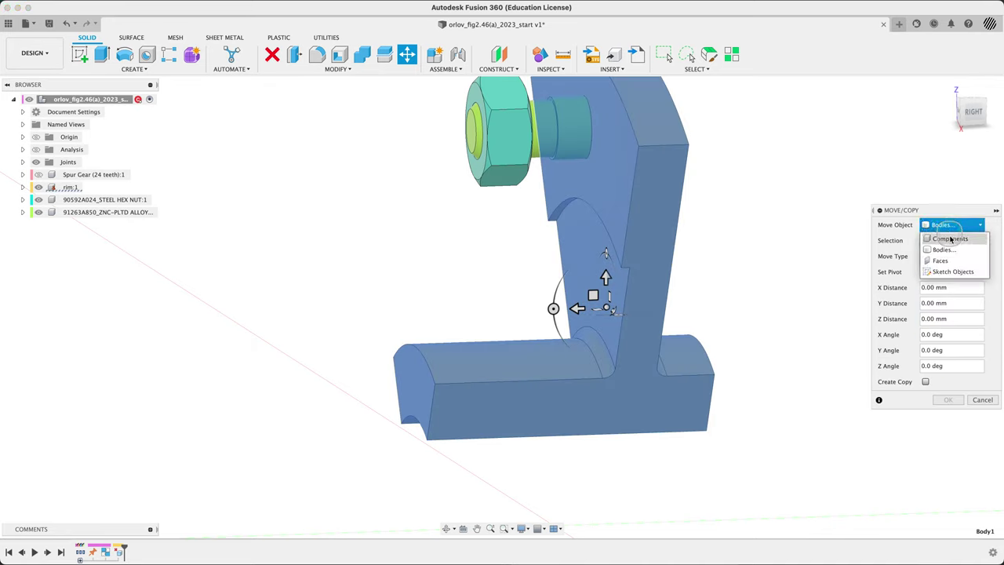
left_click(940, 260)
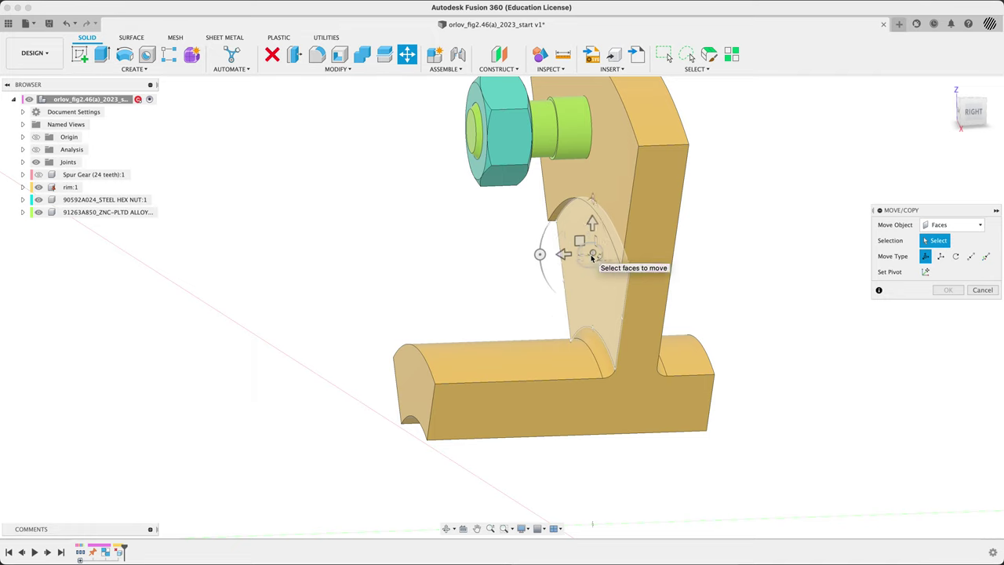
left_click(593, 257)
left_click(589, 299)
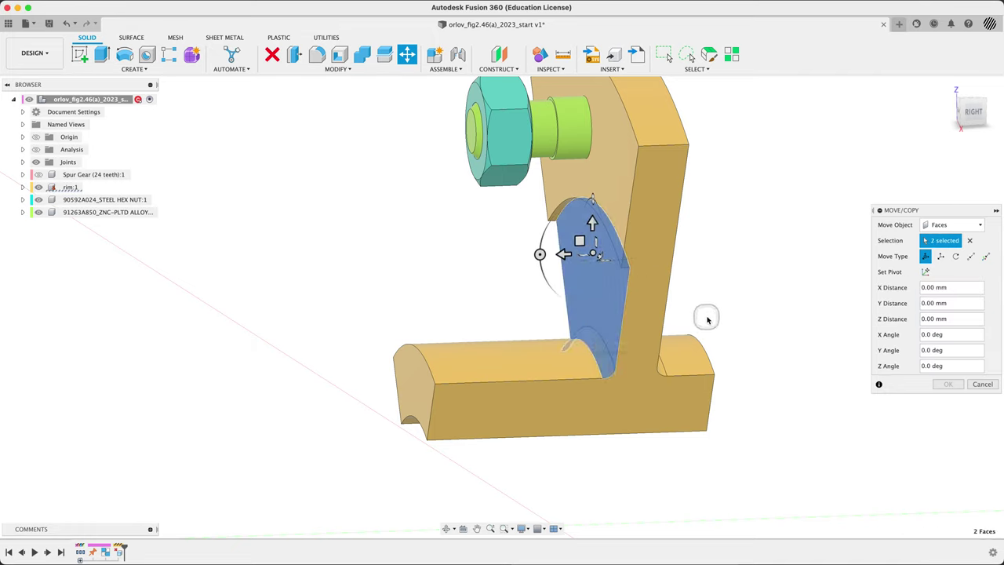
mouse_move(561, 253)
left_mouse_down()
mouse_move(538, 254)
mouse_move(565, 251)
left_mouse_up()
middle_click_drag(637, 231, 596, 266, "shift")
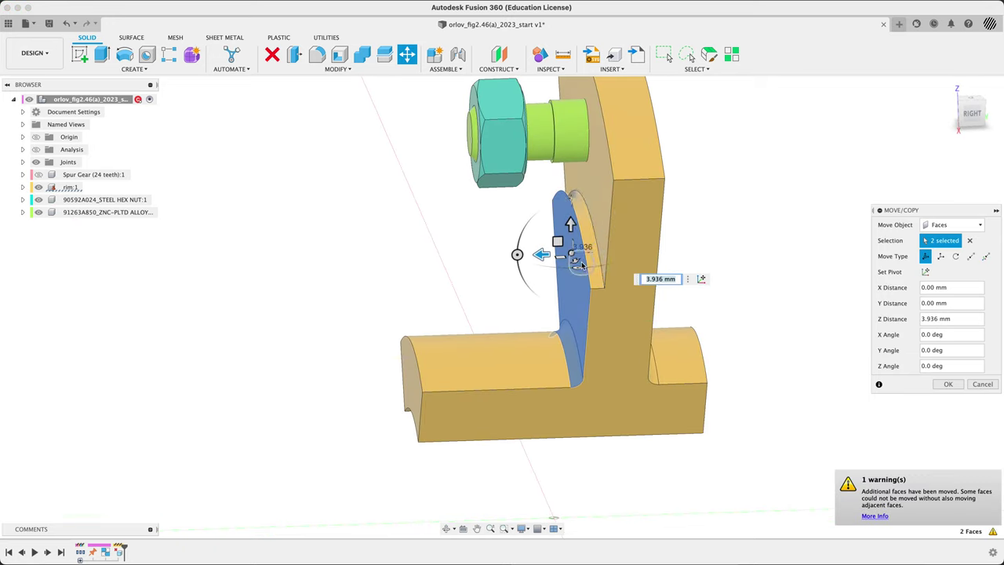
Show the spur gear, try moving the two rim faces 12.5 mm to align with the gear web's nut-side face, and cancel the move.
left_click(39, 175)
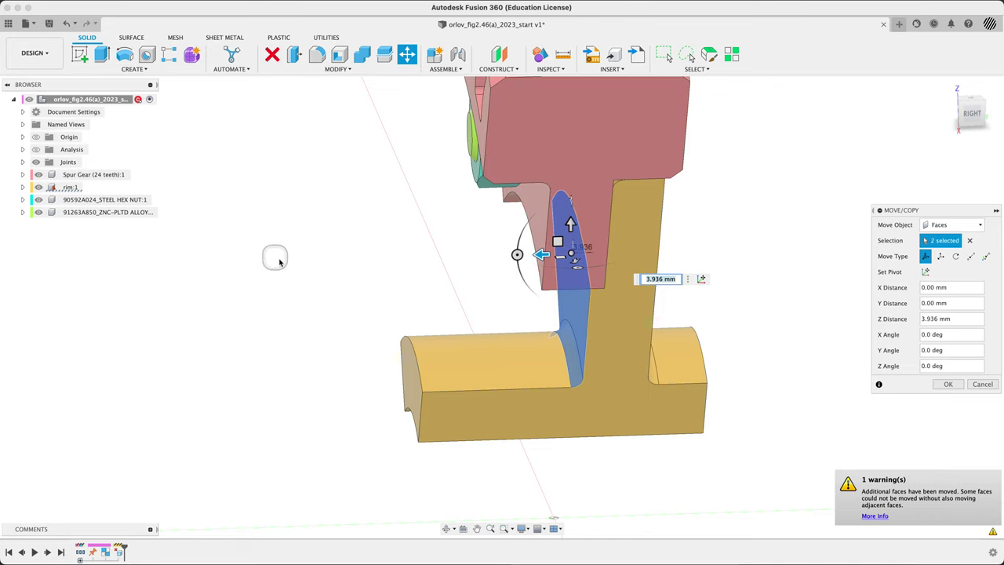
left_click(533, 241)
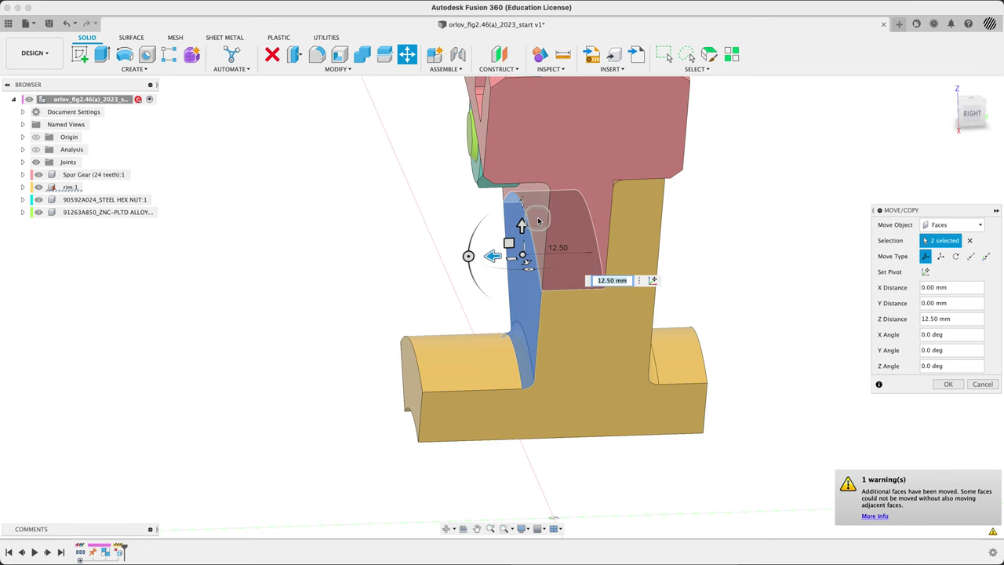
key("super+Tab")
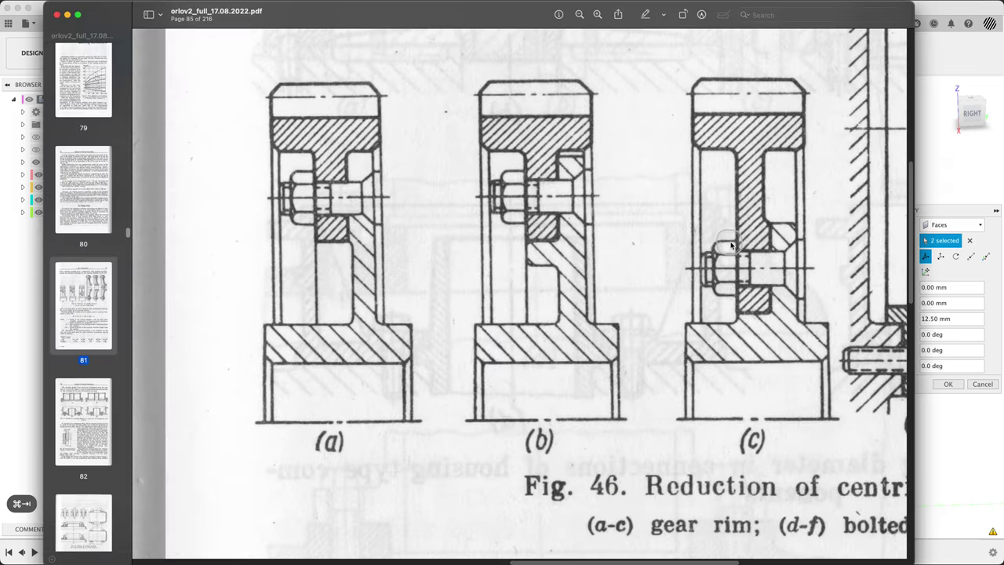
key("super+Tab")
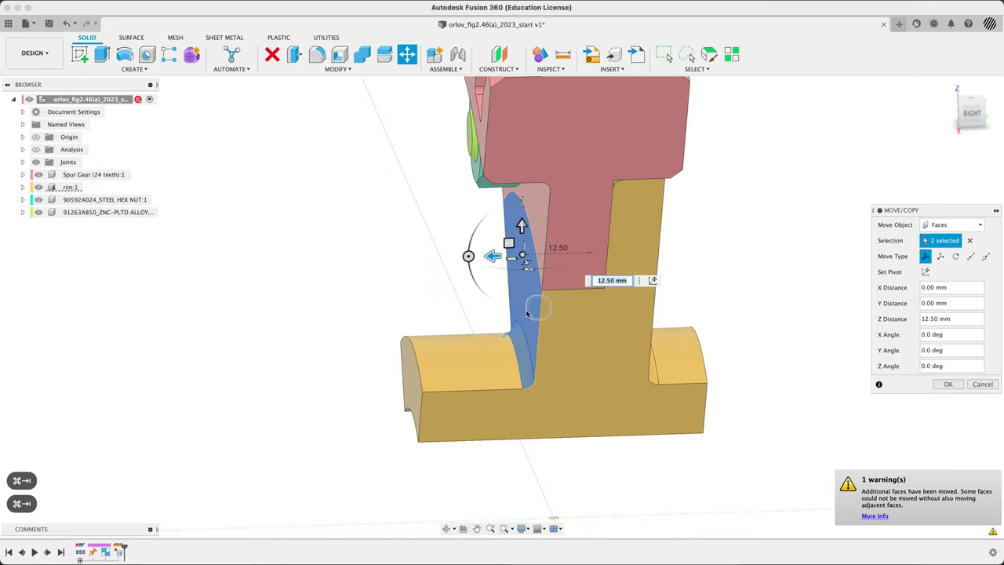
middle_click_drag(522, 314, 632, 219, "shift")
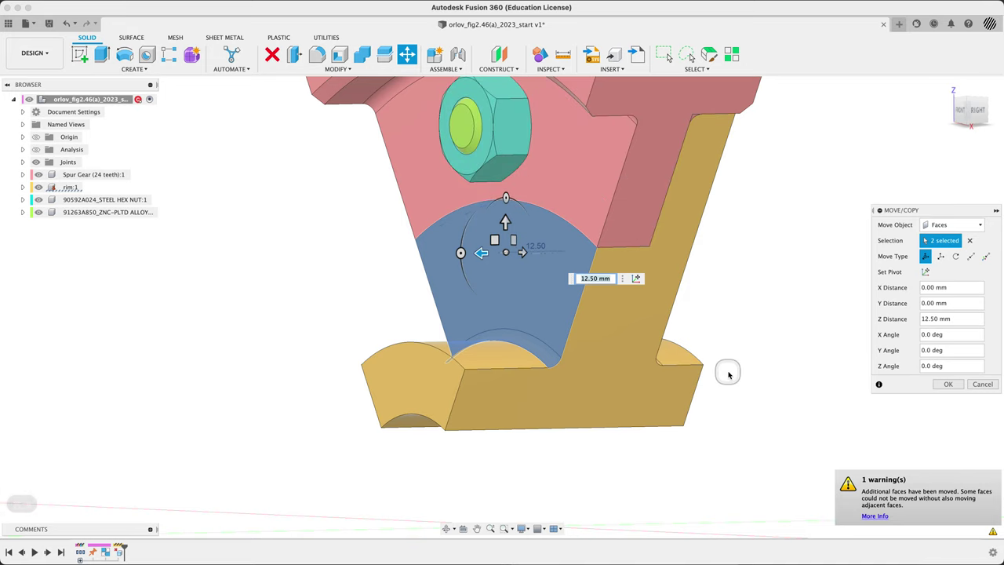
left_click(983, 384)
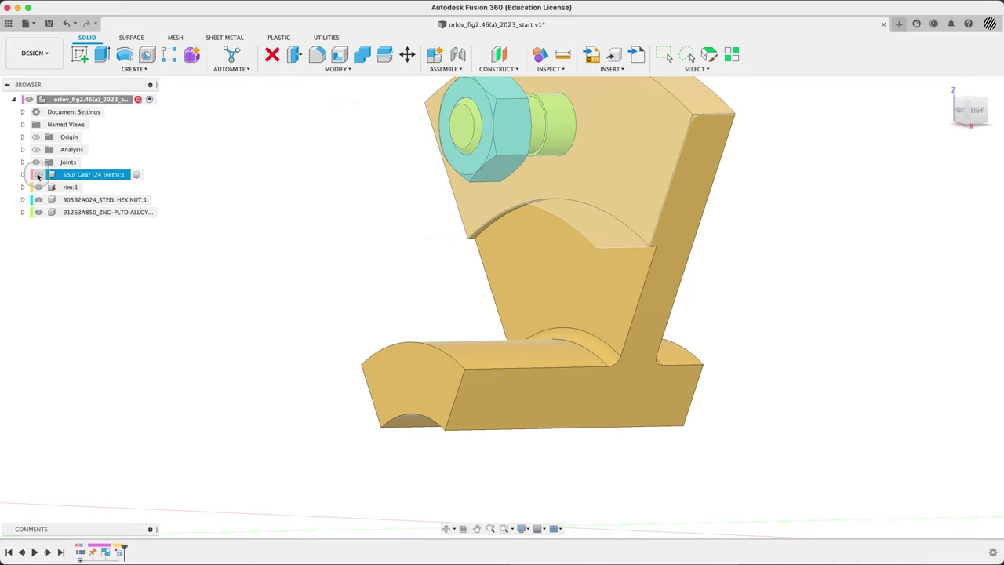
Show the spur gear and move the rim's recessed web face and its base fillet face 12.5 mm towards the nut side.
left_click(38, 174)
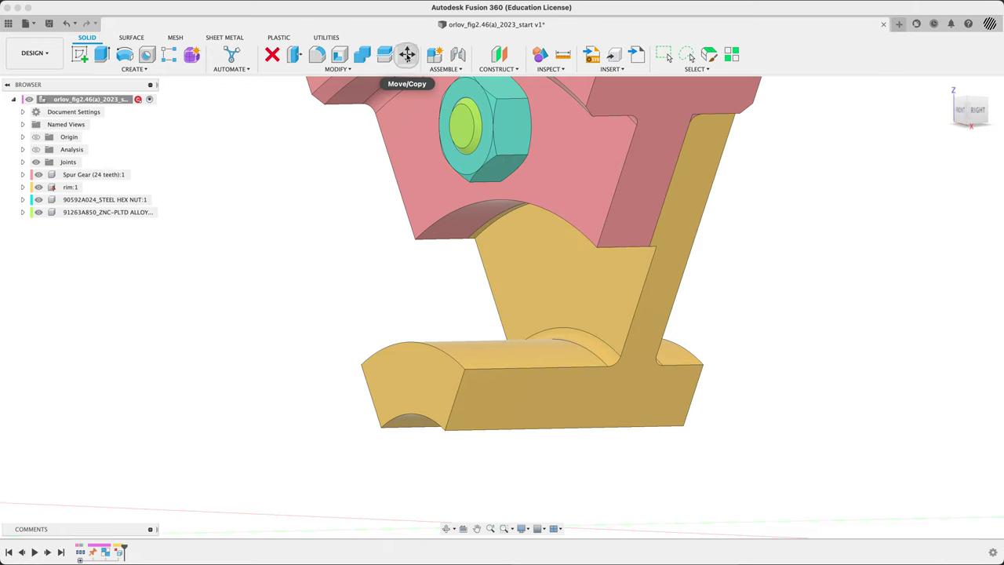
left_click(408, 54)
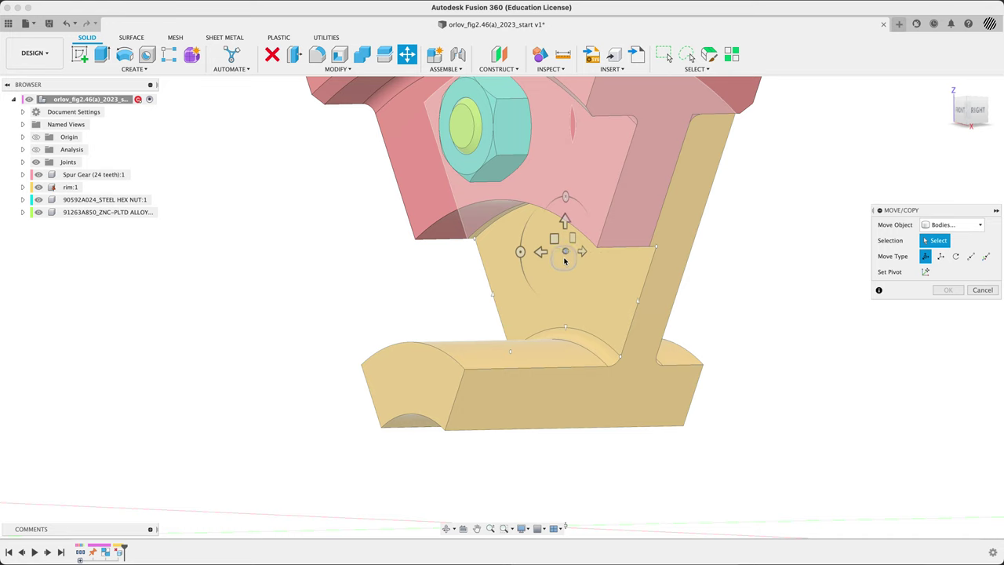
left_click(566, 257)
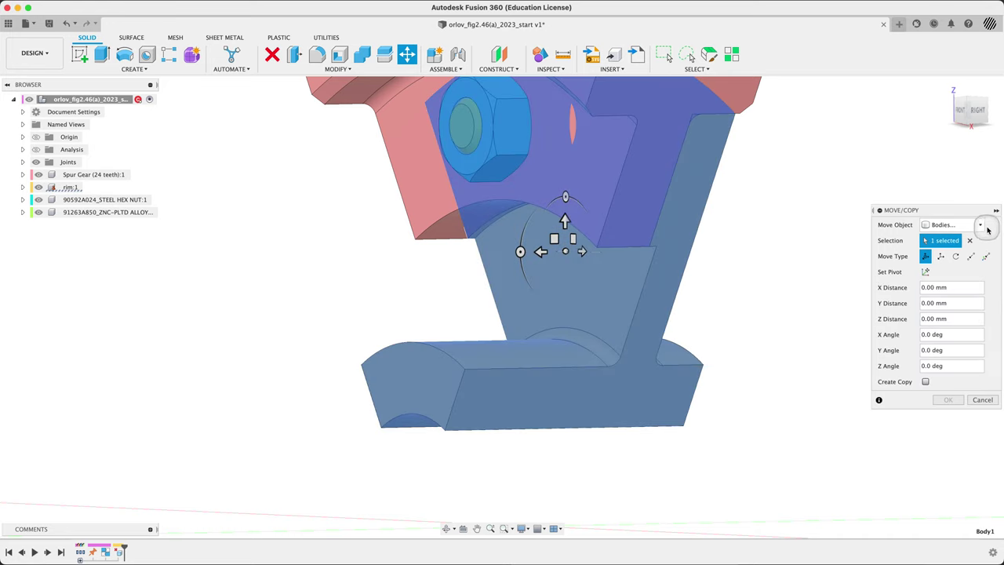
left_click(955, 226)
left_click(941, 256)
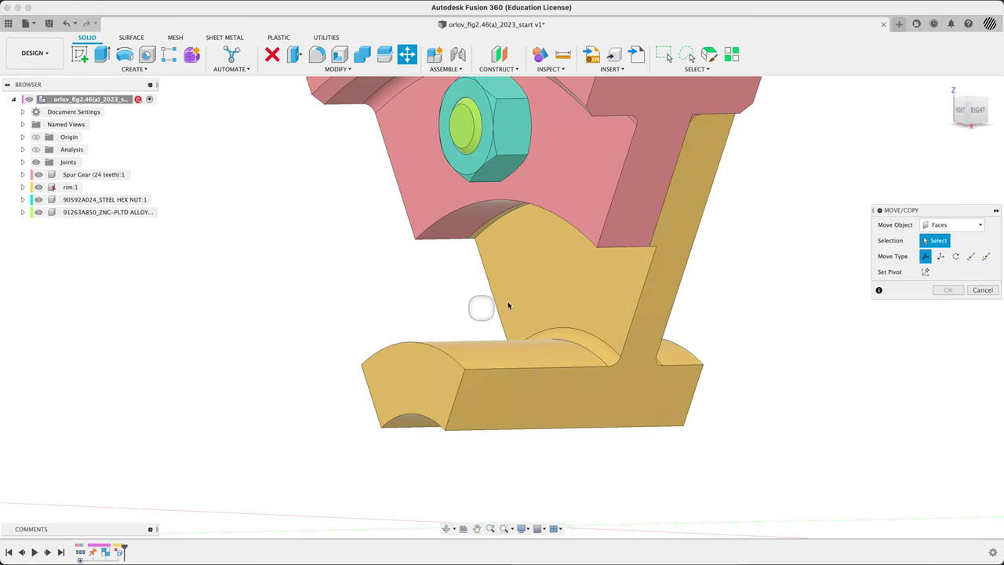
left_click(566, 267)
left_click(578, 313)
middle_click_drag(759, 302, 752, 310, "shift")
left_click(596, 329)
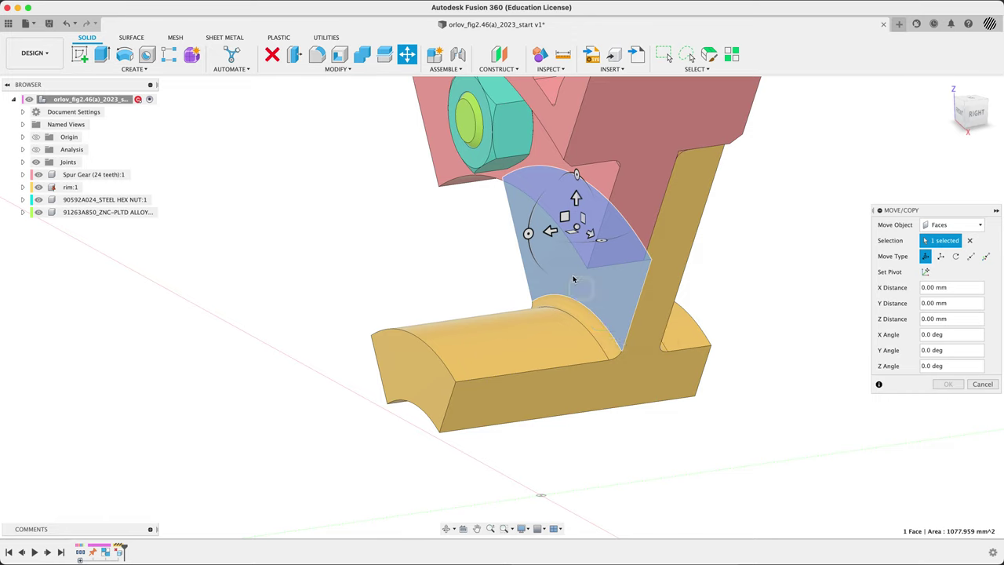
mouse_move(547, 232)
left_mouse_down()
mouse_move(525, 235)
mouse_move(551, 232)
left_mouse_up()
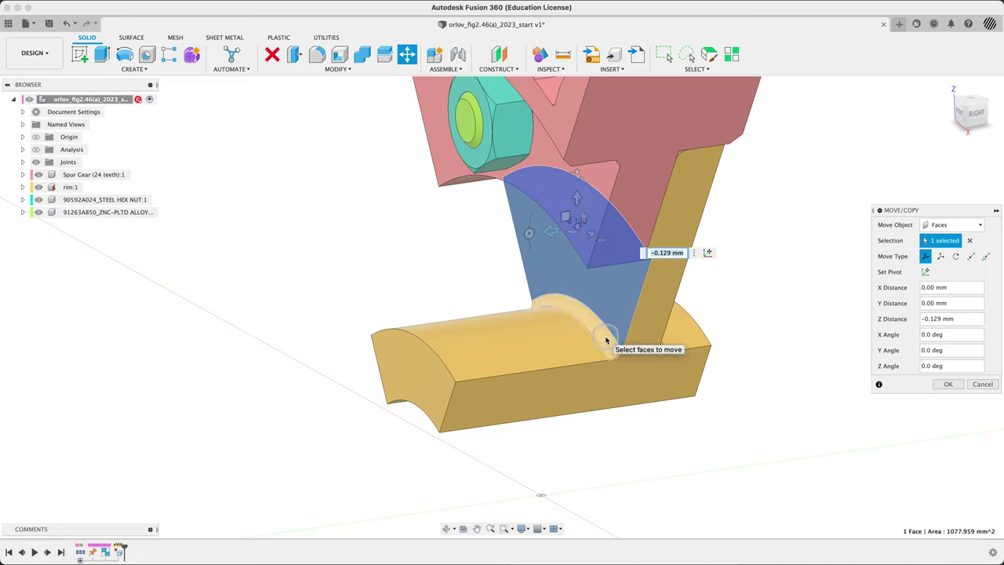
left_click(609, 341)
mouse_move(551, 232)
left_mouse_down()
mouse_move(527, 230)
mouse_move(539, 235)
left_mouse_up()
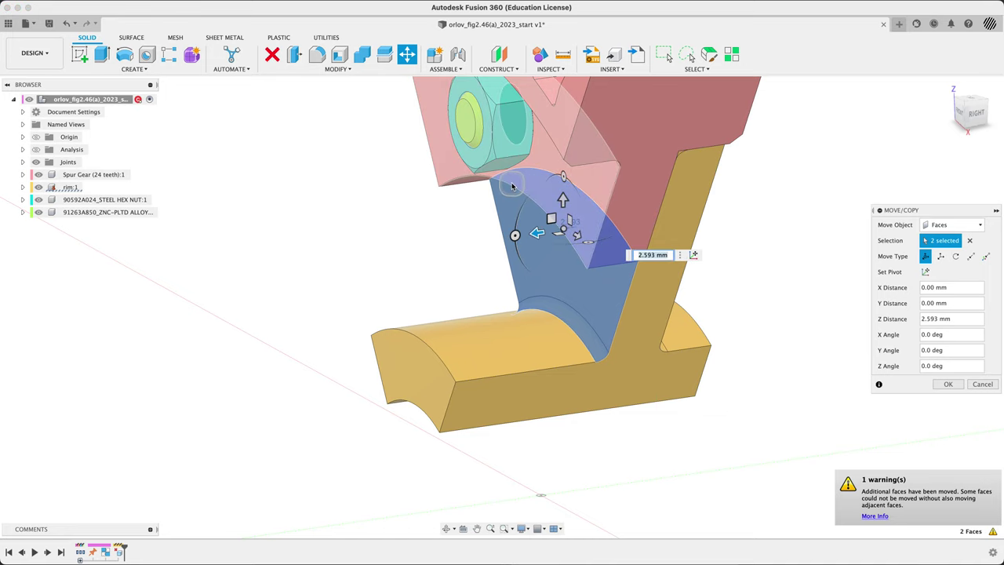
type("12.5")
key("Return")
mouse_move(343, 260)
middle_mouse_down("shift")
mouse_move(328, 262)
mouse_move(316, 243)
mouse_move(340, 258)
middle_mouse_up("shift")
left_click(948, 384)
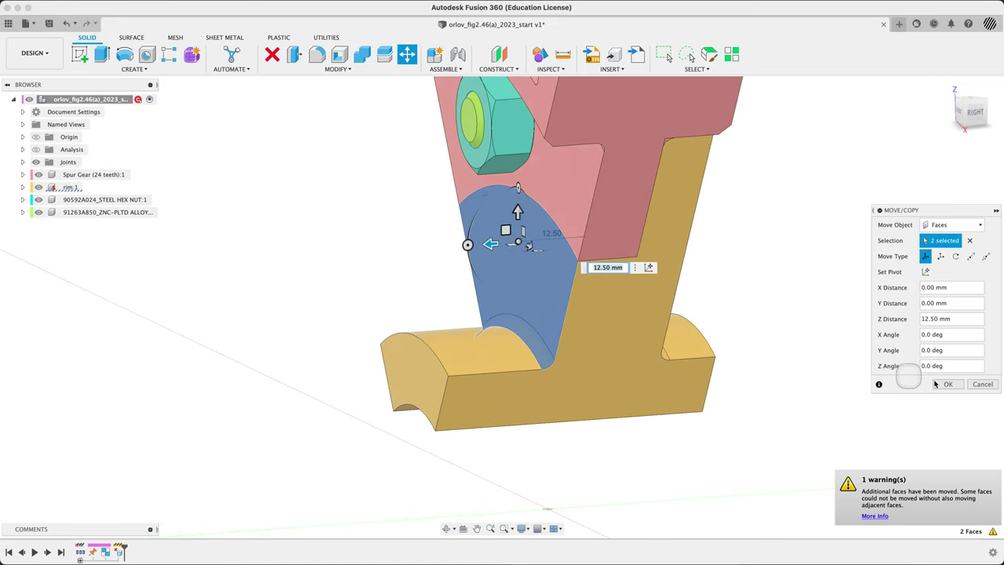
mouse_move(807, 384)
middle_mouse_down("shift")
mouse_move(802, 369)
mouse_move(815, 345)
mouse_move(843, 376)
mouse_move(816, 370)
middle_mouse_up("shift")
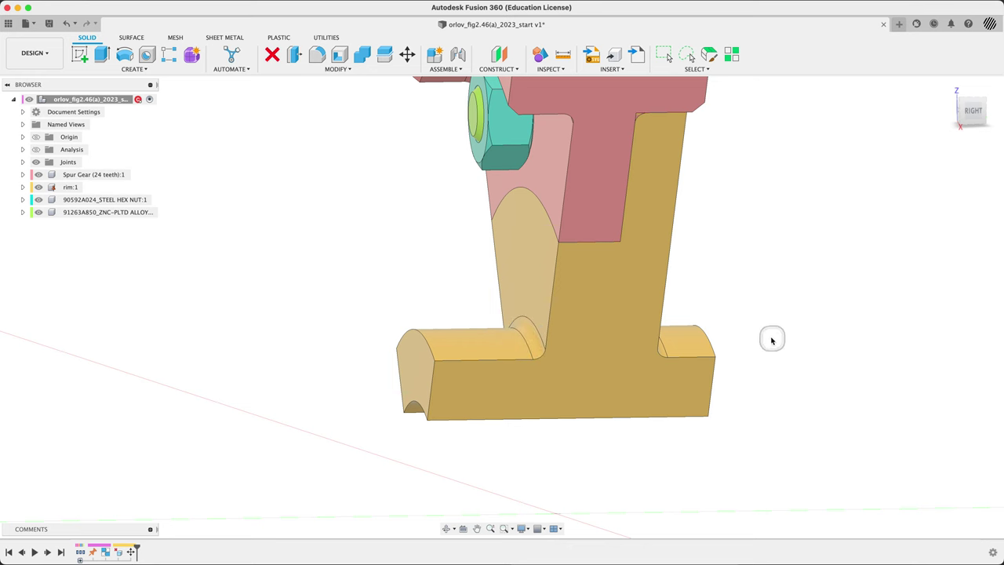
Check Fig. 46(c), start Press Pull and try to select the coinciding curved faces of the rim ledge and the gear.
key("super+Tab")
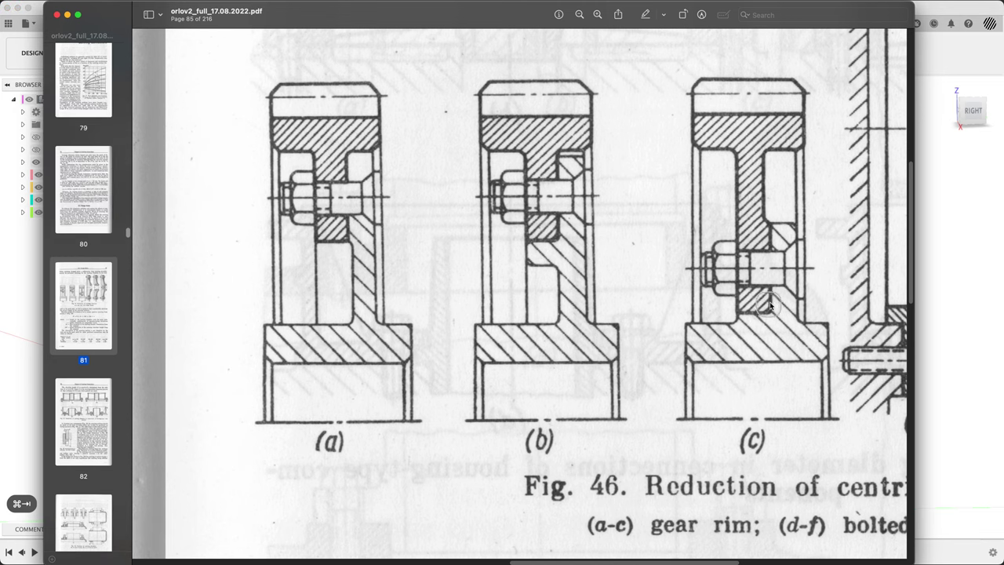
key("super+Tab")
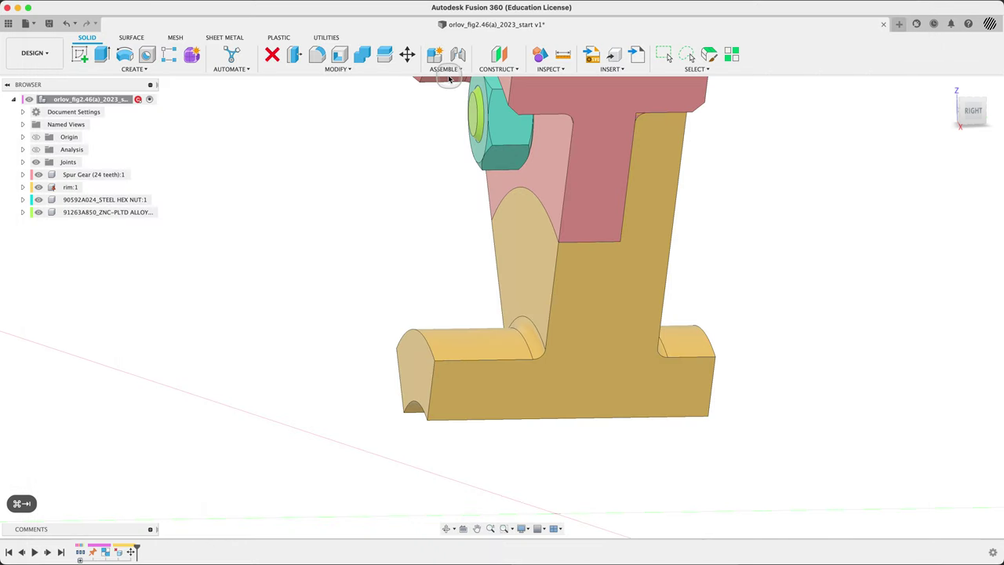
left_click(295, 54)
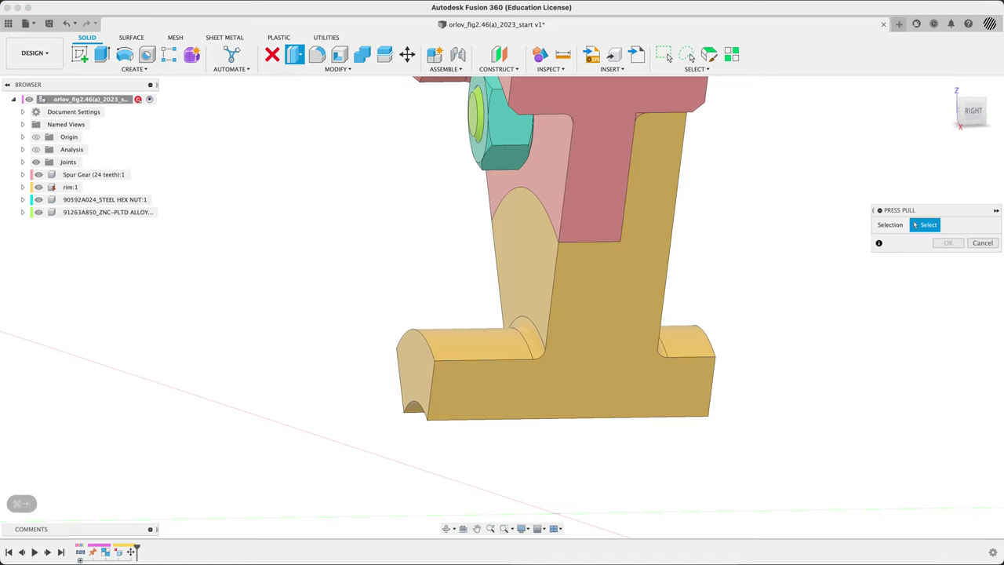
left_click(972, 116)
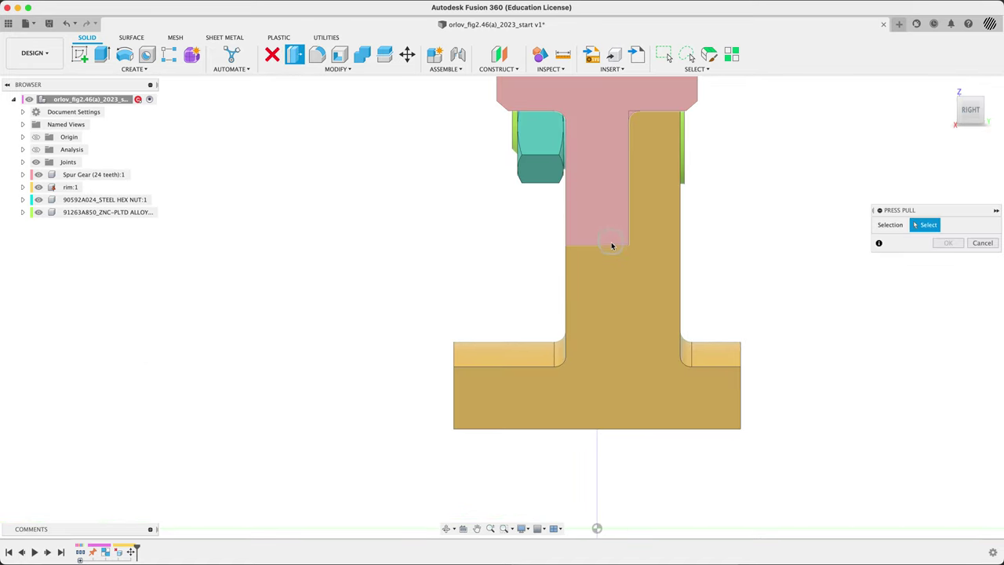
middle_click_drag(484, 238, 511, 249, "shift")
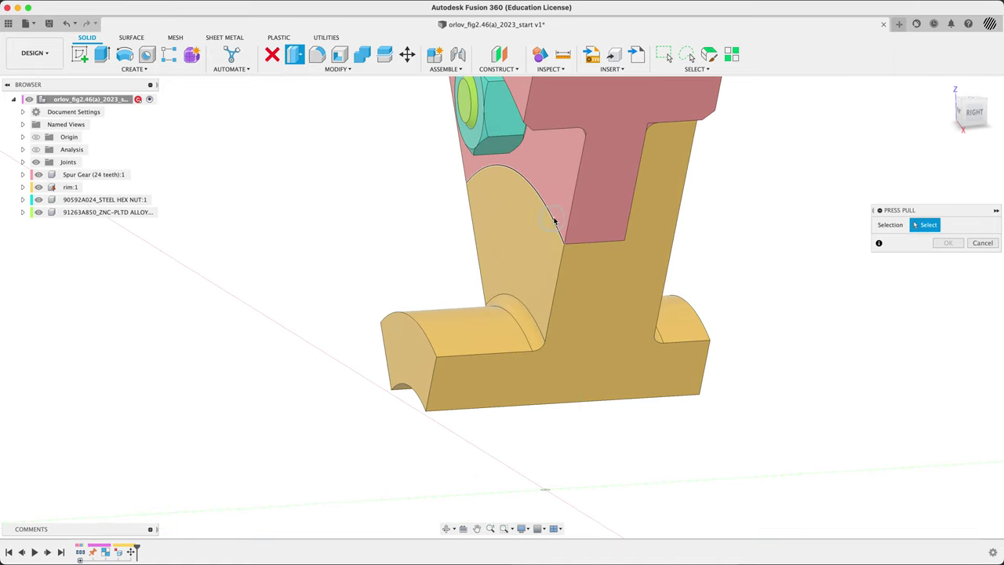
left_click(585, 239)
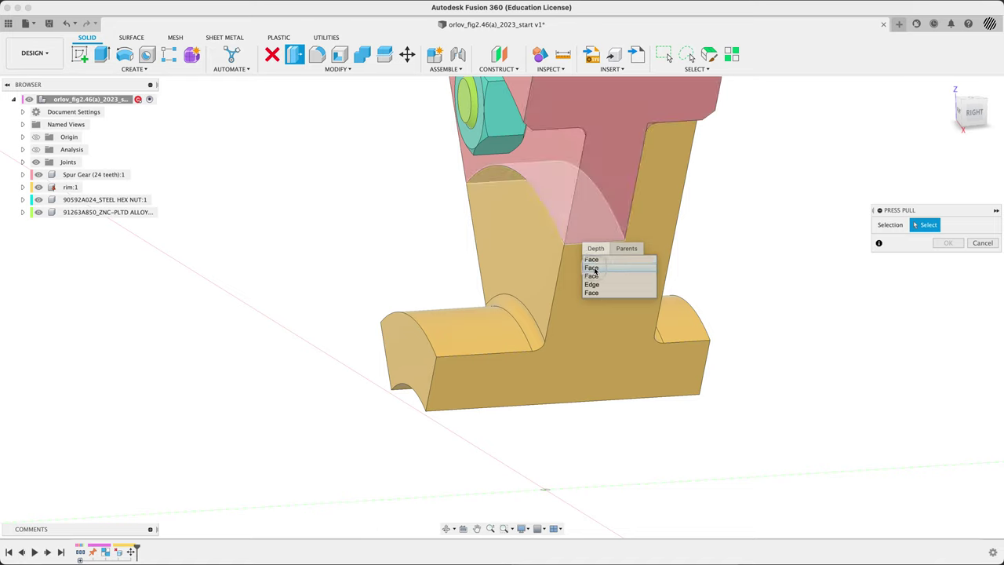
left_click(592, 269)
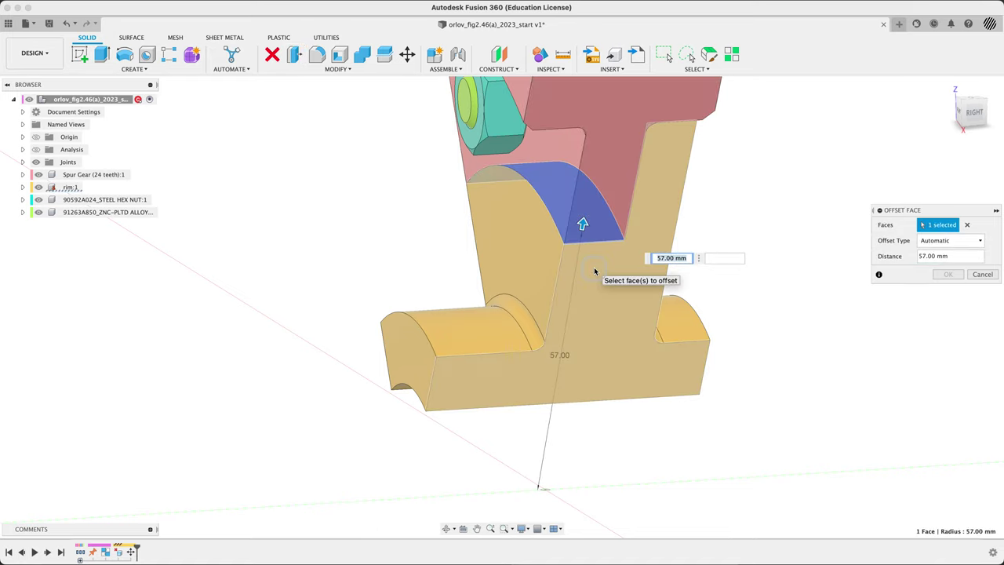
left_click(594, 215)
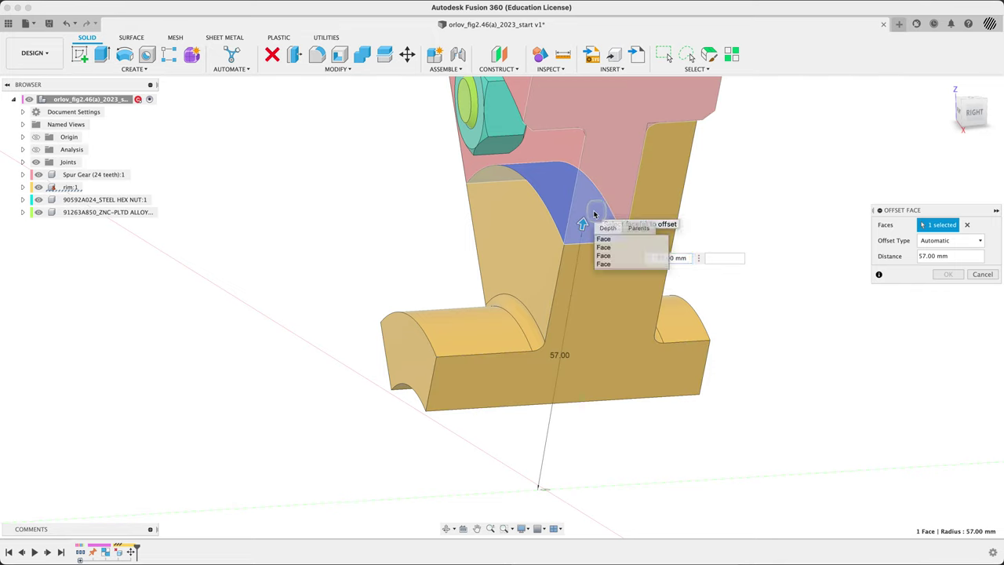
left_click(614, 247)
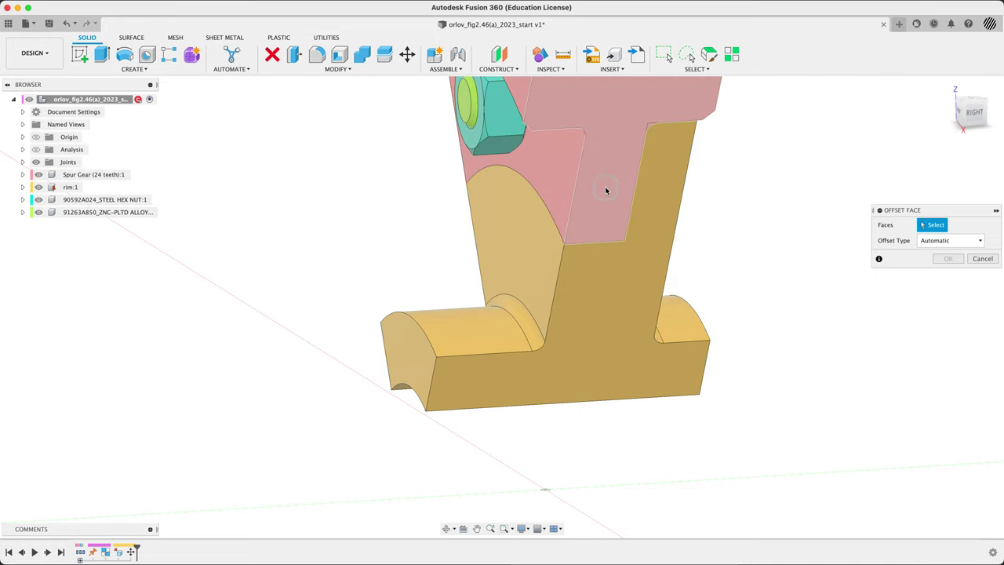
Hide the gear and rim in turn to select their coinciding curved faces, and set their offset distance to 35 mm.
left_click(38, 179)
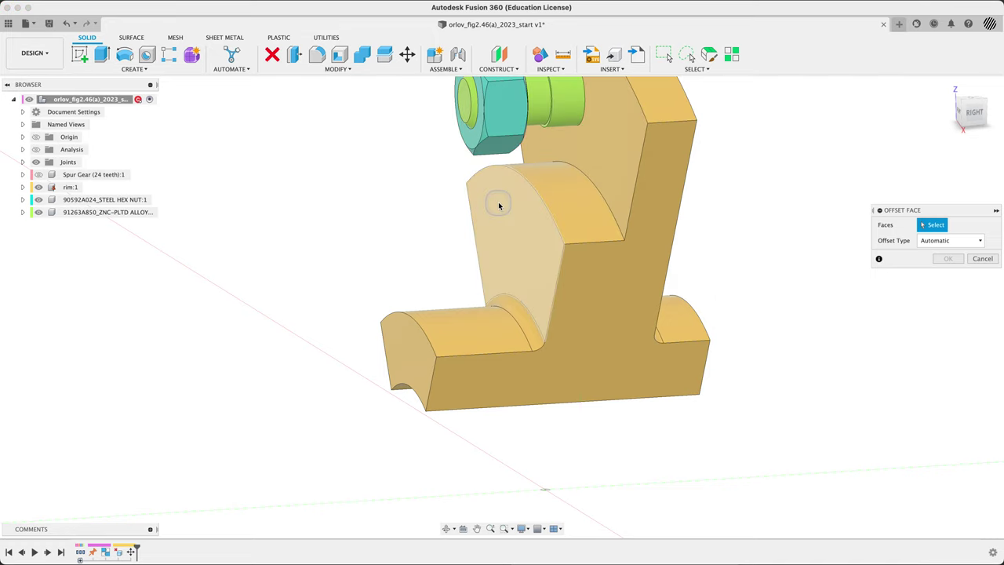
left_click(576, 197)
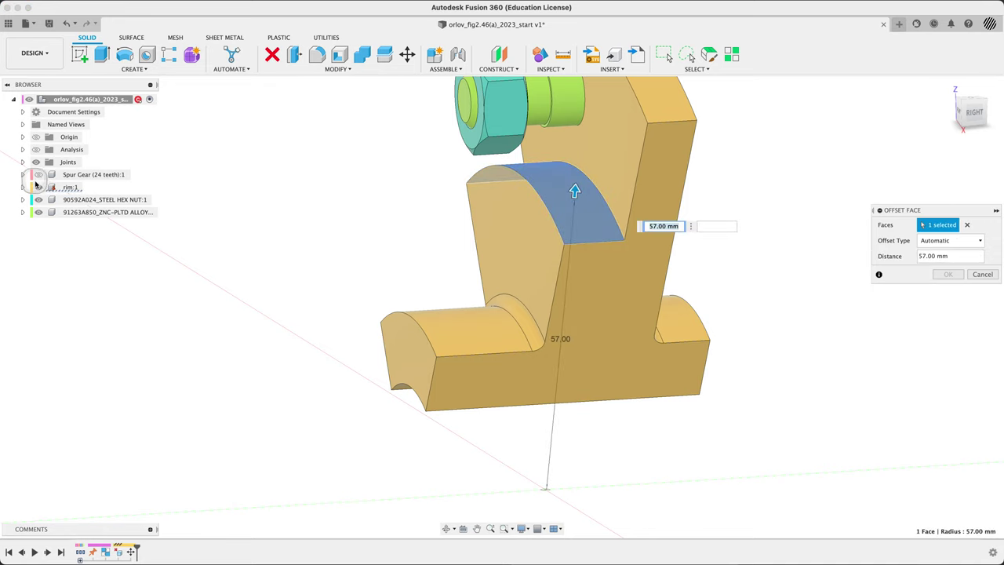
left_click(38, 188)
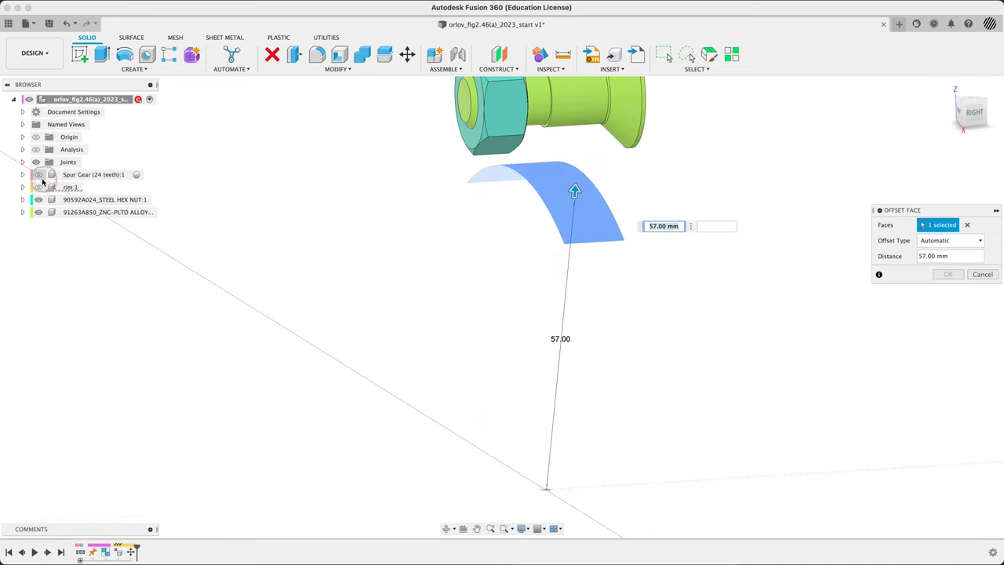
left_click(37, 175)
middle_click_drag(282, 279, 289, 240, "shift")
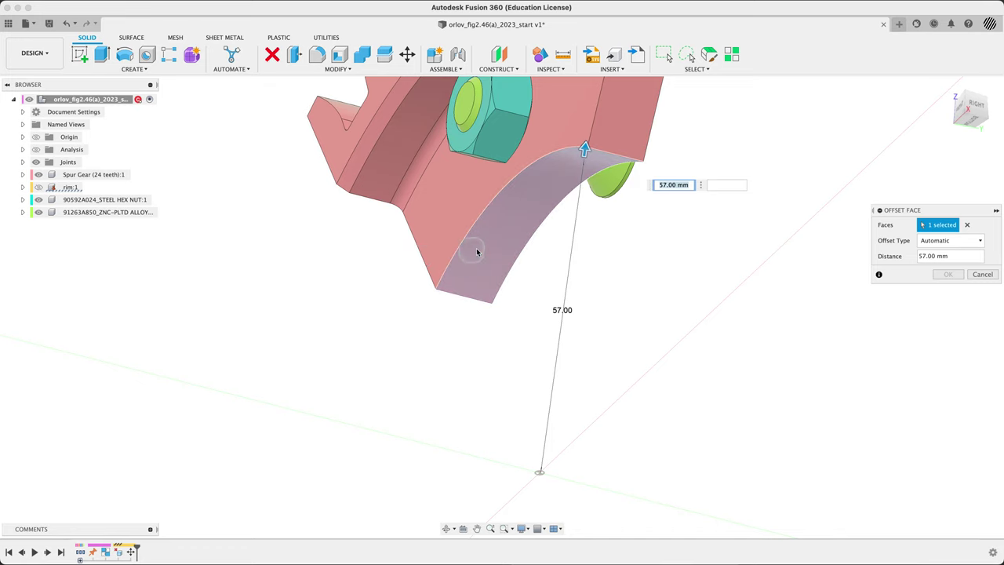
left_click(477, 249)
left_click(868, 245)
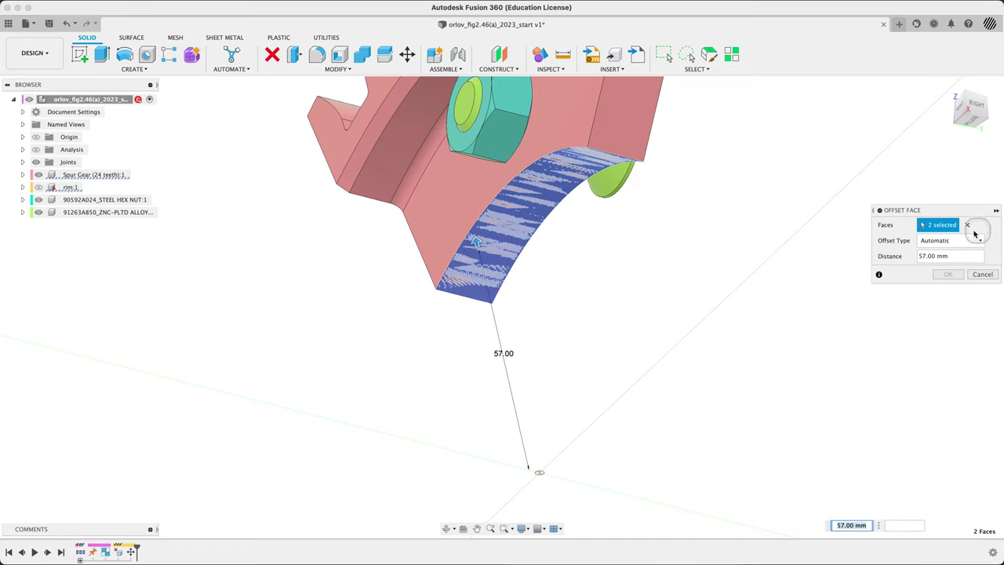
left_click(208, 222)
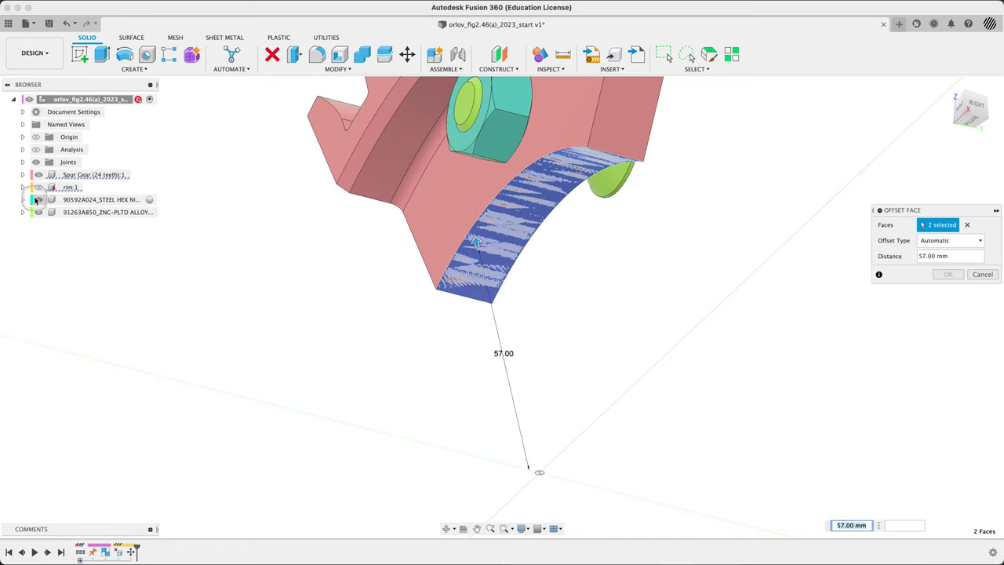
left_click(38, 189)
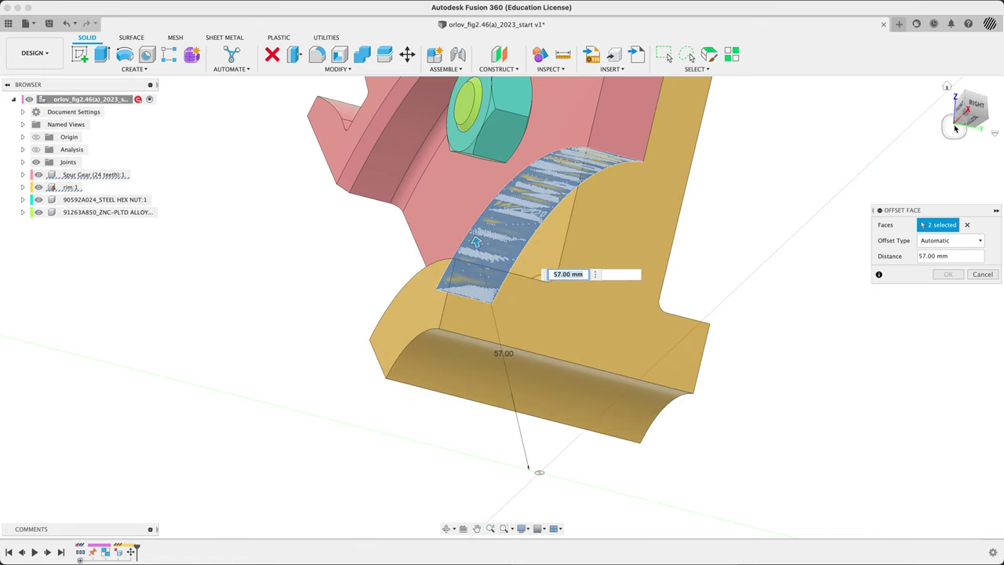
middle_click_drag(827, 204, 816, 229, "shift")
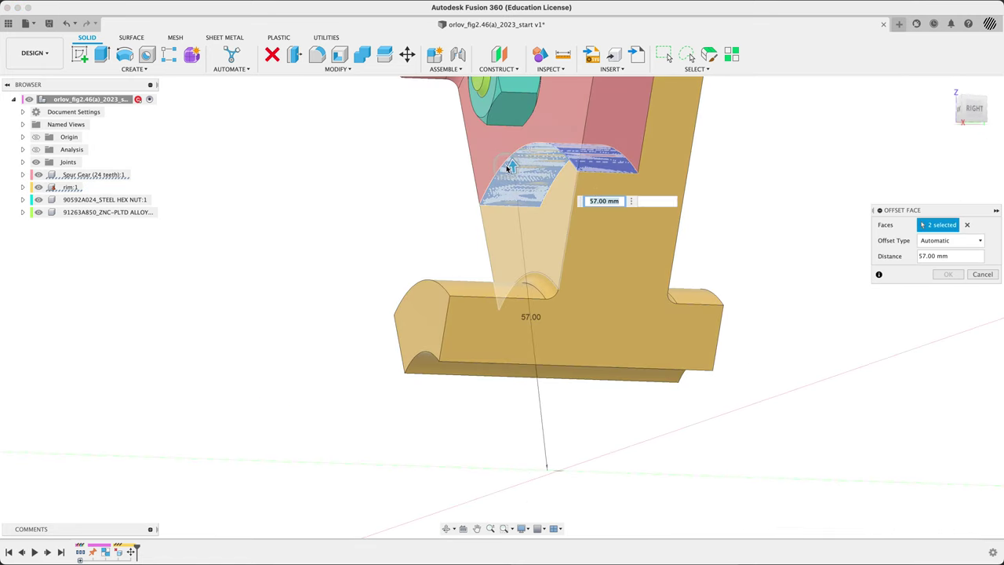
left_click_drag(512, 179, 518, 232)
key("Return")
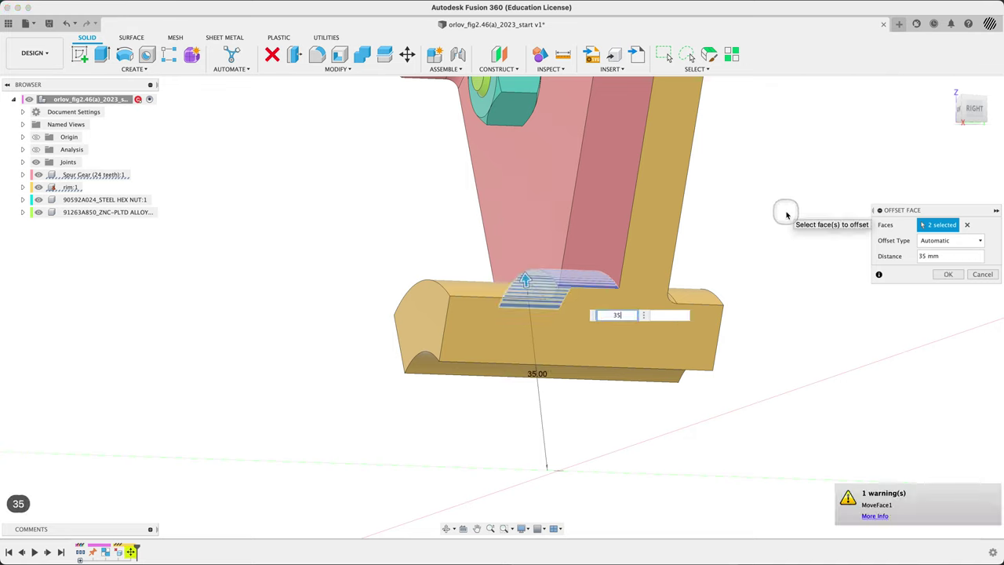
Change the offset distance of the two curved faces to 36 mm, check against Fig. 46(c) and apply the offset.
scroll(559, 286, "up", 5)
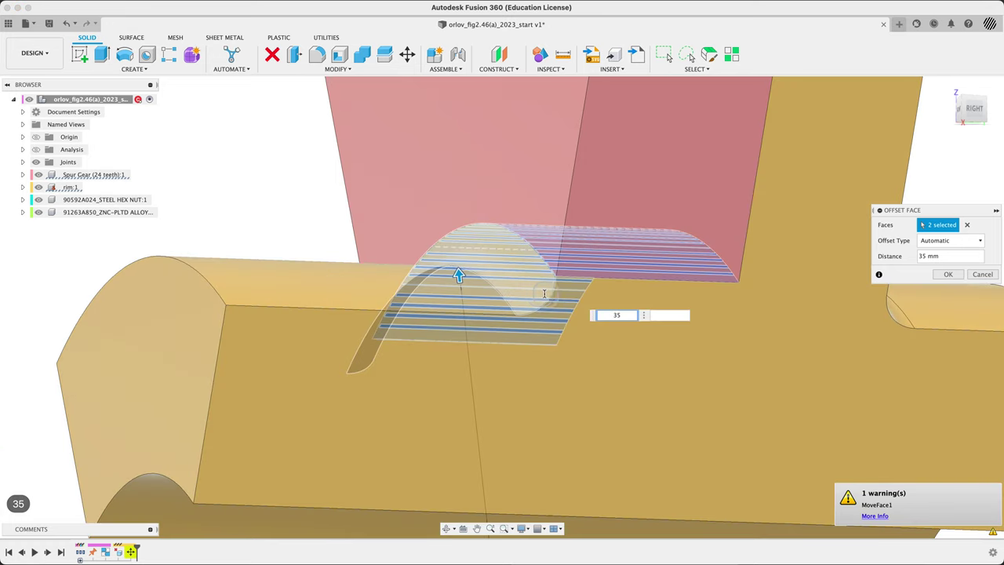
middle_click_drag(542, 290, 564, 310, "shift")
scroll(558, 299, "up", 5)
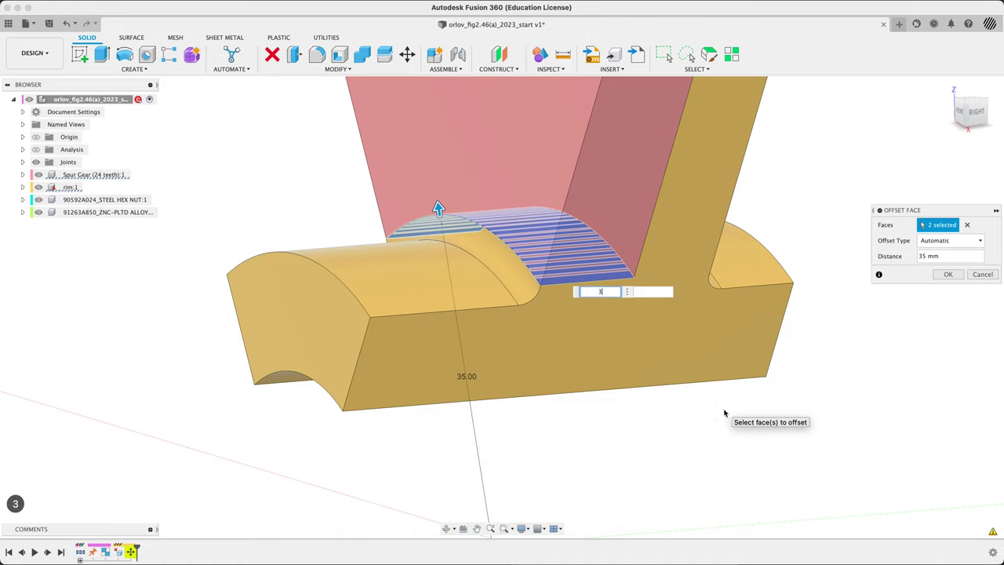
key("Return")
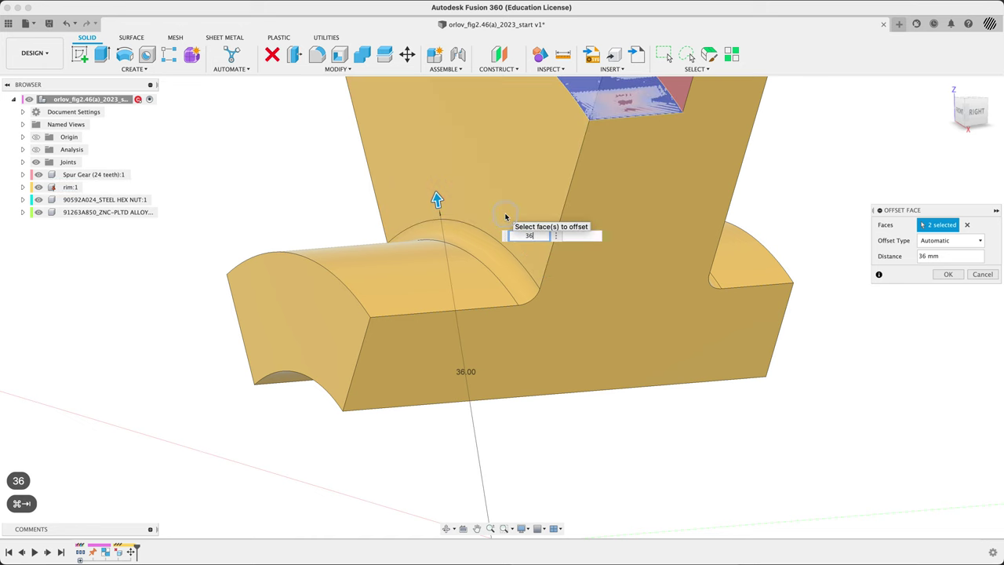
key("super+Tab")
key("super+Tab")
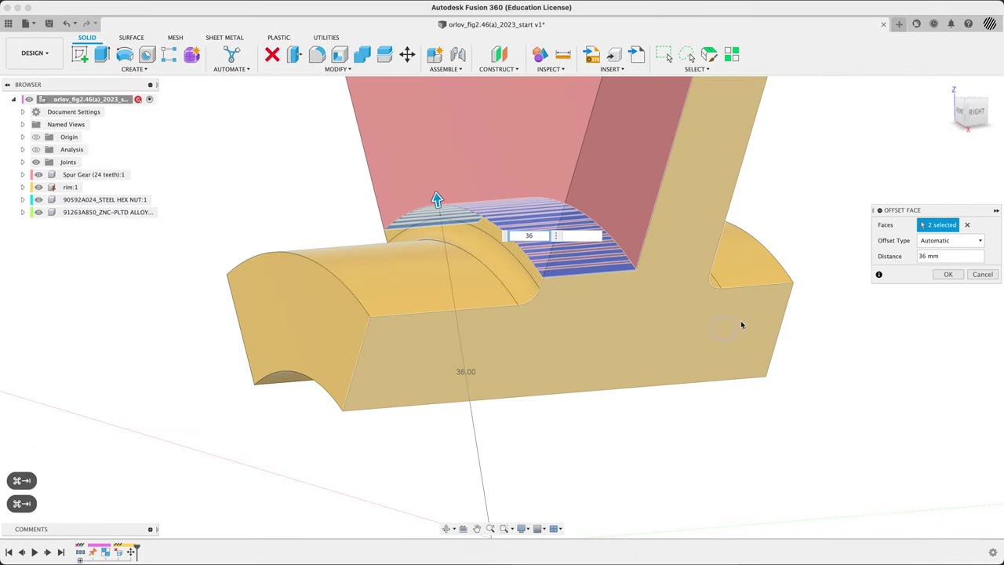
left_click(933, 277)
left_click(949, 275)
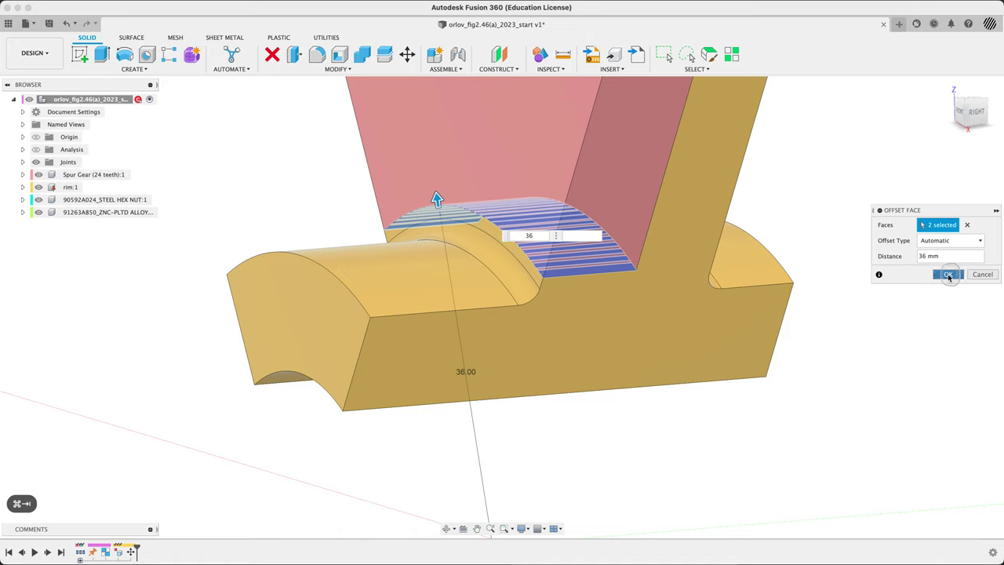
Compare the modified gear and rim with Fig. 46(c) and show the section analysis through the bolt.
left_click(852, 390)
middle_click_drag(737, 392, 851, 404, "shift")
key("super+Tab")
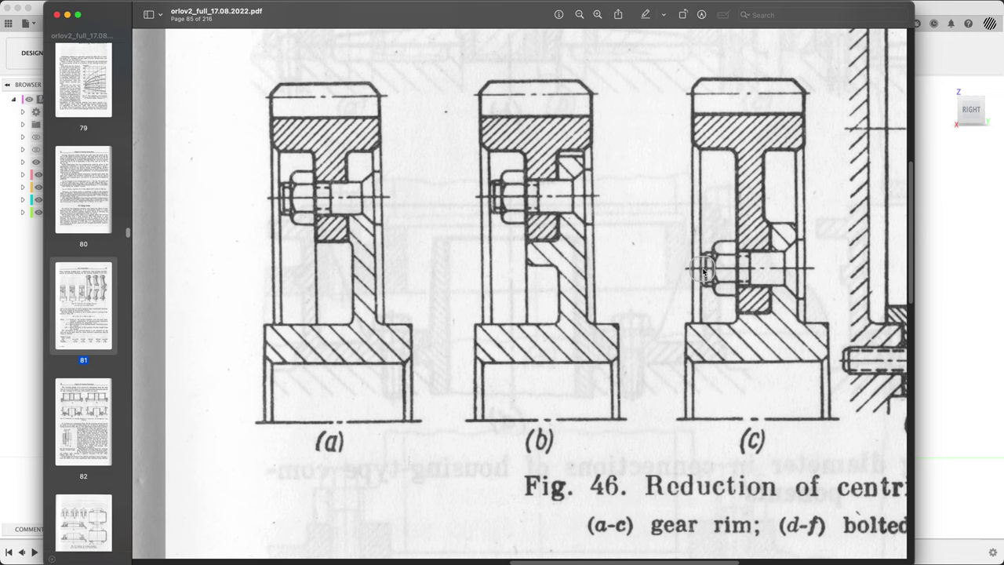
key("super+Tab")
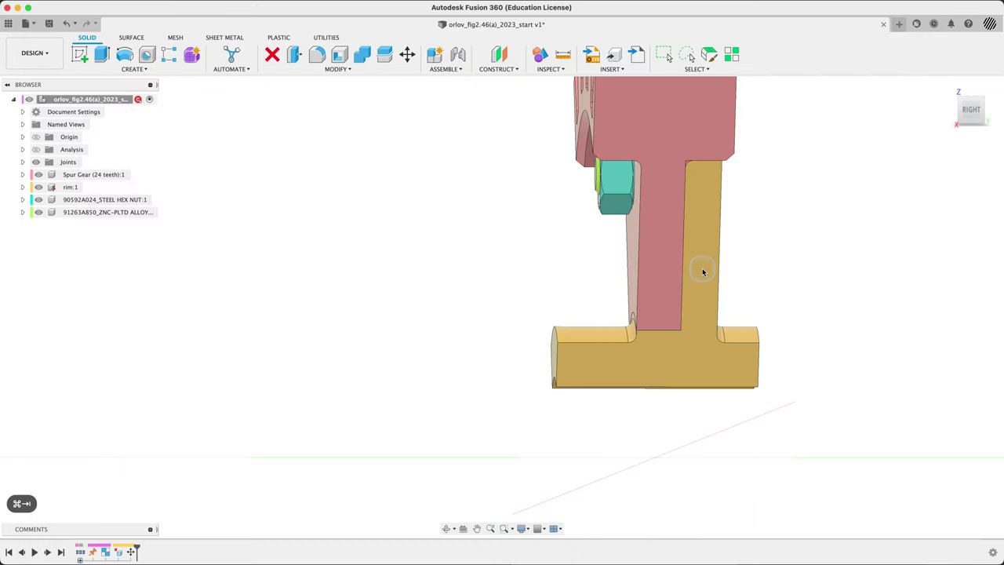
left_click(36, 150)
mouse_move(460, 235)
middle_mouse_down("shift")
mouse_move(513, 230)
mouse_move(488, 274)
mouse_move(502, 278)
mouse_move(439, 279)
mouse_move(486, 274)
mouse_move(509, 282)
mouse_move(494, 282)
mouse_move(502, 289)
middle_mouse_up("shift")
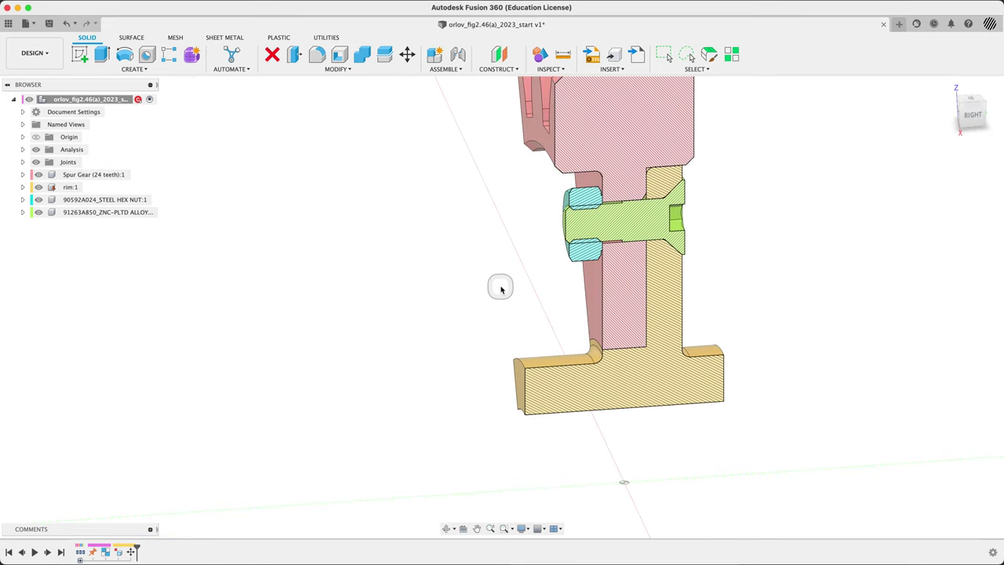
Start Move/Copy and set components as the type of object to move.
left_click(406, 54)
left_click(945, 225)
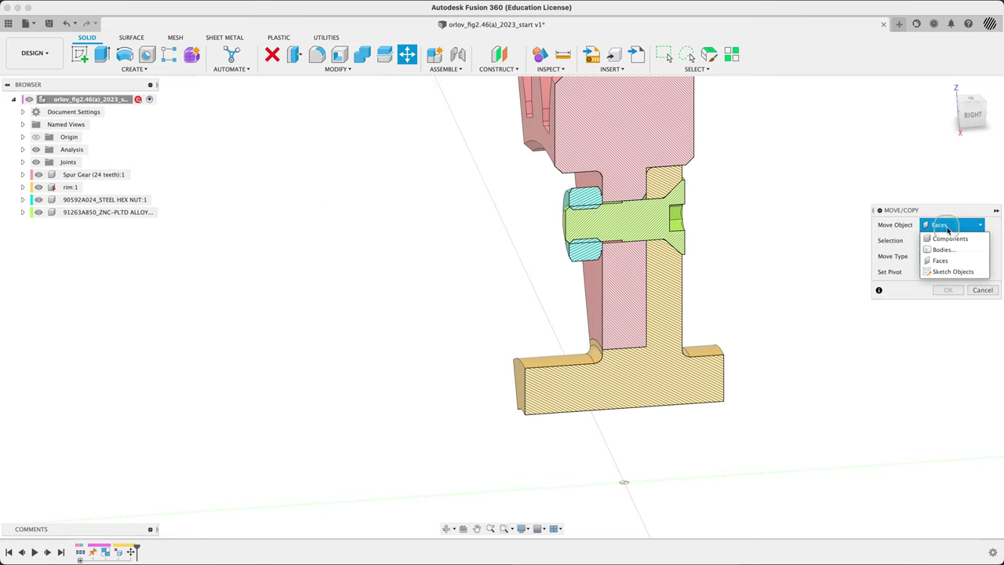
left_click(950, 238)
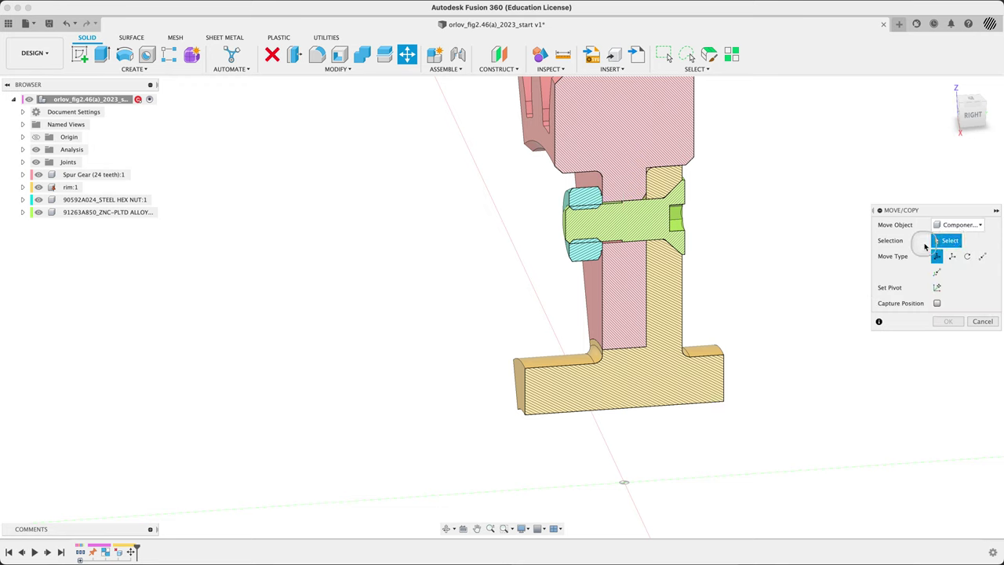
Examine the possible pivot points on the hex nut and on the flat head screw's hex socket in the section.
left_click(584, 201)
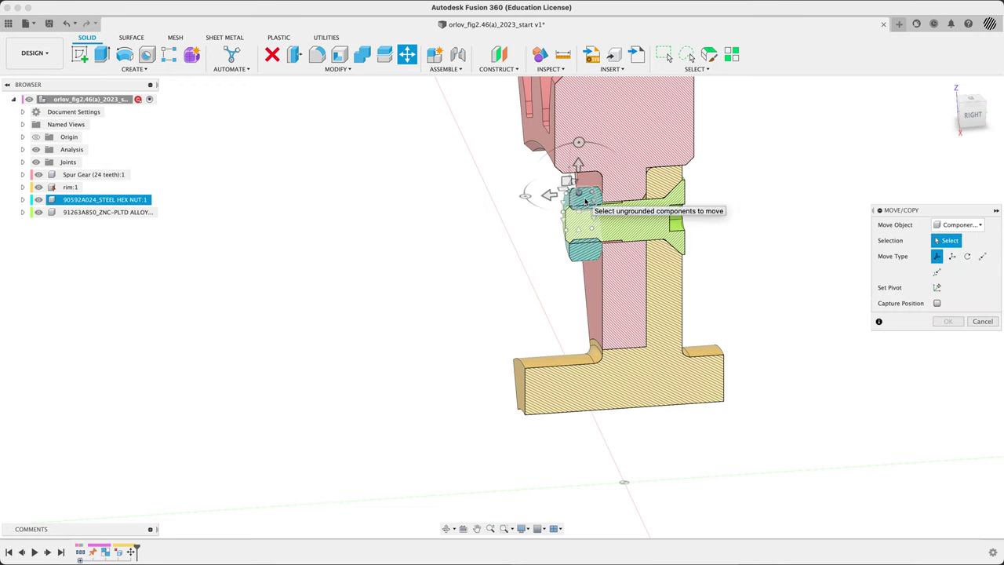
left_click(682, 222)
middle_click_drag(721, 259, 698, 220, "shift")
left_click(694, 210)
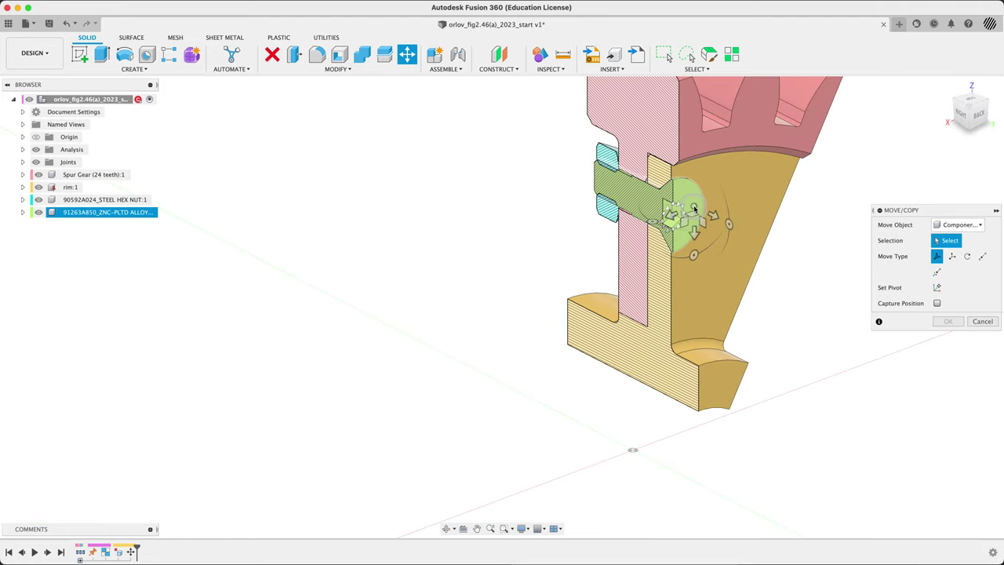
left_click_drag(695, 209, 695, 217)
scroll(690, 208, "up", 8)
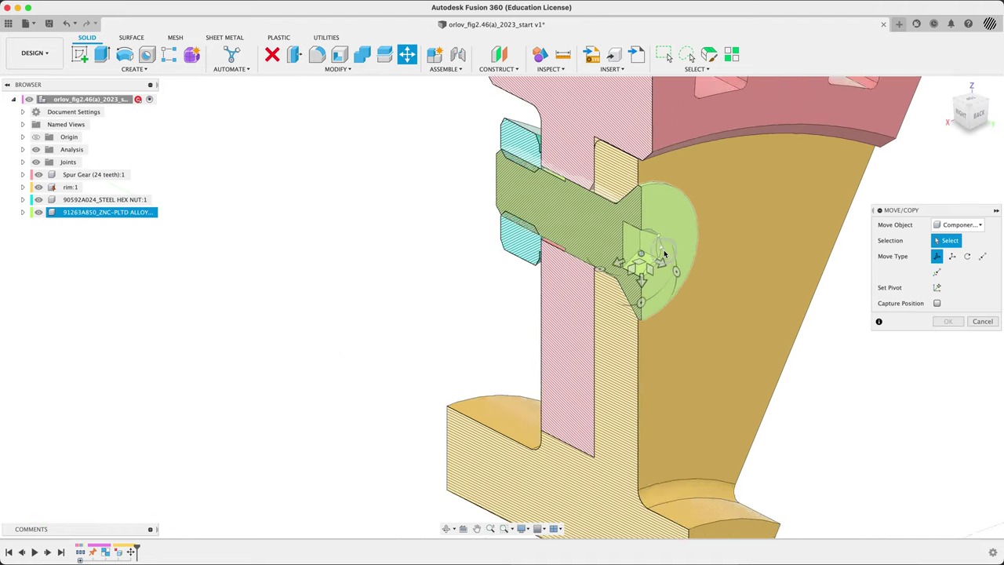
left_click_drag(679, 239, 675, 196)
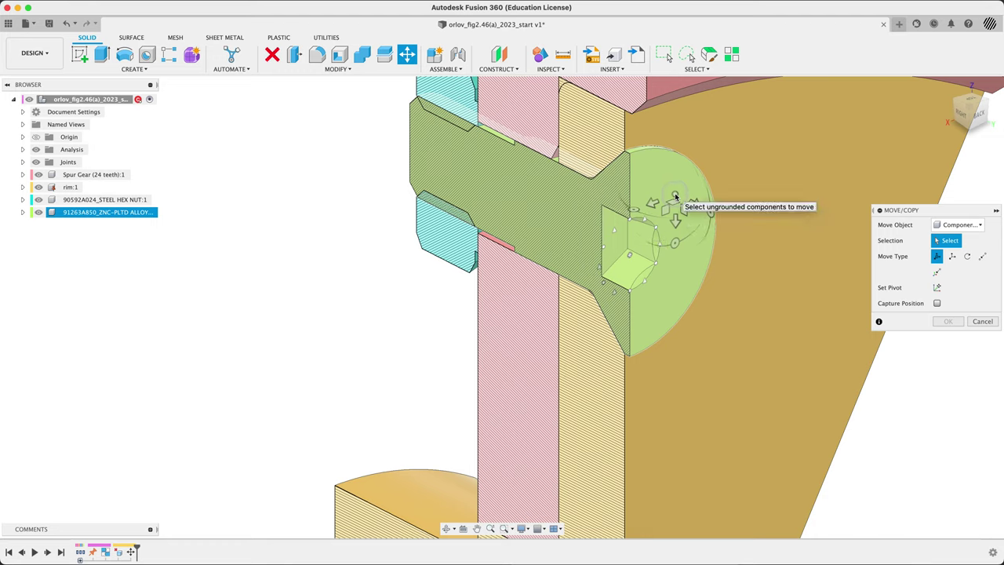
left_click_drag(678, 203, 647, 294)
middle_click_drag(648, 294, 671, 273, "shift")
left_click_drag(671, 273, 639, 241)
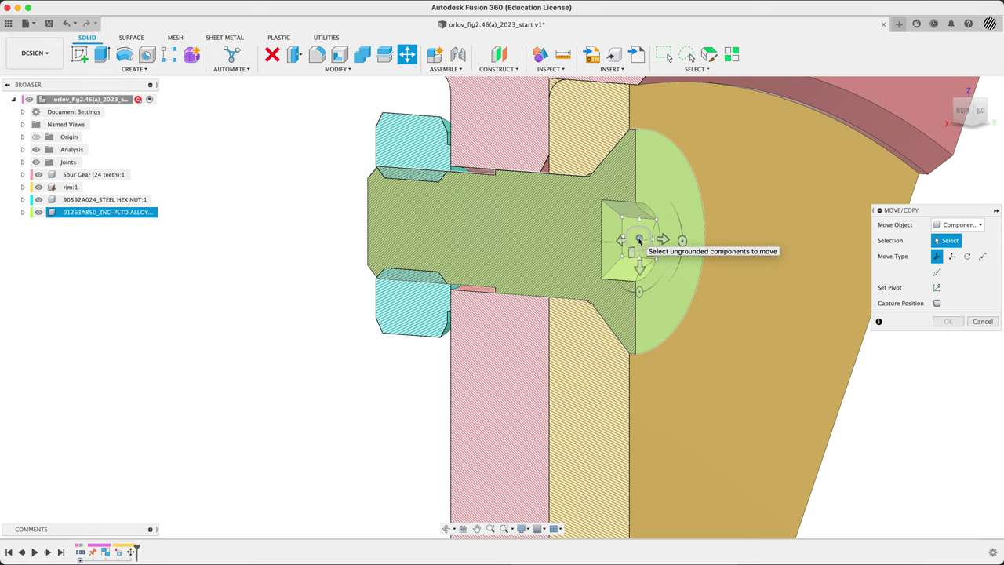
left_click(639, 241)
middle_click_drag(688, 260, 959, 284, "shift")
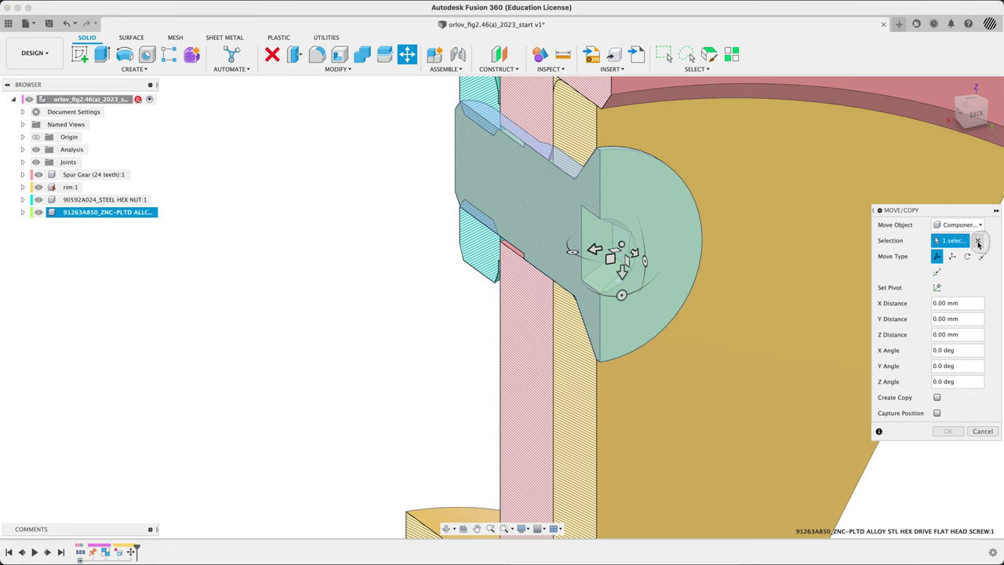
left_click(978, 242)
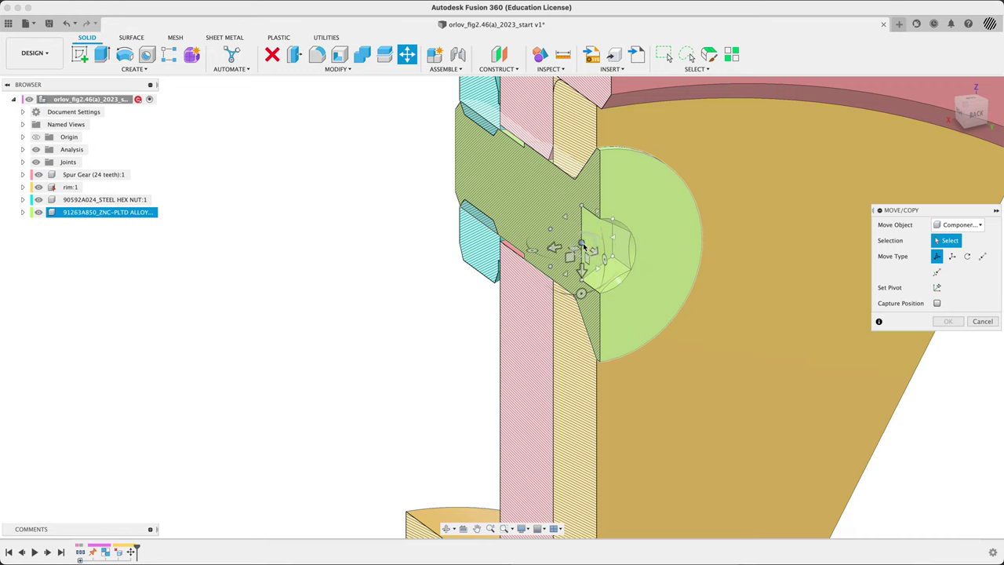
Select the flat head screw, with the pivot on the inner end of its hex socket, and the hex nut for moving.
left_click(581, 255)
middle_click_drag(314, 296, 409, 284, "shift")
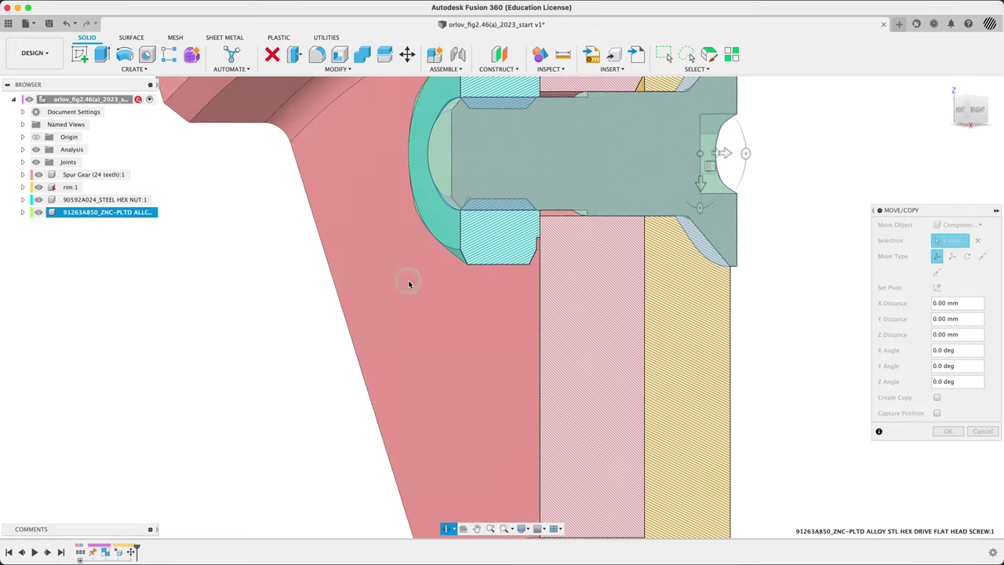
left_click(520, 237)
scroll(565, 303, "down", 3)
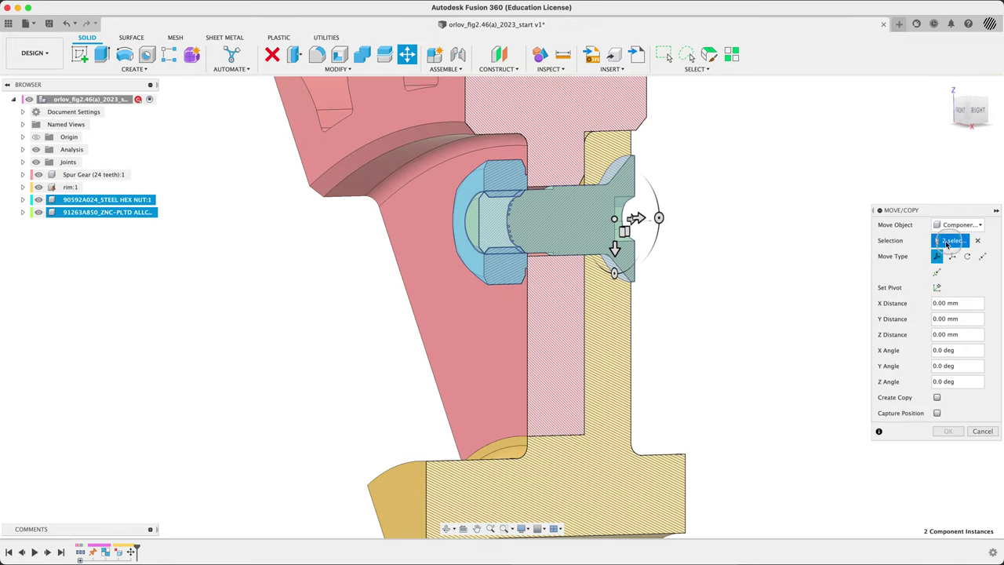
View the section squarely from the right and check the bolt position in Fig. 46(c) of the Orlov PDF.
middle_click_drag(796, 229, 771, 242, "shift")
left_click(971, 118)
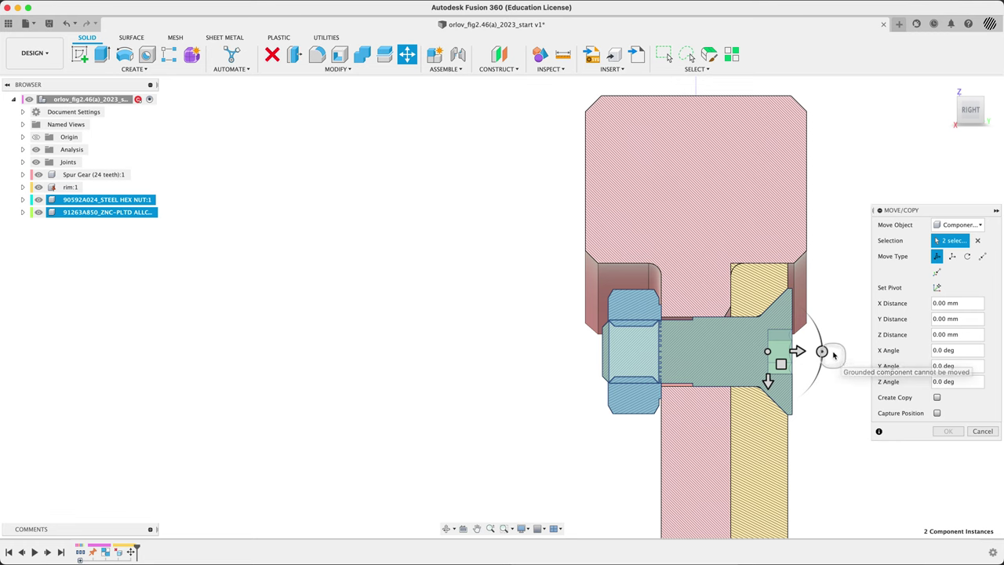
middle_click_drag(824, 357, 727, 225)
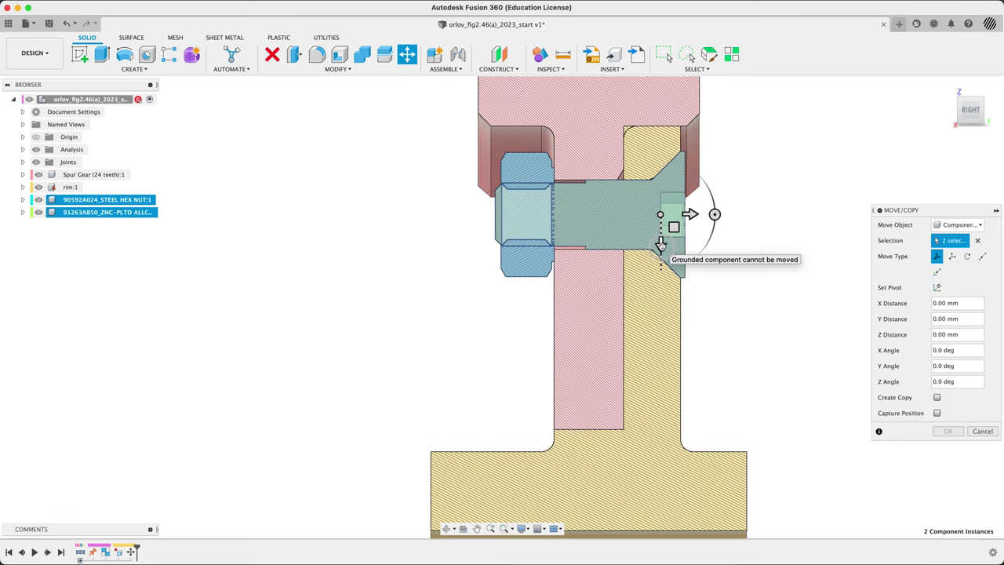
key("super+Tab")
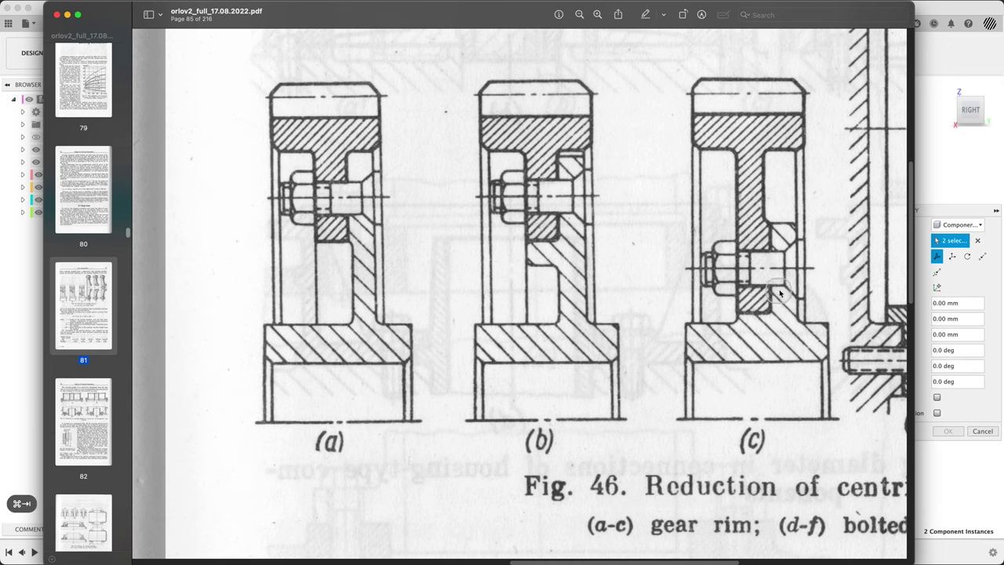
key("super+Tab")
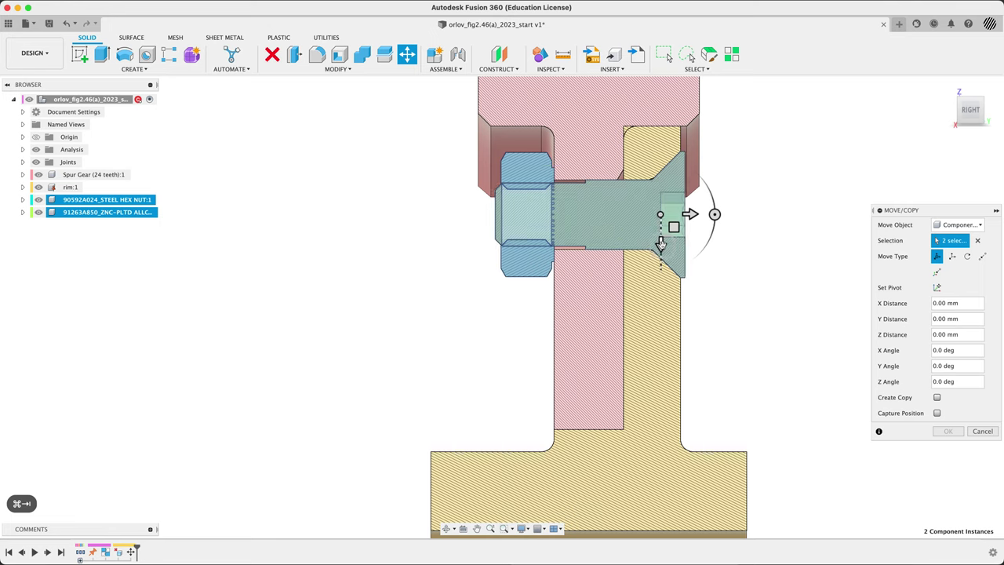
left_click_drag(663, 247, 662, 323)
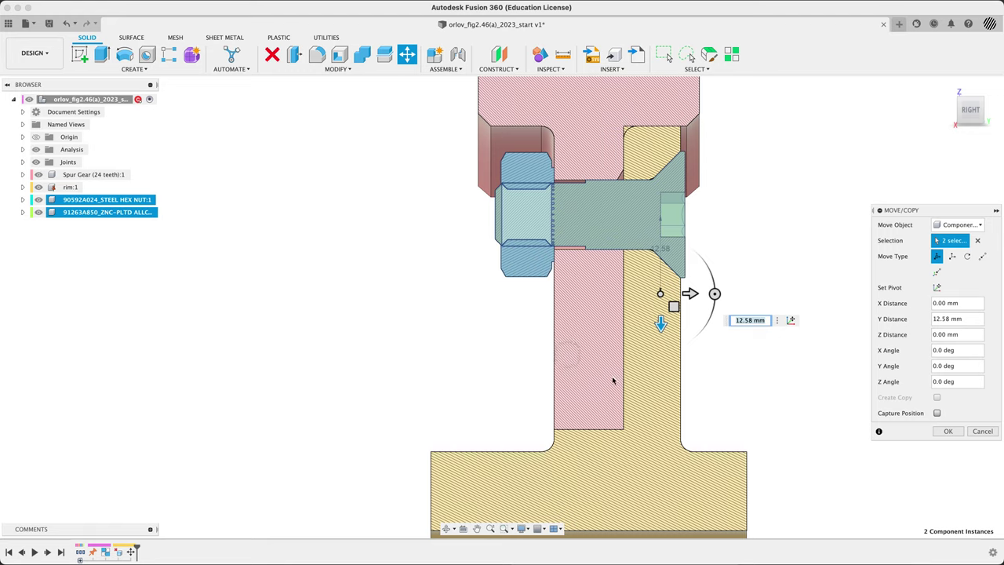
left_click(990, 432)
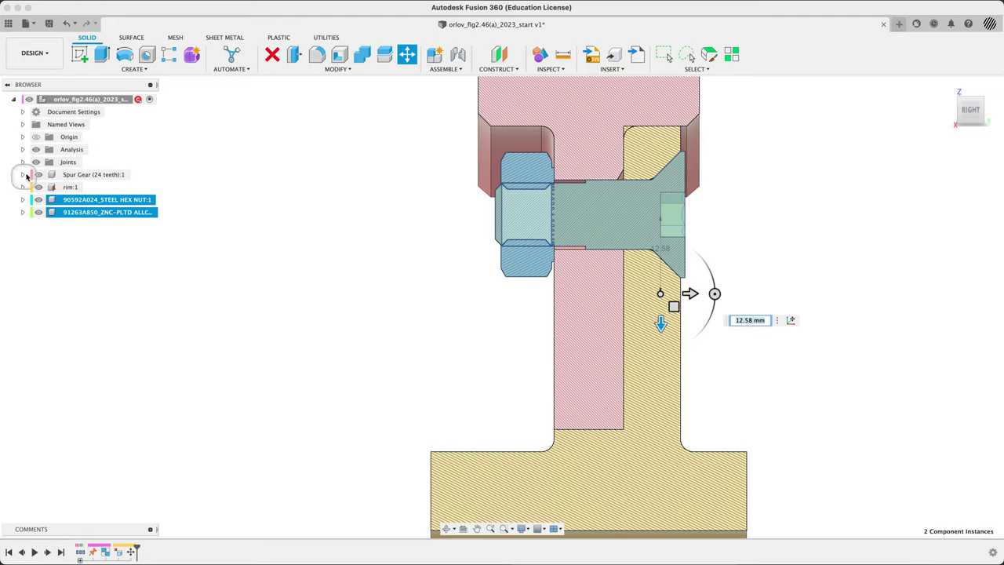
Suppress the RigidGroup1 rigid group to free the gear, rim, nut and screw for moving.
left_click(22, 164)
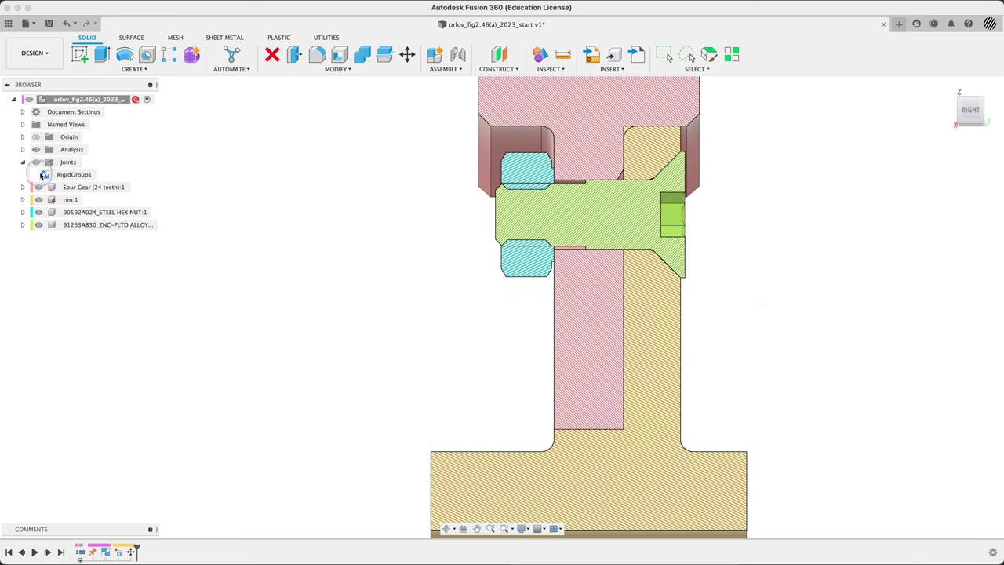
right_click(76, 176)
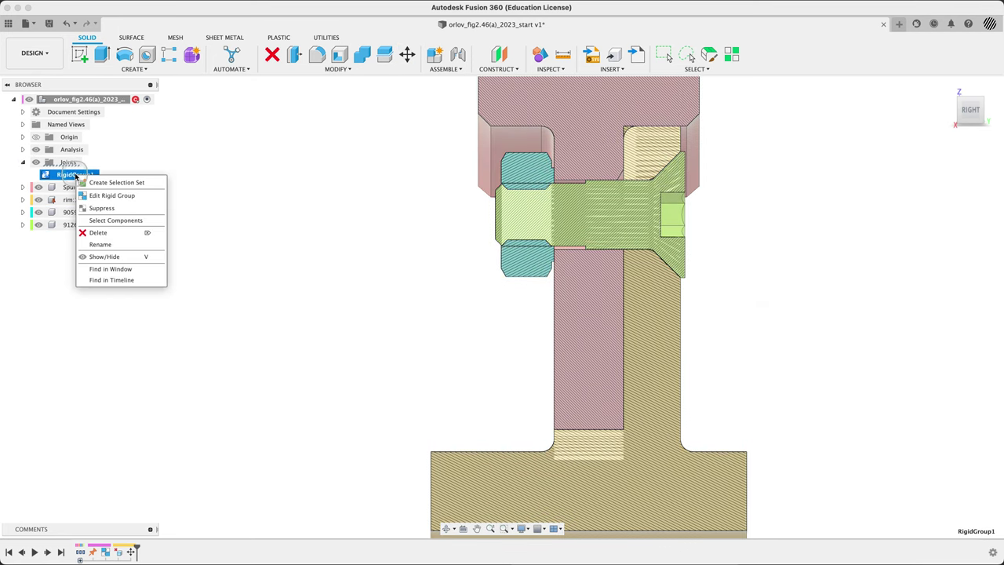
left_click(98, 207)
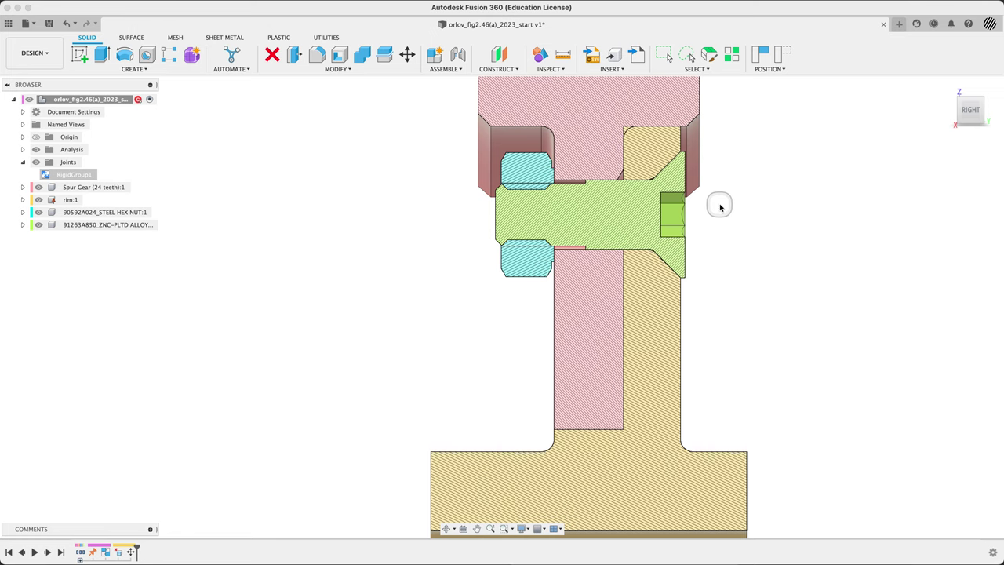
Move the hex nut and countersunk screw components together 20 mm in Y toward the hub.
key("m")
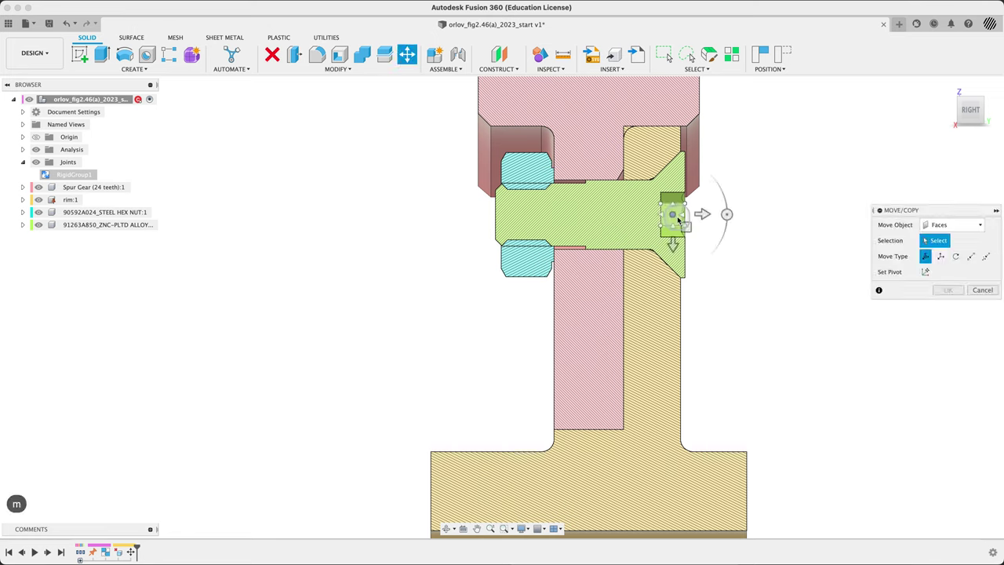
middle_click_drag(710, 213, 770, 238, "shift")
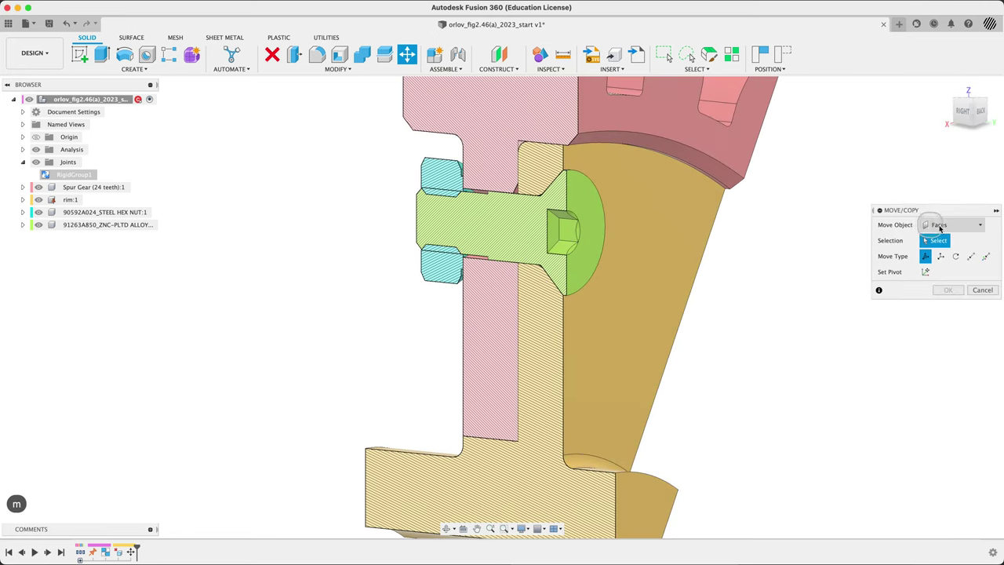
left_click(942, 228)
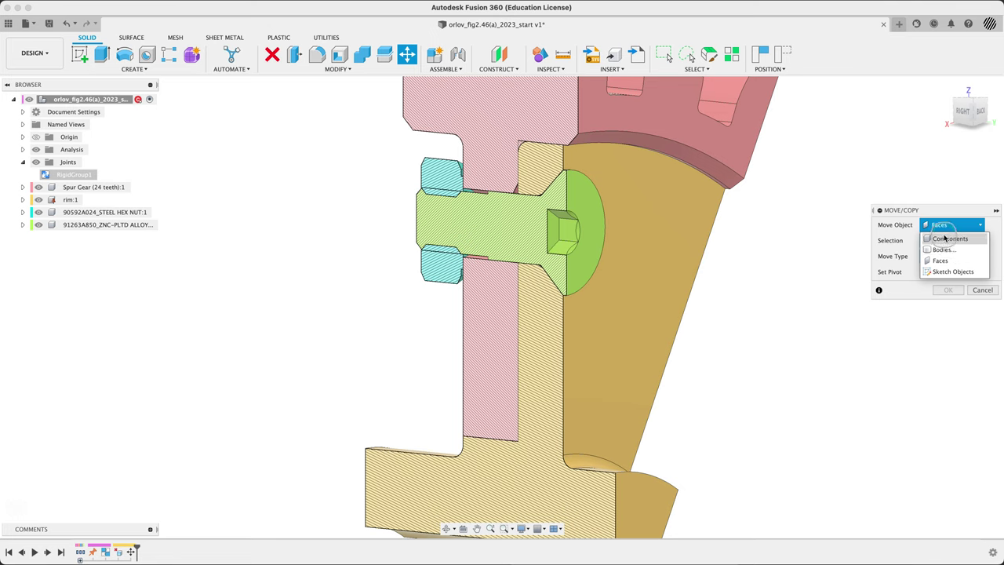
left_click(945, 238)
left_click(549, 235)
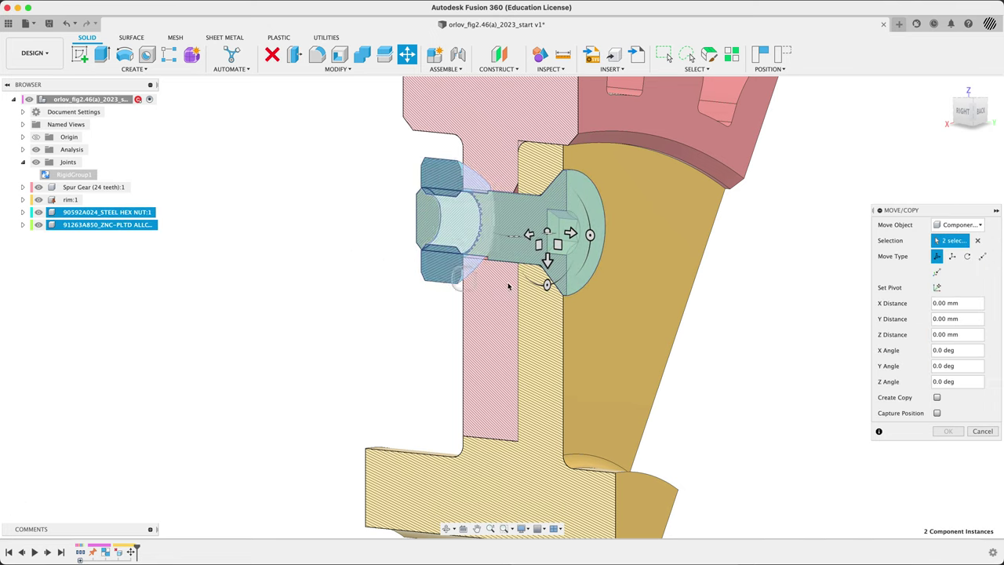
left_click_drag(547, 257, 548, 342)
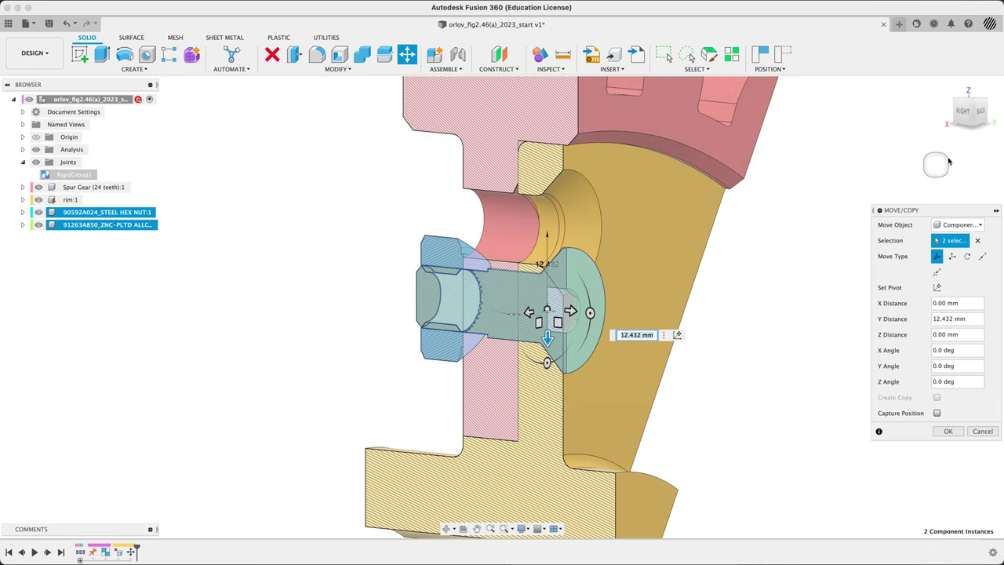
left_click(961, 113)
scroll(706, 188, "down", 3)
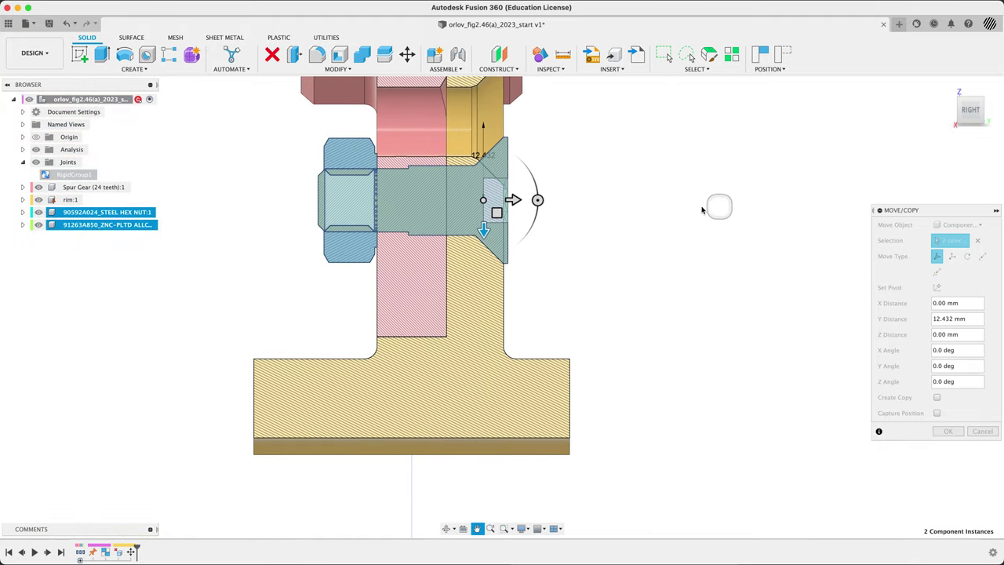
scroll(471, 231, "up", 2)
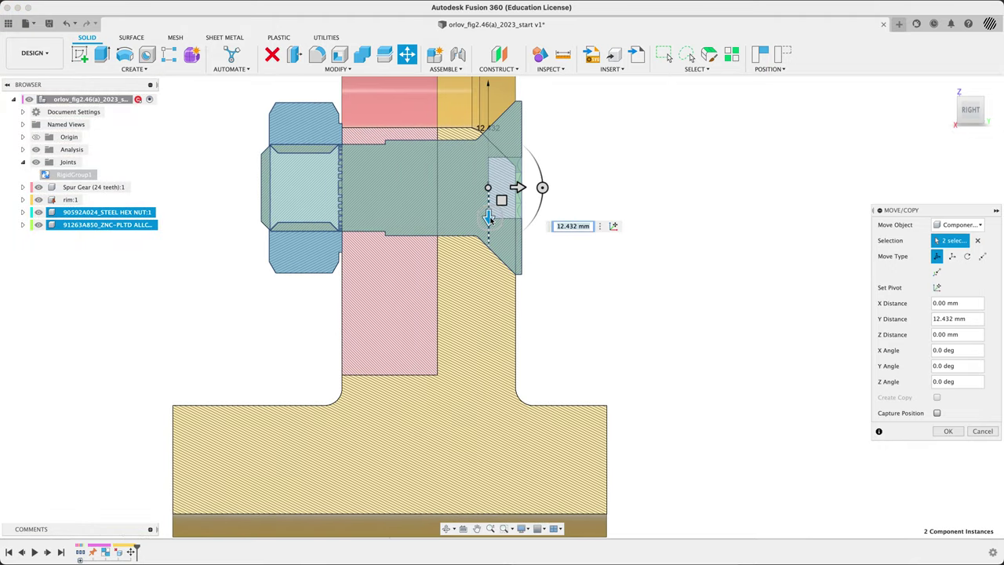
left_click_drag(489, 216, 488, 284)
type("20")
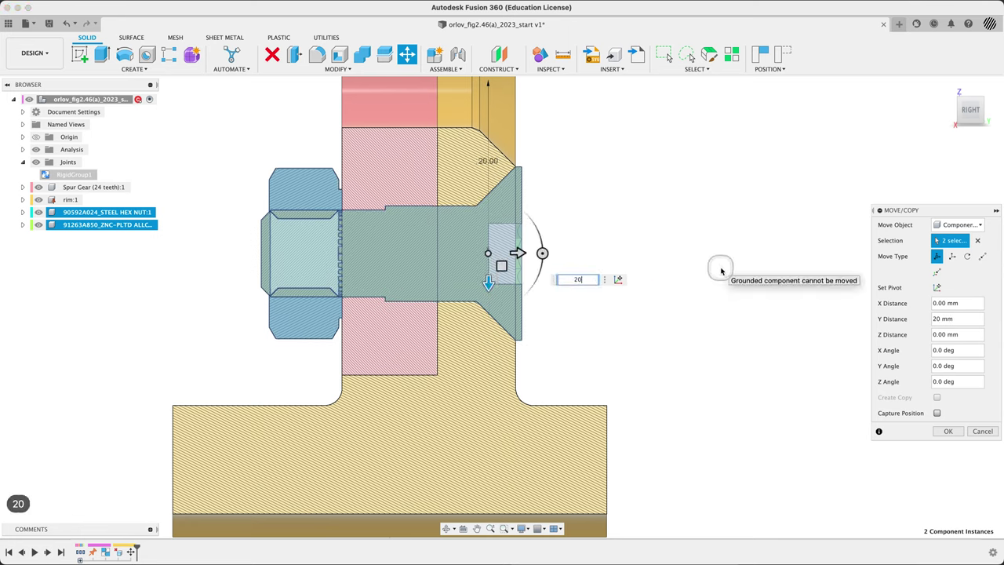
left_click(948, 432)
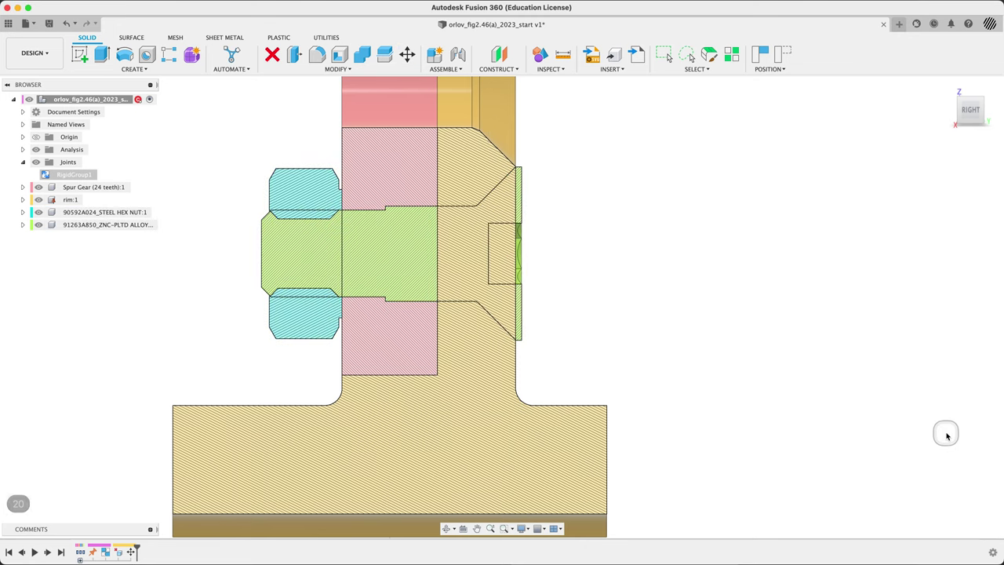
Examine the sectioned bolt hole in the gear and rim, including the small chamfer face on the gear.
scroll(719, 189, "up", 1)
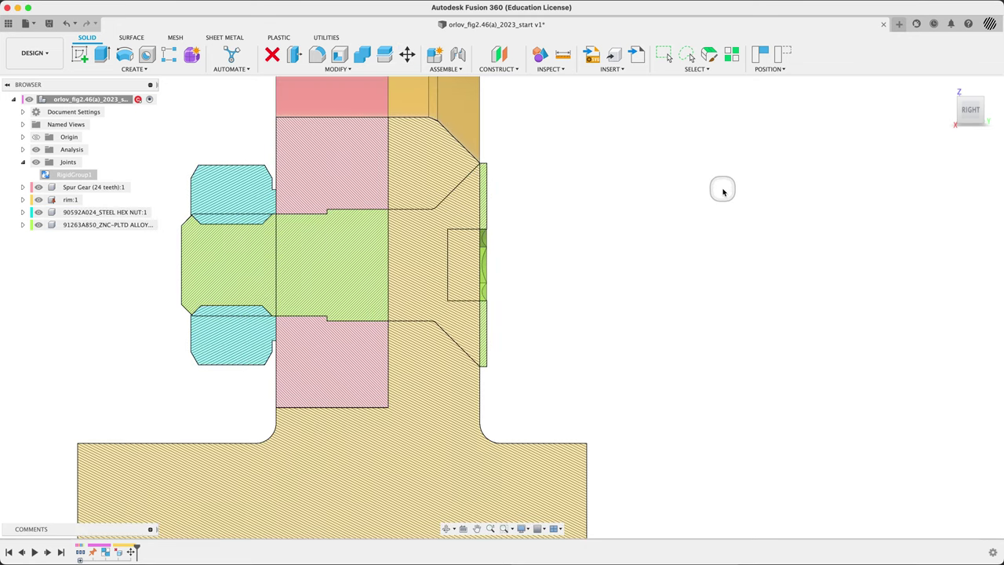
scroll(719, 189, "down", 4)
middle_click_drag(697, 119, 688, 193)
scroll(575, 192, "up", 5)
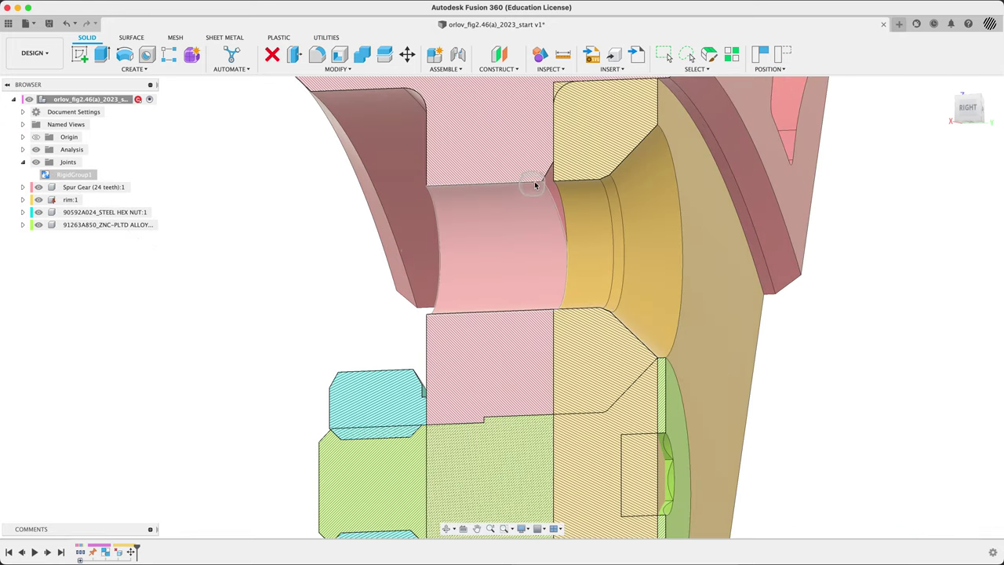
left_click(548, 184)
middle_click_drag(235, 224, 223, 257, "shift")
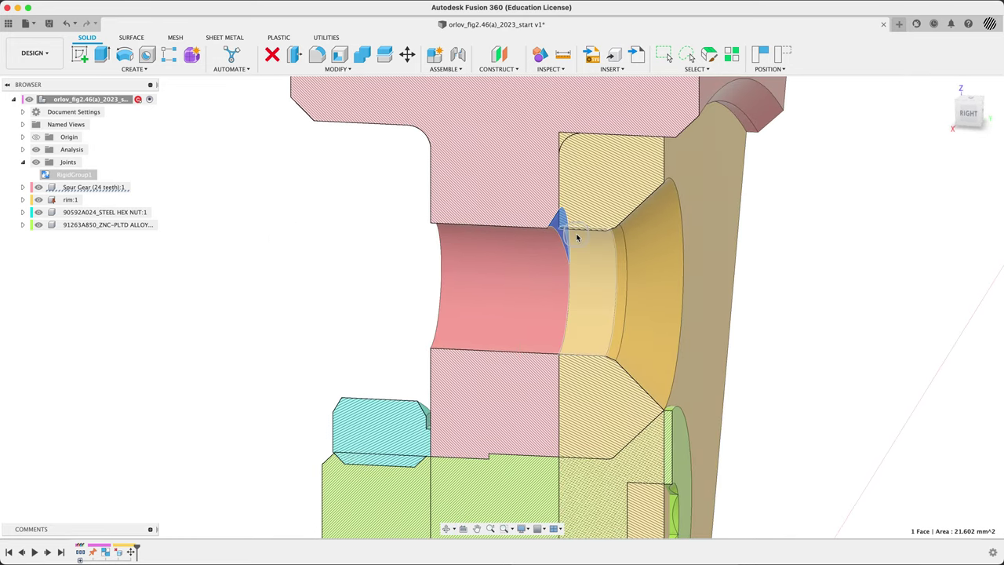
scroll(659, 196, "down", 4)
middle_click_drag(342, 262, 358, 253, "shift")
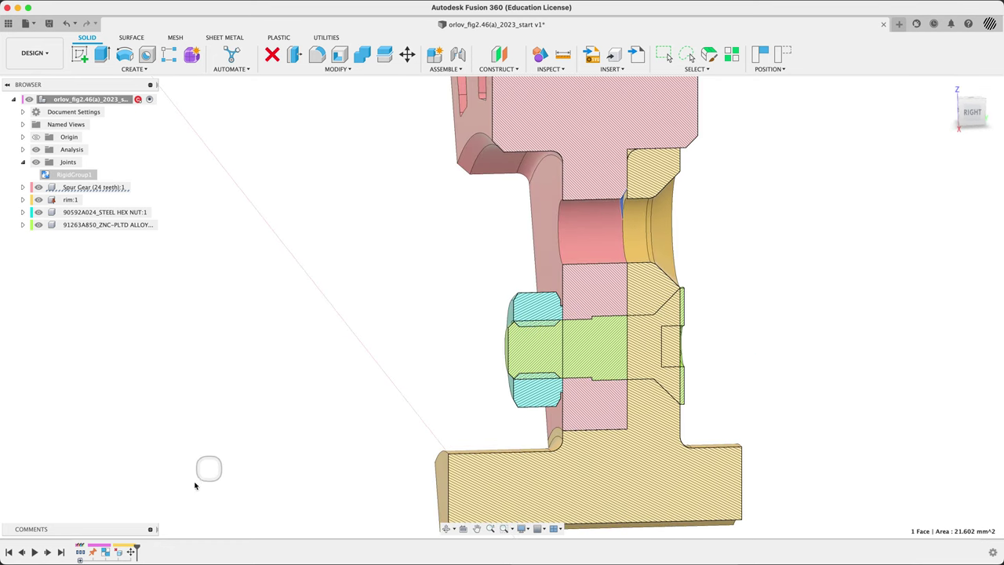
Step back through the timeline to its start and return to the end to review the build history.
left_click(23, 553)
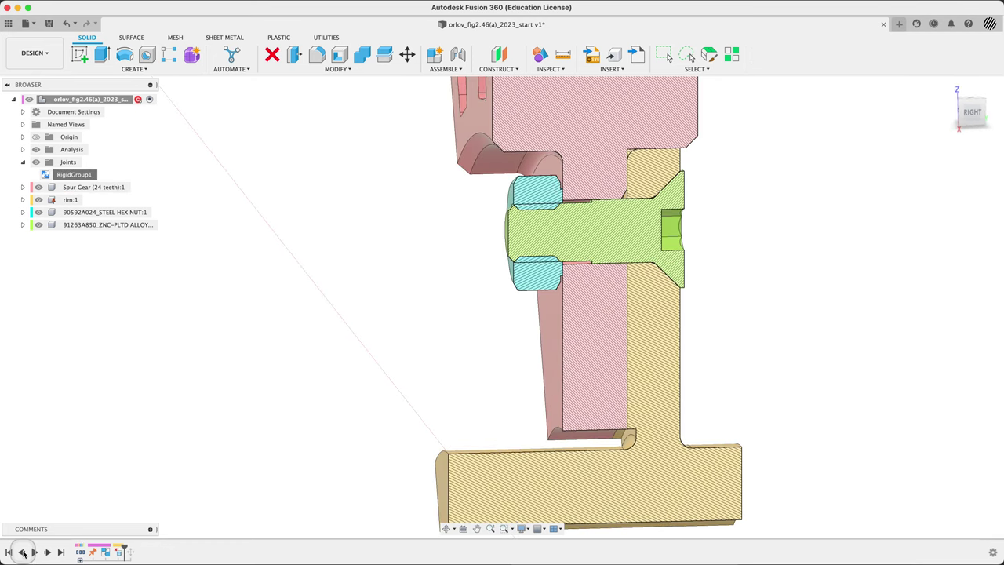
left_click(23, 552)
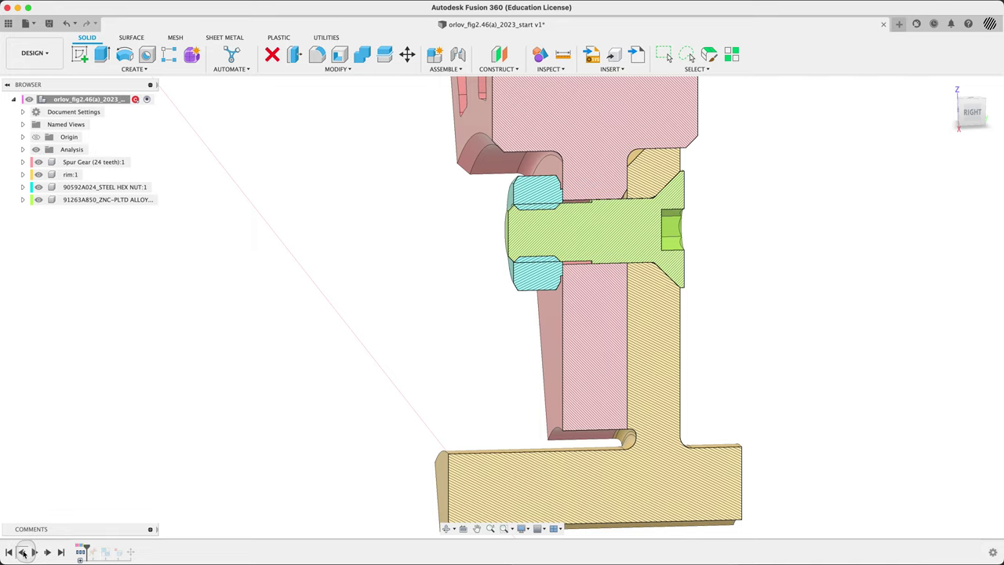
left_click(23, 552)
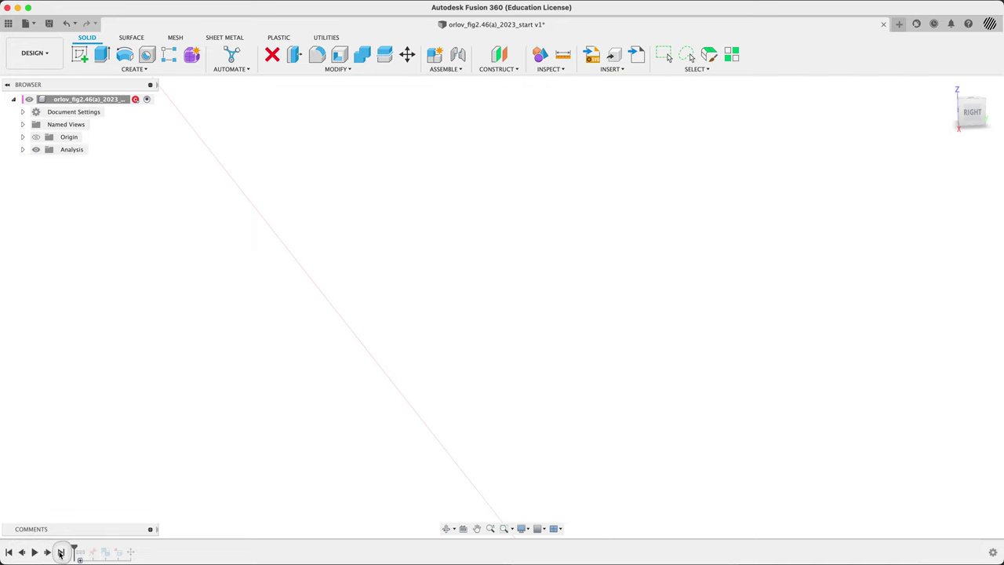
left_click(60, 552)
middle_click_drag(390, 285, 353, 272, "shift")
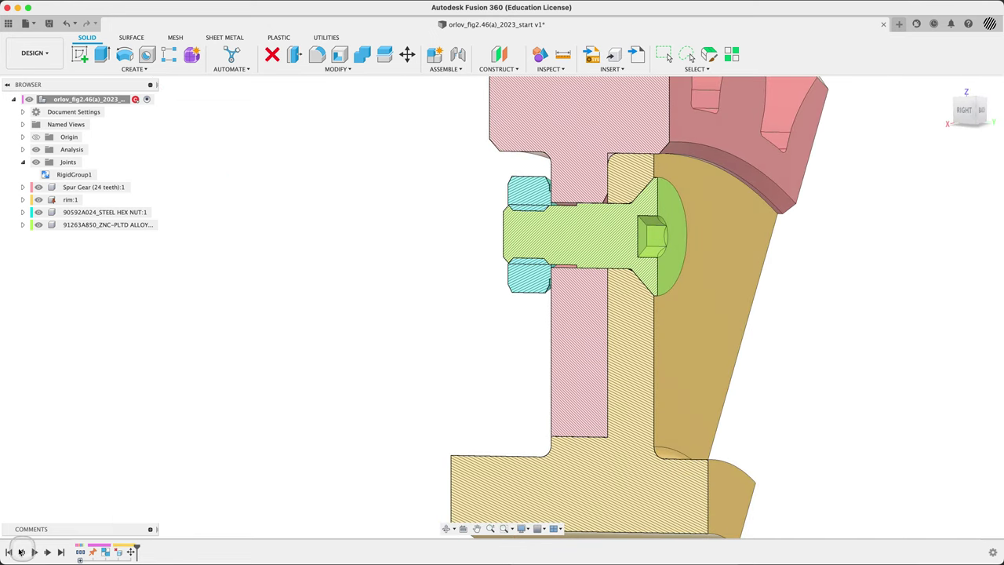
Add the gear's small bolt-hole chamfer face to the faces of the feature before the last one, and return the timeline to its end.
left_click(22, 552)
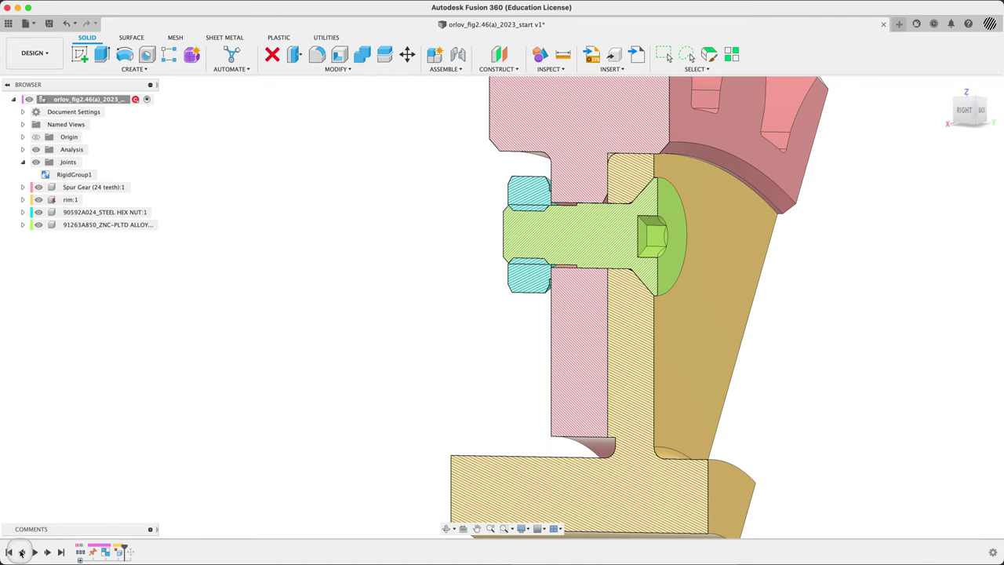
double_click(121, 550)
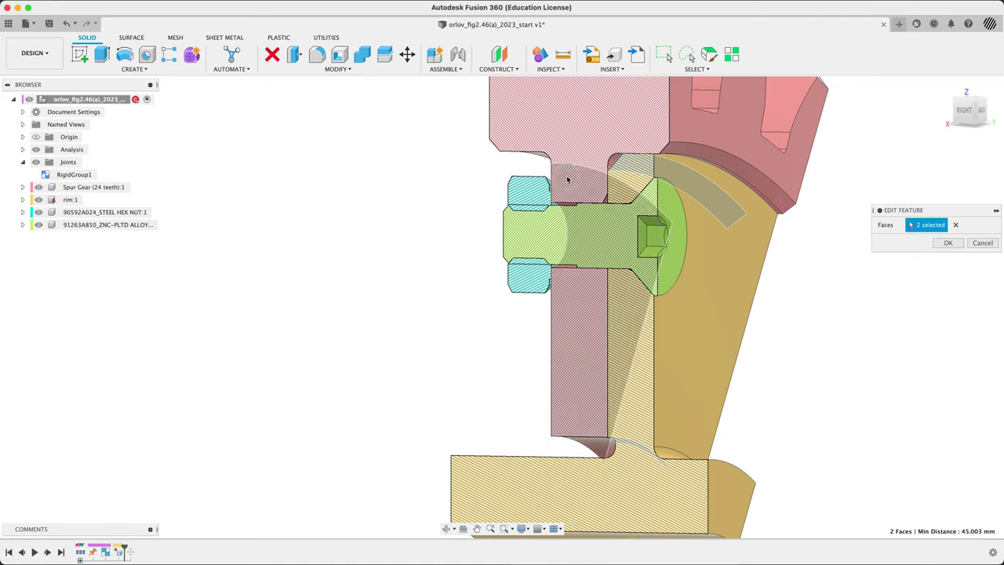
left_click(610, 202)
left_click(945, 244)
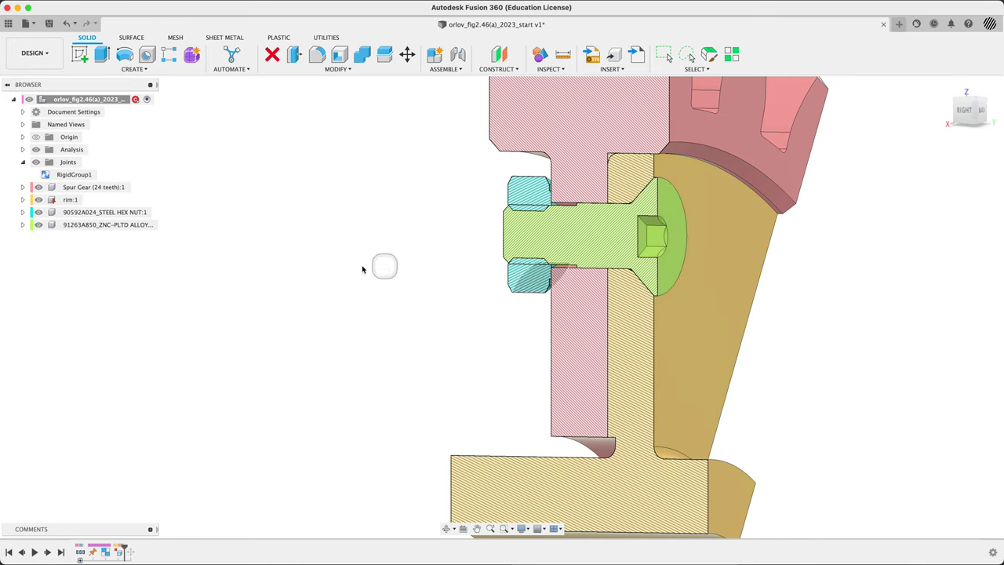
middle_click_drag(347, 243, 254, 330, "shift")
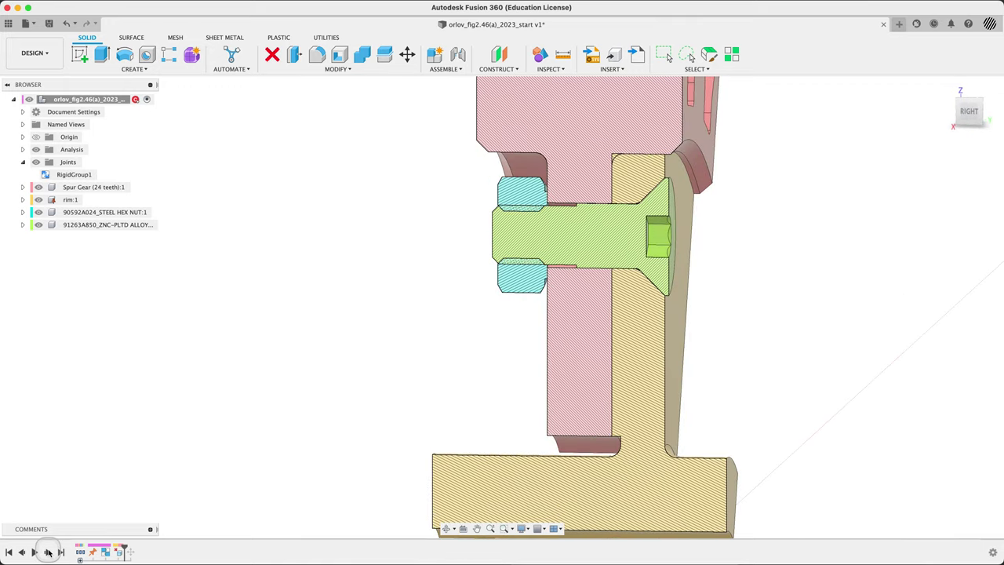
middle_click_drag(349, 341, 503, 71, "shift")
left_click(408, 55)
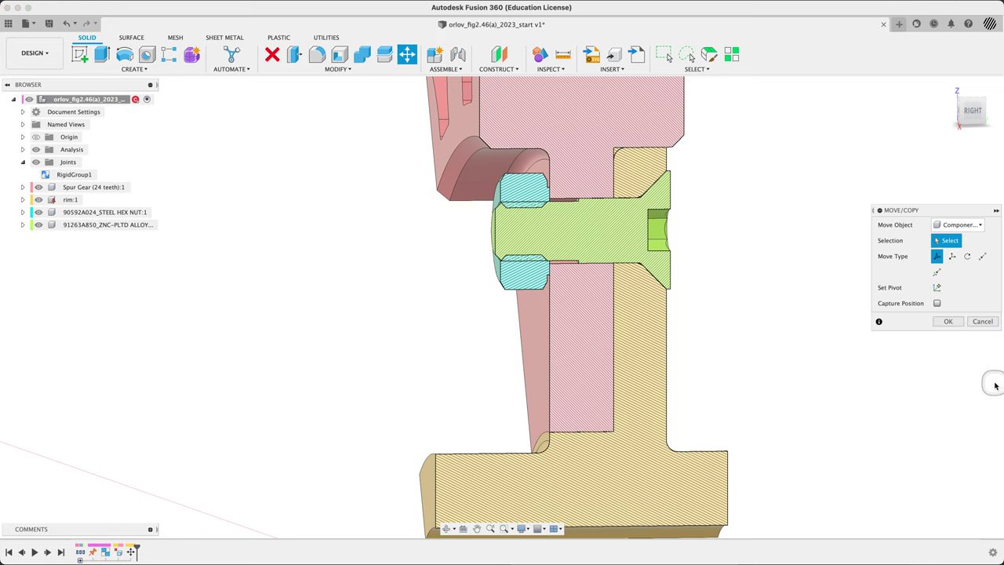
left_click(973, 112)
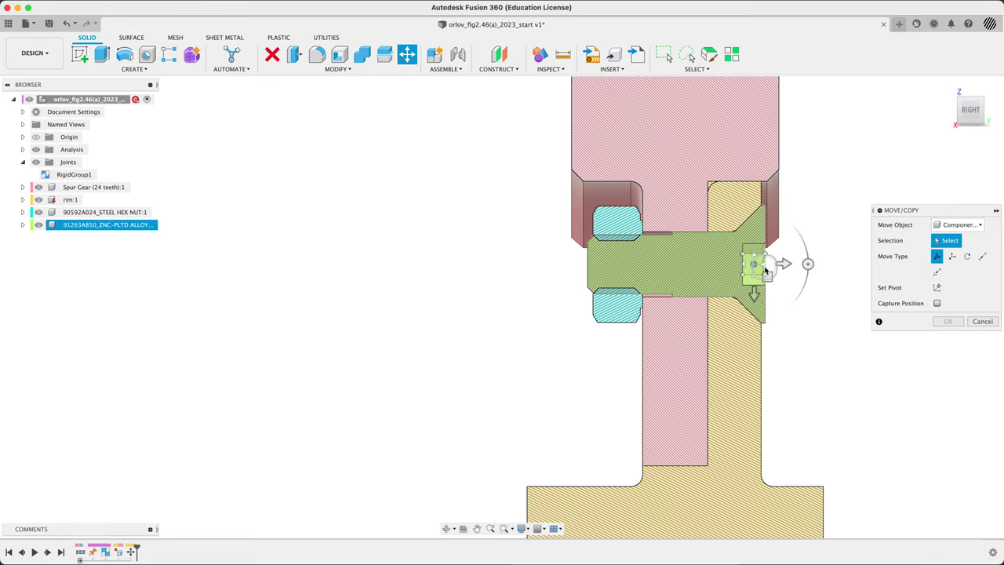
middle_click_drag(824, 270, 800, 284, "shift")
left_click(738, 267)
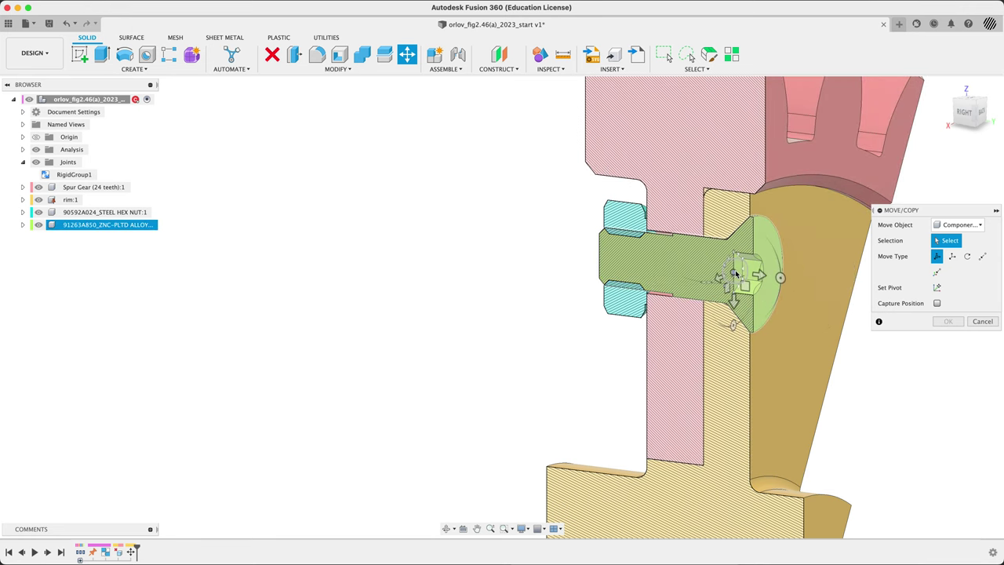
left_click(625, 227)
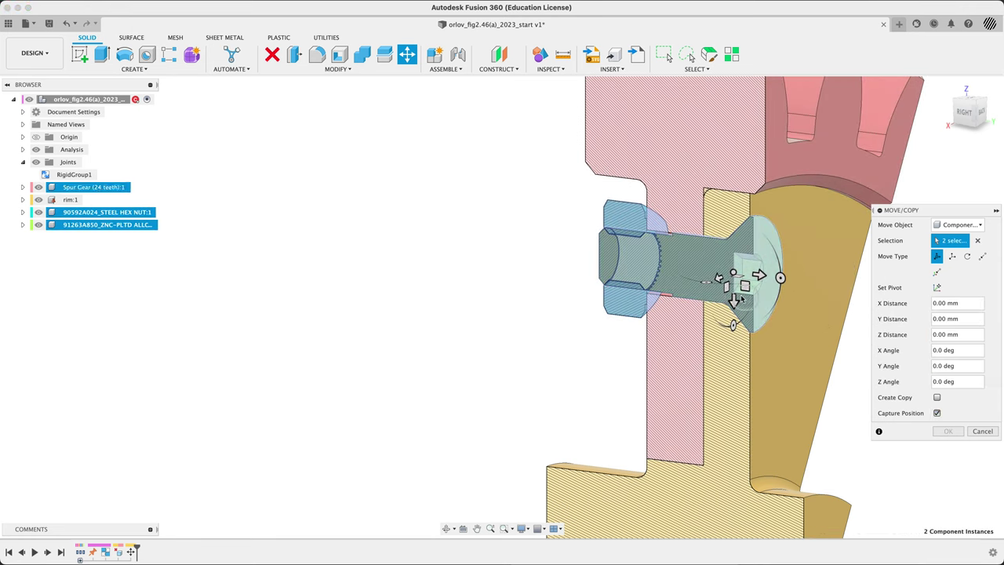
left_click_drag(734, 301, 738, 352)
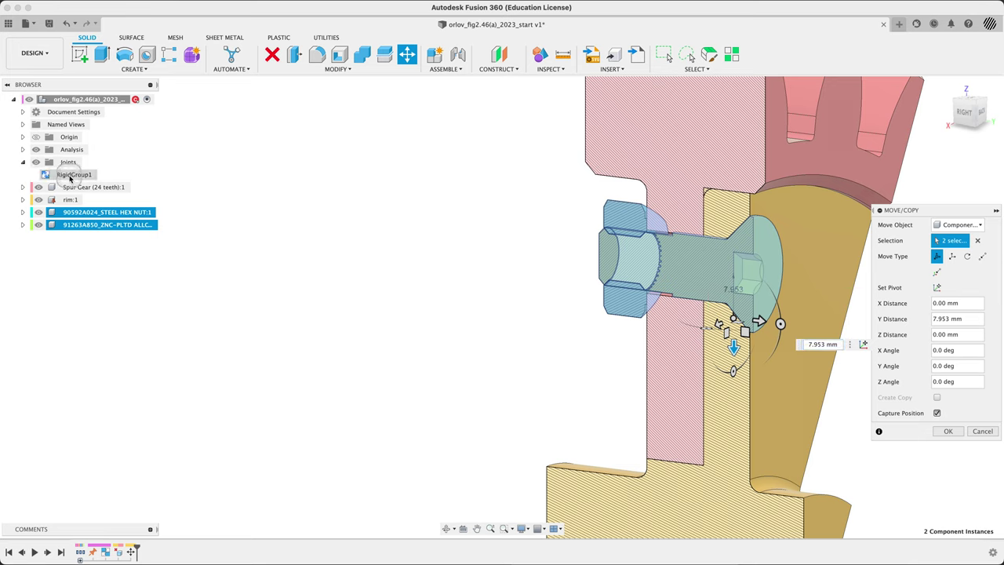
left_click(316, 312)
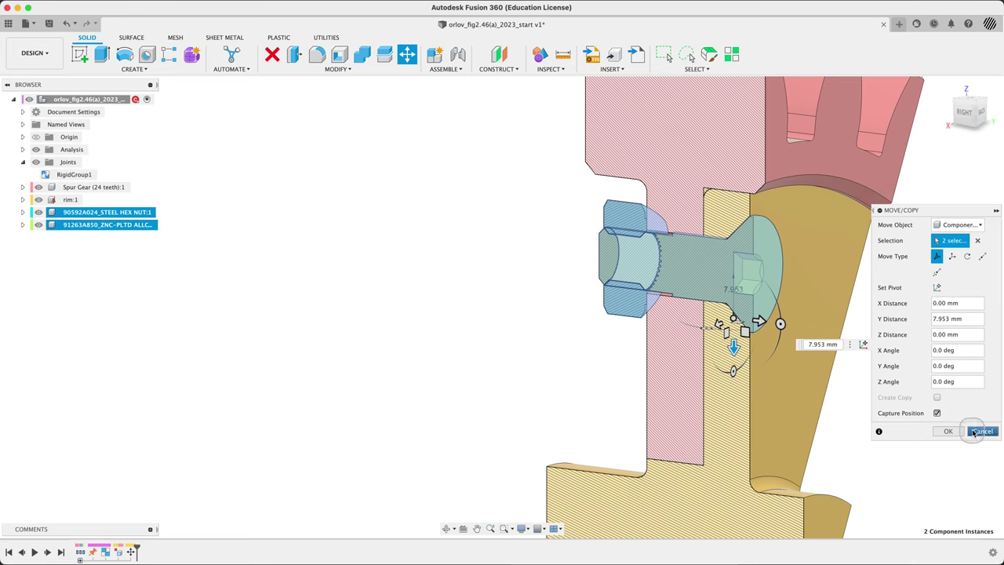
left_click(974, 432)
Suppress the RigidGroup1 rigid group.
right_click(69, 175)
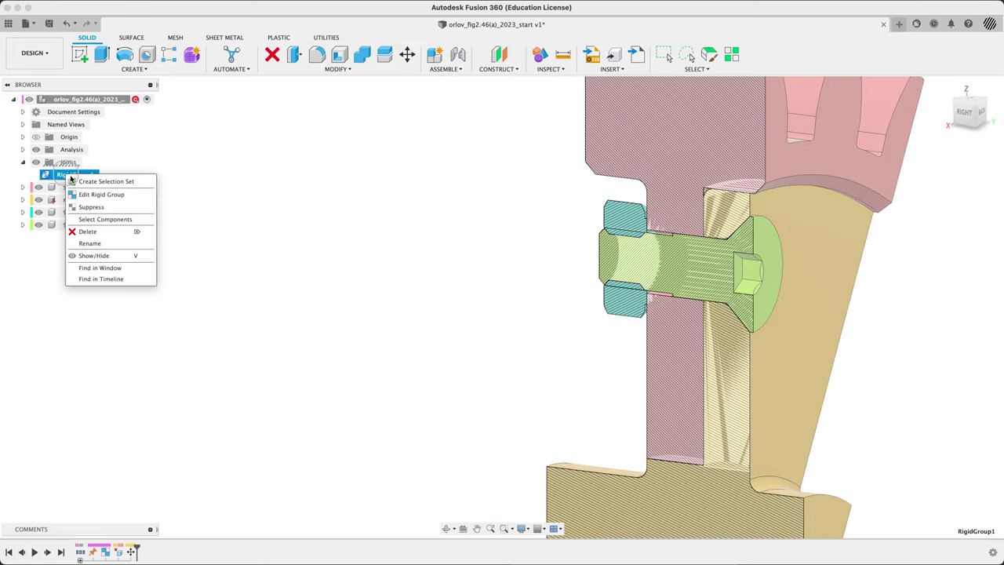
left_click(91, 207)
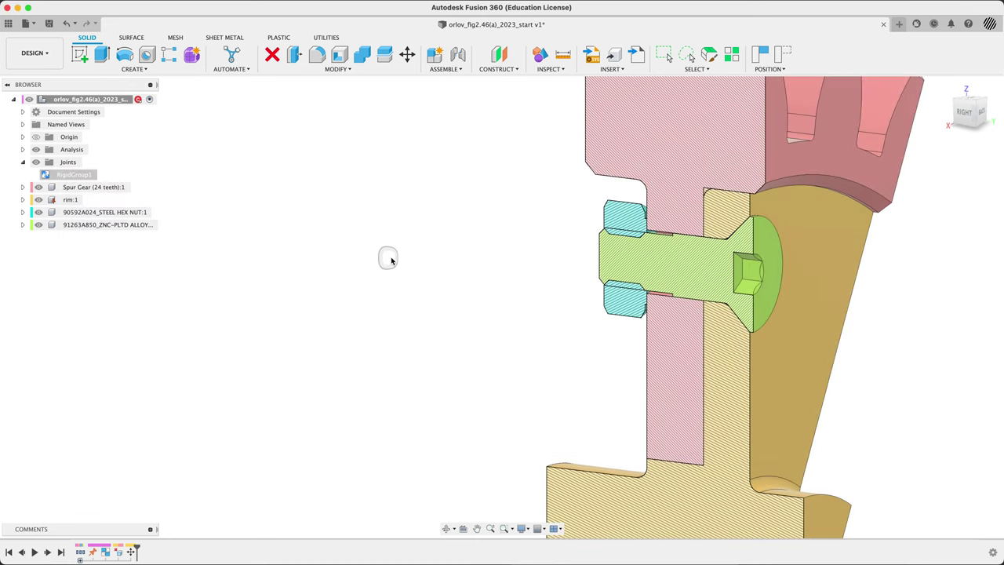
Move the flat head screw and hex nut components 20 mm in Y toward the hub, capturing their new position.
right_click(389, 259)
left_click(392, 226)
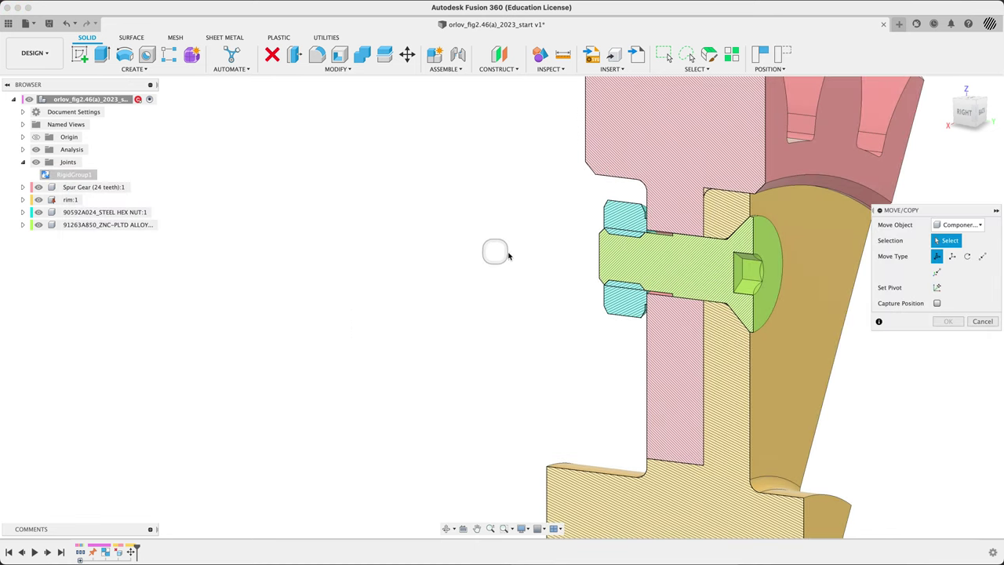
left_click(674, 267)
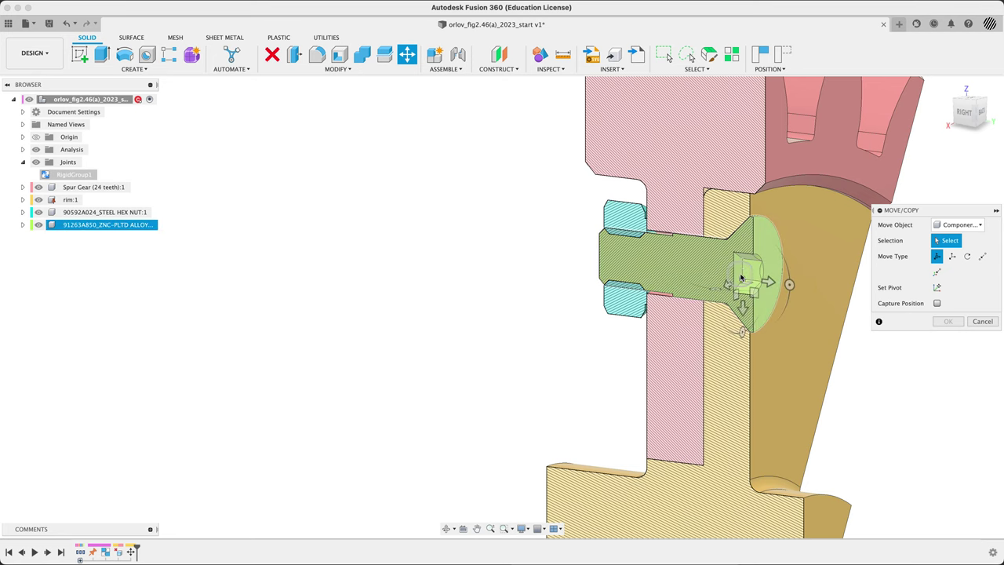
left_click(734, 287)
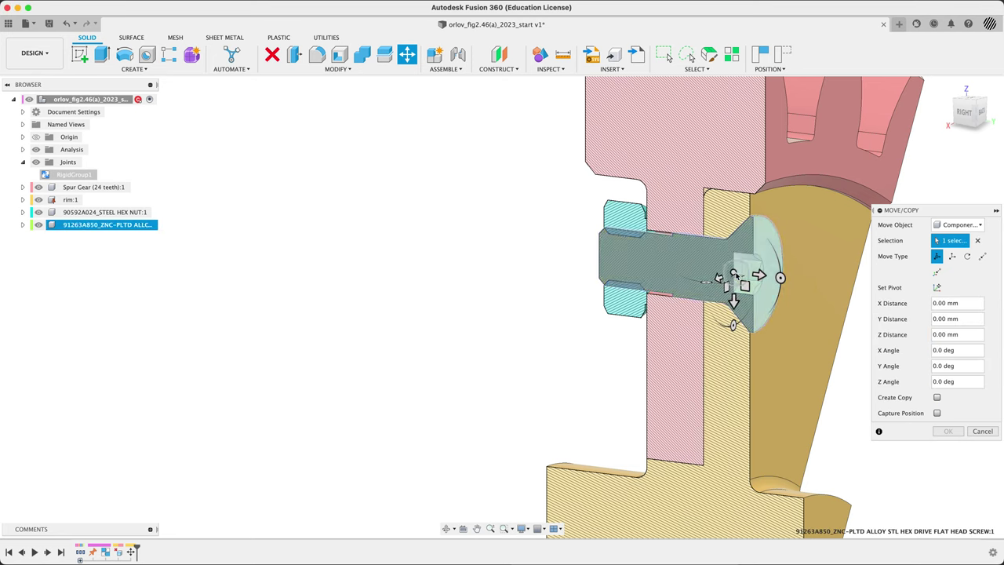
left_click(626, 222)
left_click_drag(731, 300, 732, 386)
key("Return")
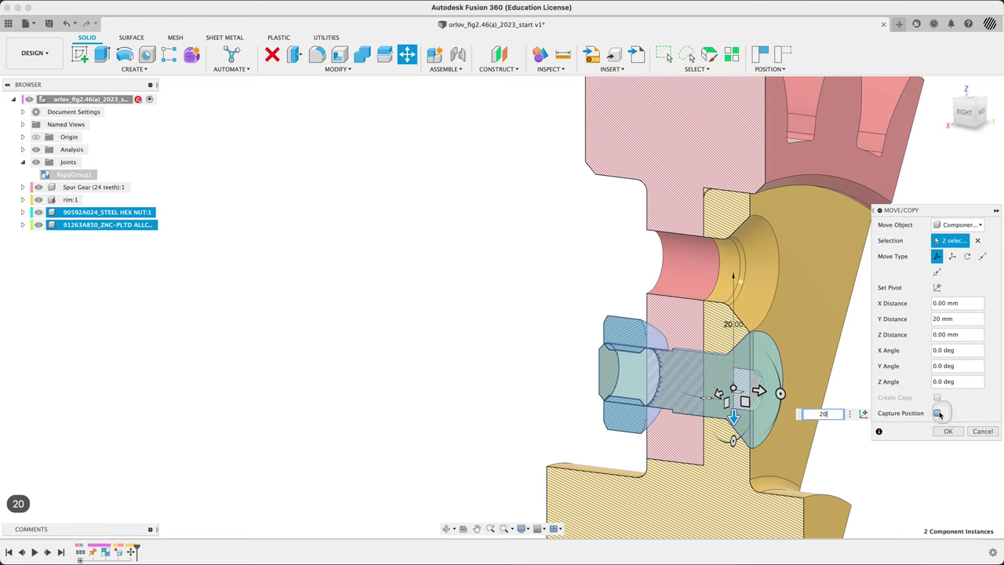
left_click(956, 433)
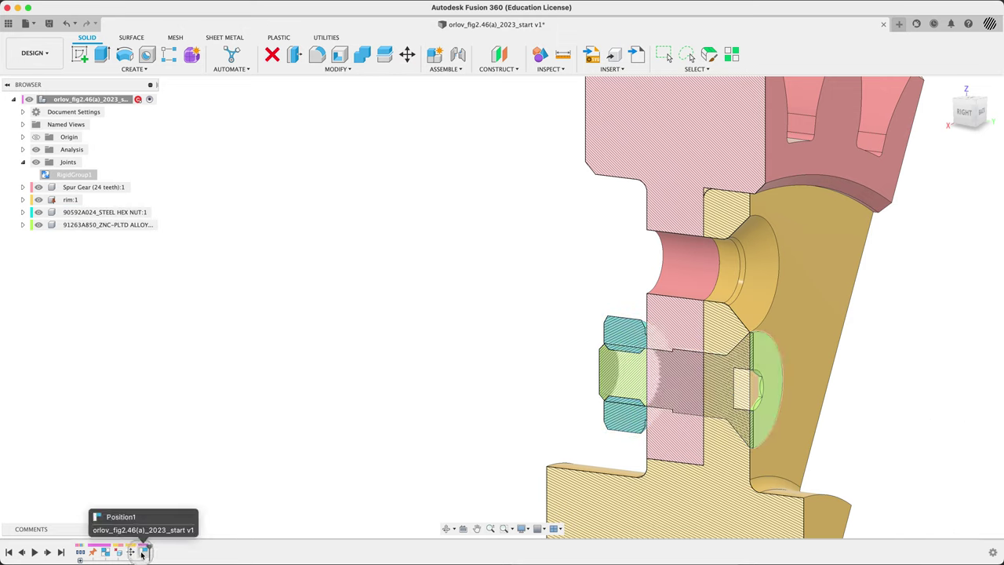
Move the four bolt-hole faces in the gear and rim, including the countersink, by -20 mm in Y.
middle_click_drag(359, 343, 385, 322, "shift")
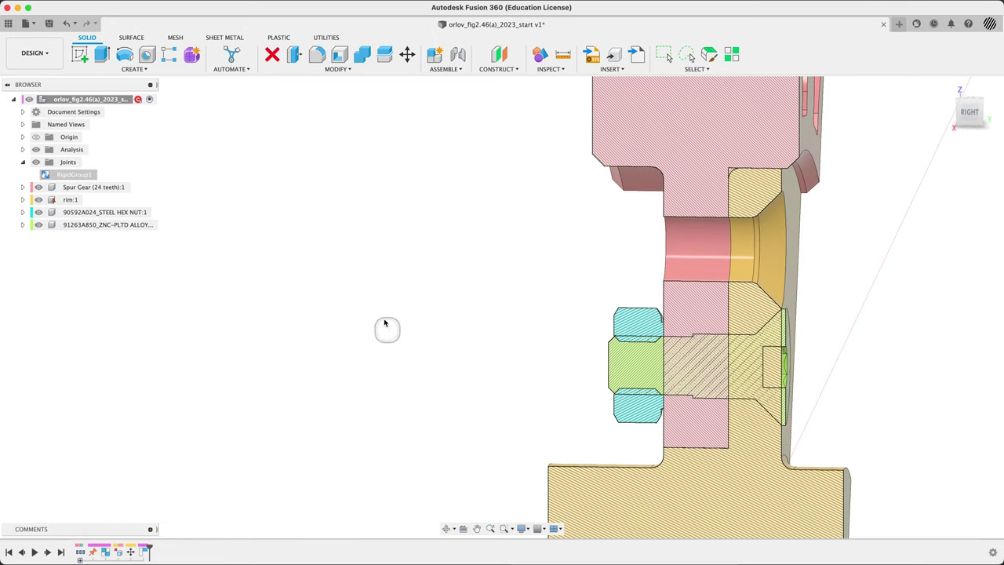
left_click(408, 54)
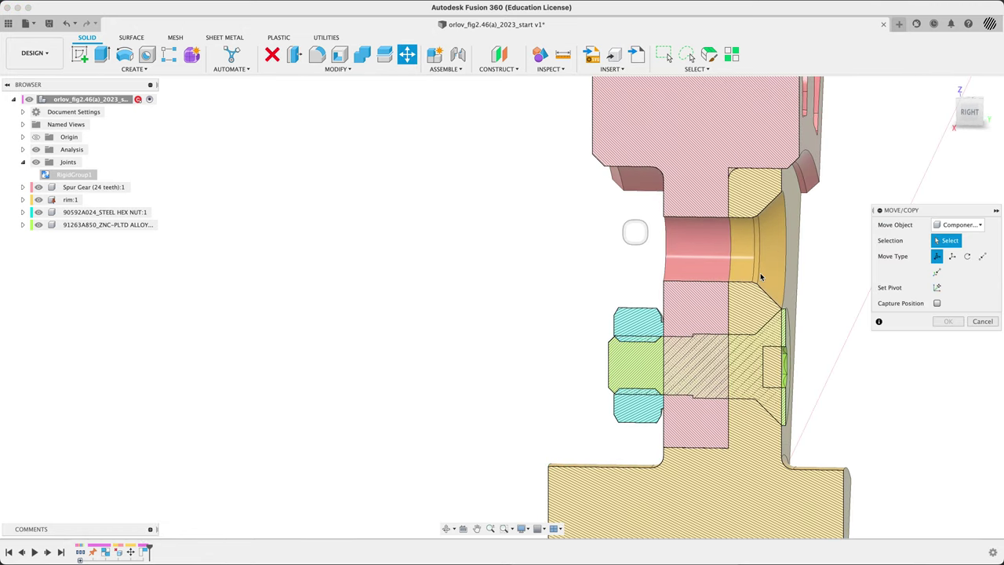
left_click(955, 225)
left_click(952, 258)
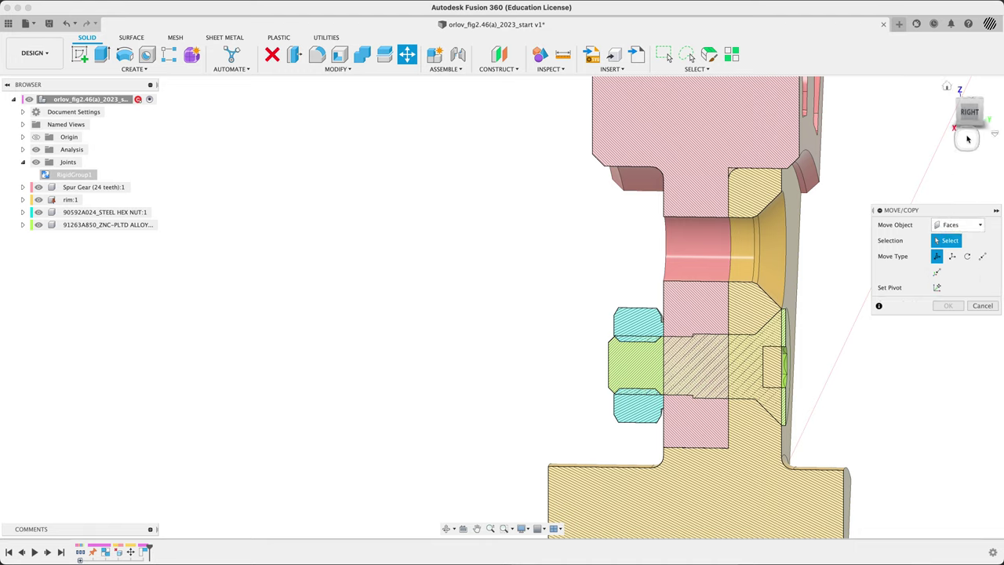
left_click(971, 113)
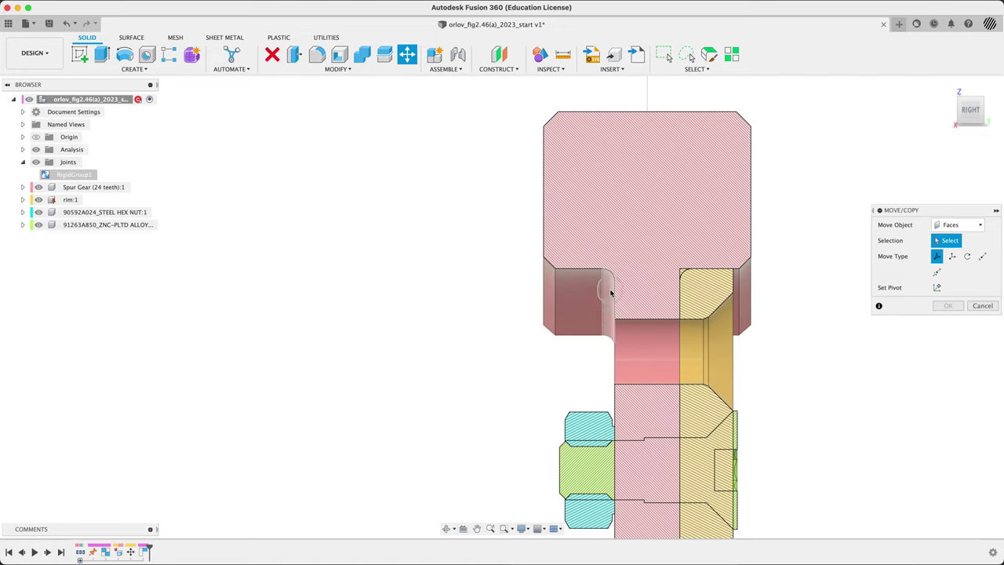
left_click(744, 413)
middle_click_drag(823, 410, 690, 408, "shift")
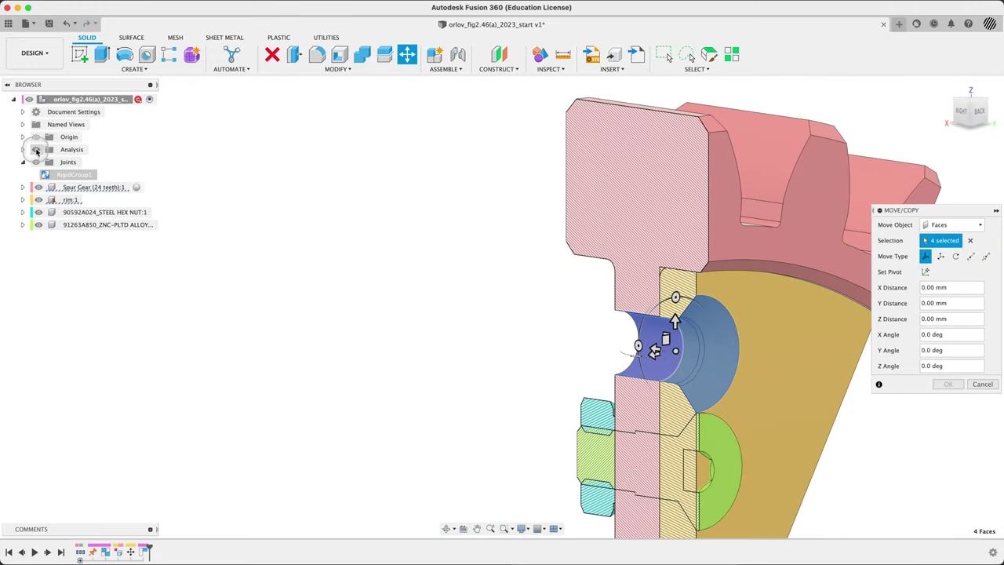
left_click(36, 151)
middle_click_drag(258, 374, 322, 388, "shift")
left_click(36, 153)
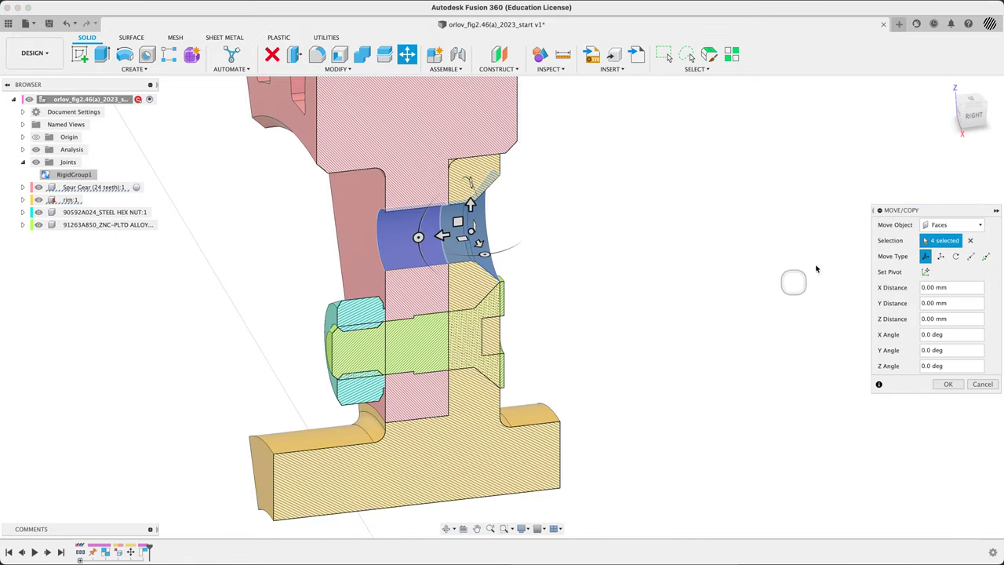
left_click(975, 118)
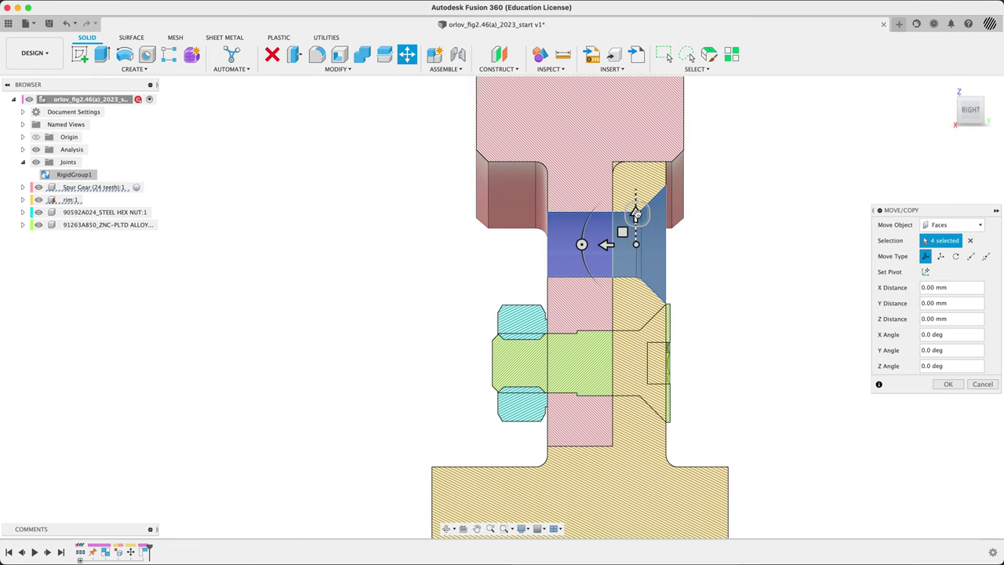
left_click_drag(634, 213, 635, 278)
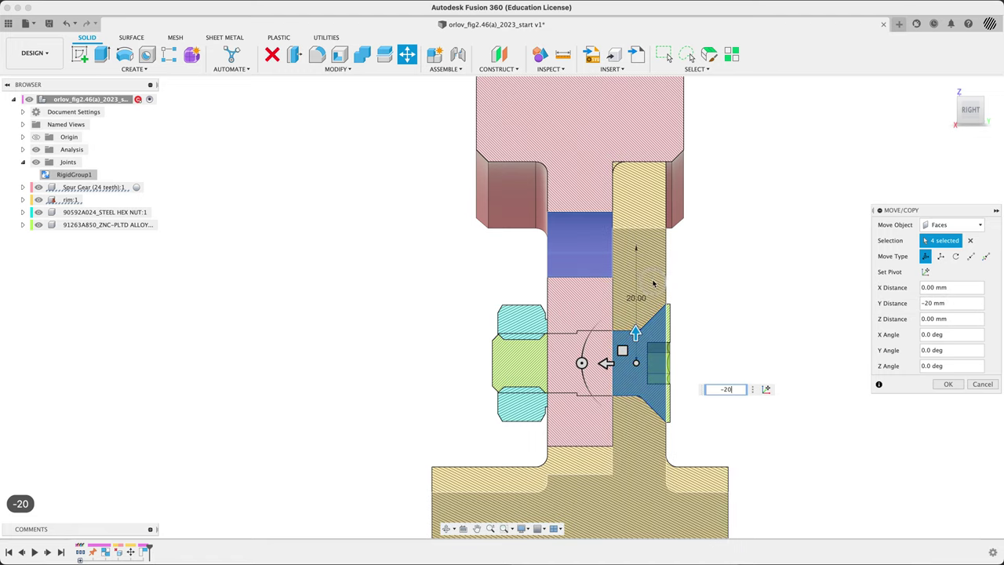
left_click(957, 388)
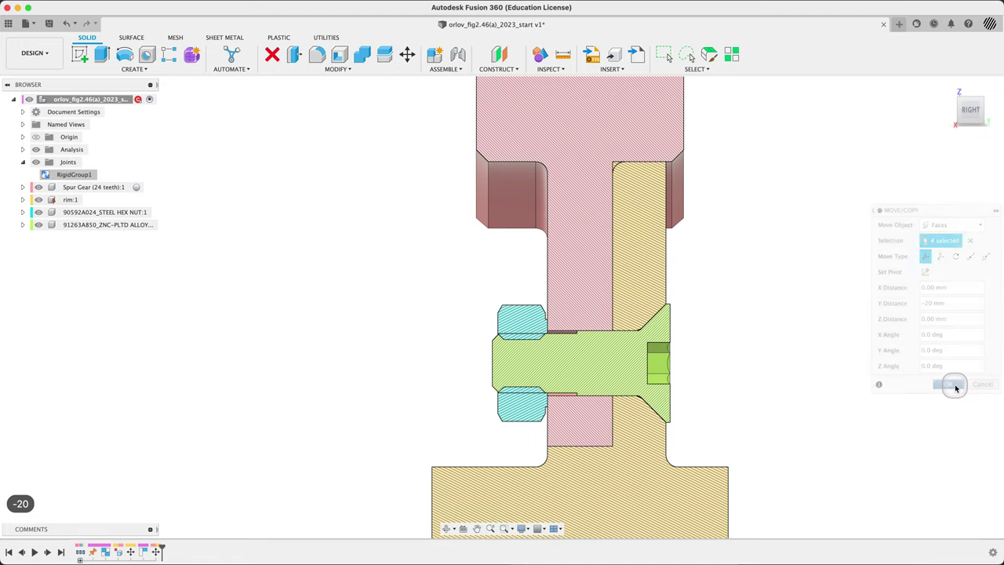
Compare the sectioned assembly with Fig. 46 (c) in the reference PDF, return to the model, and check the spur gear.
middle_click_drag(875, 320, 859, 293, "shift")
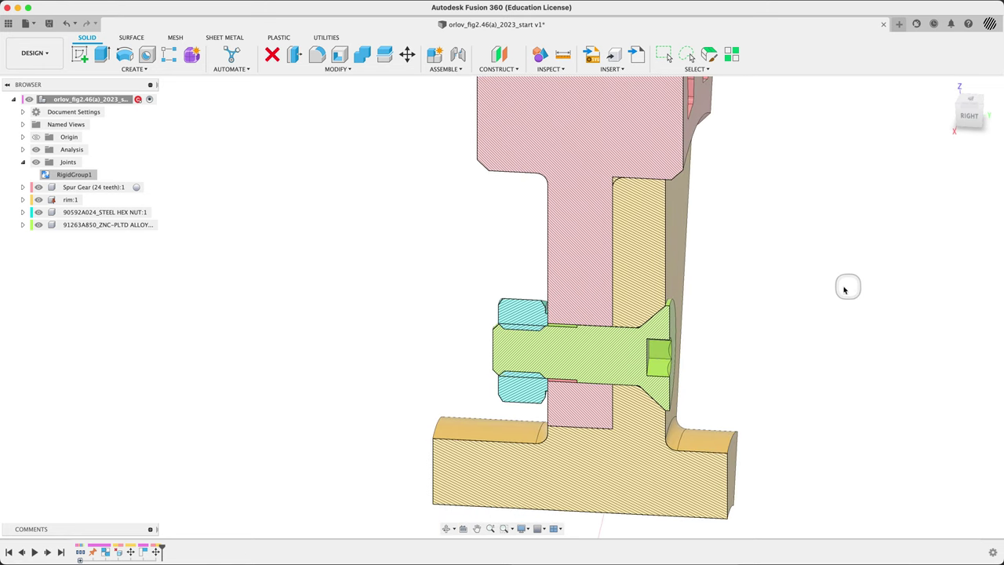
key("super+Tab")
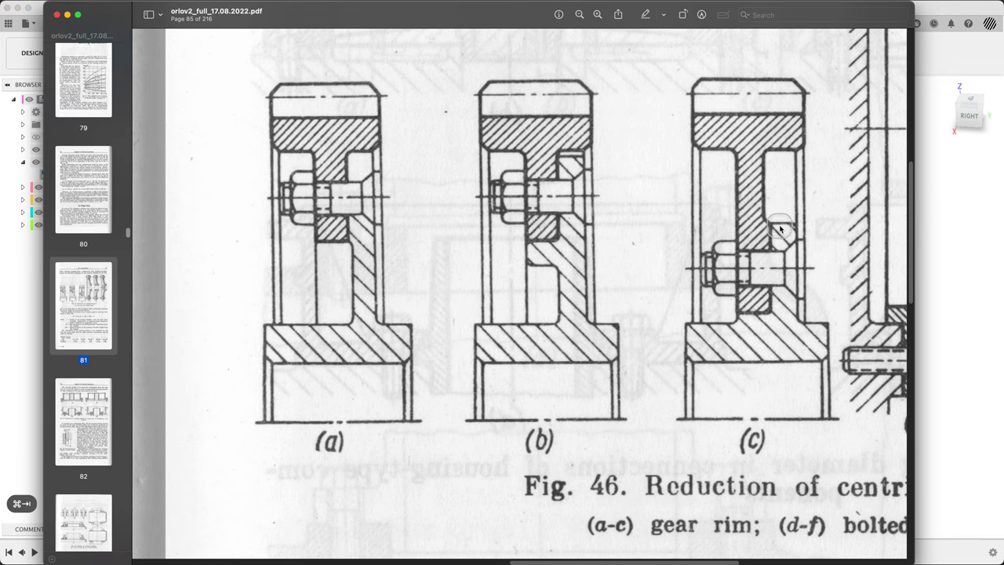
key("super+Tab")
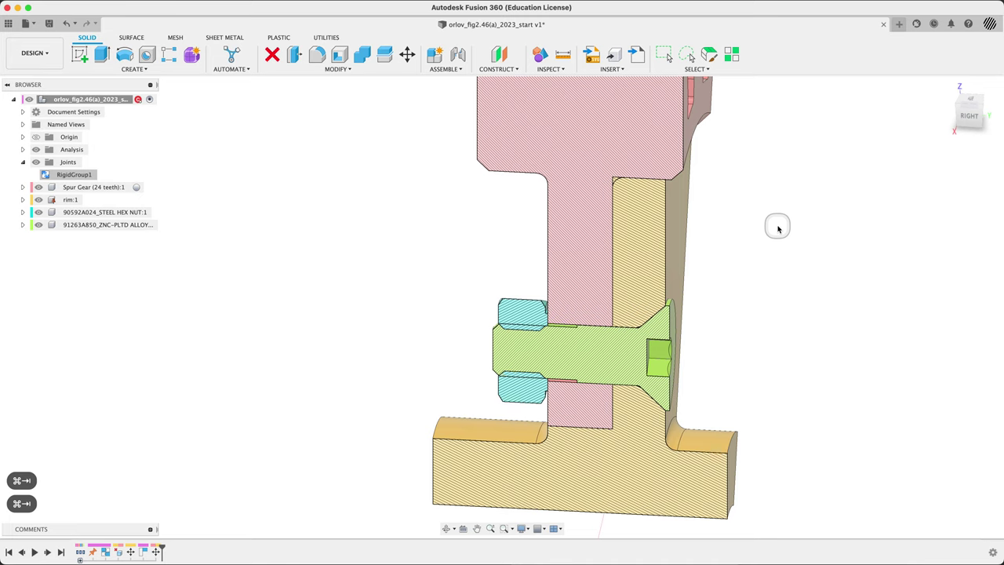
left_click(61, 189)
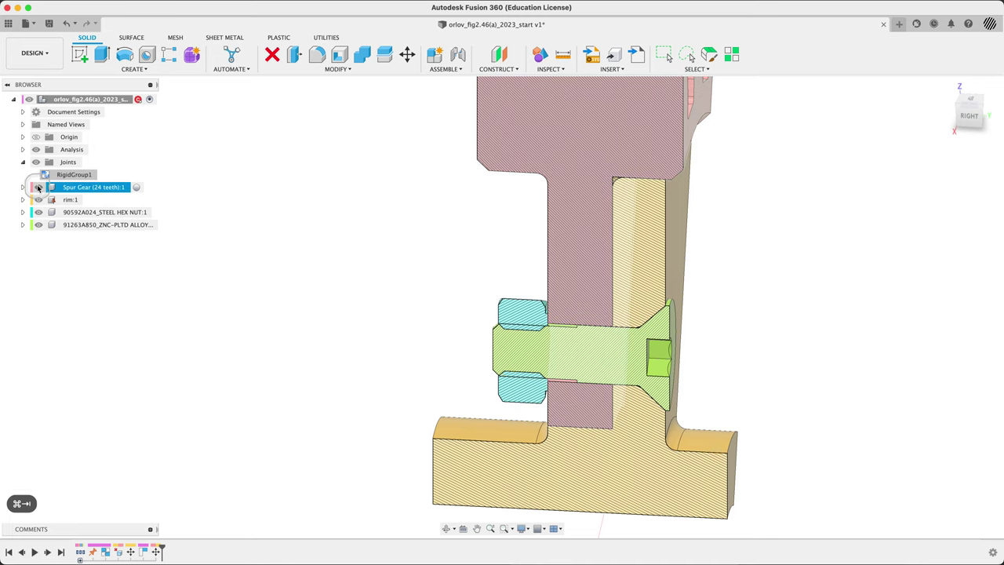
left_click(448, 266)
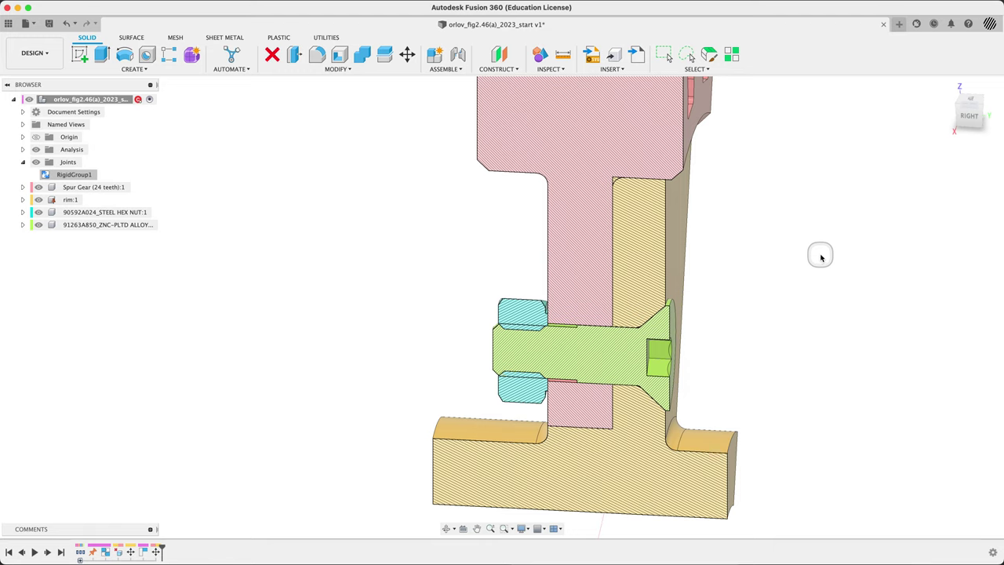
Start a Press Pull offset on the rim's outer cylindrical face, excluding the adjoining gear face.
left_click(294, 53)
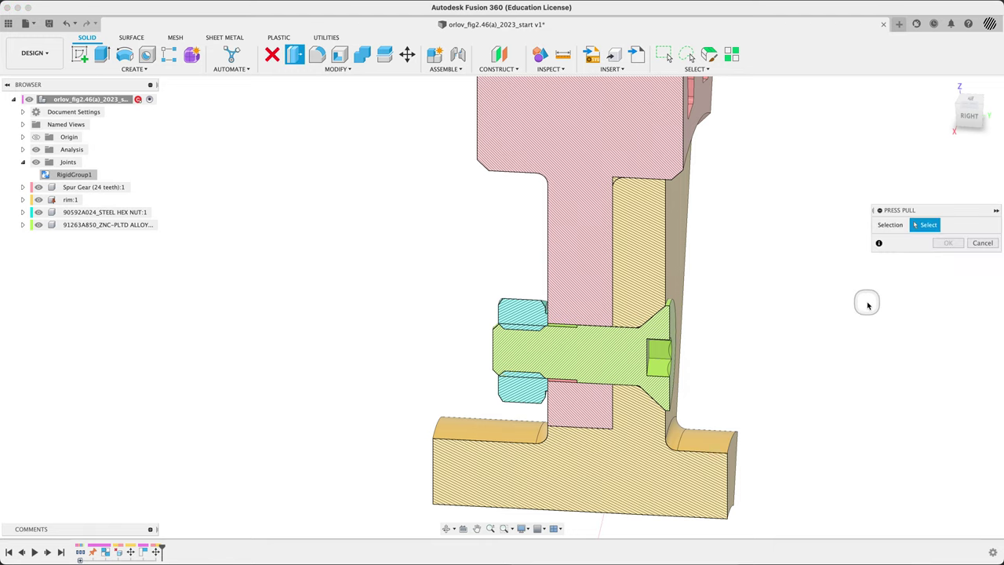
left_click(736, 215)
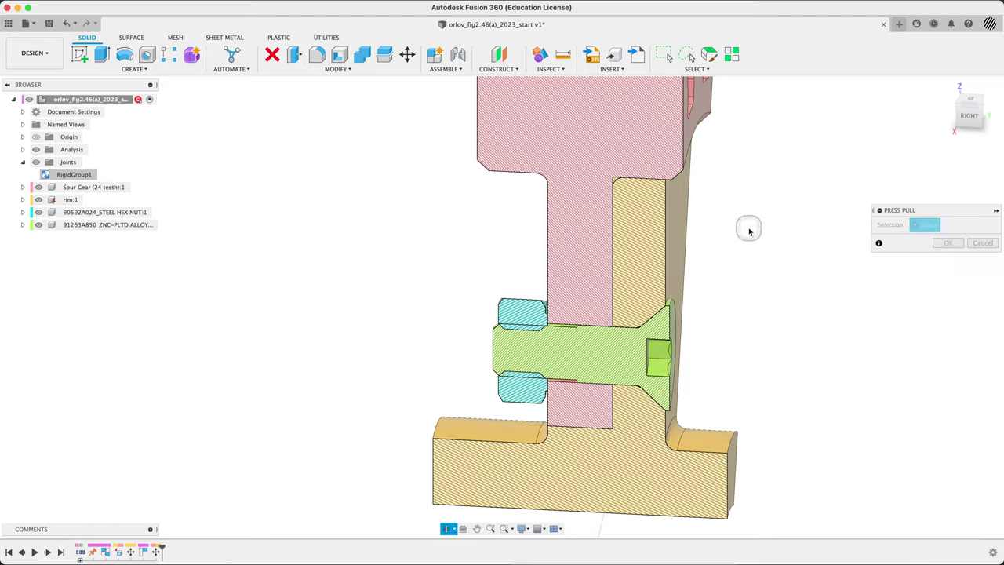
middle_click_drag(744, 228, 642, 188, "shift")
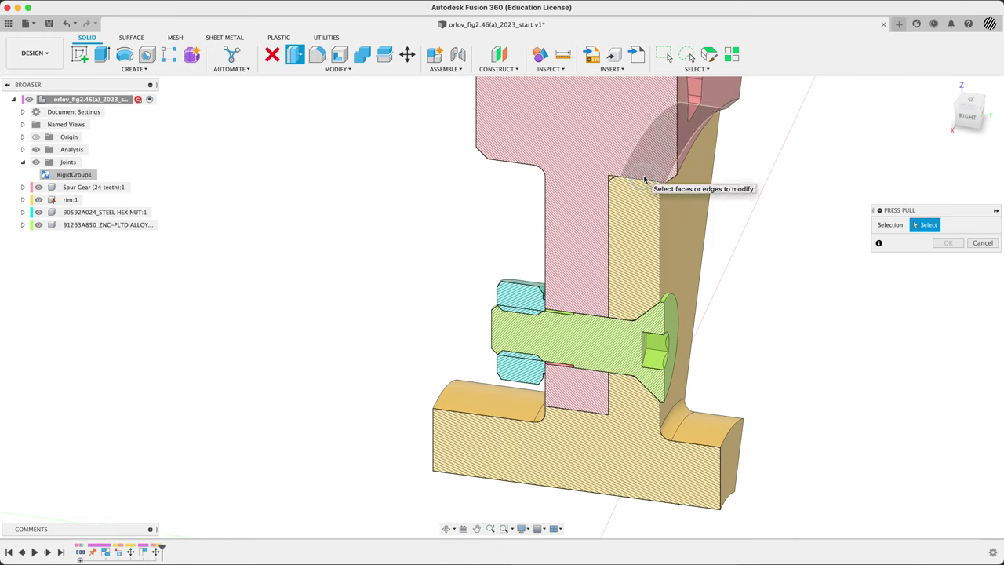
left_click(645, 181)
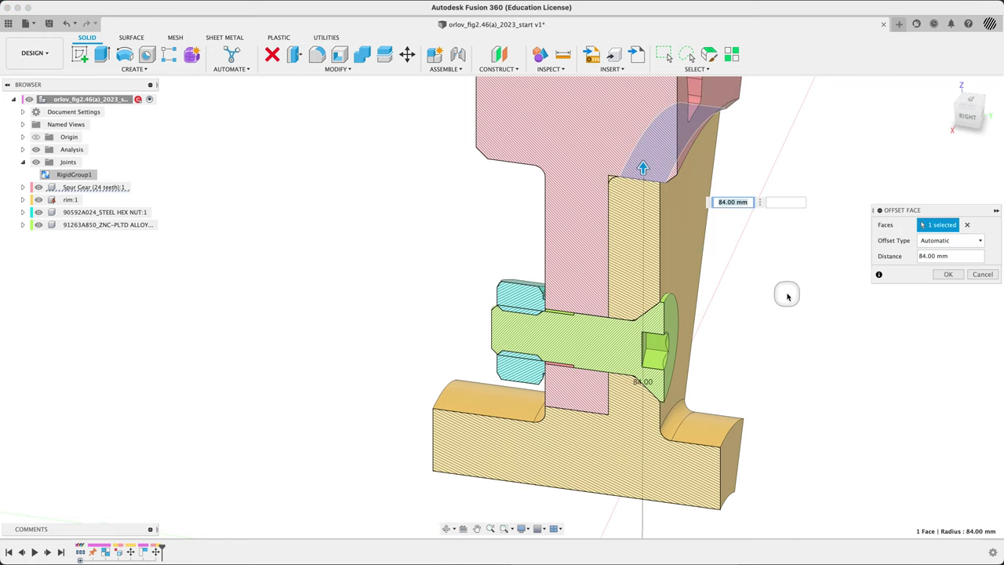
mouse_move(784, 291)
middle_mouse_down("shift")
mouse_move(796, 262)
mouse_move(787, 293)
middle_mouse_up("shift")
left_click(966, 225)
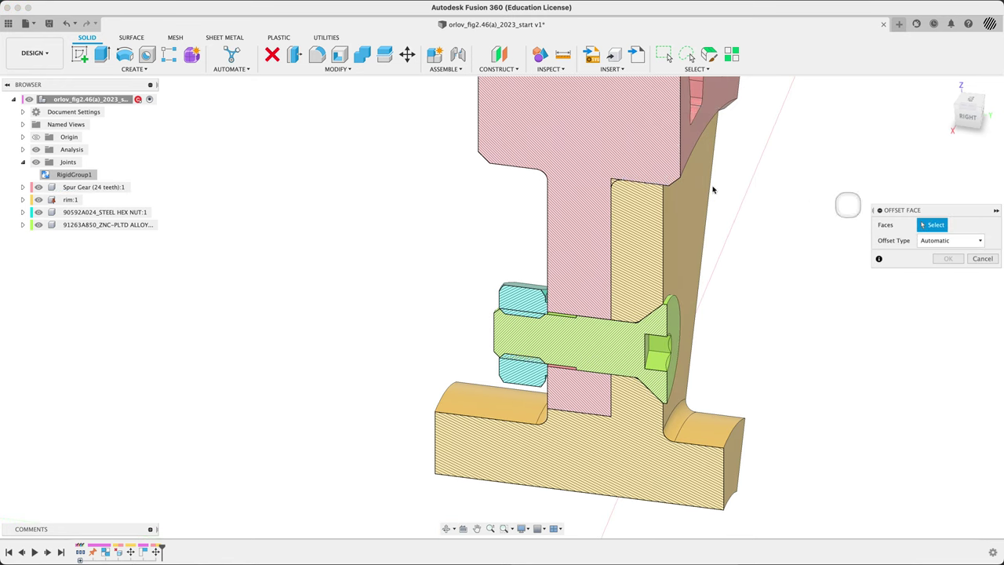
left_click(643, 182)
mouse_move(773, 298)
middle_mouse_down("shift")
mouse_move(775, 253)
mouse_move(782, 285)
middle_mouse_up("shift")
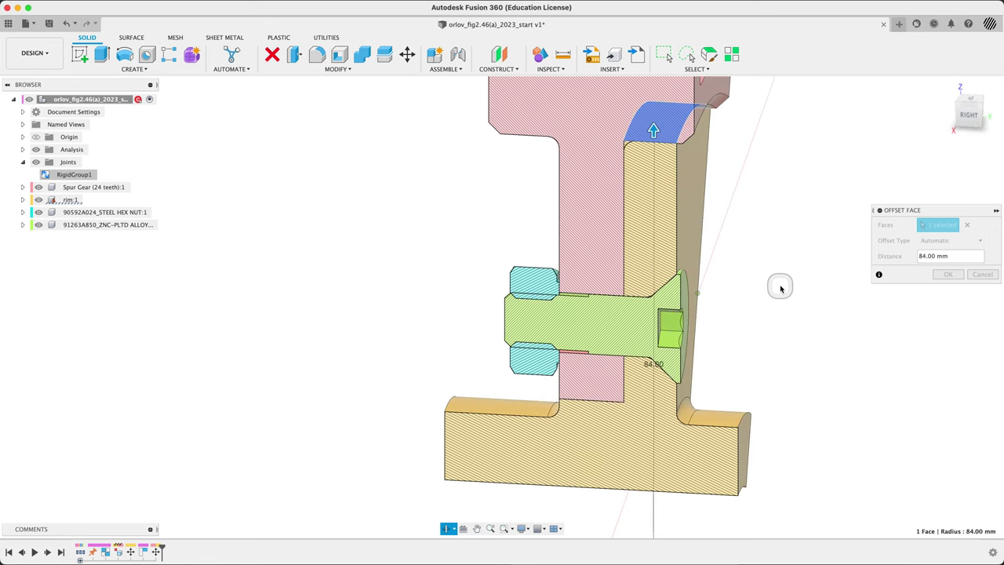
Try to offset the rim's outer cylindrical face inward to about 61.5 mm using the Automatic offset type.
left_click(969, 120)
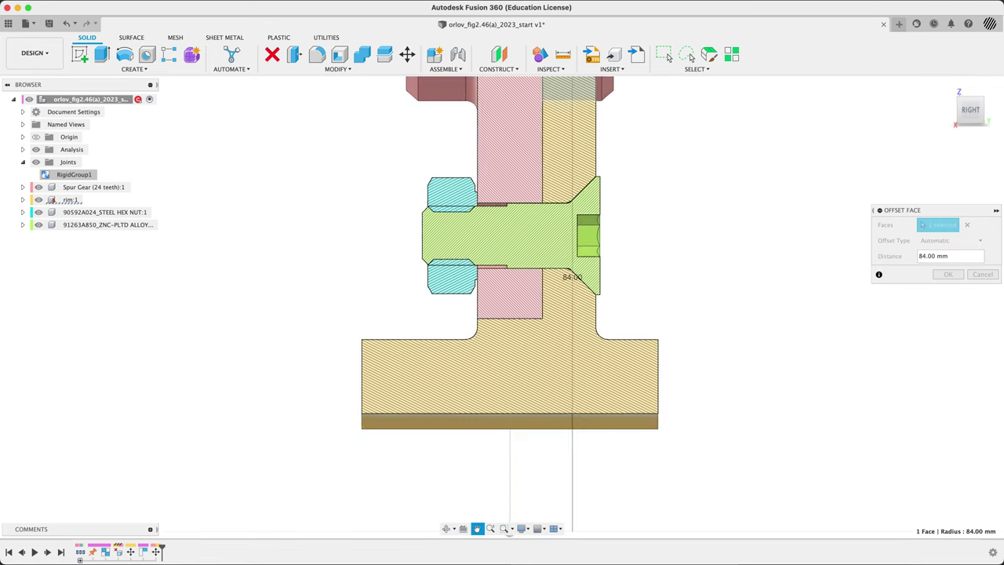
middle_click_drag(720, 177, 728, 213)
middle_click_drag(665, 184, 679, 235)
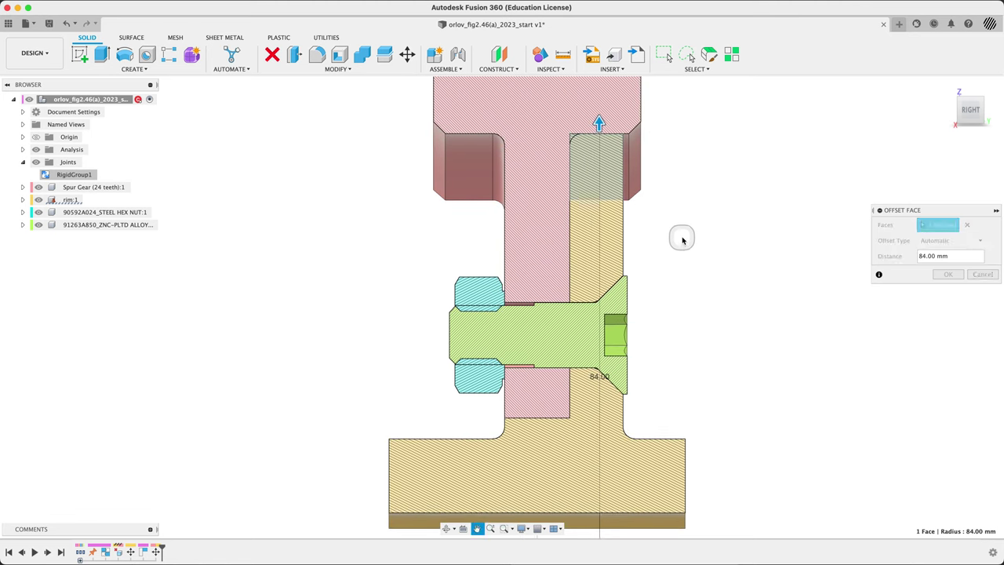
left_click_drag(600, 125, 600, 246)
middle_click_drag(771, 307, 668, 253)
left_click_drag(571, 202, 572, 218)
Switch the offset type to New Offset and pull the rim's outer cylindrical face toward the hub by about -18.65 mm.
left_click(952, 243)
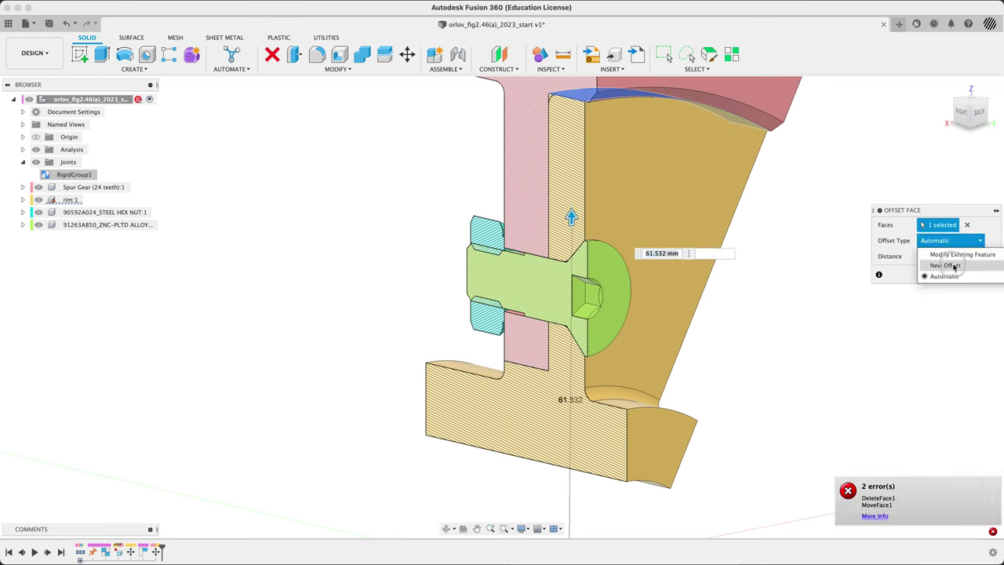
left_click(947, 265)
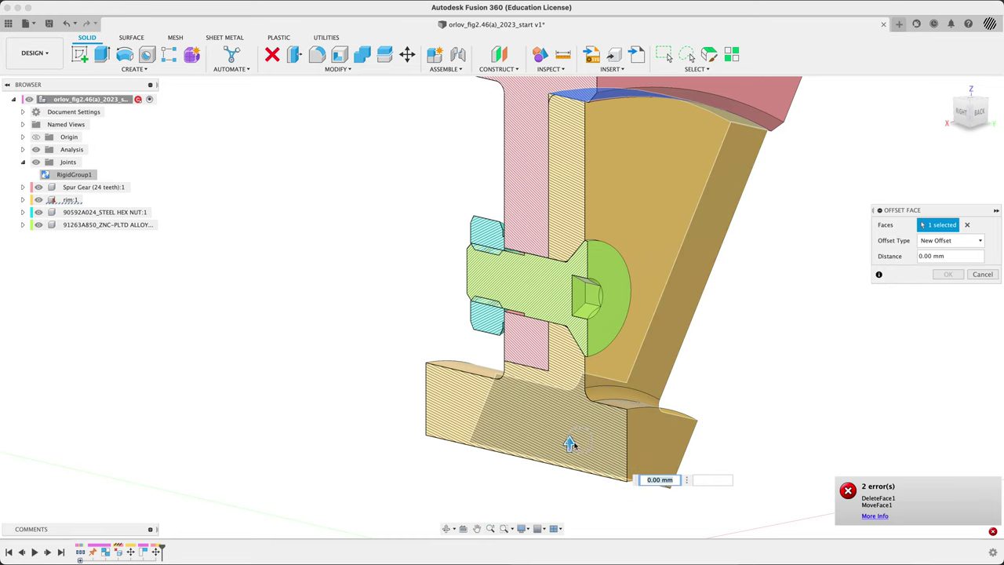
left_click_drag(569, 443, 580, 485)
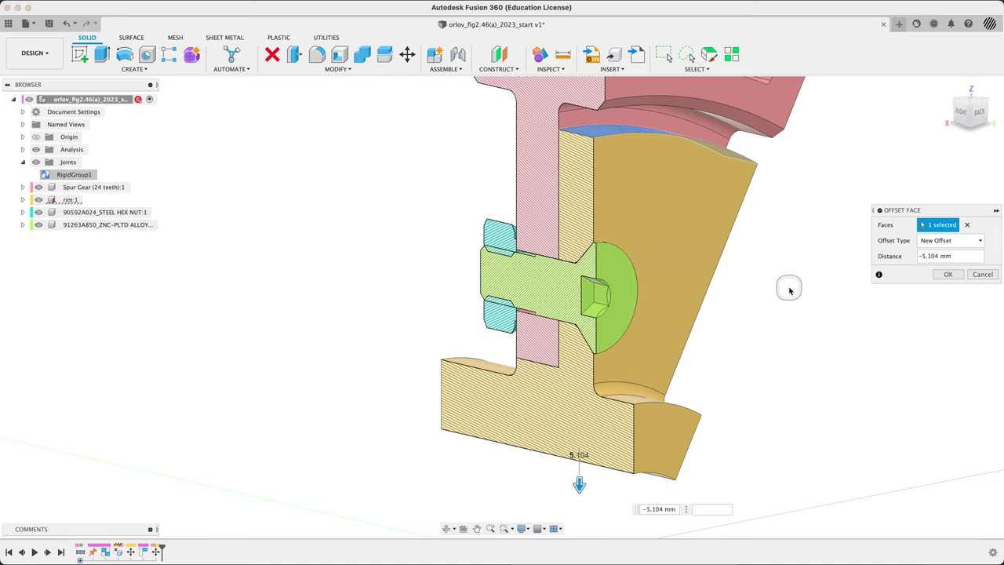
left_click(944, 243)
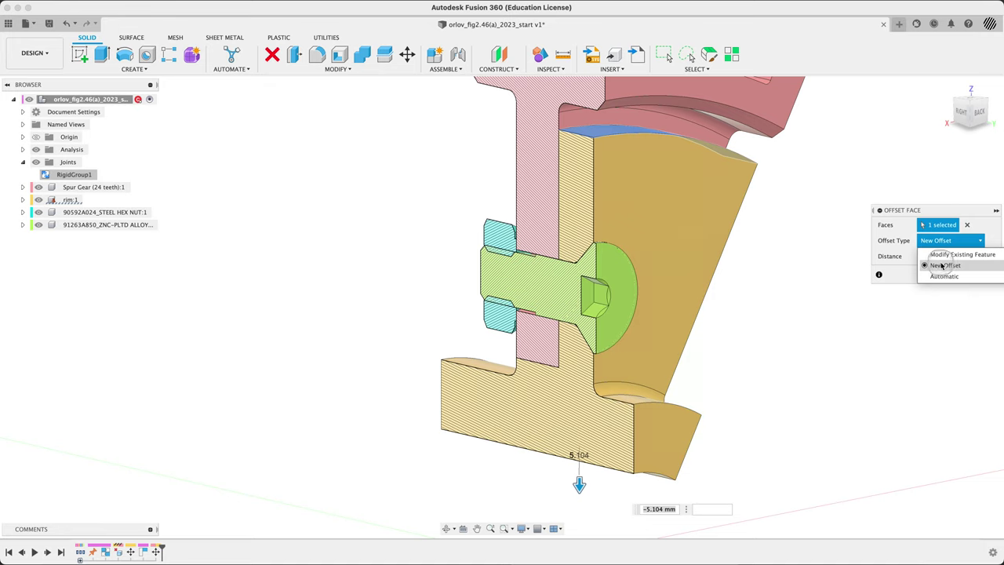
left_click(943, 267)
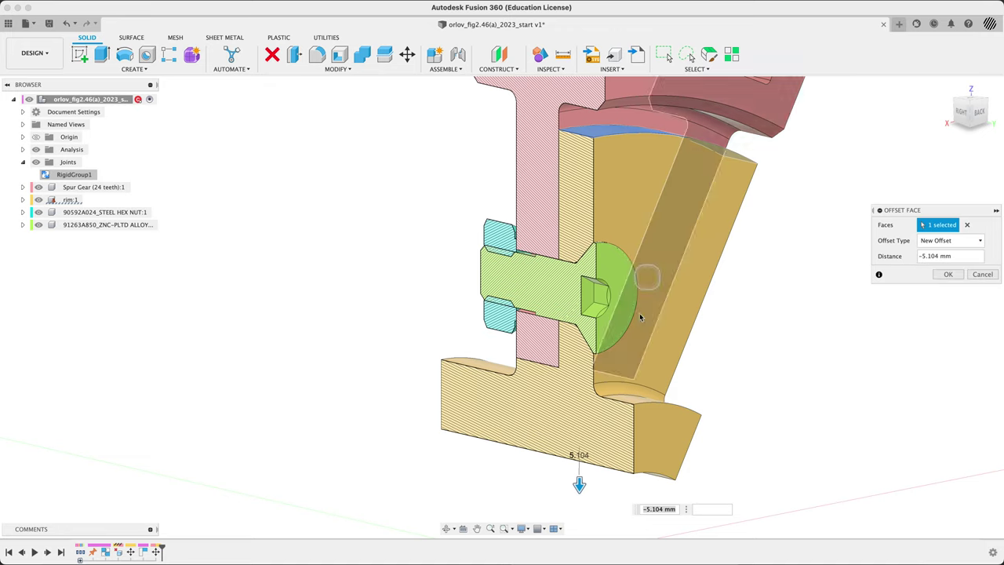
left_click_drag(580, 493, 579, 521)
middle_click_drag(746, 353, 746, 284)
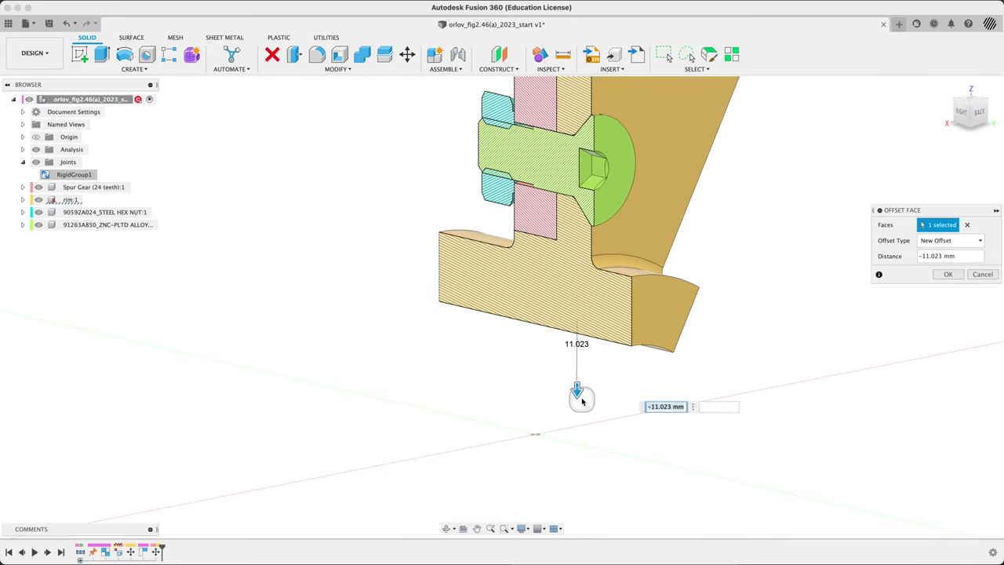
left_click_drag(577, 393, 577, 433)
scroll(802, 283, "down", 5)
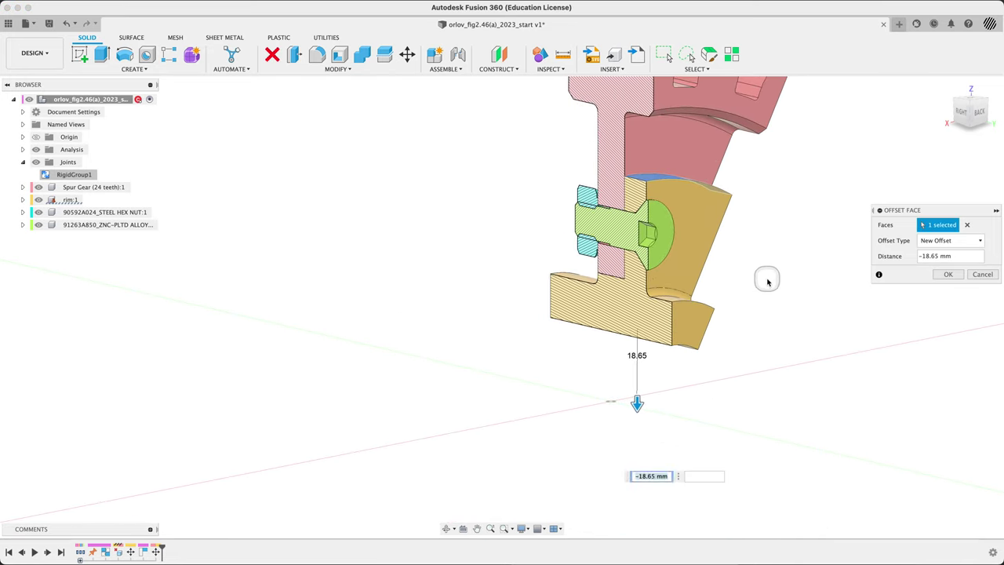
middle_click_drag(764, 277, 722, 287)
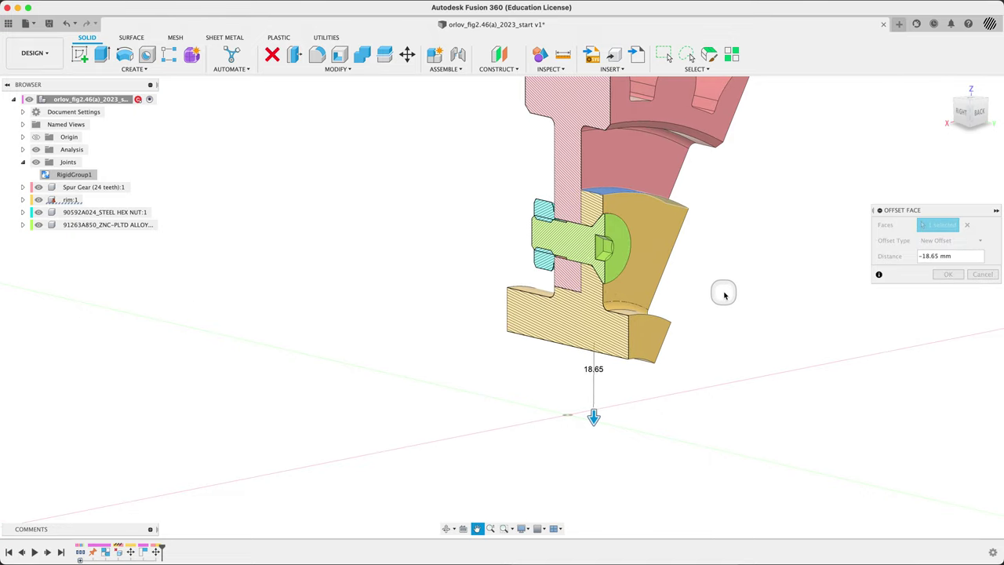
Set the rim face's offset distance to -20 mm, check the preview in section, and apply the offset.
left_click(961, 117)
middle_click_drag(320, 353, 507, 307)
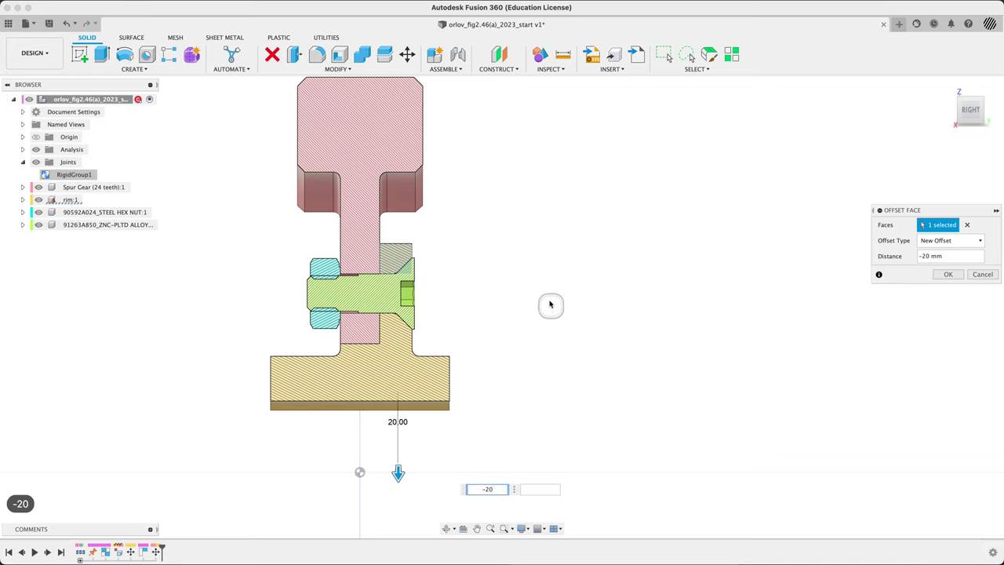
mouse_move(557, 273)
middle_mouse_down("shift")
mouse_move(512, 294)
mouse_move(484, 287)
mouse_move(488, 277)
mouse_move(567, 280)
middle_mouse_up("shift")
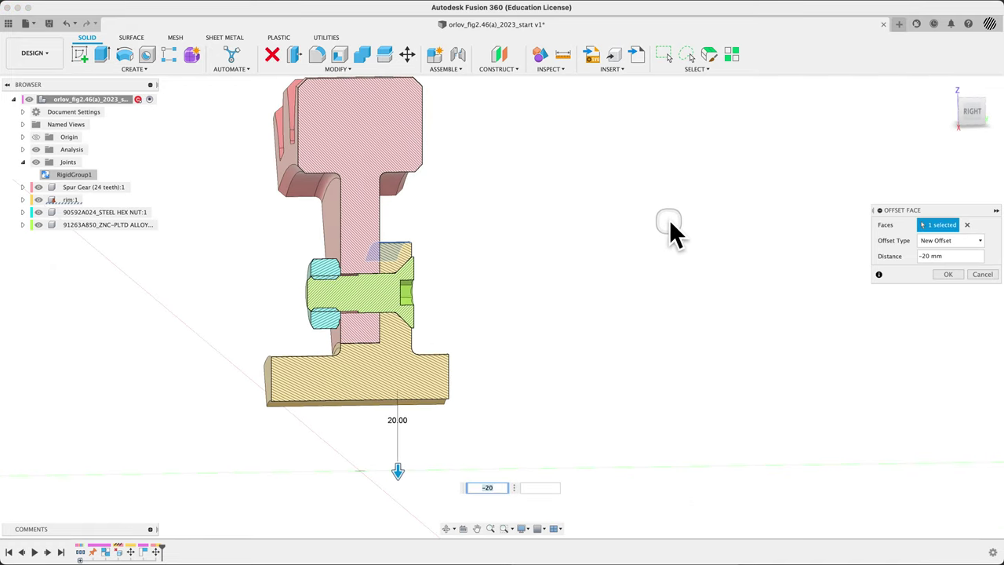
middle_click_drag(532, 260, 498, 278, "shift")
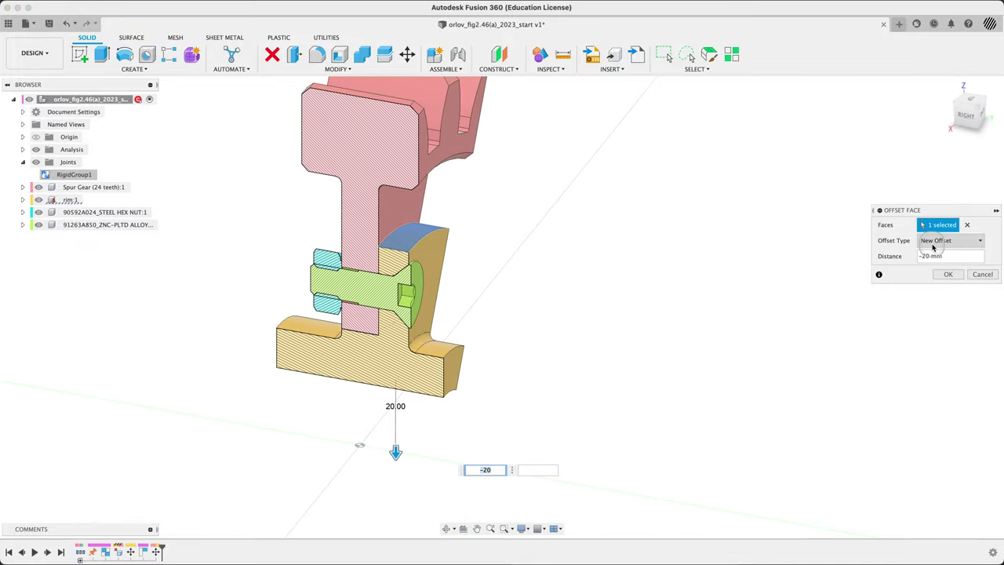
left_click(949, 276)
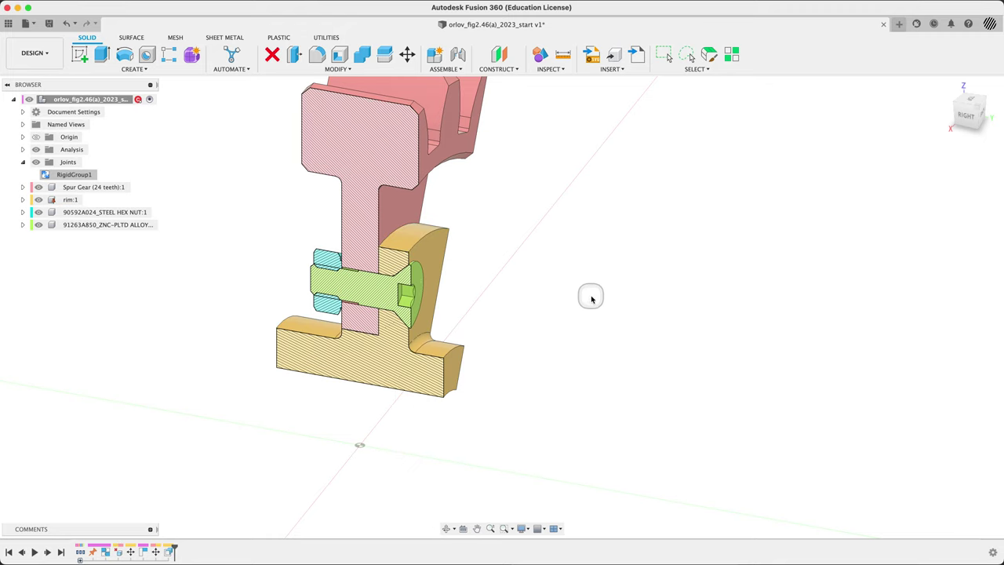
Compare the shortened rim with Fig. 46 (c) in the reference PDF and return to the model.
middle_click_drag(591, 298, 612, 288, "shift")
key("super+Tab")
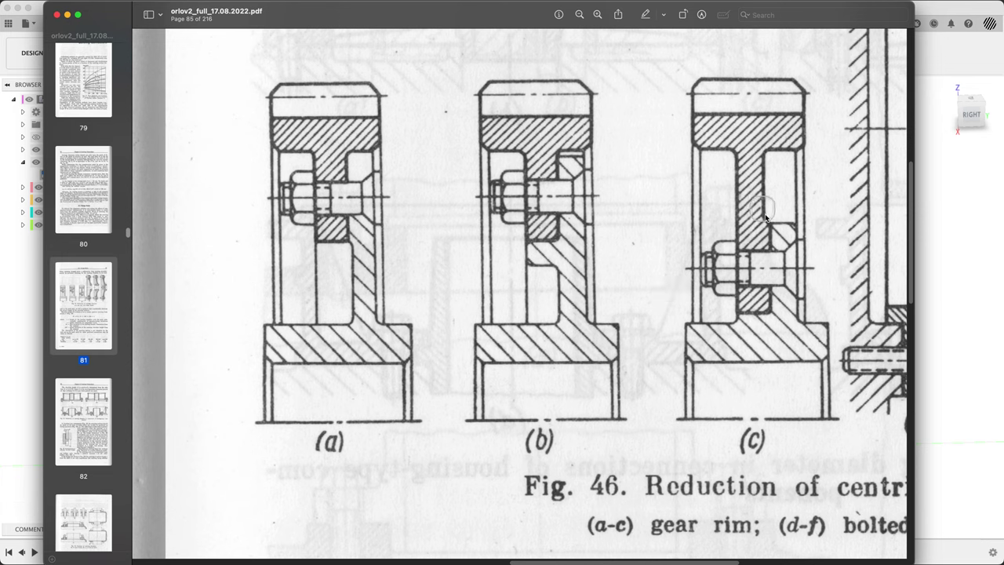
key("super+Tab")
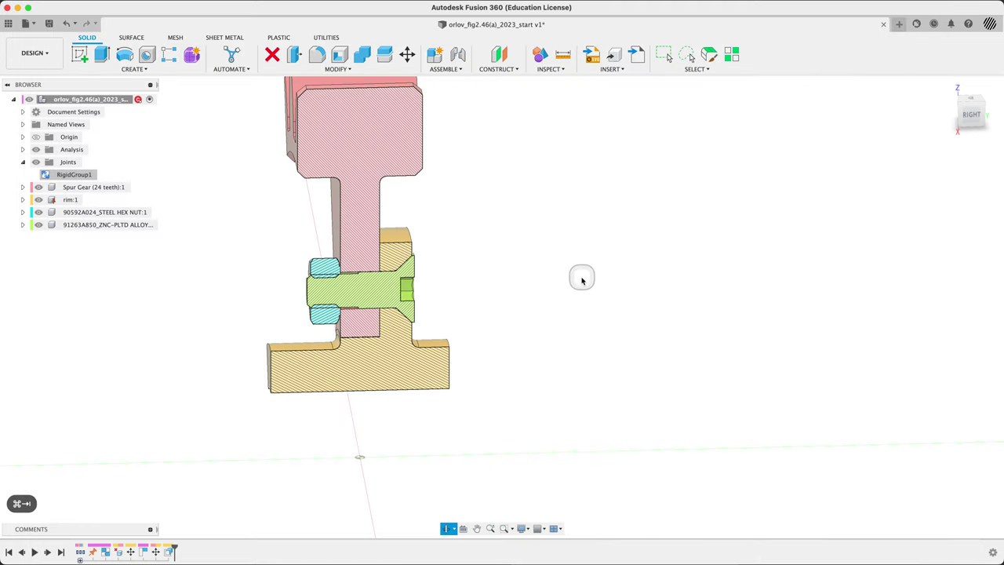
Hide the section analysis and examine the complete assembly from the nut side and the screw-head side.
middle_click_drag(581, 280, 609, 267, "shift")
left_click(70, 161)
left_click(35, 151)
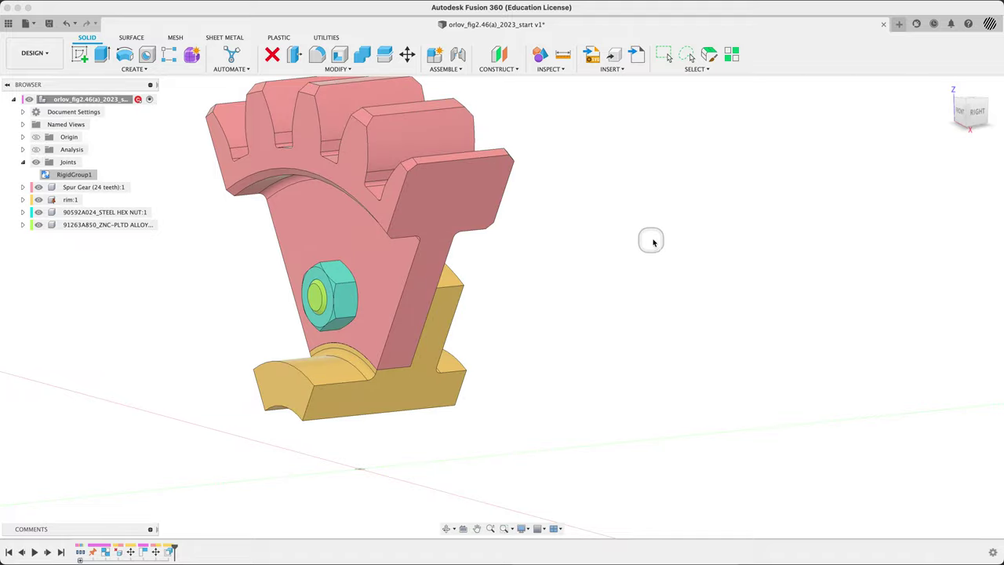
mouse_move(649, 238)
middle_mouse_down("shift")
mouse_move(709, 240)
mouse_move(758, 227)
mouse_move(771, 193)
mouse_move(731, 240)
mouse_move(567, 260)
mouse_move(585, 211)
mouse_move(591, 241)
mouse_move(632, 247)
mouse_move(666, 214)
mouse_move(641, 222)
middle_mouse_up("shift")
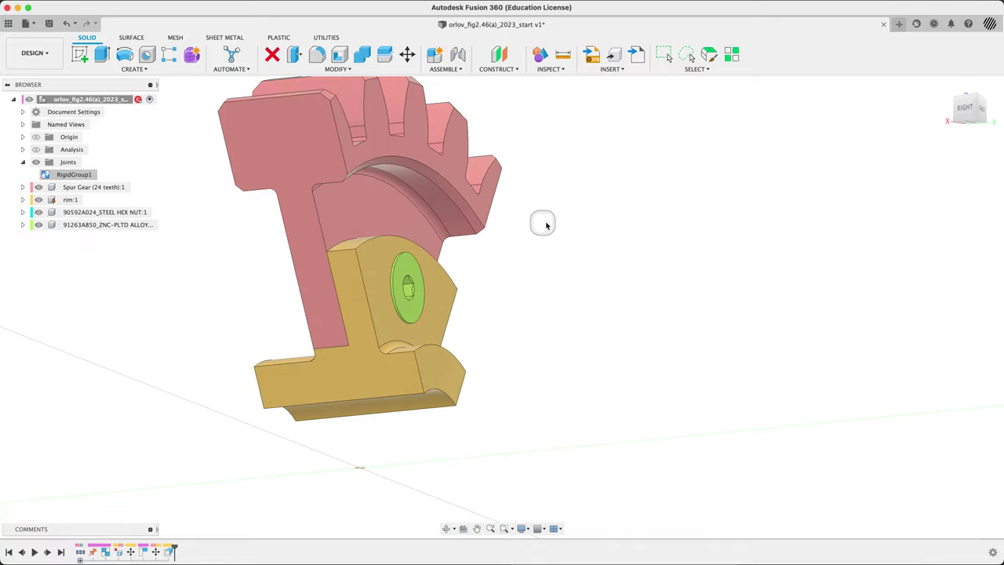
middle_click_drag(544, 220, 576, 204, "shift")
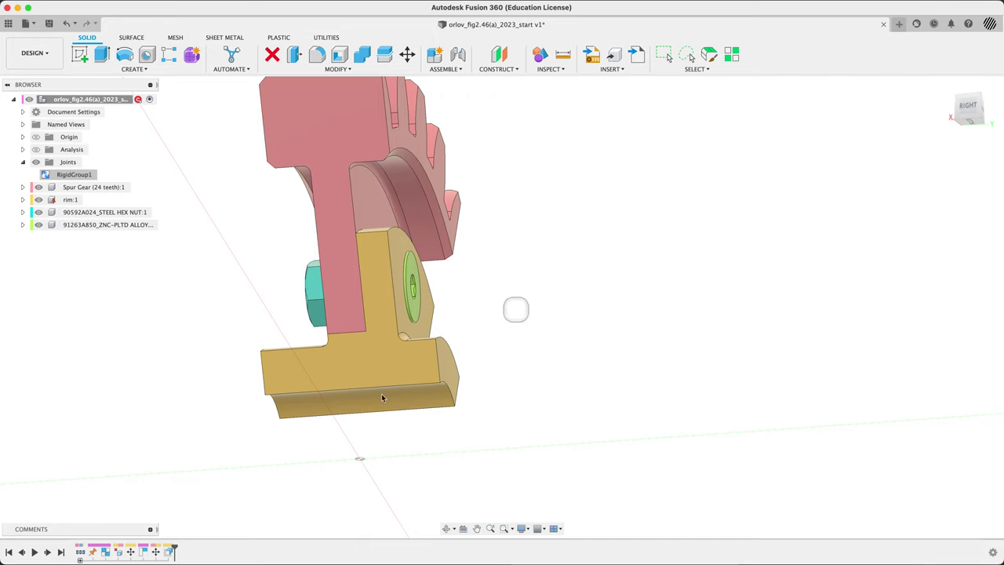
Review the faces selected in the spur gear's earlier face-deletion feature and close it without changing the selection.
double_click(118, 551)
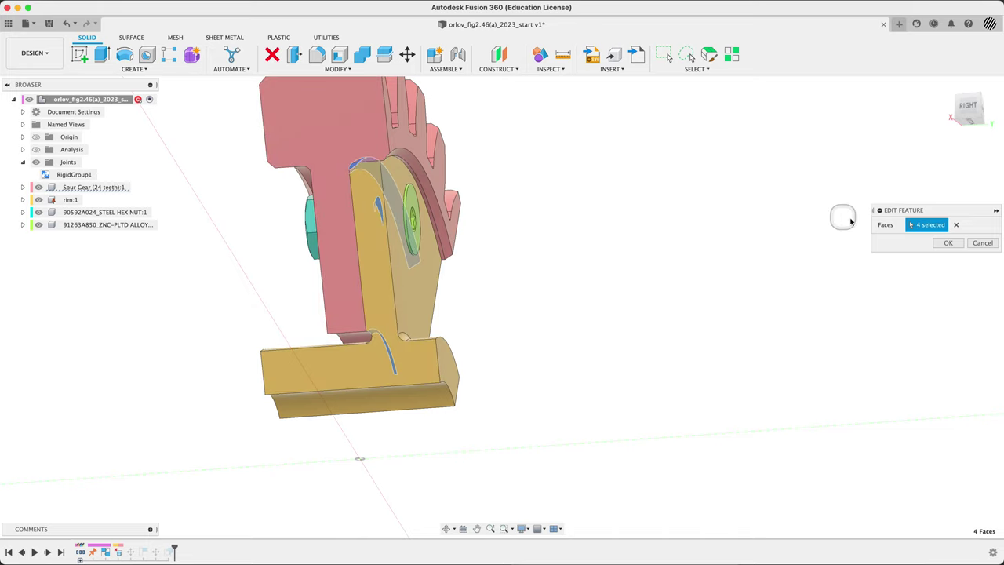
key("Return")
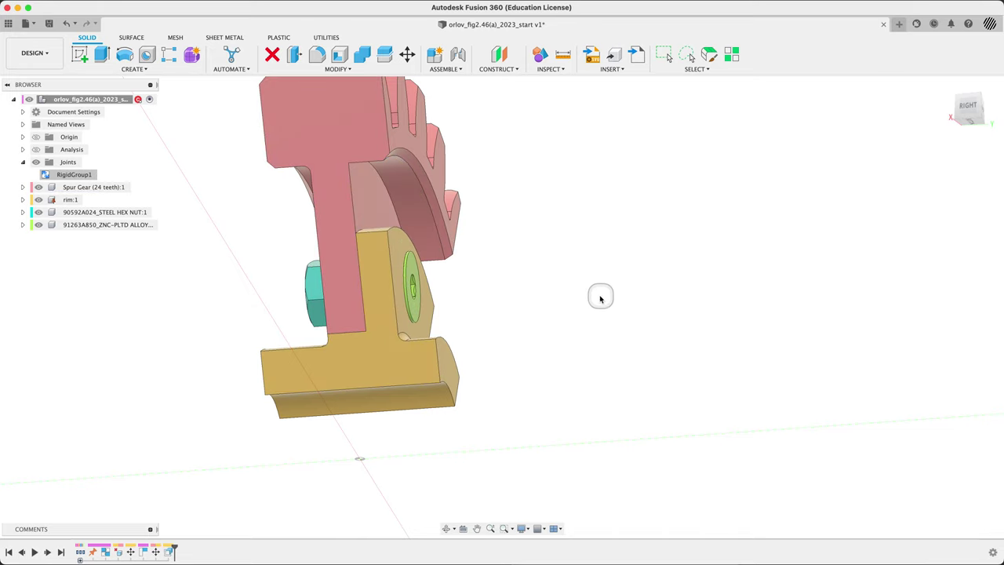
mouse_move(600, 298)
middle_mouse_down("shift")
mouse_move(614, 306)
mouse_move(644, 287)
mouse_move(587, 287)
mouse_move(583, 274)
mouse_move(594, 309)
mouse_move(560, 314)
mouse_move(571, 291)
mouse_move(594, 306)
middle_mouse_up("shift")
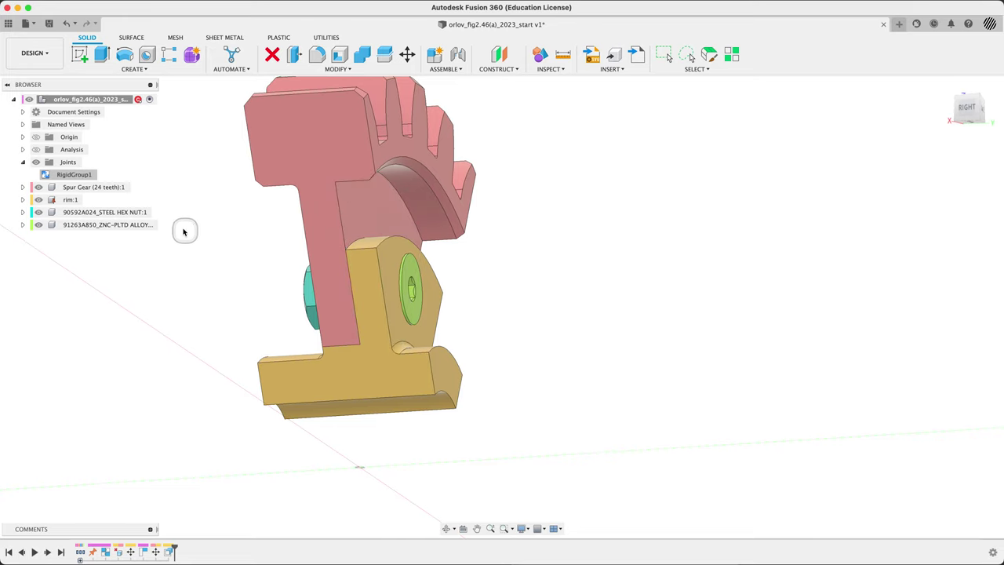
Activate the spur gear component and briefly show the section analysis to check the contact between gear web and rim.
left_click(331, 168)
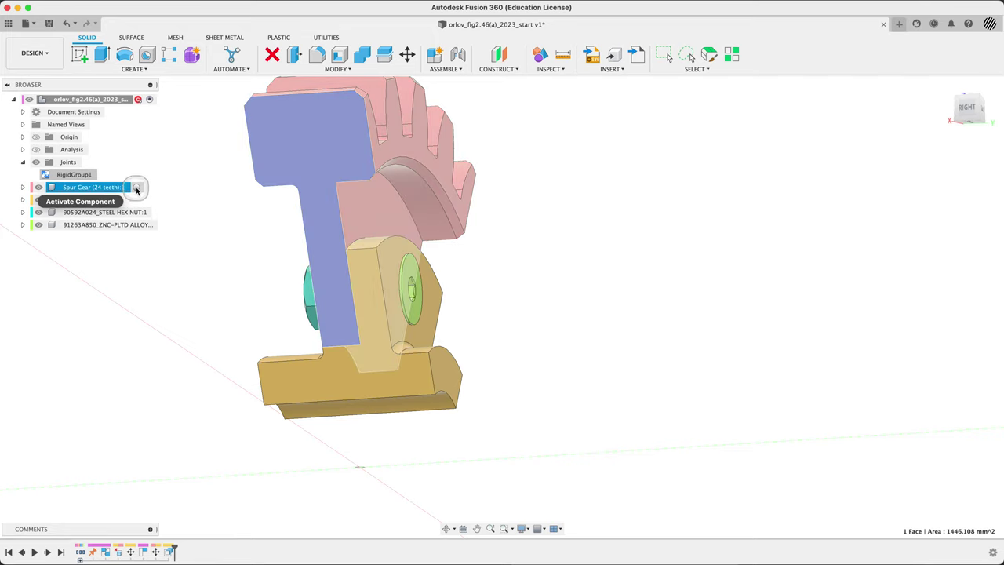
left_click(136, 188)
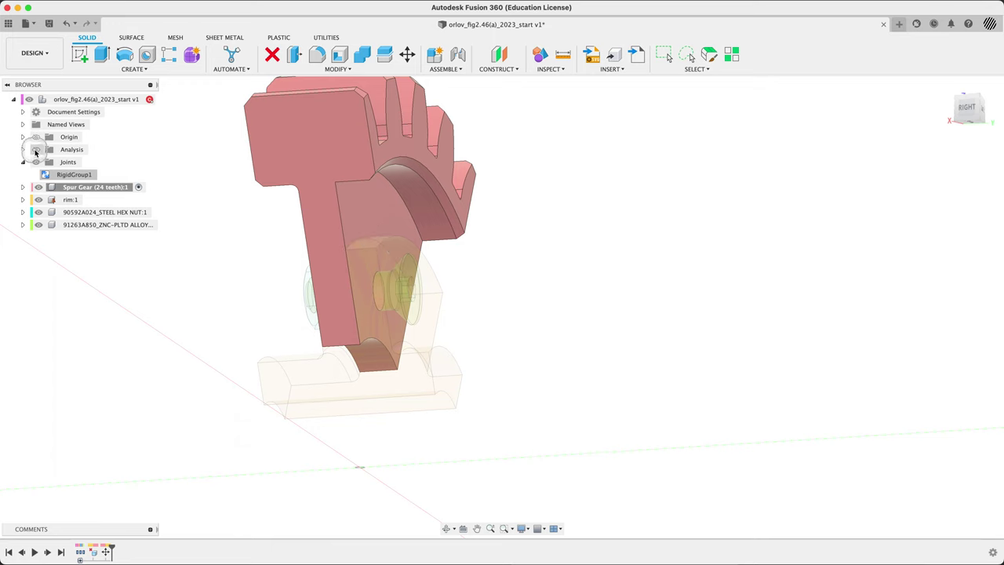
left_click(35, 150)
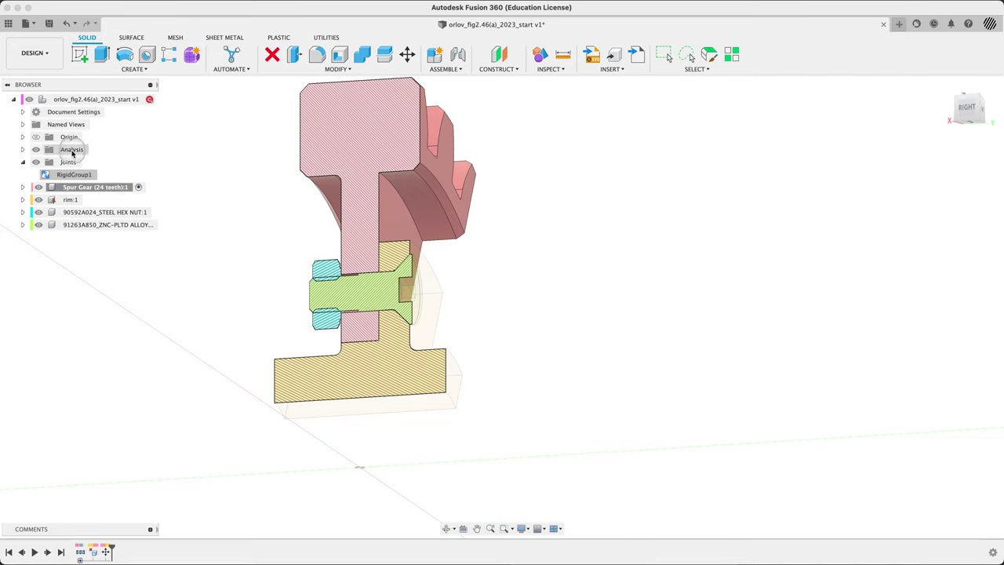
left_click(36, 150)
left_click(175, 204)
Create a sketch on the gear web's rim-side face, project the rim's outer arc edge into it, and finish the sketch.
middle_click_drag(208, 238, 413, 230, "shift")
left_click(399, 213)
right_click(398, 212)
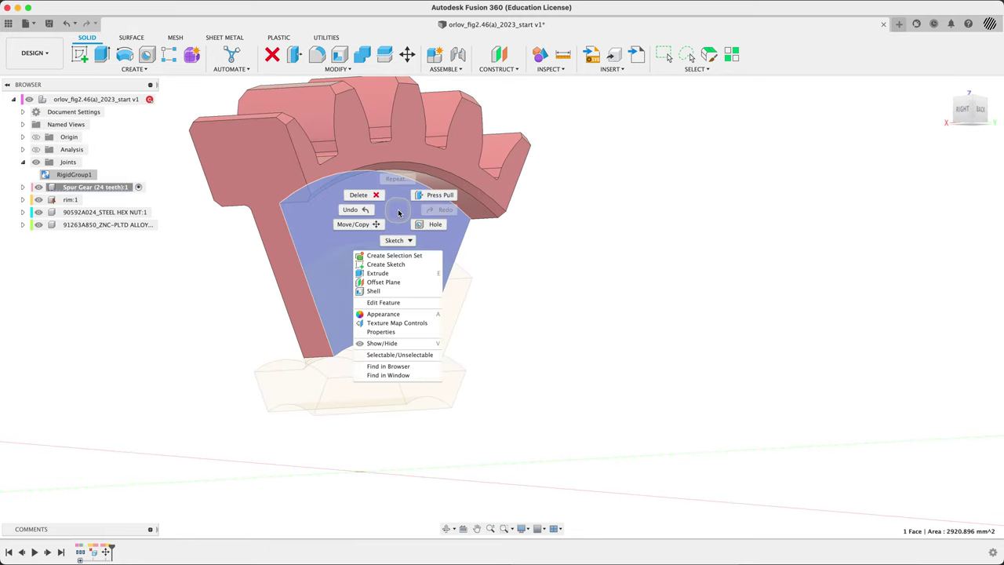
left_click(414, 268)
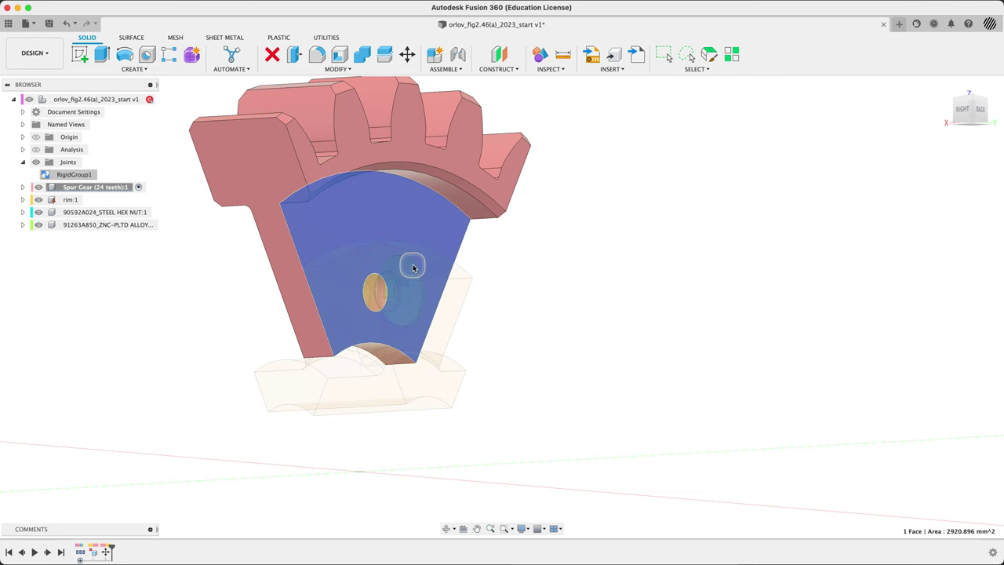
key("p")
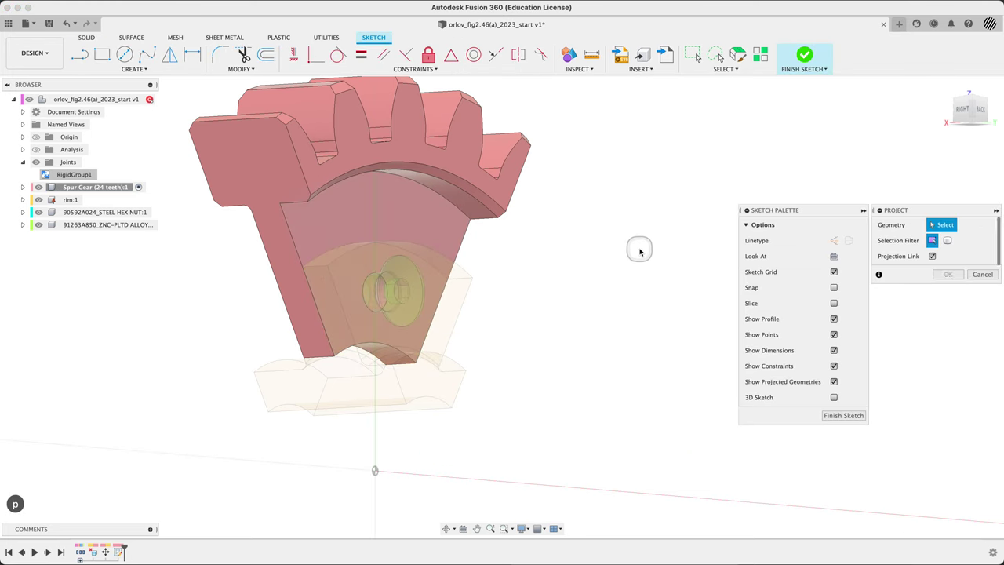
left_click(439, 248)
left_click(951, 274)
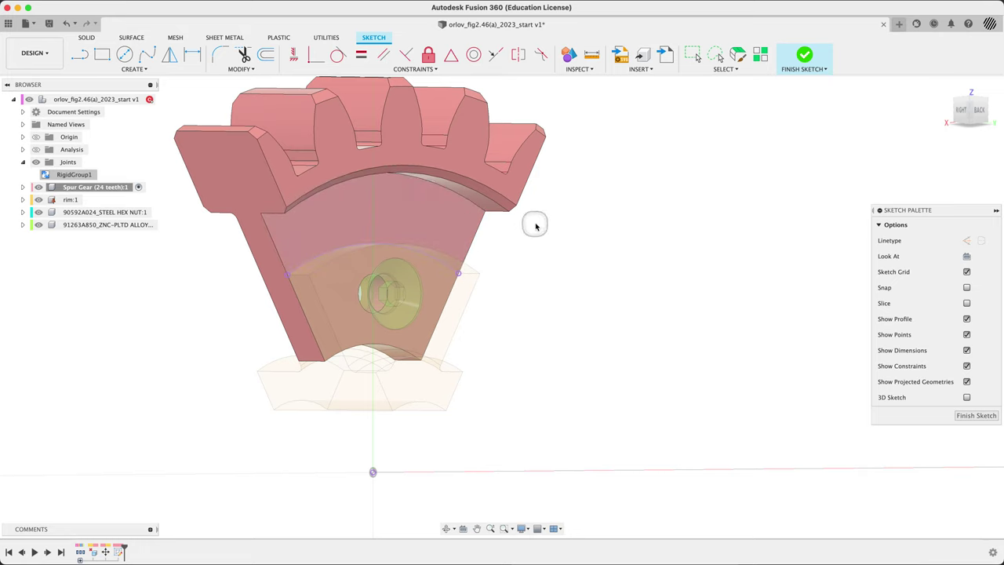
left_click(804, 56)
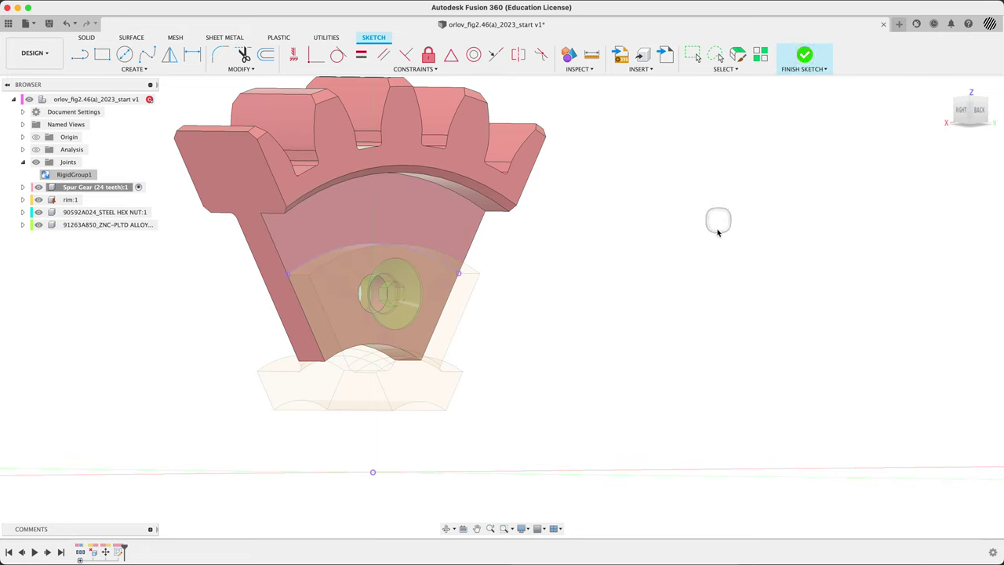
Extrude the web profile above the projected rim arc by -2 mm as a cut into the spur gear.
key("e")
left_click(426, 228)
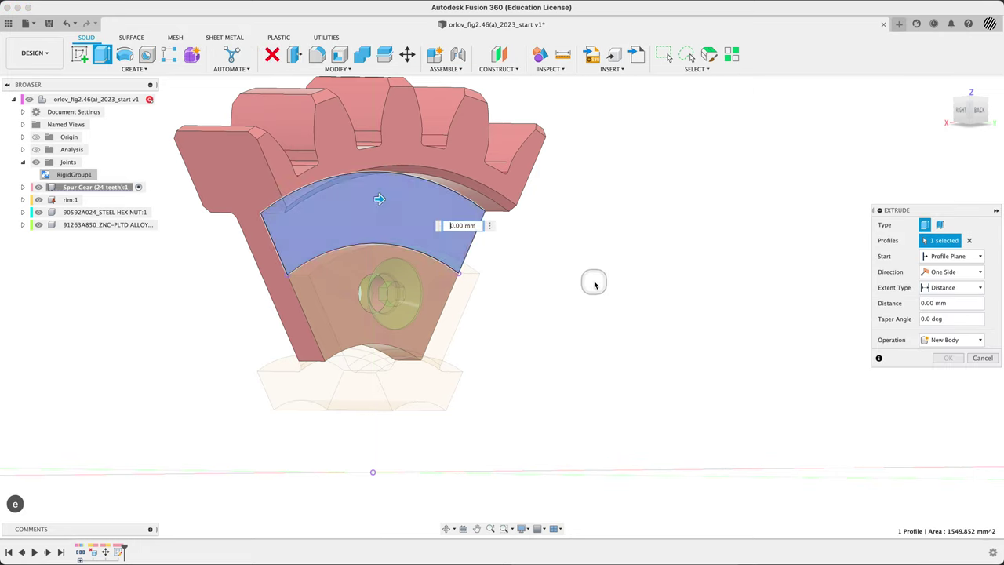
middle_click_drag(531, 280, 605, 280, "shift")
left_click_drag(386, 202, 361, 199)
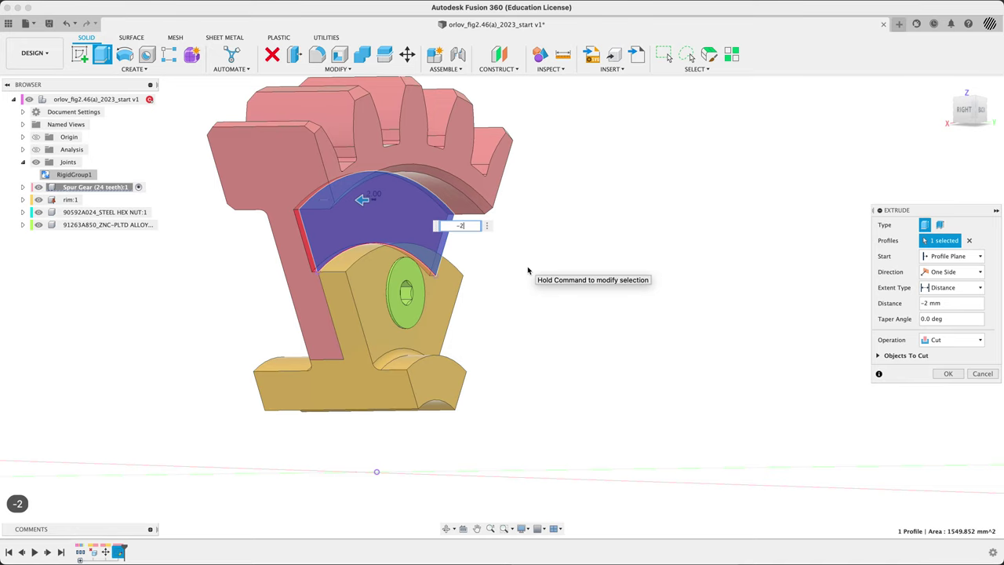
left_click(947, 373)
Compare the recessed gear web with Fig. 46 (c) in the reference PDF and reactivate the top-level assembly.
mouse_move(659, 345)
middle_mouse_down("shift")
mouse_move(686, 316)
mouse_move(669, 333)
mouse_move(670, 352)
middle_mouse_up("shift")
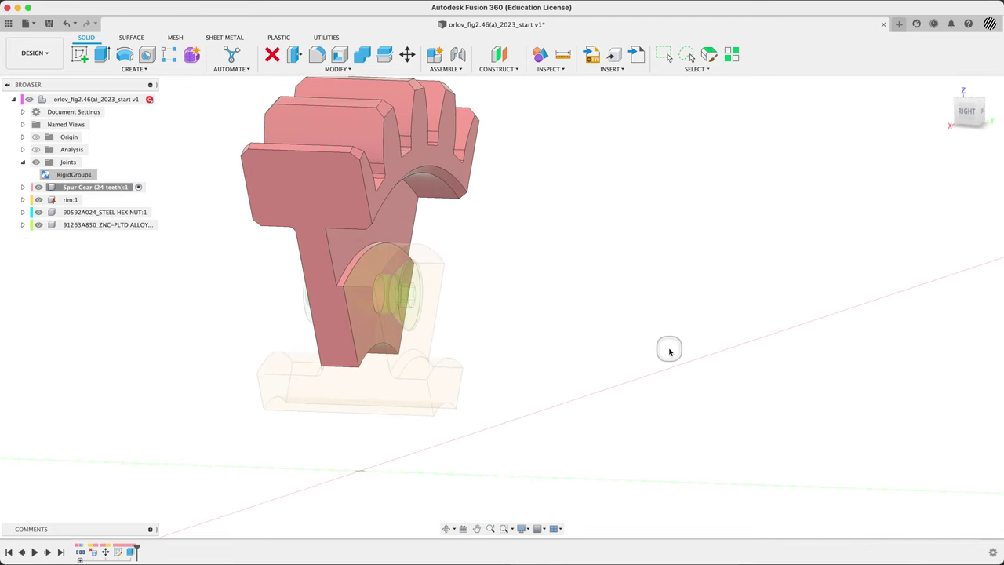
key("super+Tab")
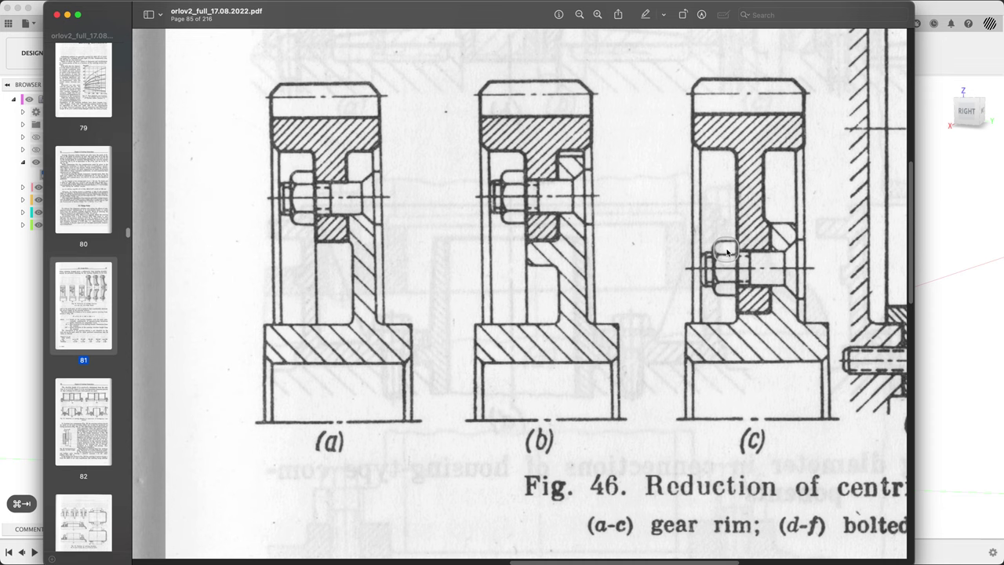
key("super+Tab")
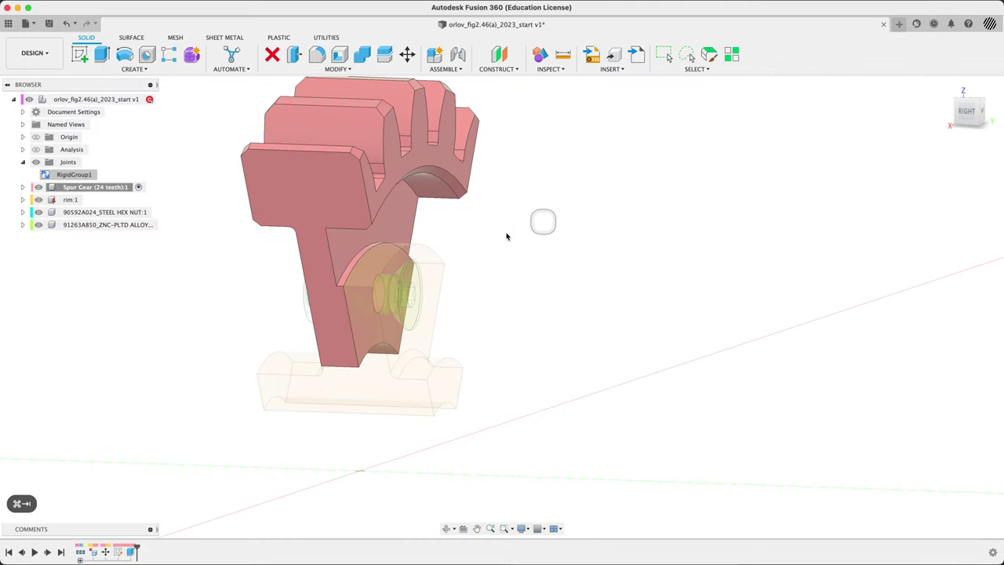
middle_click_drag(504, 245, 506, 227, "shift")
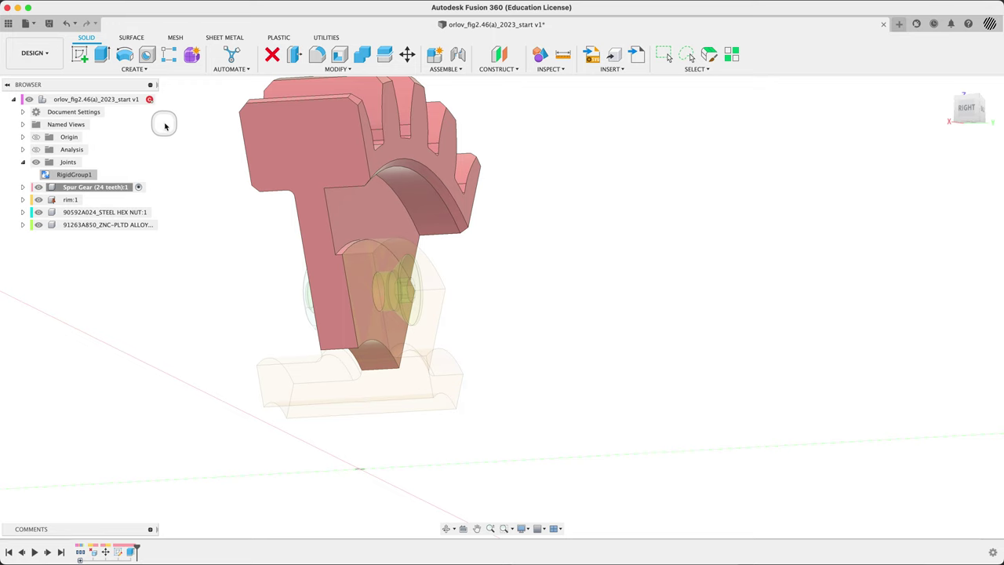
left_click(149, 100)
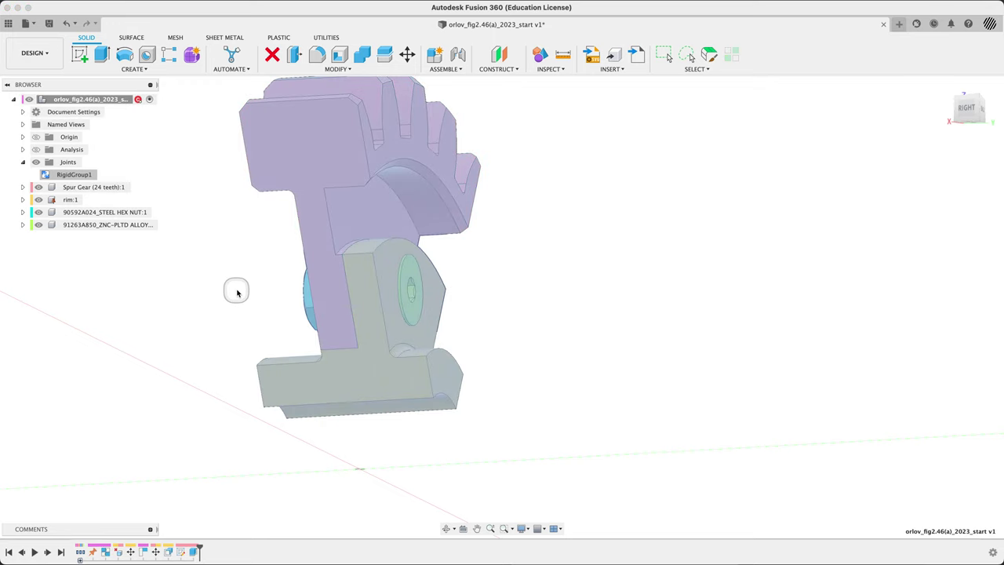
key("f")
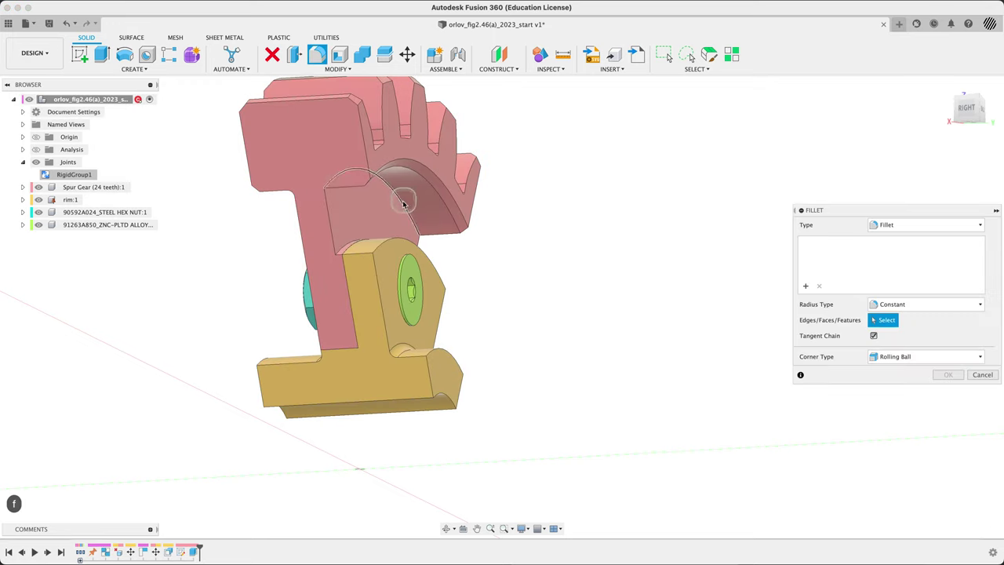
left_click(403, 203)
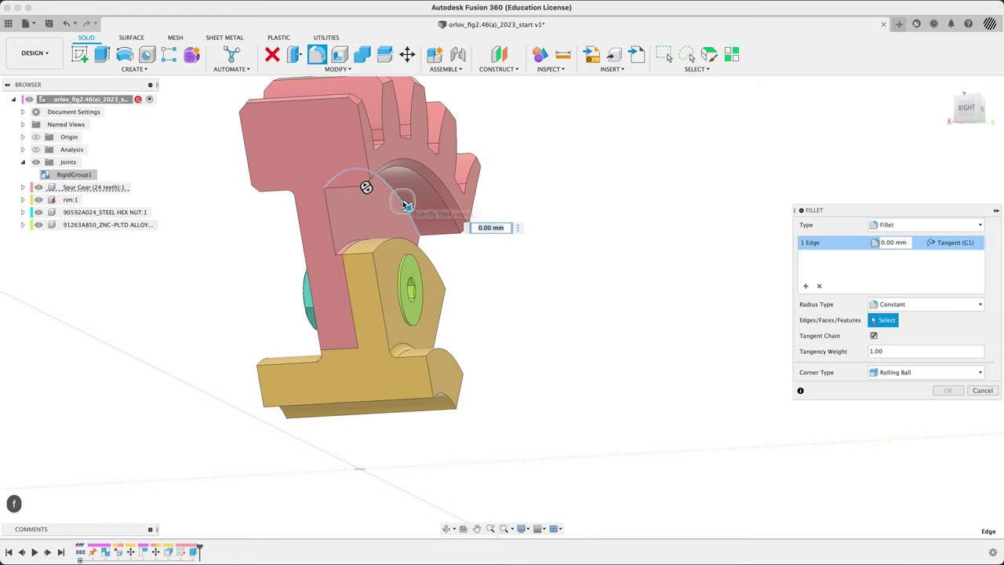
left_click(372, 220)
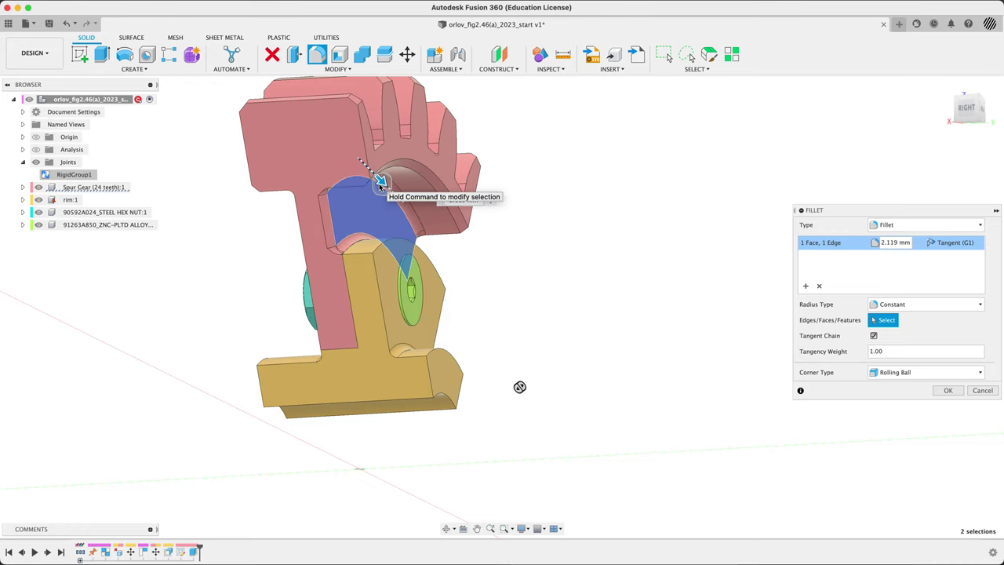
left_click_drag(379, 182, 350, 228)
scroll(350, 228, "up", 5)
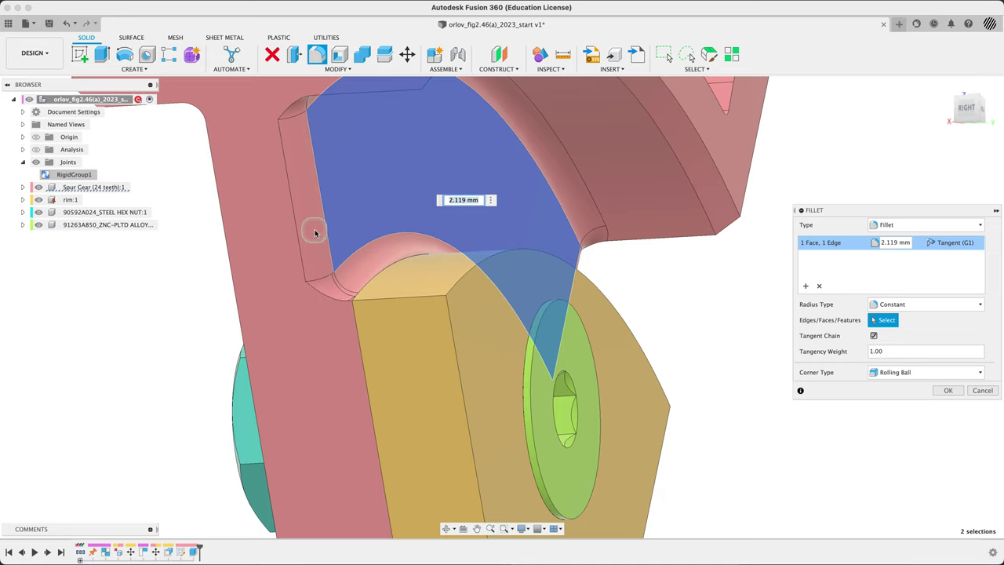
left_click(365, 183)
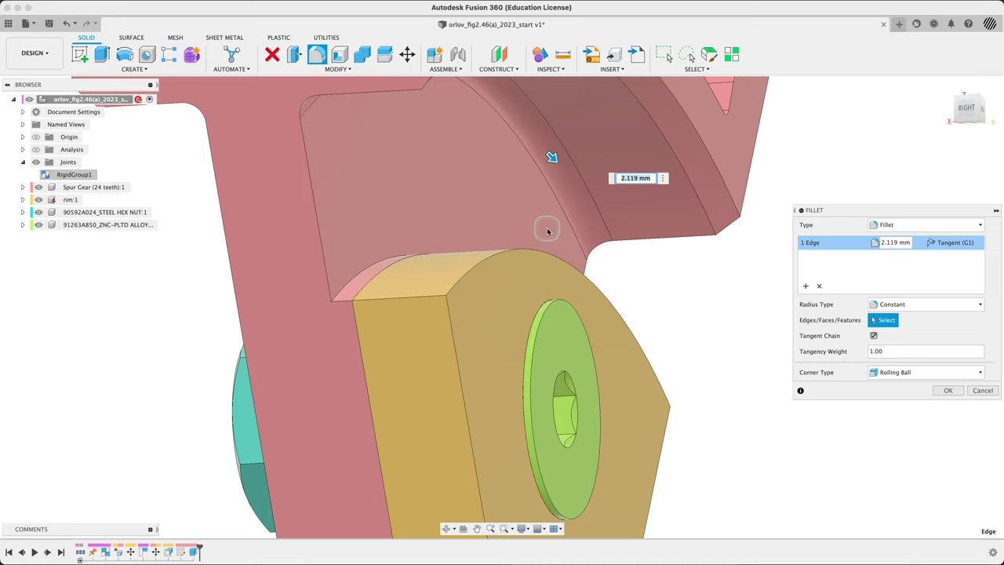
scroll(547, 232, "down", 4)
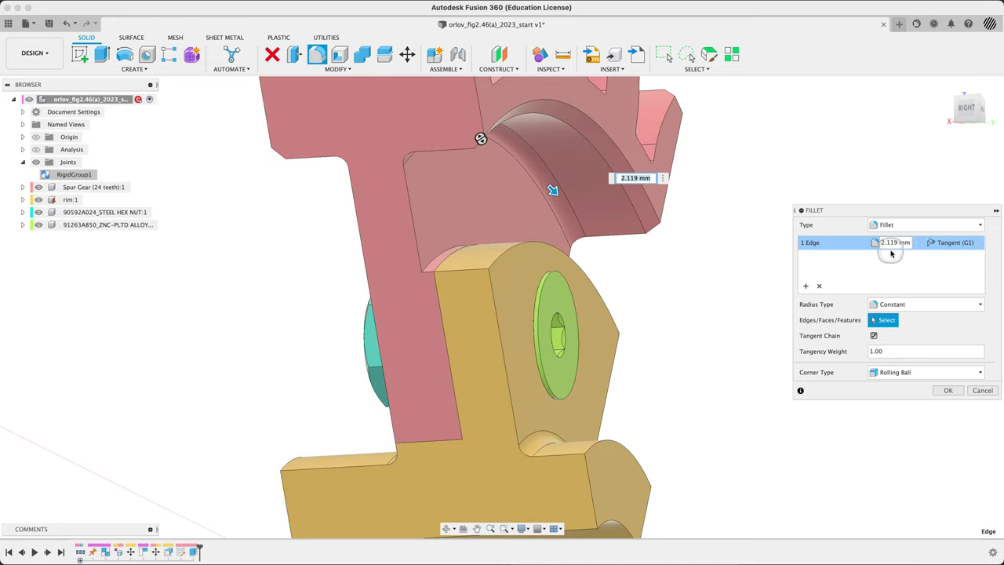
left_click(820, 287)
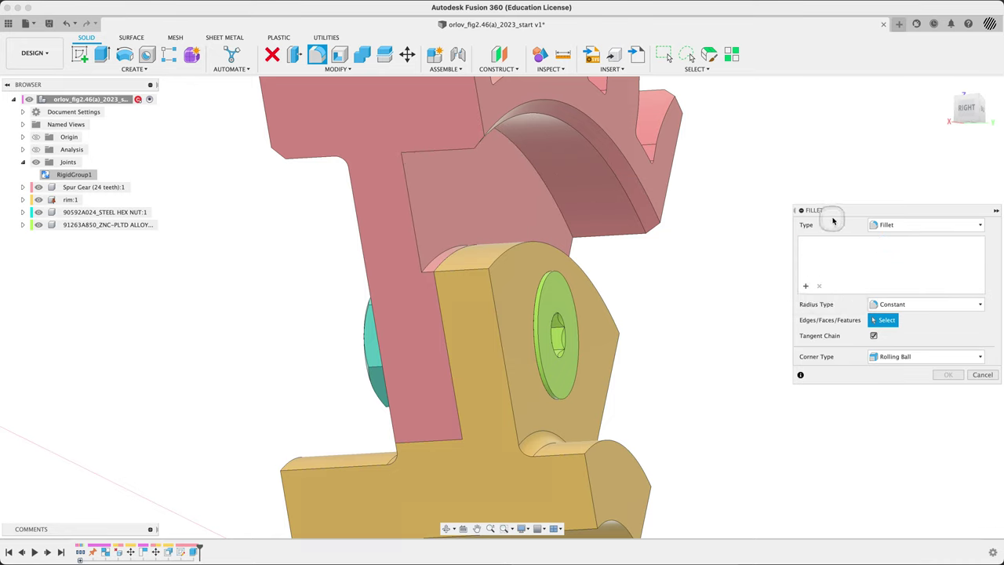
Fillet the recess's outer and inner arc edges on the gear web, using the standRad parameter as the radius.
left_click_drag(833, 216, 744, 202)
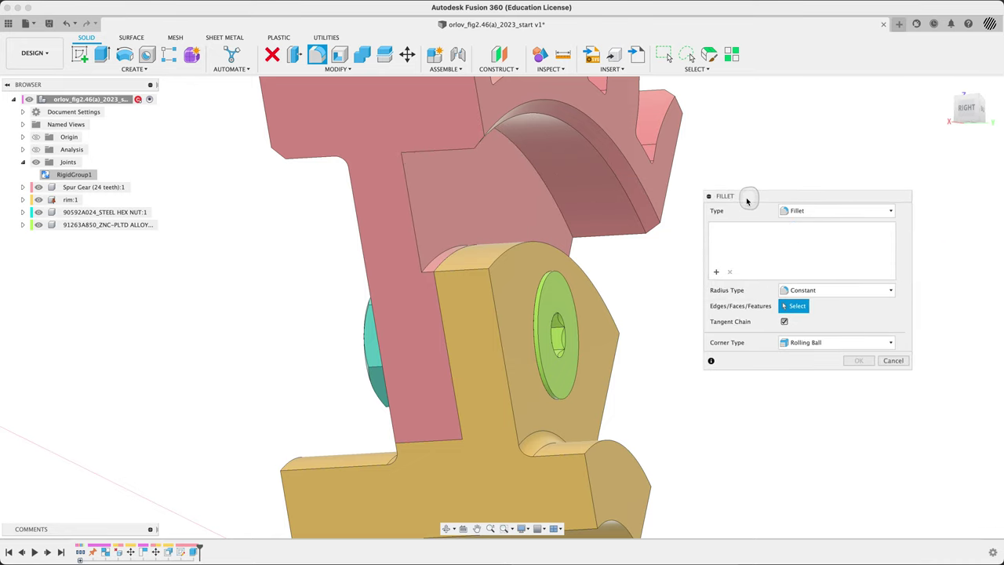
left_click(549, 188)
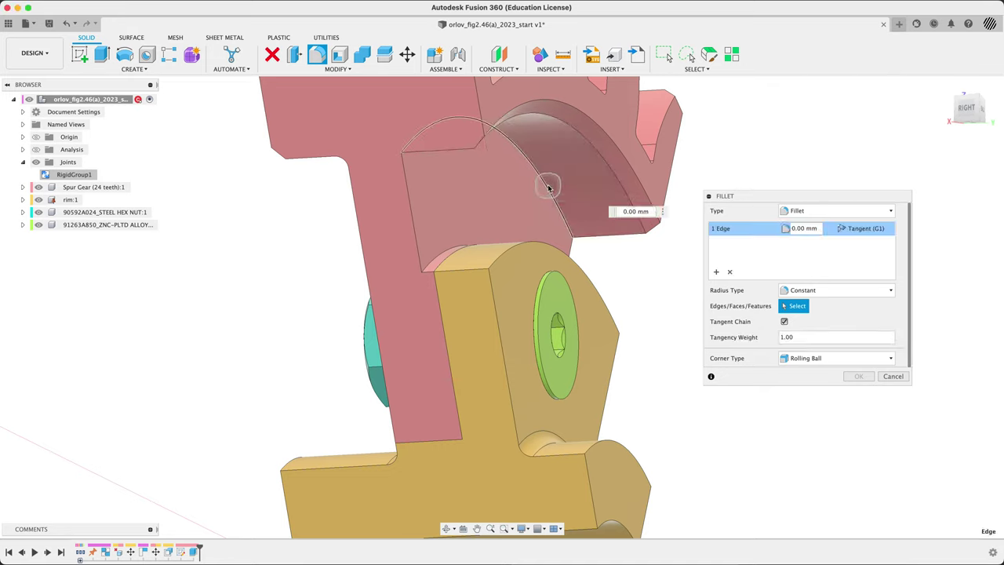
left_click(433, 262)
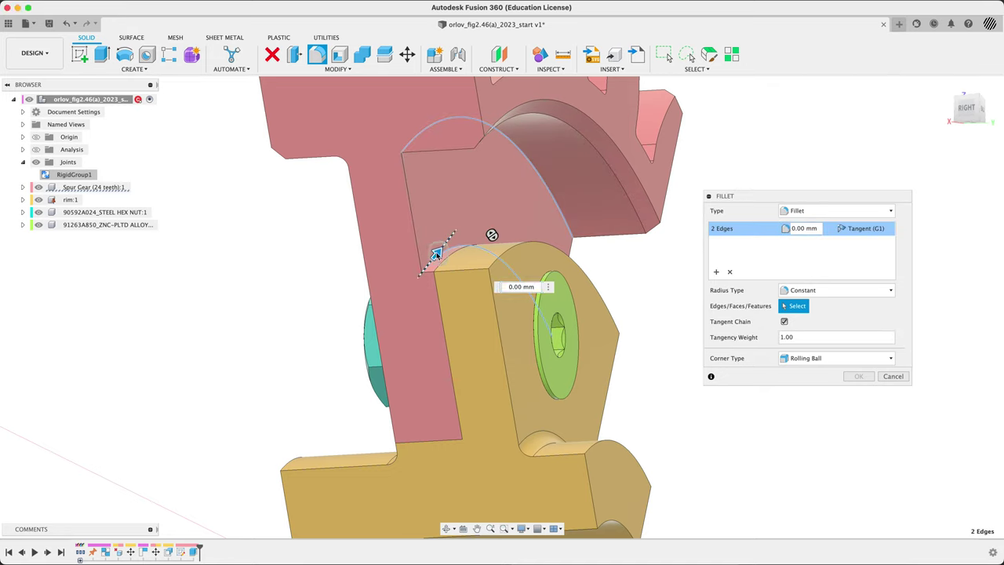
left_click_drag(436, 252, 438, 251)
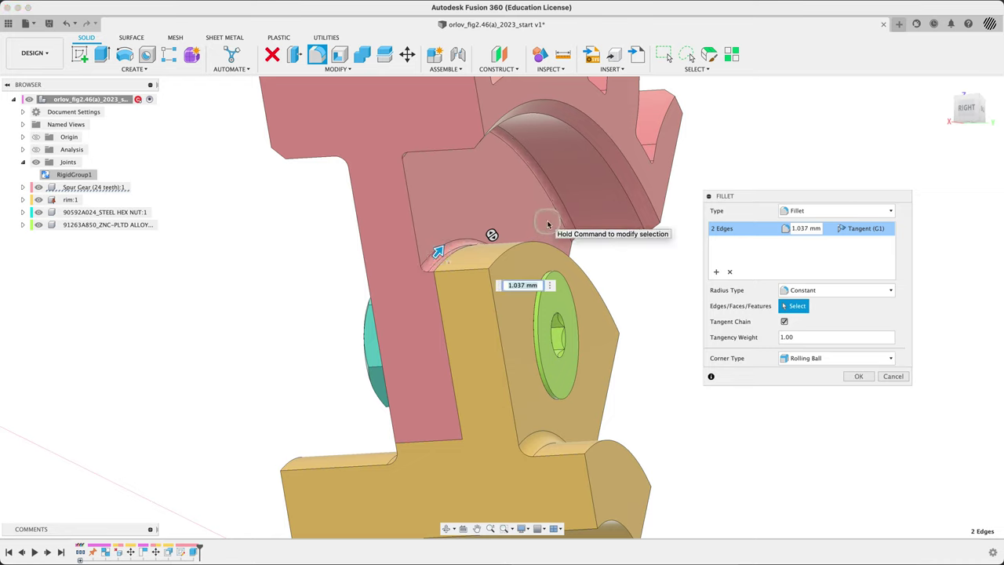
type("sta")
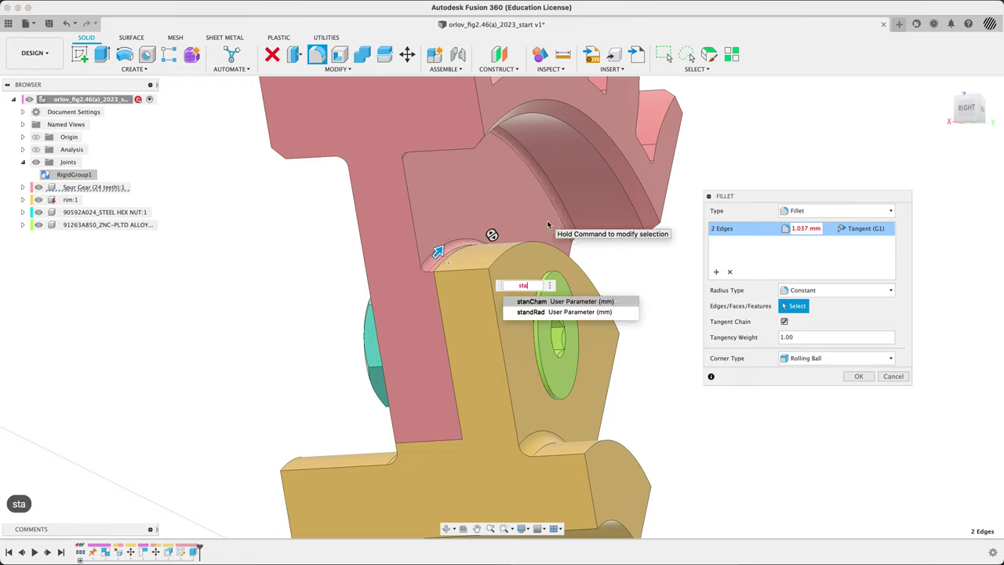
key("Down")
key("Return")
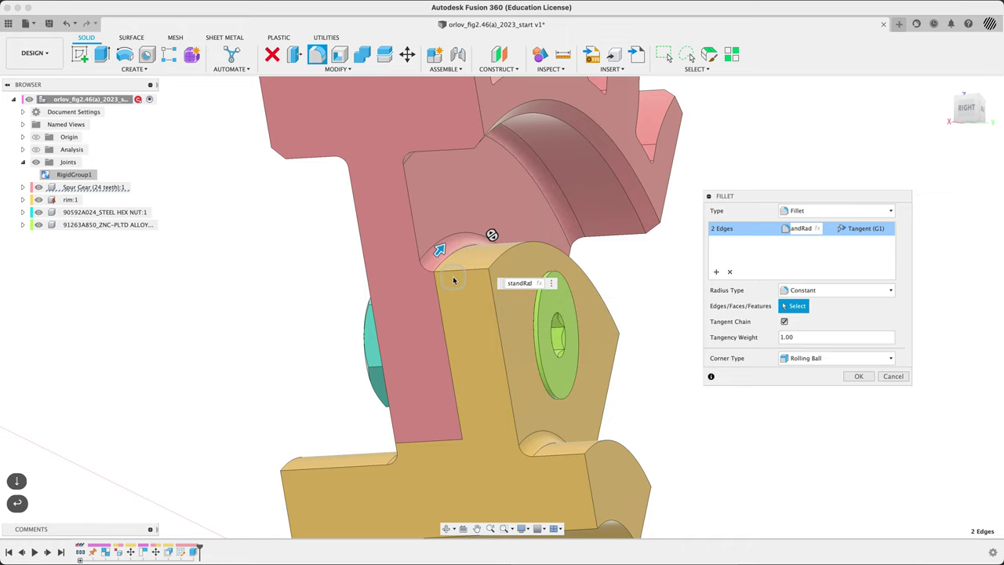
left_click(859, 375)
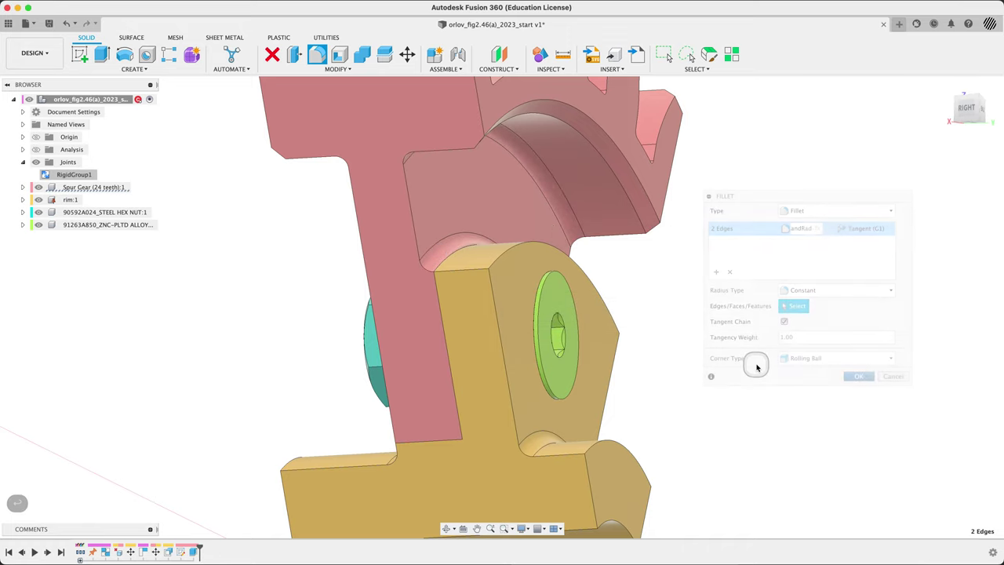
Compare the filleted gear web and its contact with the rim against Fig. 46 (c) in the reference PDF.
scroll(783, 287, "down", 2)
mouse_move(783, 287)
middle_mouse_down("shift")
mouse_move(743, 262)
mouse_move(796, 258)
mouse_move(791, 247)
mouse_move(762, 251)
mouse_move(753, 271)
mouse_move(774, 279)
middle_mouse_up("shift")
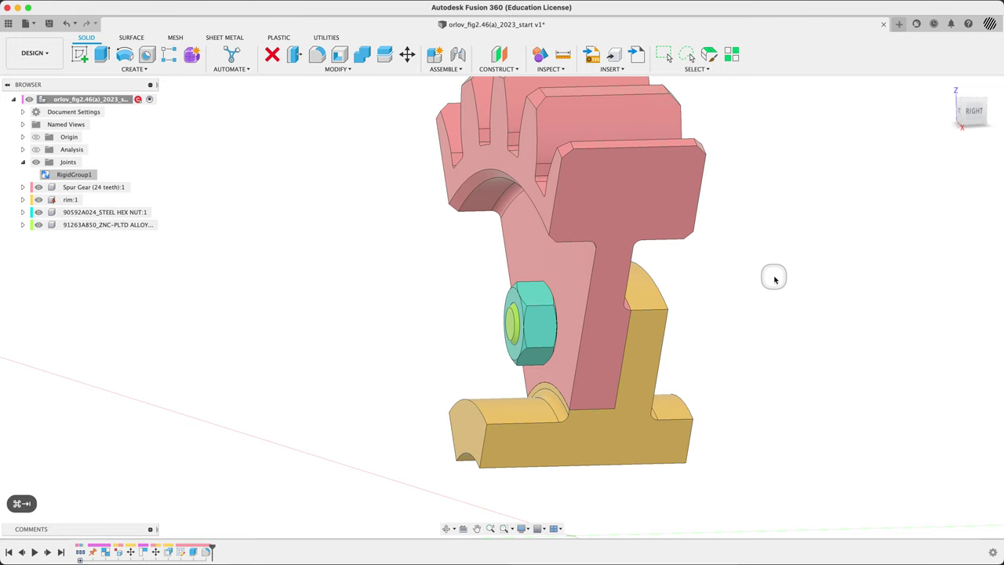
key("super+Tab")
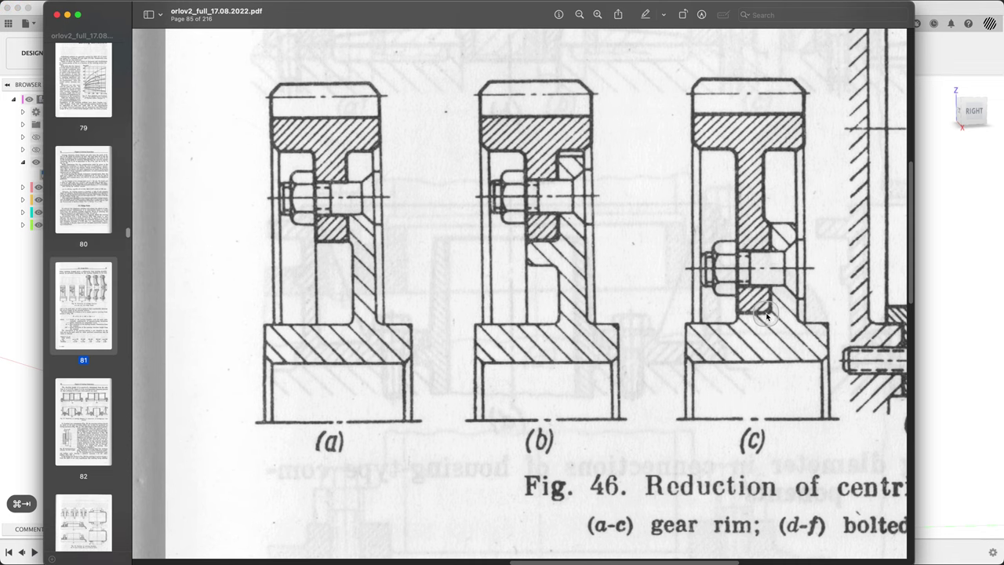
key("super+Tab")
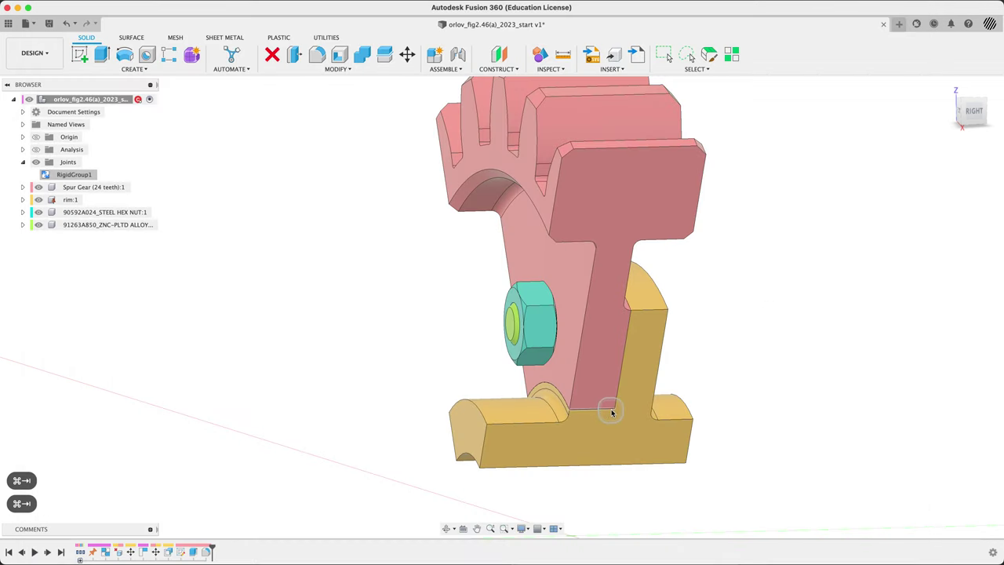
middle_click_drag(709, 307, 759, 273, "shift")
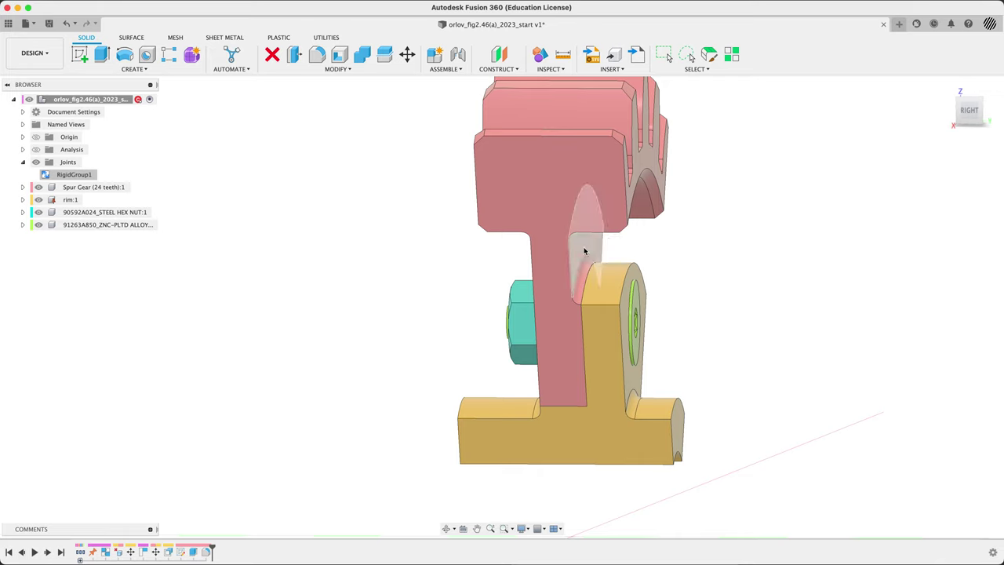
Link the AlongDistance of the spur gear's Extrude1 to the standRad user parameter by setting its expression to -standRad.
type("sparam")
key("Return")
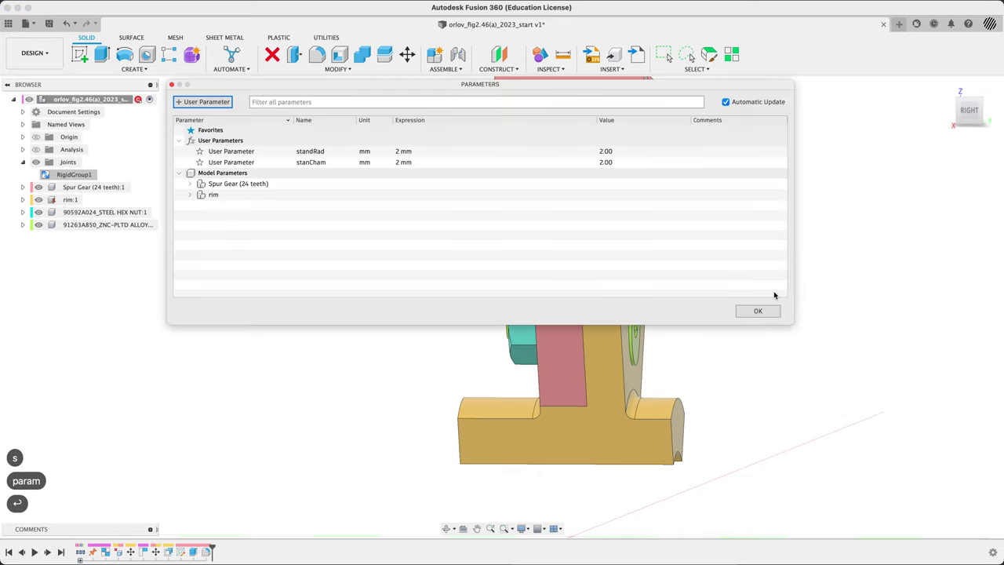
left_click(201, 206)
left_click(201, 207)
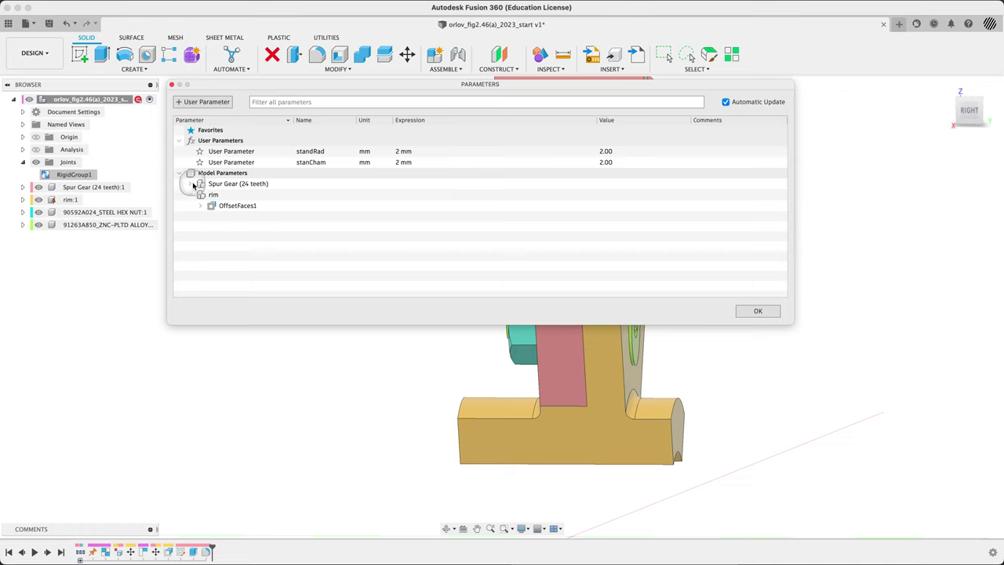
left_click(189, 195)
left_click(191, 184)
left_click(201, 196)
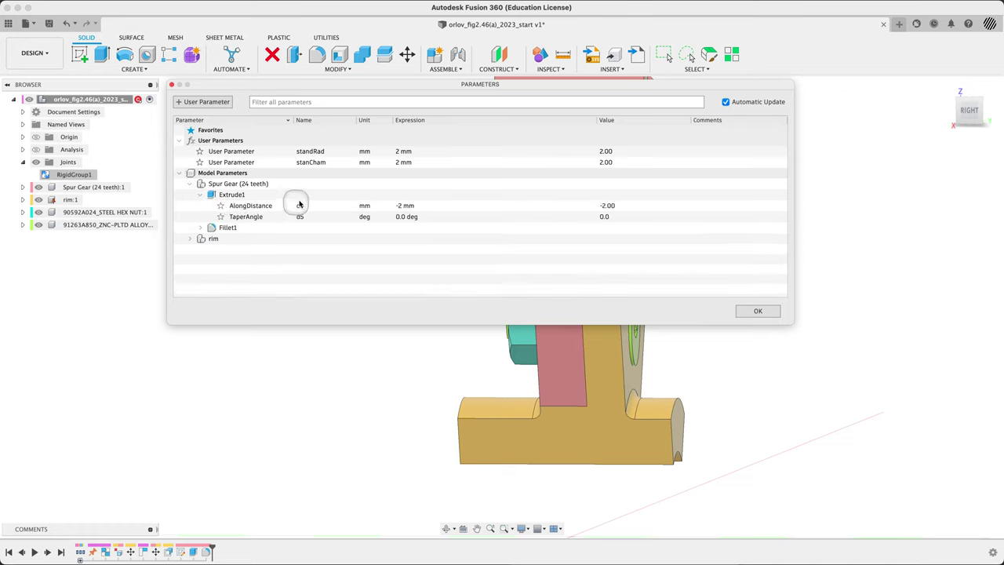
left_click(405, 206)
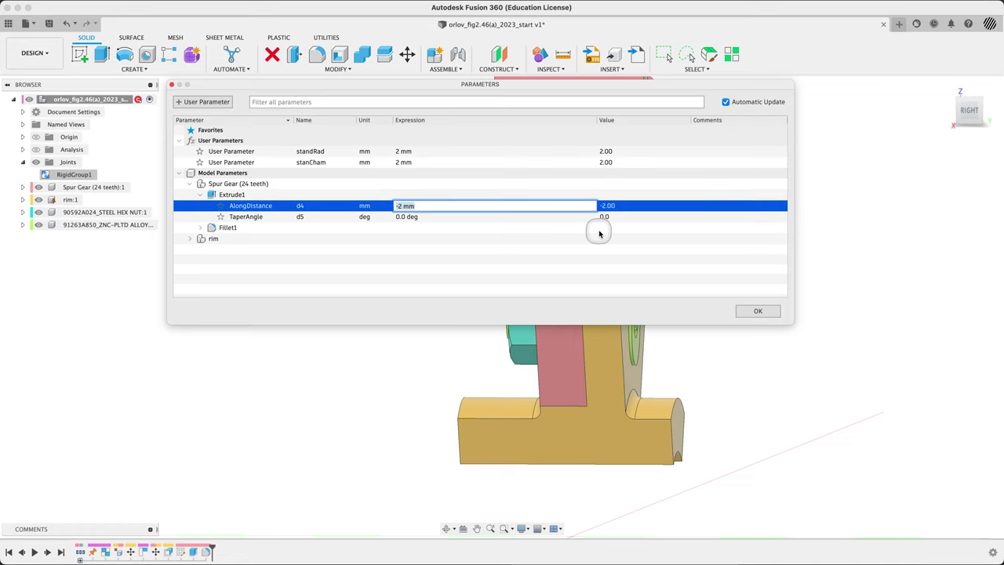
type("-sta")
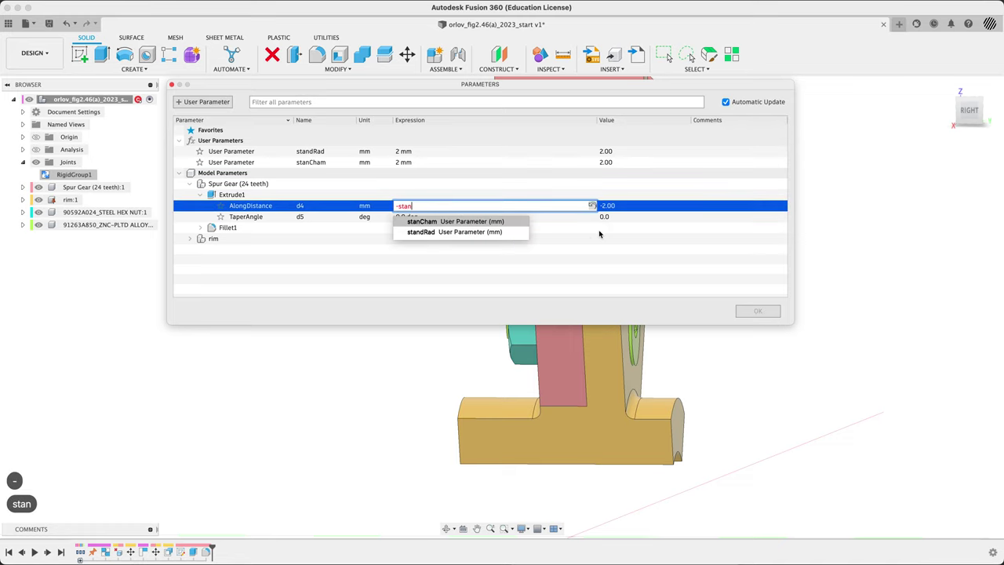
type("n")
key("Down")
key("Return")
key("Tab")
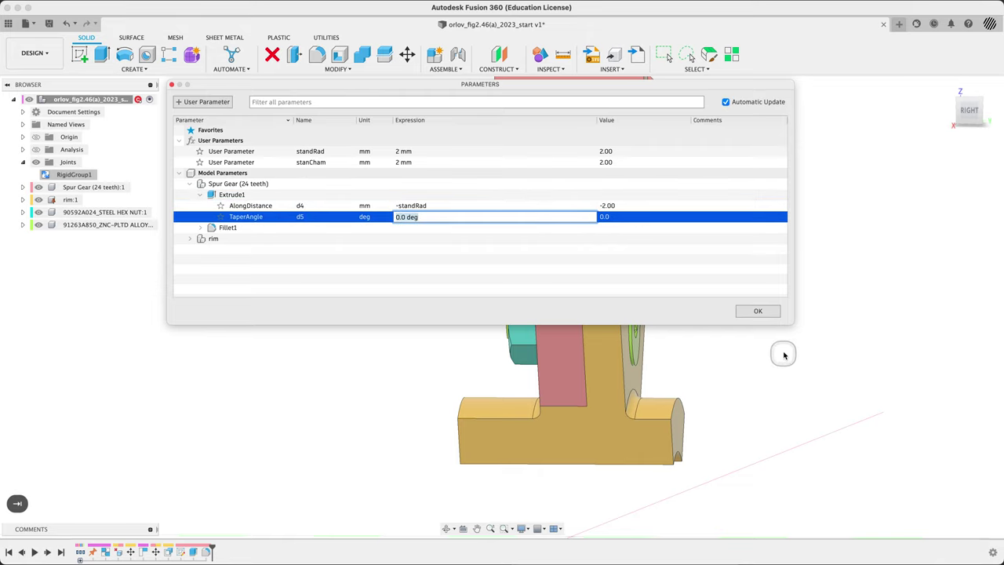
left_click(764, 311)
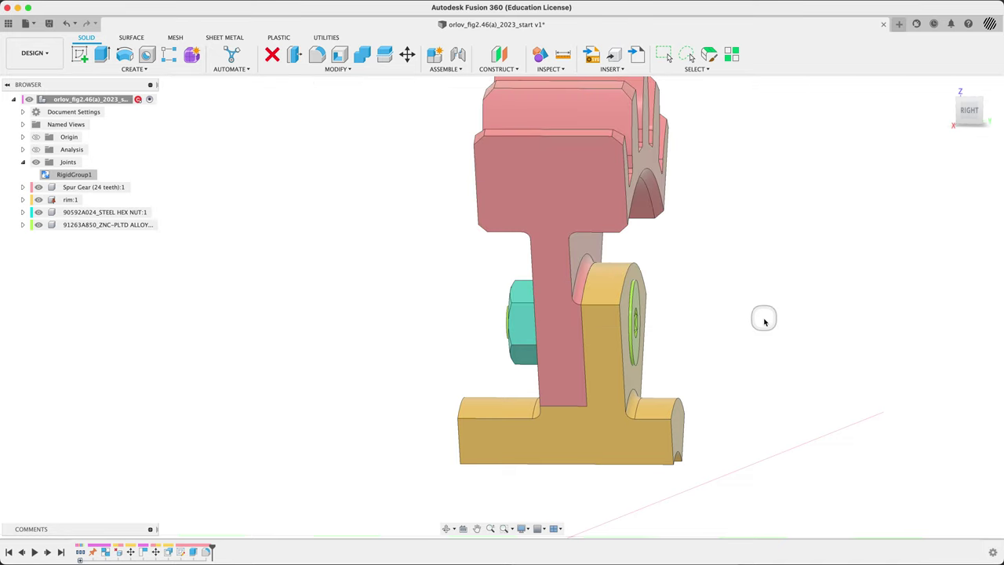
middle_click_drag(742, 292, 753, 291, "shift")
left_click(600, 409)
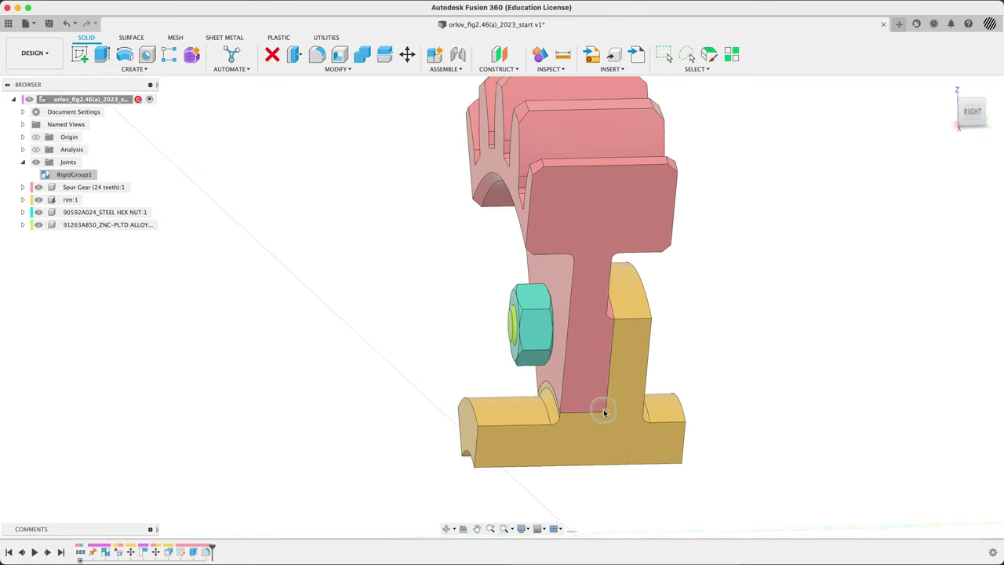
scroll(601, 409, "up", 5)
left_click(818, 356)
middle_click_drag(817, 356, 780, 296, "shift")
left_click(472, 445)
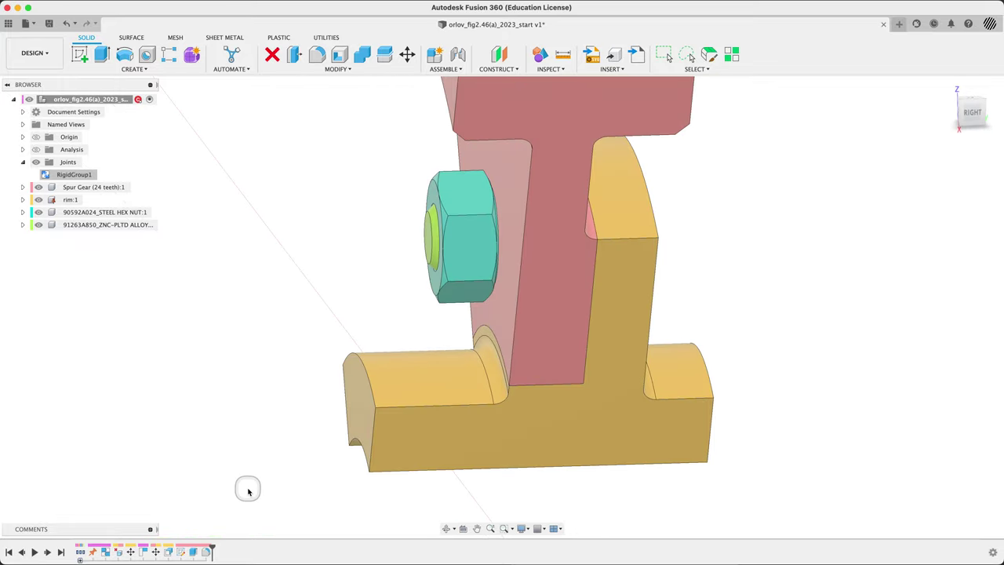
key("f")
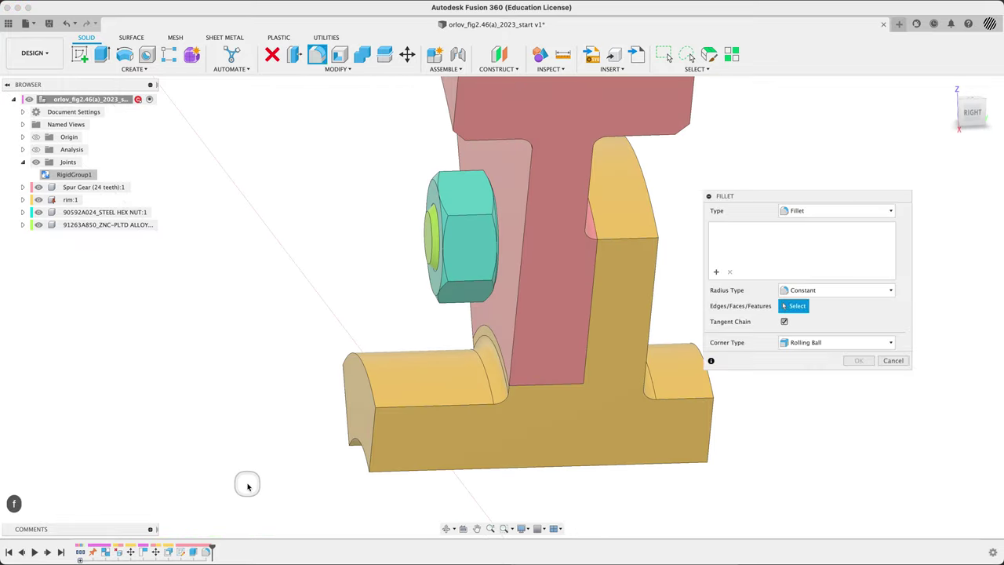
left_click(895, 361)
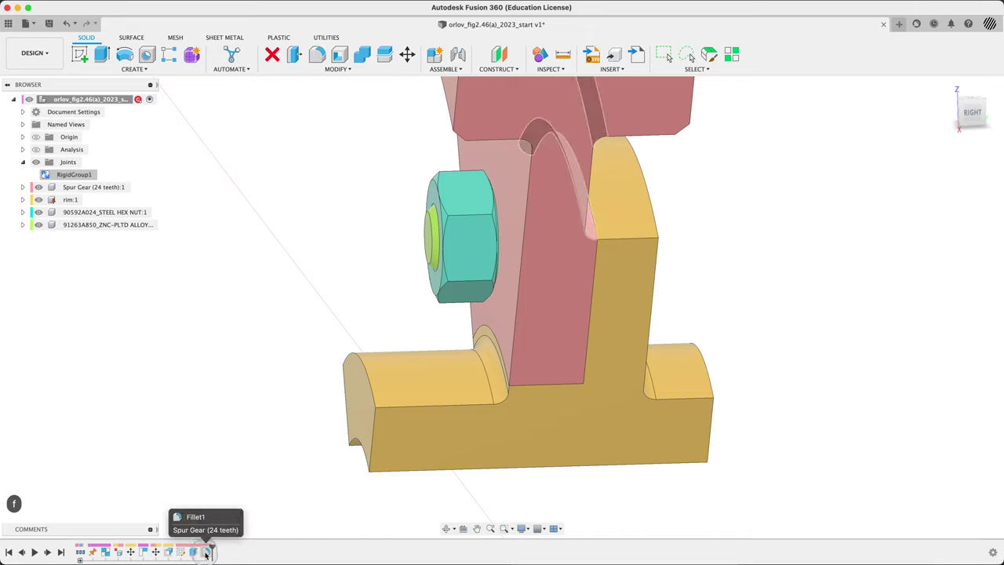
Add the rim's inner corner edge, where the gear seat meets the upright flange, to the existing standRad fillet set.
double_click(206, 552)
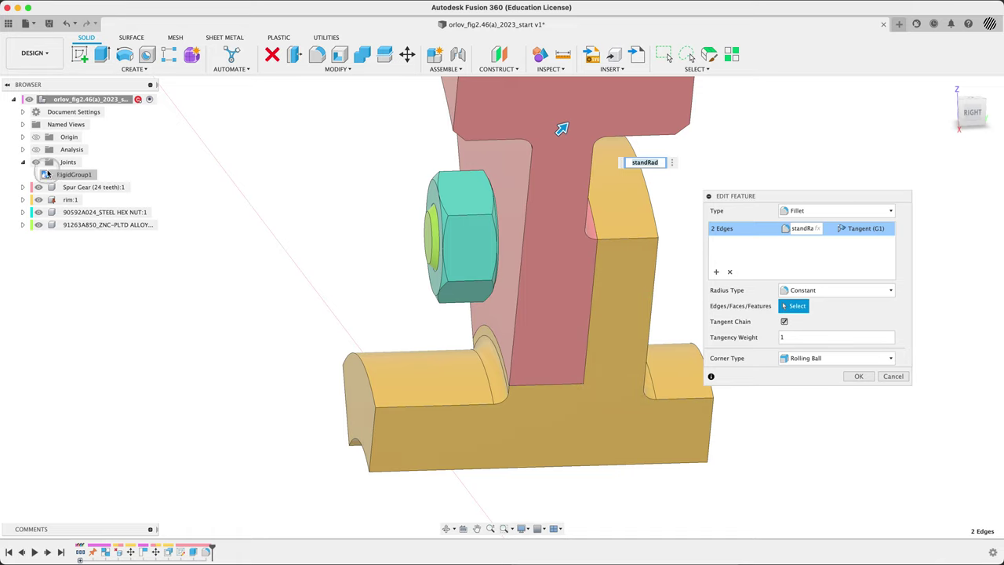
left_click(39, 187)
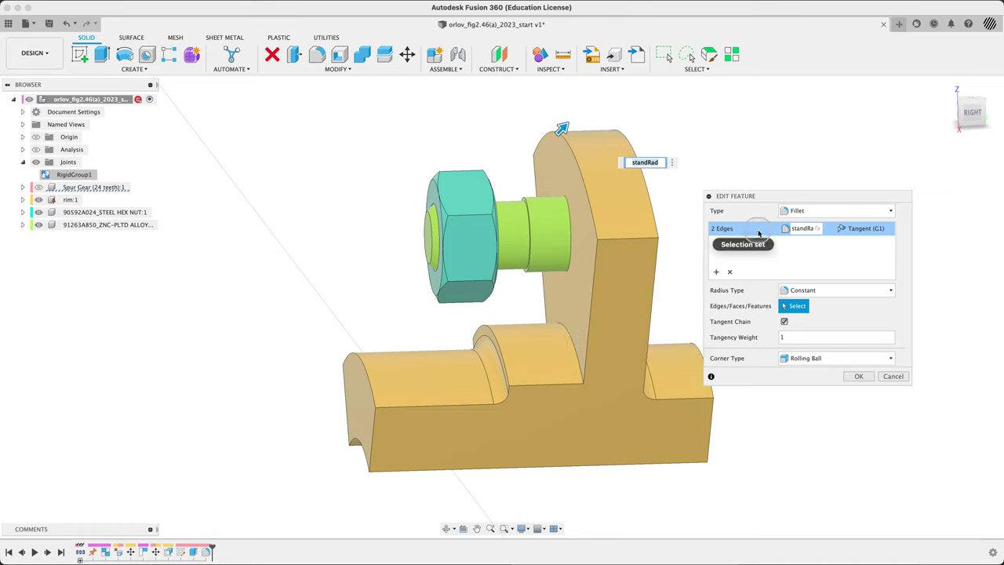
left_click(575, 355)
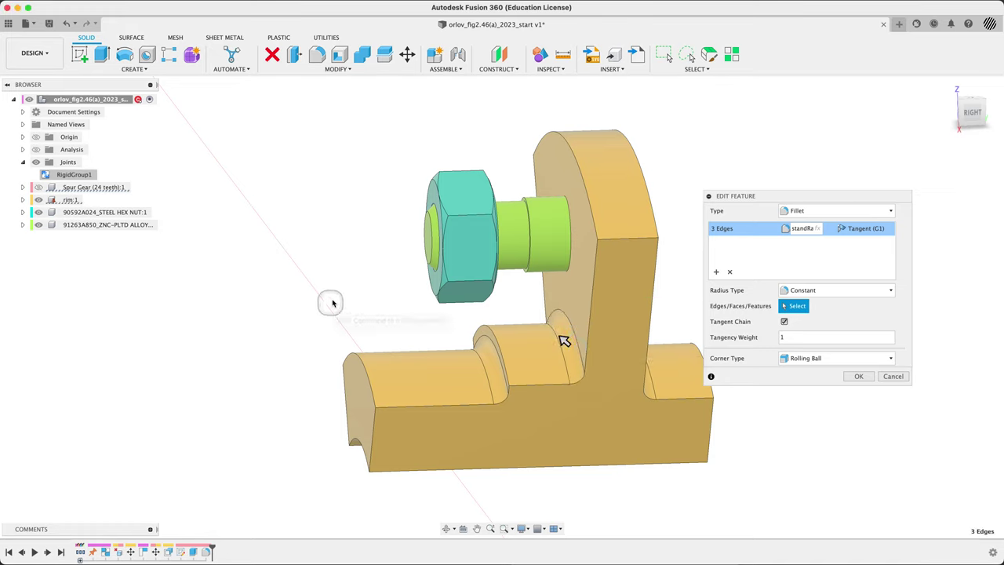
mouse_move(561, 337)
middle_mouse_down("shift")
mouse_move(510, 337)
mouse_move(570, 338)
middle_mouse_up("shift")
left_click(39, 188)
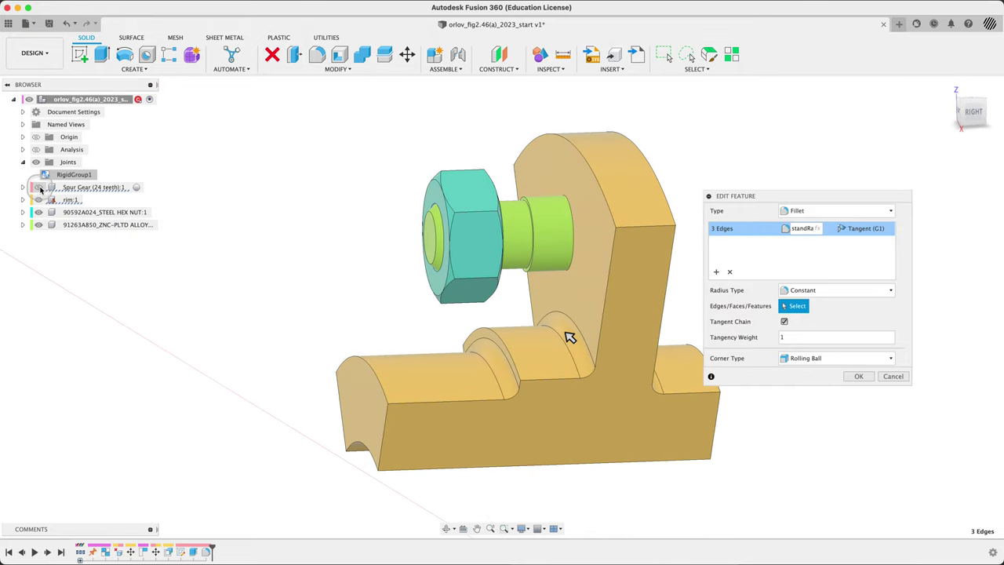
mouse_move(568, 334)
middle_mouse_down("shift")
mouse_move(502, 329)
mouse_move(559, 338)
middle_mouse_up("shift")
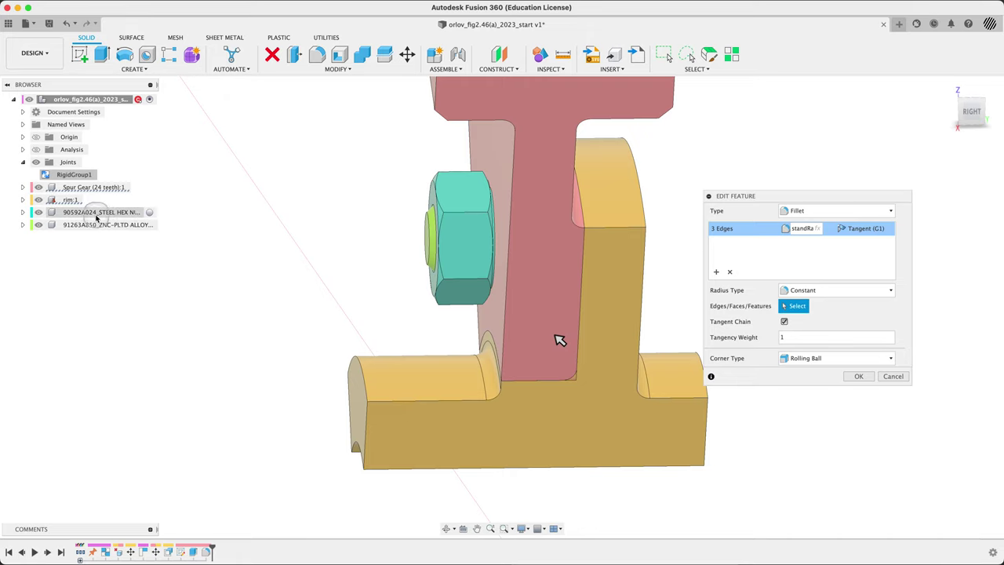
left_click(720, 235)
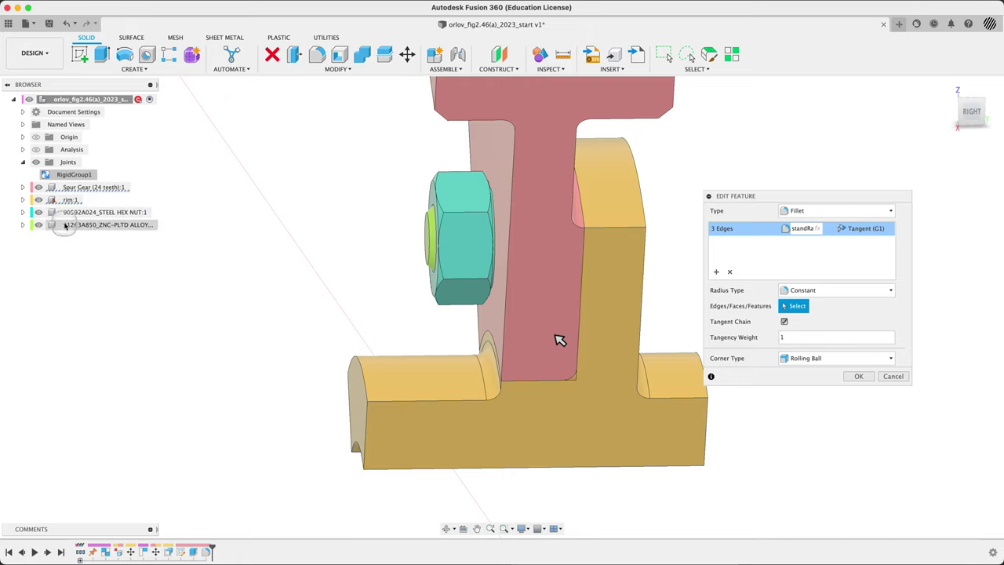
Hide the rim and try adding the gear web's inner arc edge, on the bolt-head side, to the standRad fillet set.
left_click(41, 203)
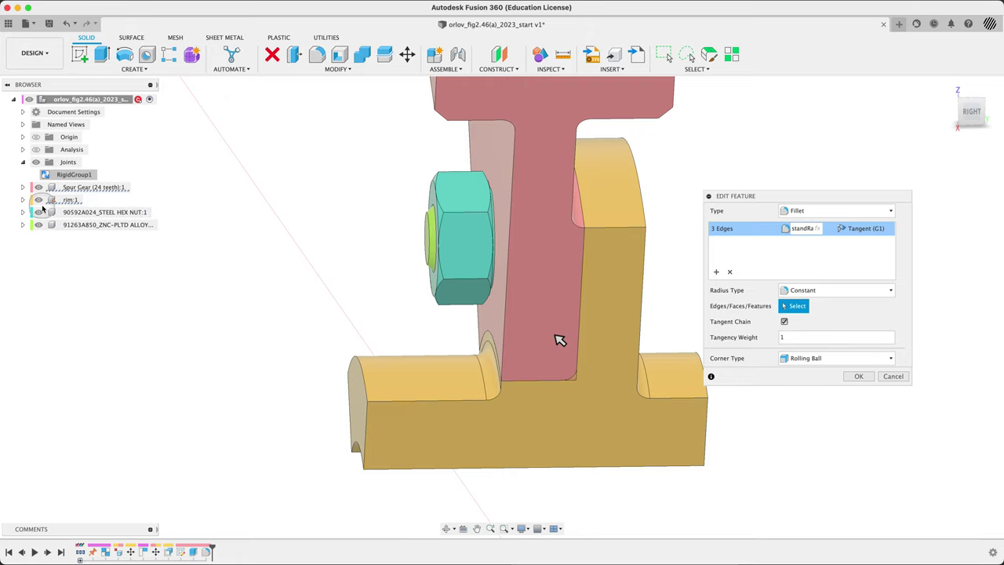
left_click(39, 201)
middle_click_drag(562, 432, 633, 381, "shift")
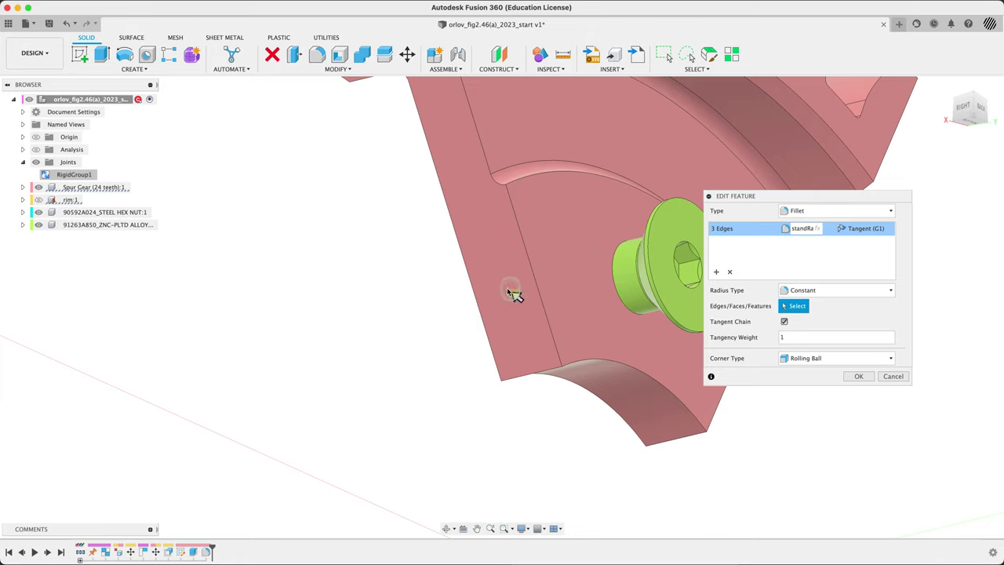
left_click(595, 362)
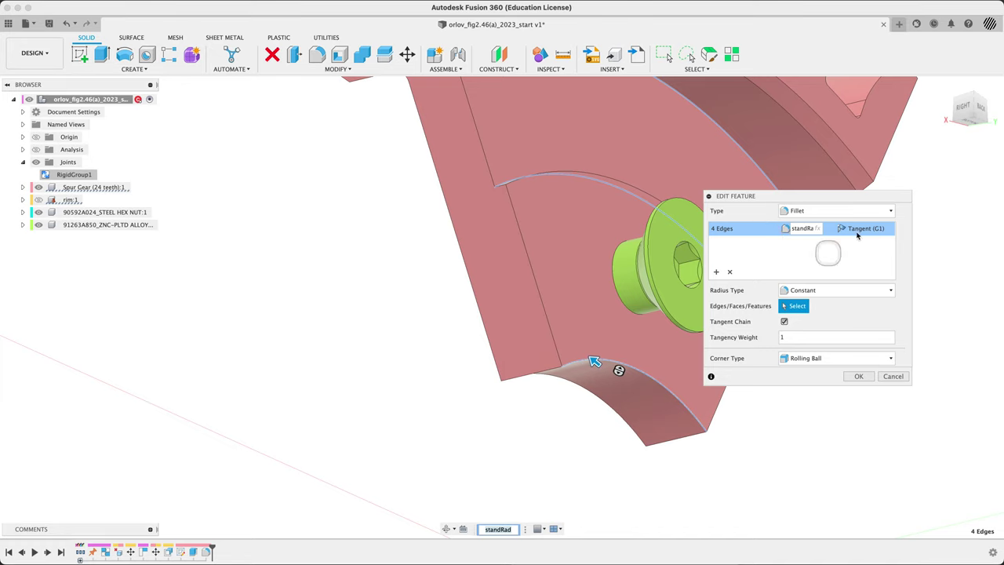
left_click(582, 364)
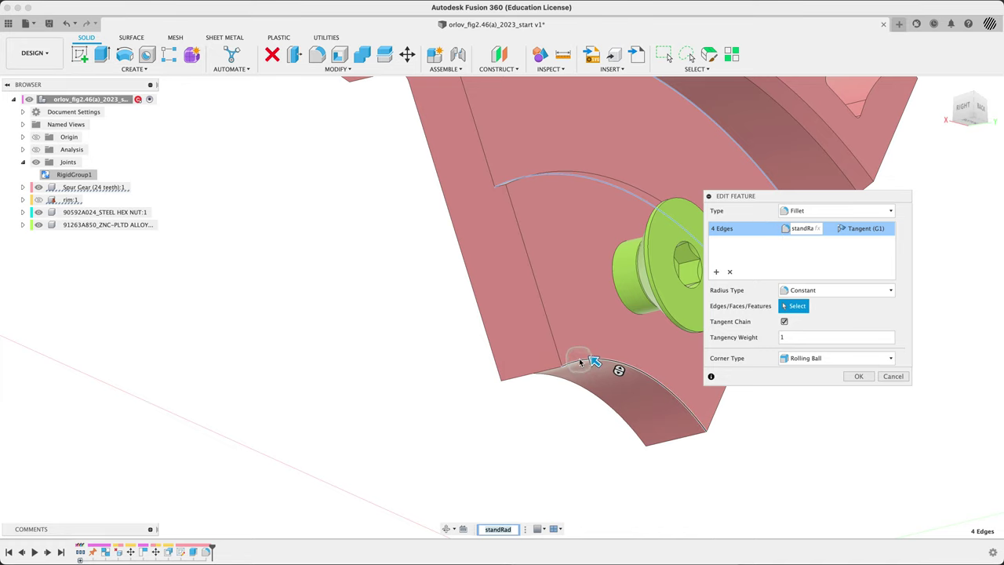
Fillet the gear web's inner arc edge in a separate selection set with radius standRad + 1 mm, and show the rim again.
left_click(716, 272)
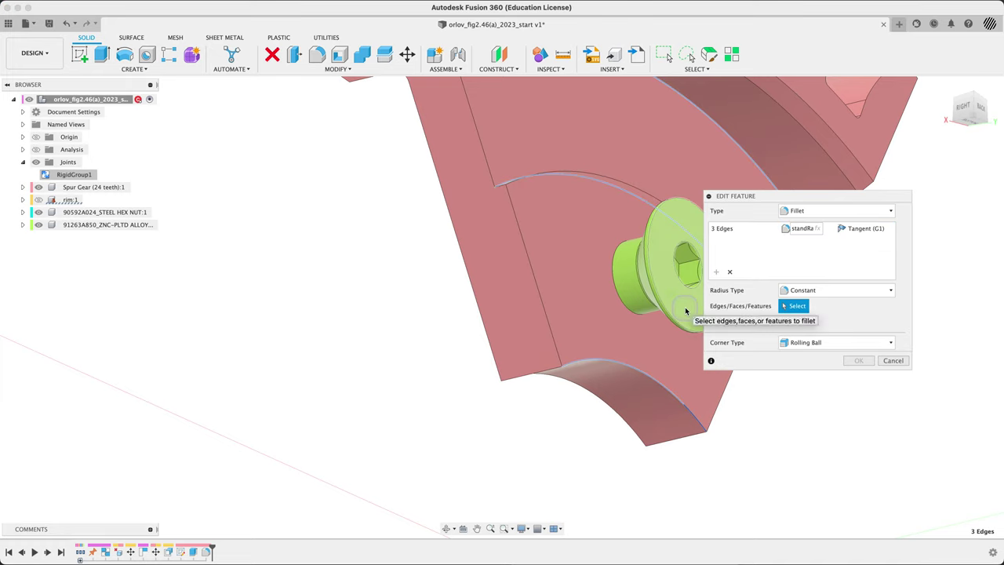
left_click(632, 362)
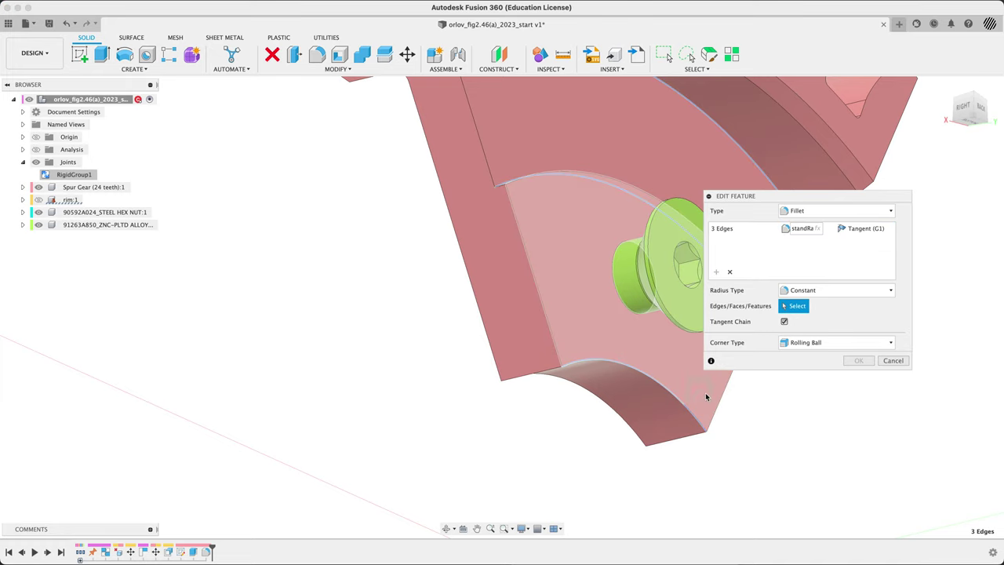
left_click(697, 415)
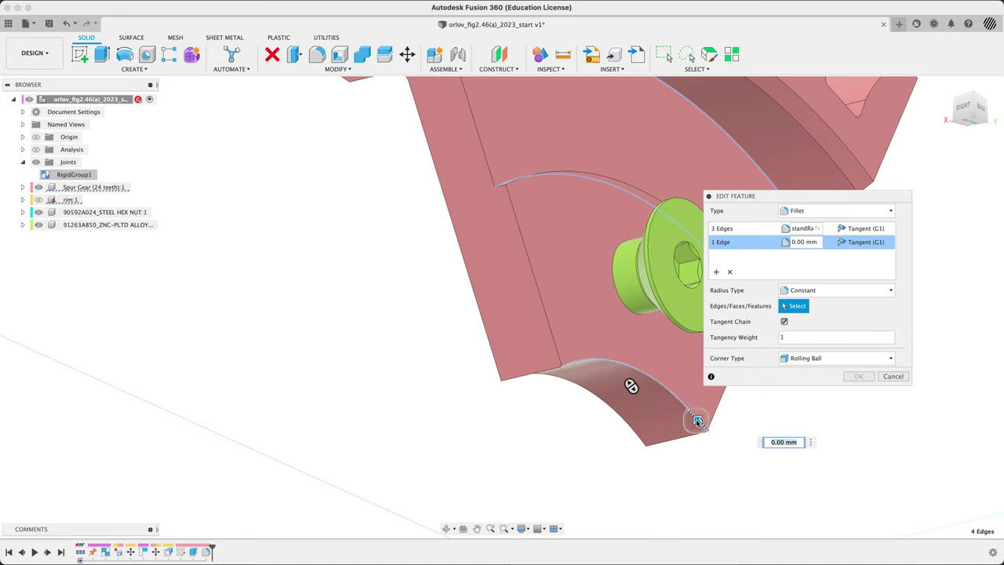
mouse_move(696, 419)
left_mouse_down()
mouse_move(652, 368)
mouse_move(697, 422)
mouse_move(690, 411)
left_mouse_up()
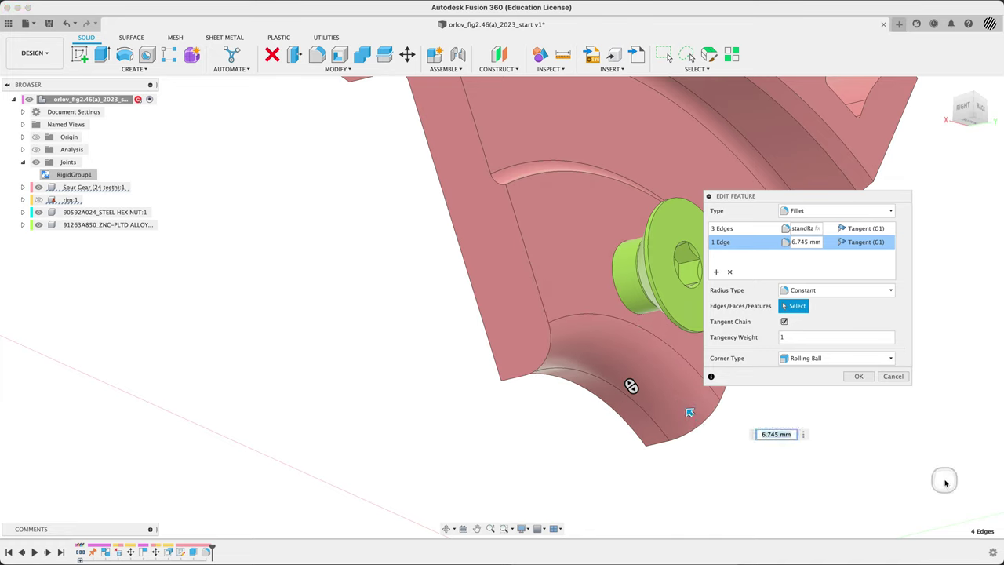
type("st")
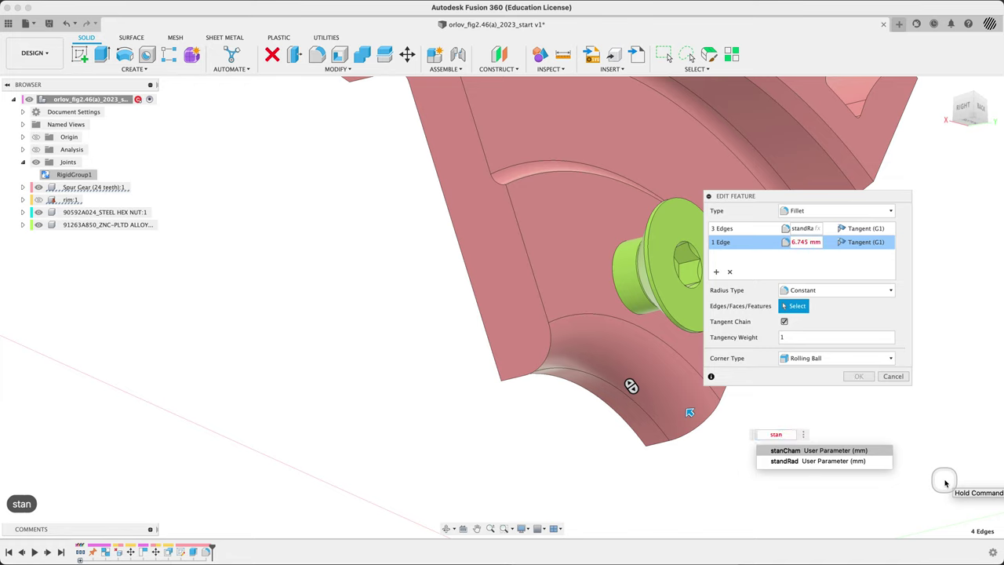
type("an")
key("Down")
key("Return")
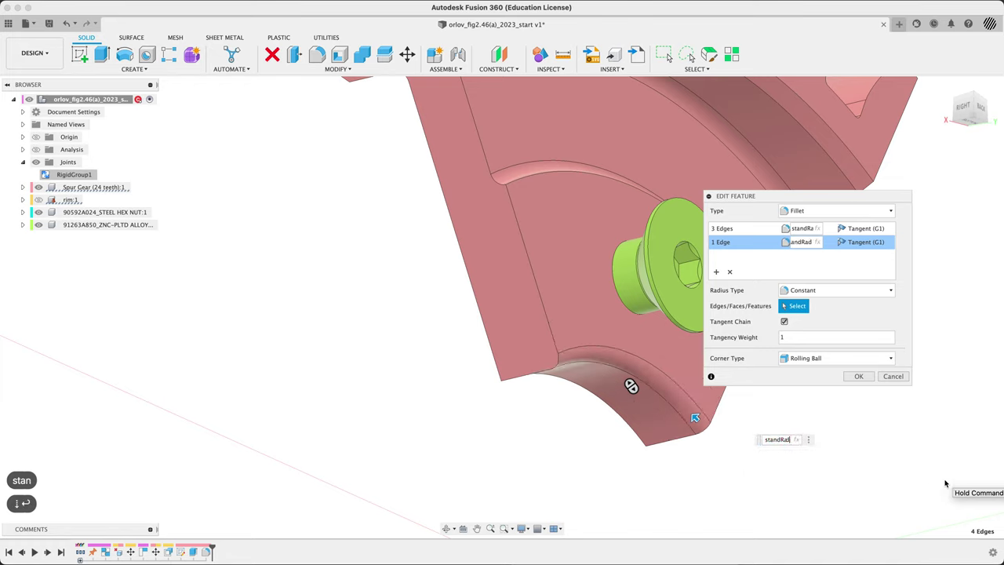
type("+1")
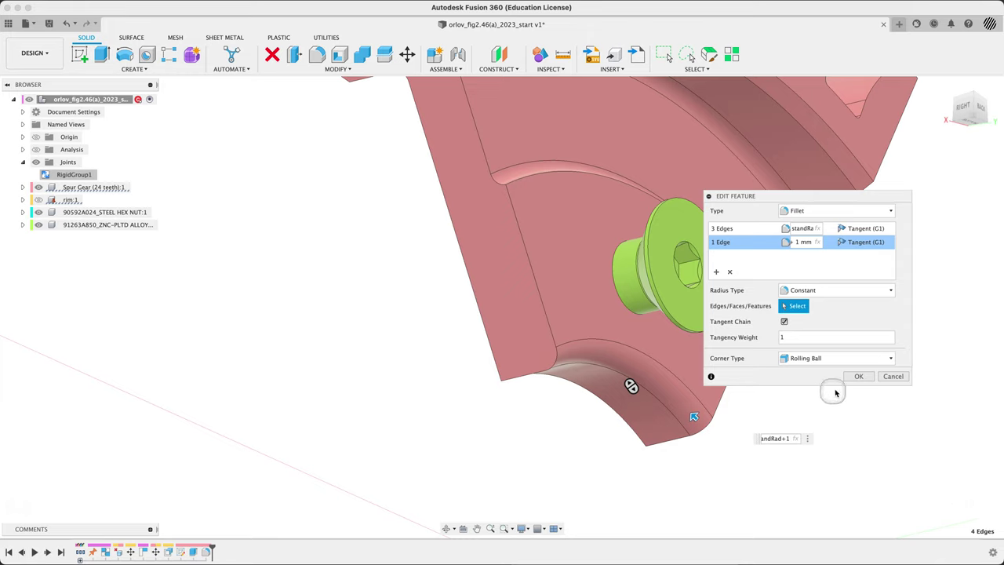
left_click(42, 202)
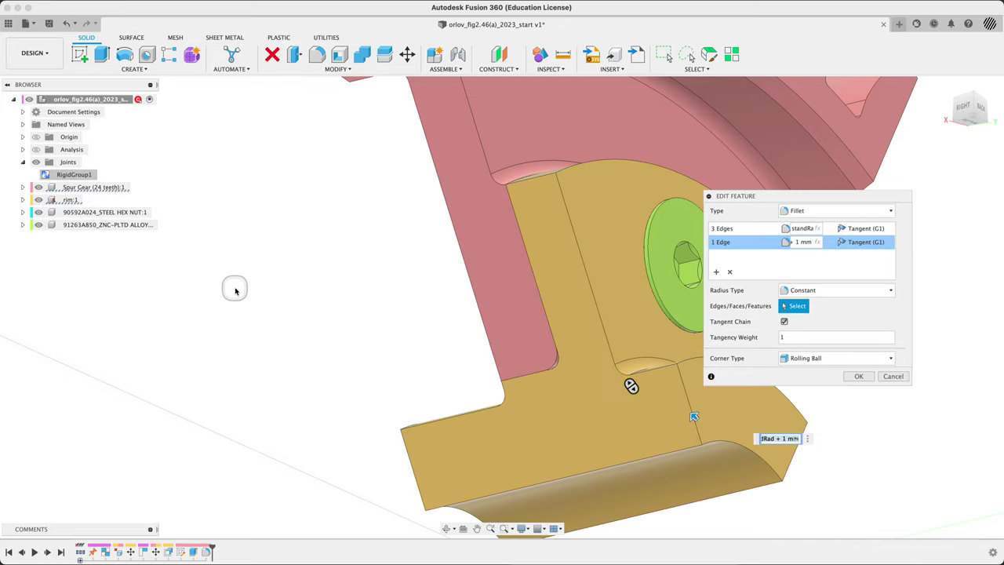
middle_click_drag(277, 266, 291, 284, "shift")
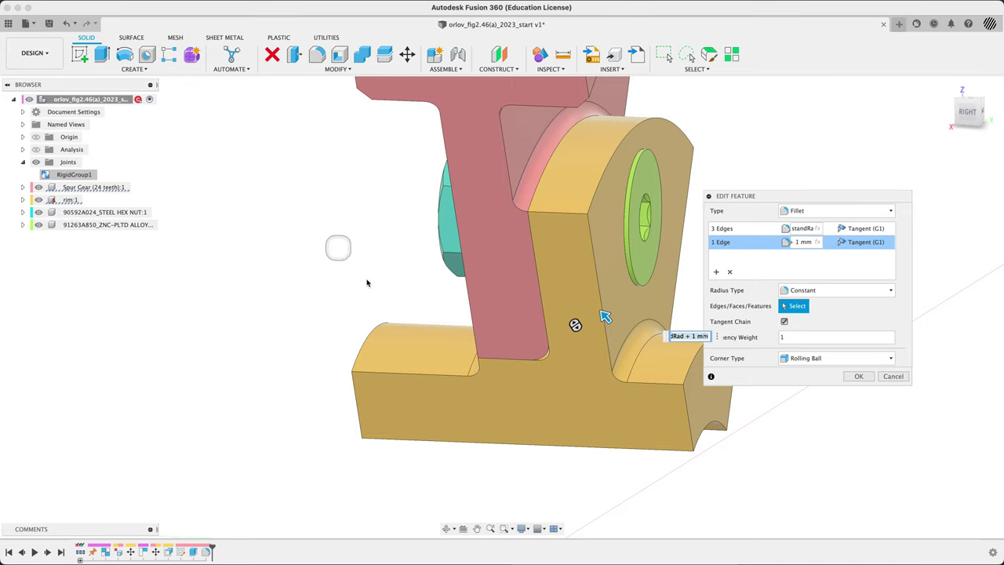
left_click(859, 376)
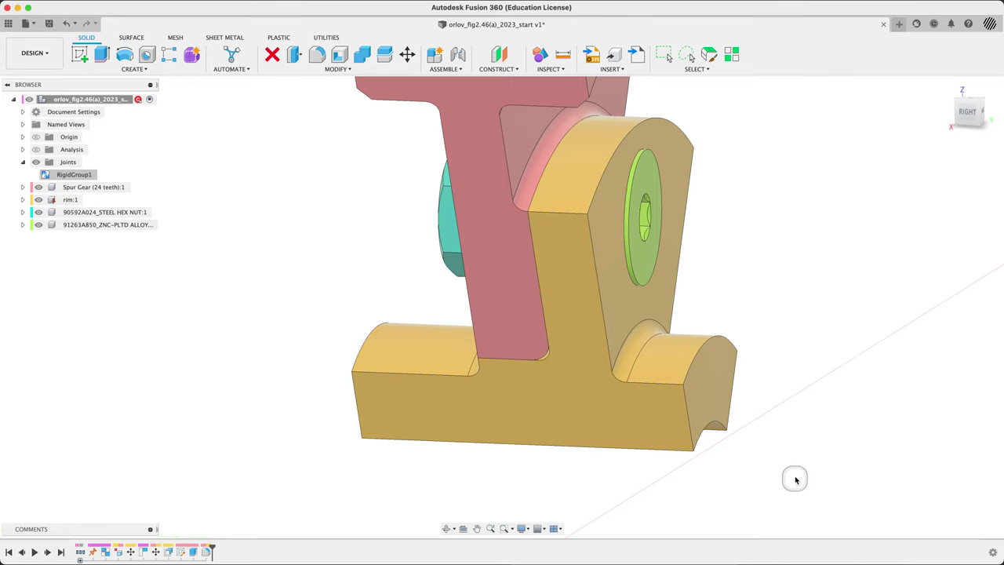
Remove the separate gear-web edge set with radius standRad + 1 mm from the fillet feature.
middle_click_drag(802, 445, 708, 210, "shift")
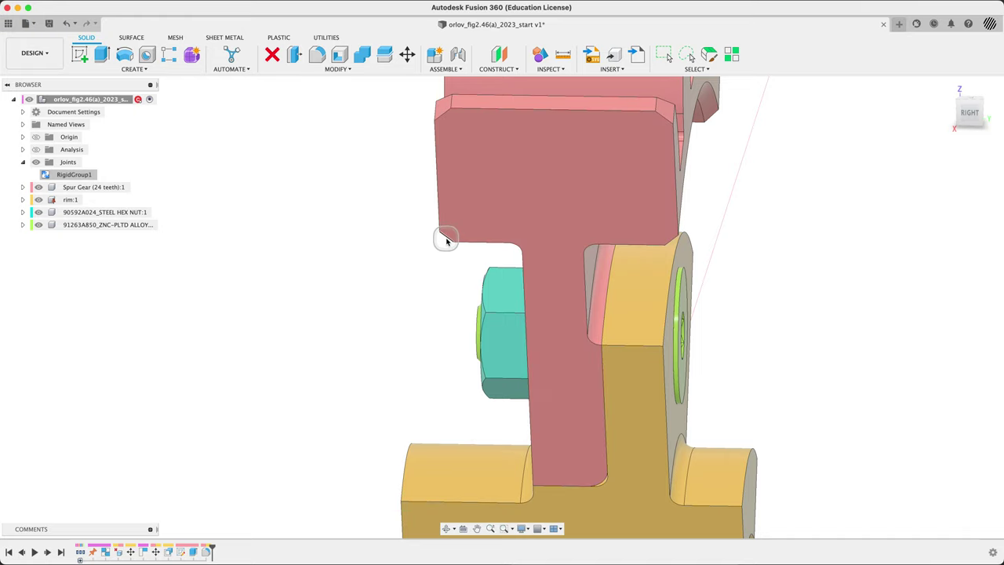
mouse_move(779, 298)
middle_mouse_down("shift")
mouse_move(820, 262)
mouse_move(836, 272)
mouse_move(829, 284)
mouse_move(795, 292)
middle_mouse_up("shift")
middle_click_drag(422, 282, 397, 465, "shift")
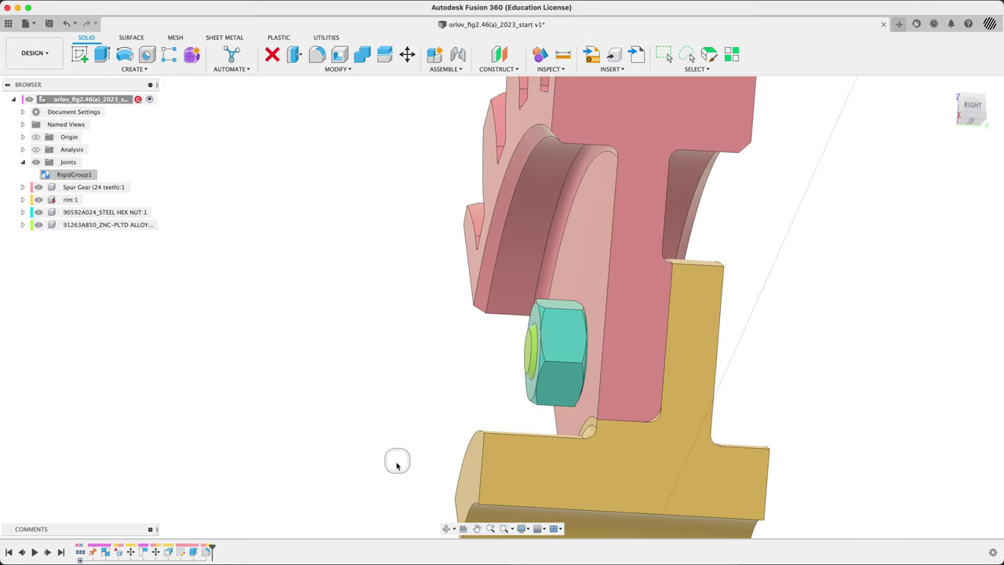
double_click(207, 552)
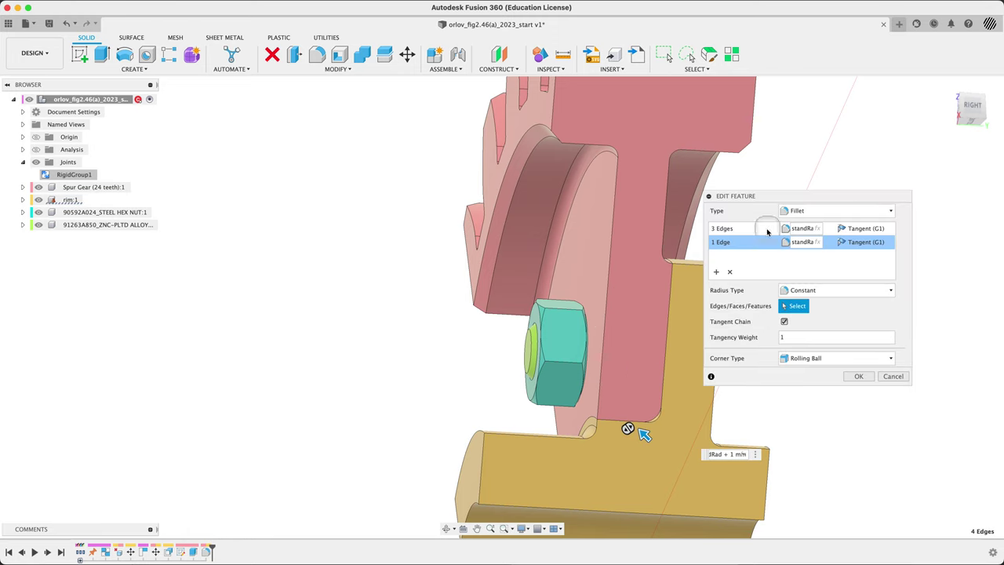
left_click(731, 273)
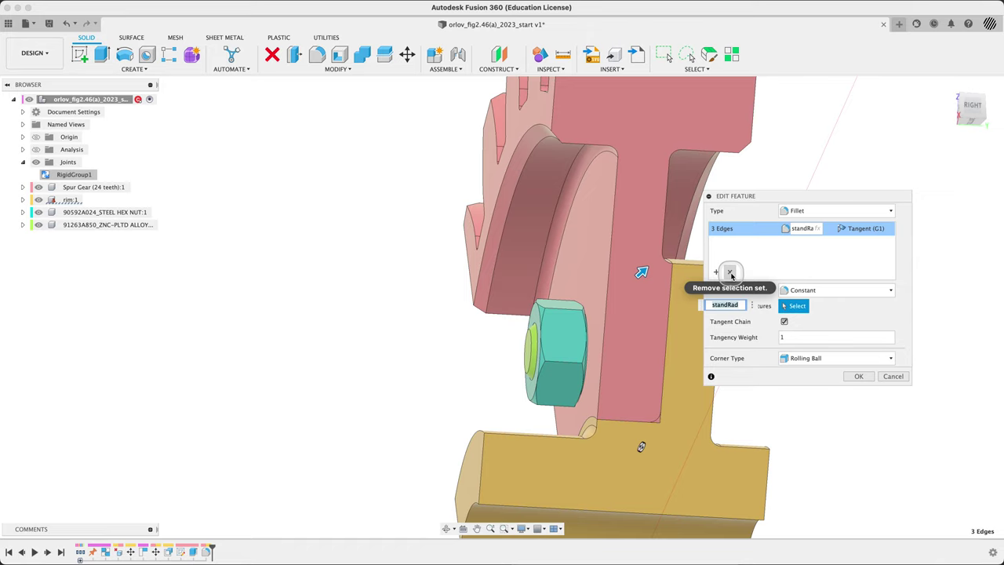
left_click(847, 377)
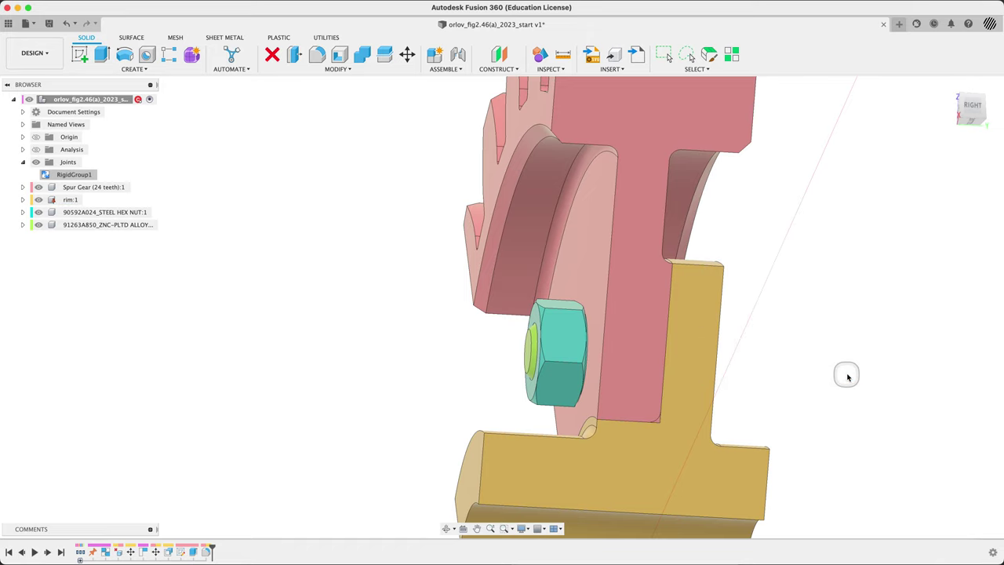
Hide the rim and chamfer the gear web's inner arc edge on the bolt-head side with an equal distance of stanCham + 1 mm.
left_click(38, 199)
middle_click_drag(327, 374, 302, 366, "shift")
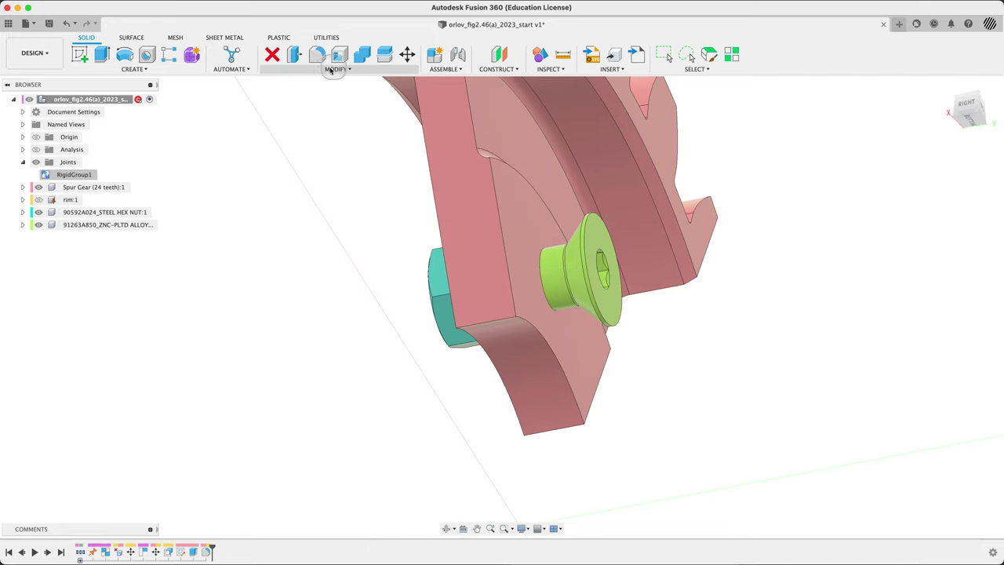
type("sch")
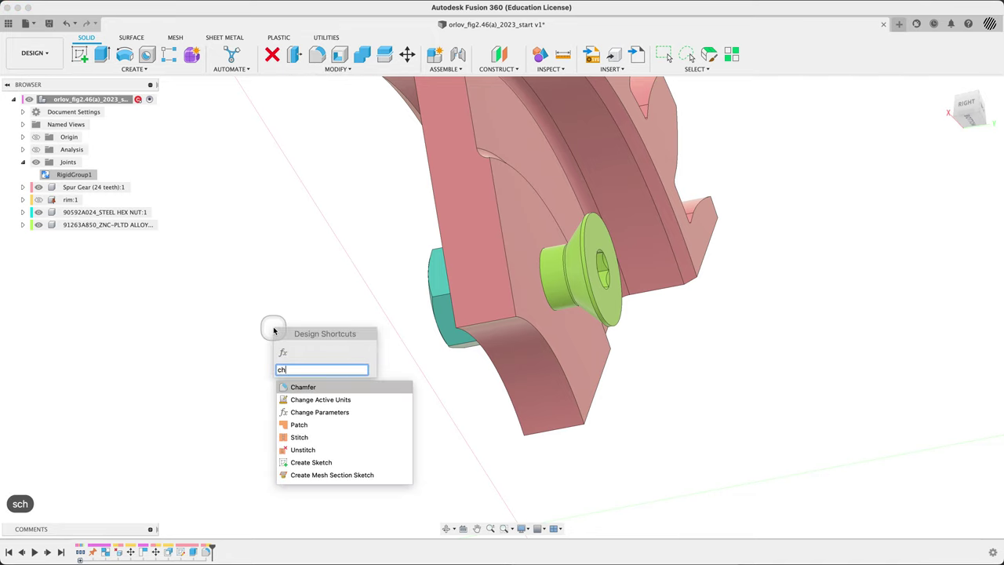
key("Return")
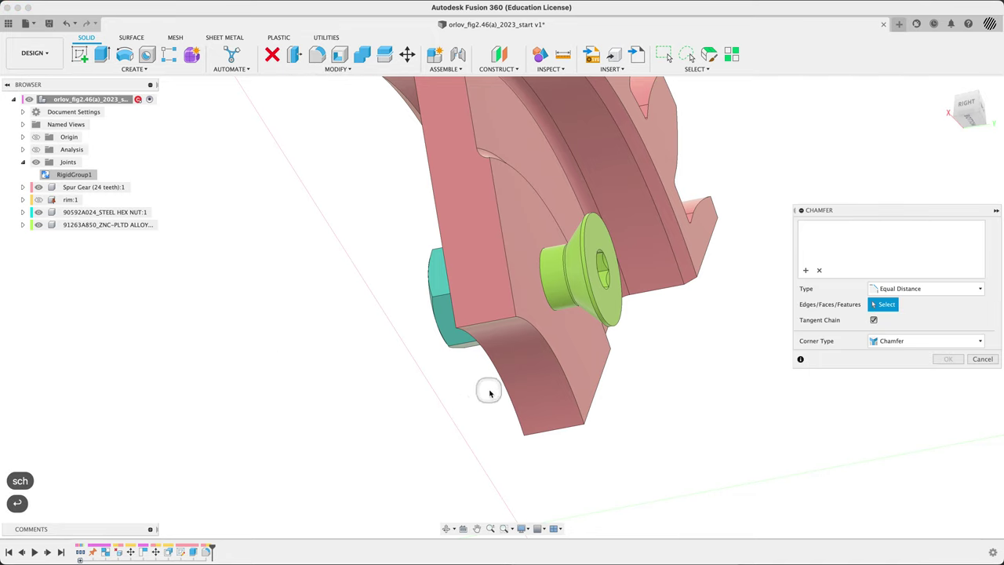
left_click(568, 383)
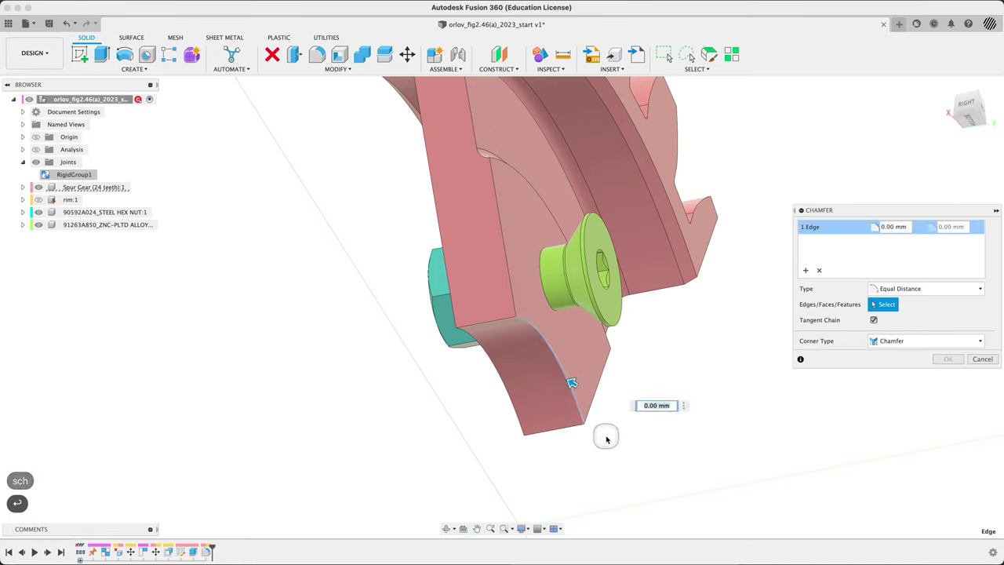
left_click_drag(570, 382, 566, 379)
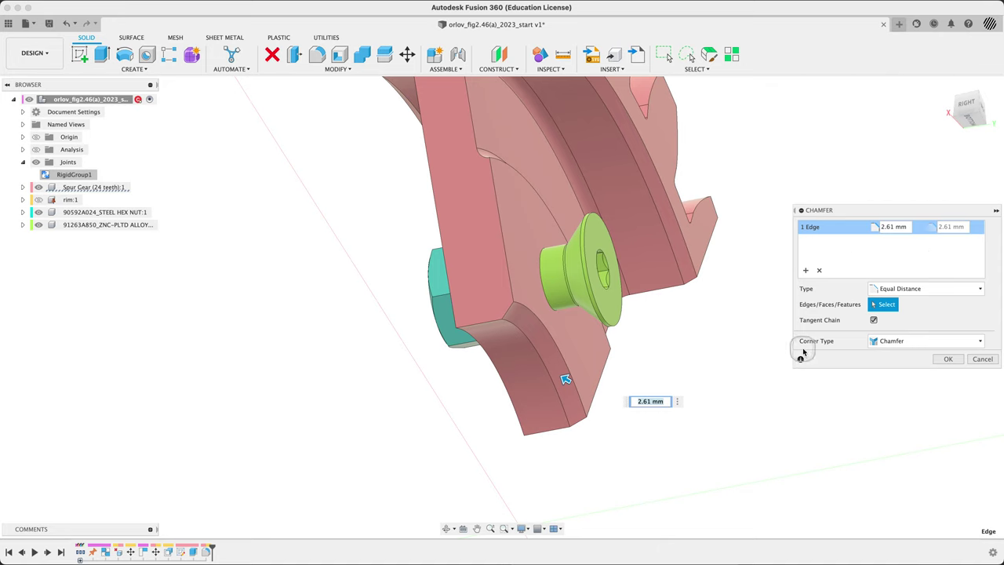
type("sta")
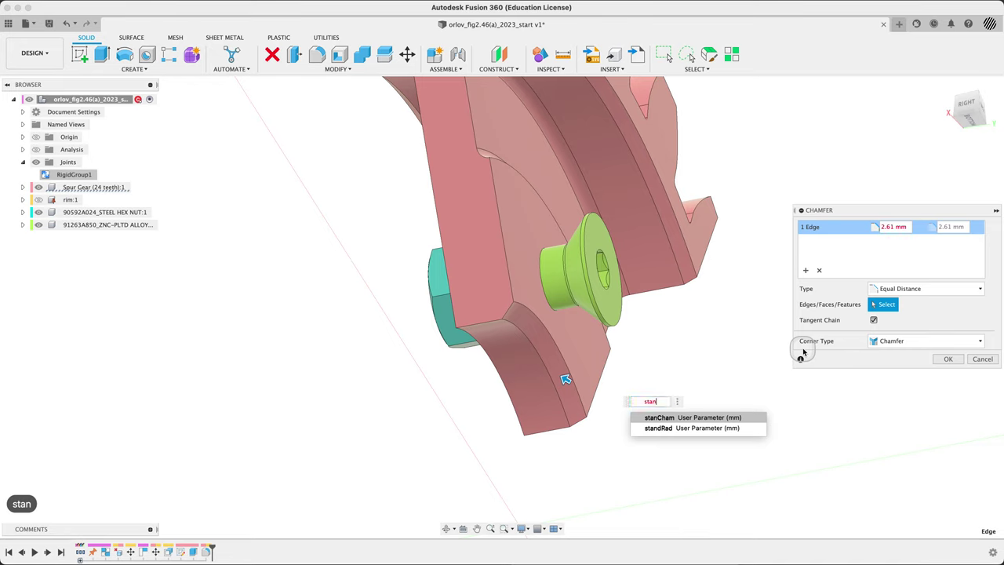
type("n")
key("Return")
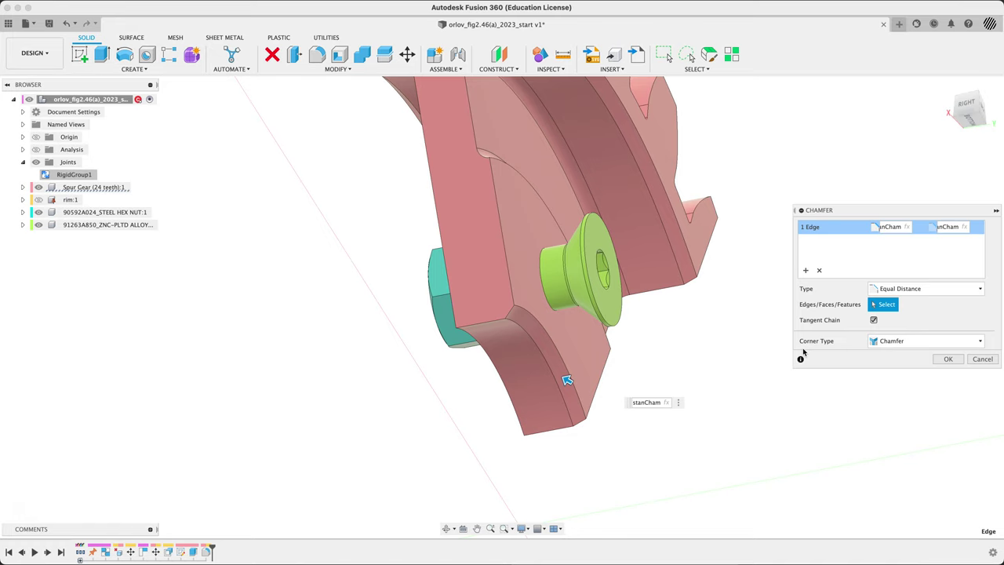
type("+1")
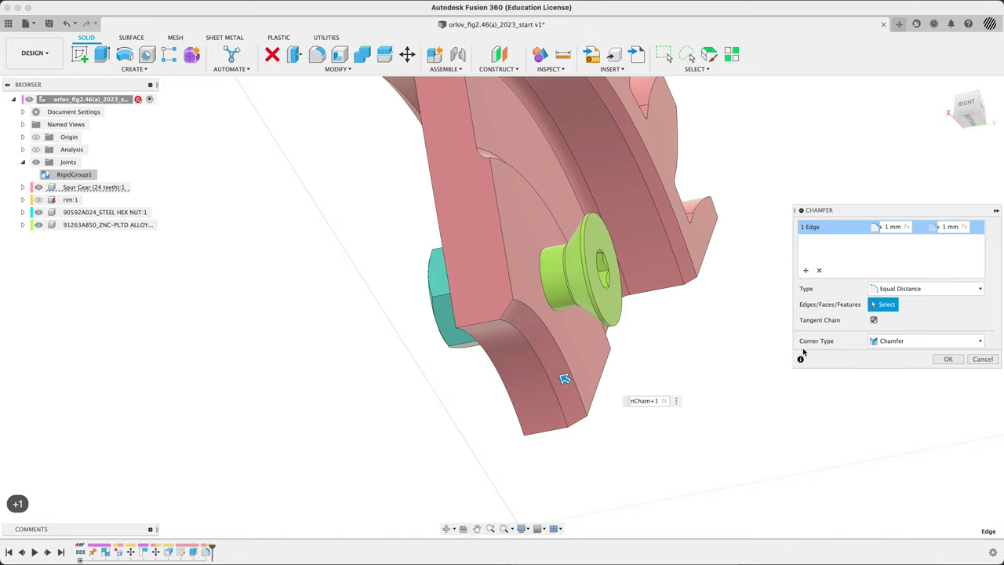
left_click(948, 359)
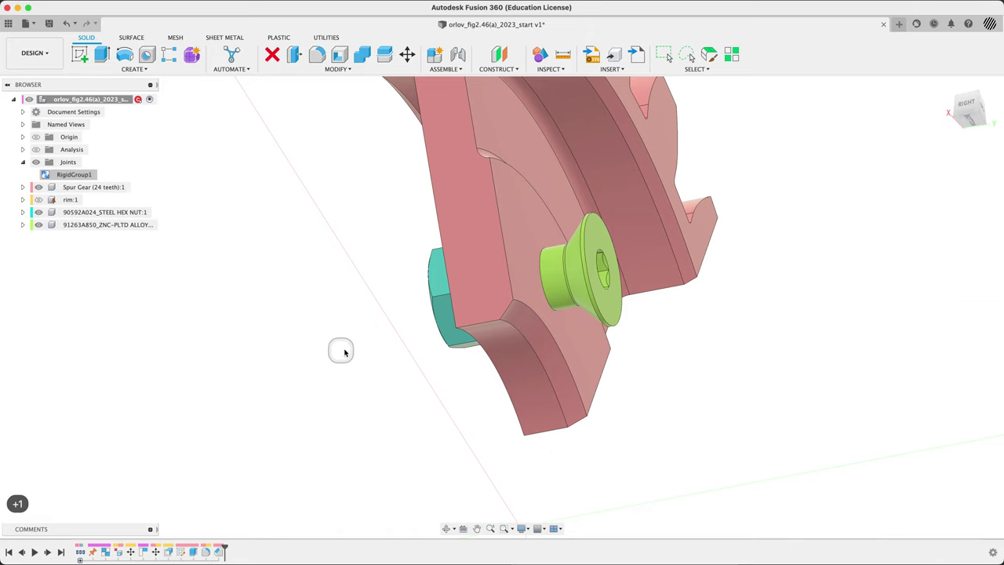
Show the rim again and view the chamfered gear's fit against the rim corner from the right side.
middle_click_drag(347, 350, 358, 235, "shift")
left_click(42, 201)
left_click(39, 200)
left_click(971, 108)
middle_click_drag(713, 200, 662, 265)
left_click(43, 161)
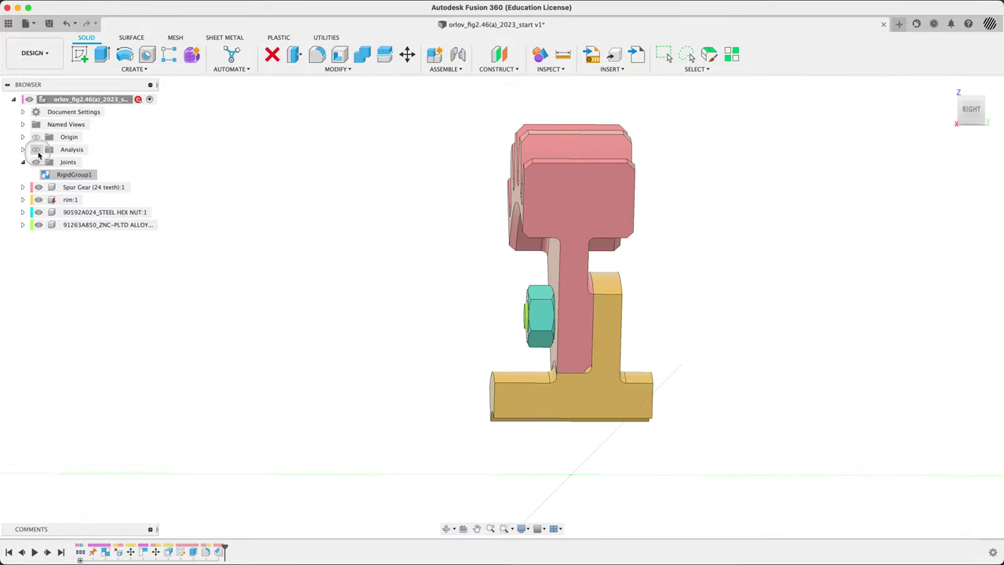
Show the section analysis in the right view and compare the assembly's profile with Fig. 46 (c) in the PDF.
left_click(37, 149)
left_click(970, 114)
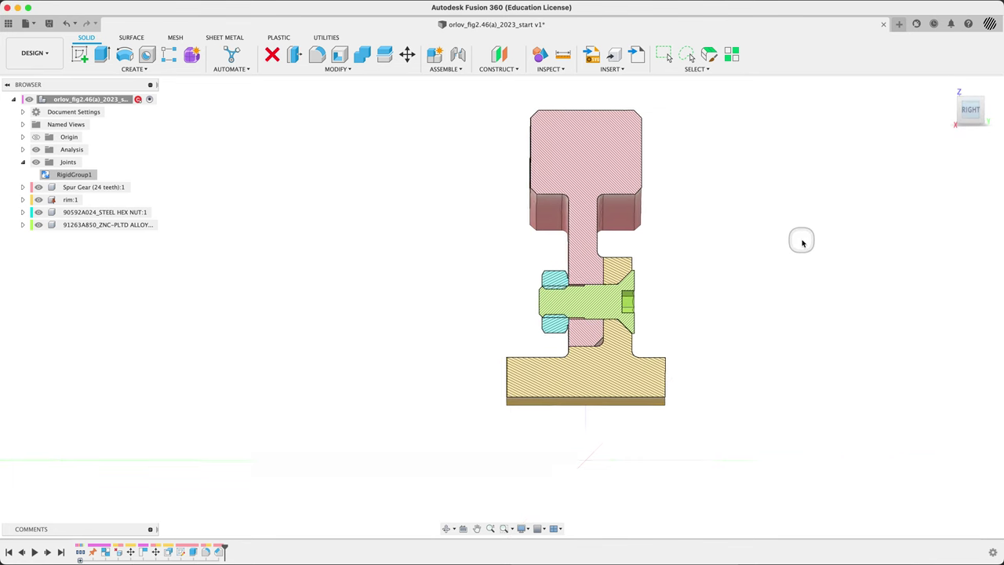
key("super+Tab")
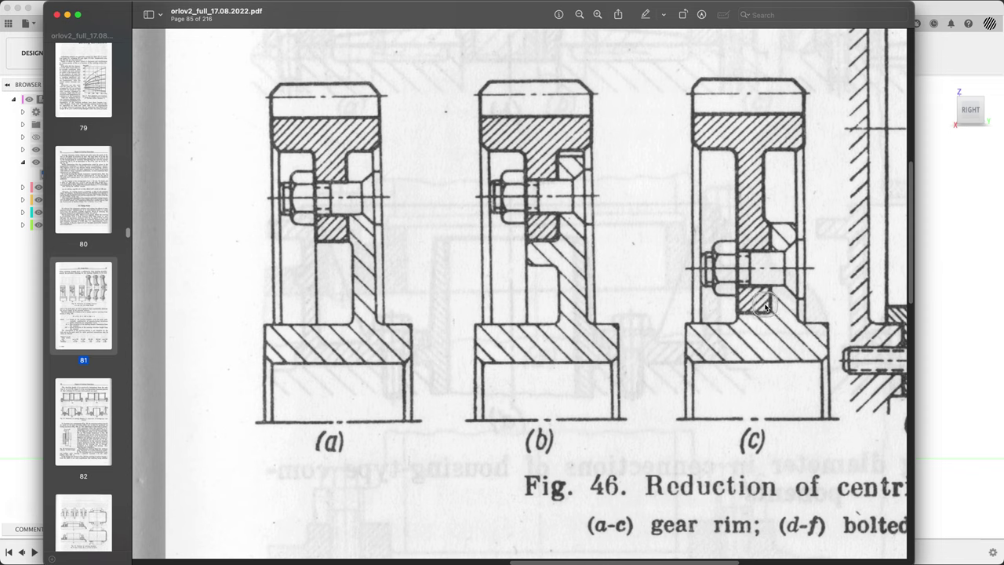
key("super+Tab")
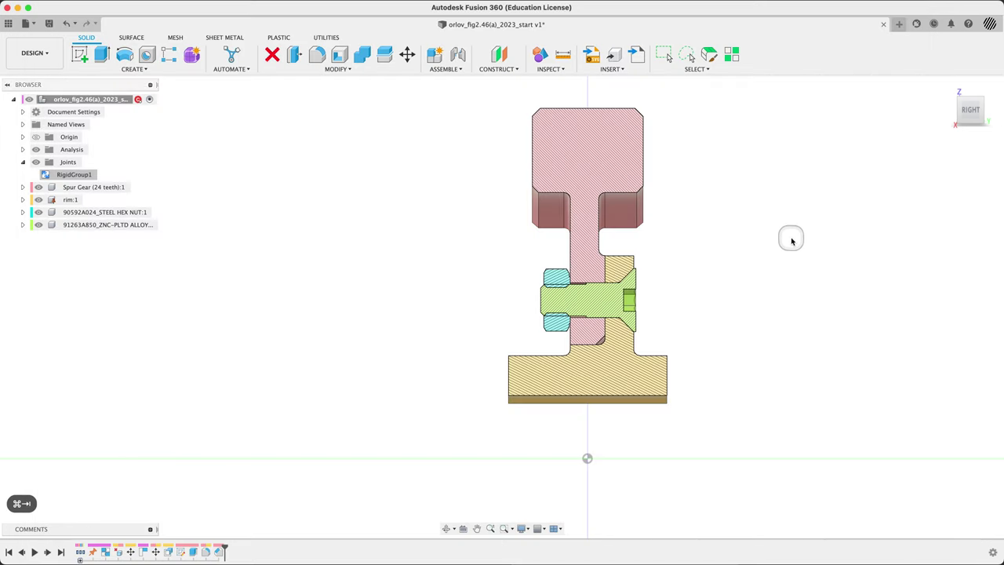
key("super+Tab")
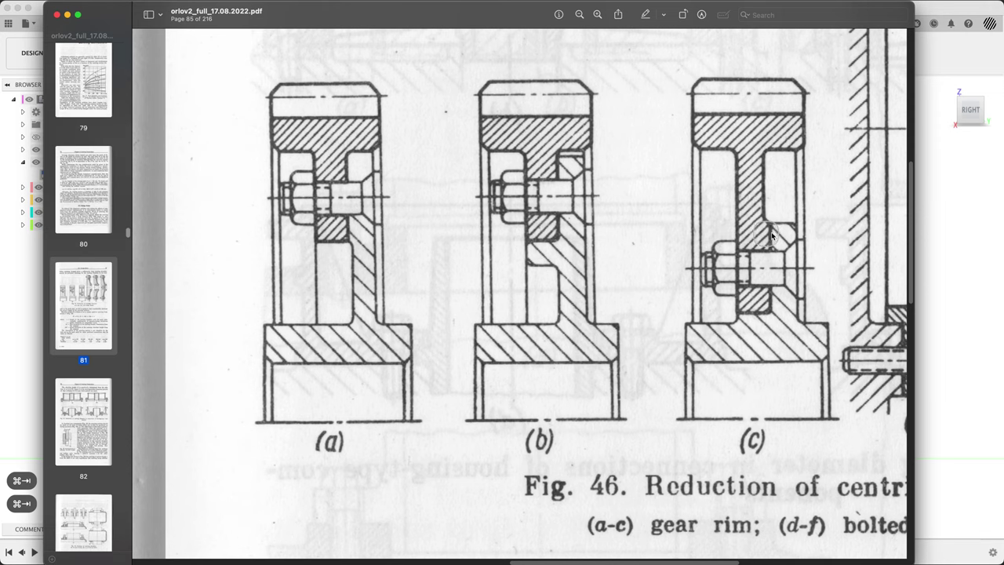
key("super+Tab")
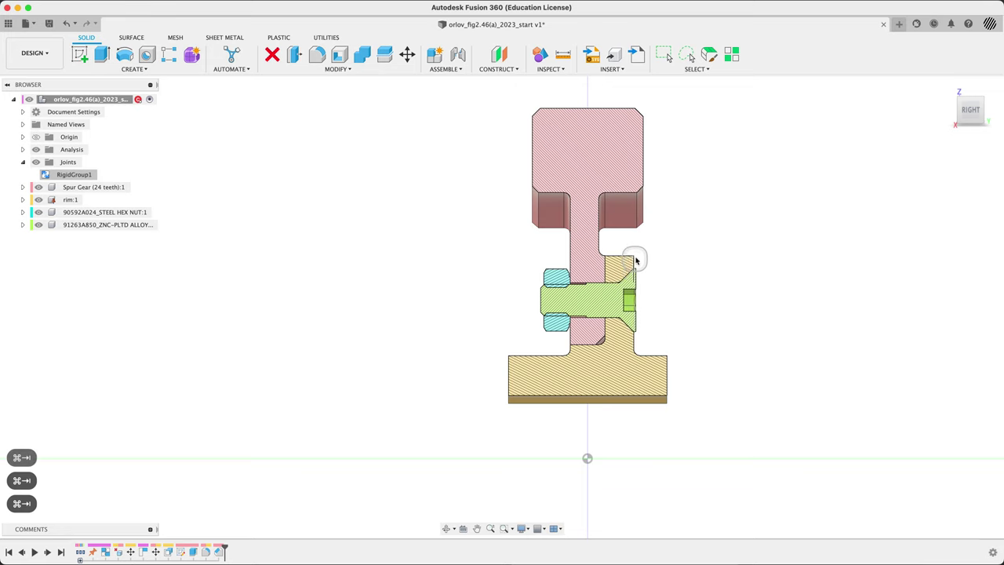
Edit the chamfer feature, adding the rim flange's outer arc edge on the bolt-head side as a separate set with equal distance stanCham.
middle_click_drag(735, 274, 671, 286, "shift")
left_click(373, 448)
double_click(221, 551)
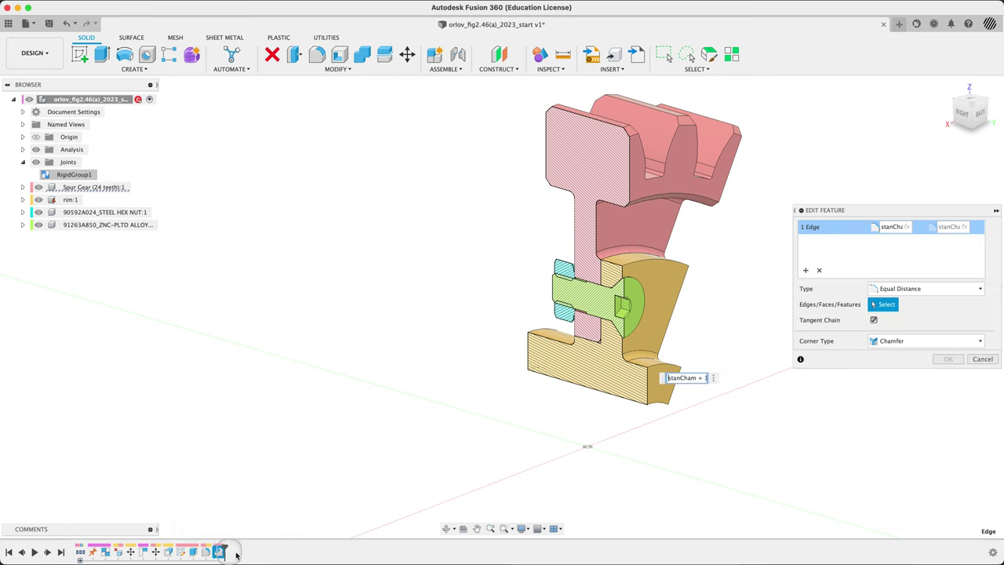
left_click(819, 271)
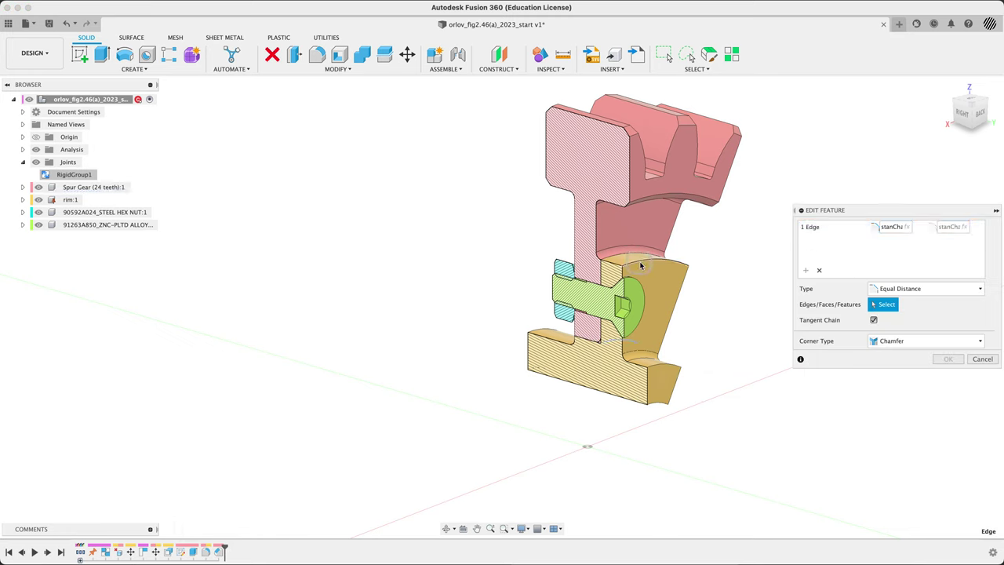
left_click(641, 267)
type("s")
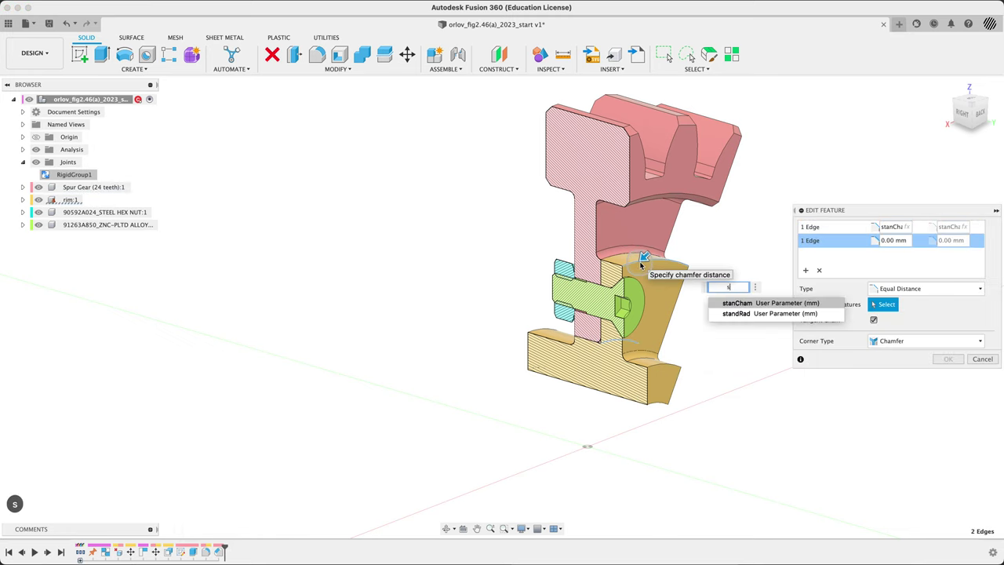
type("ta")
key("Return")
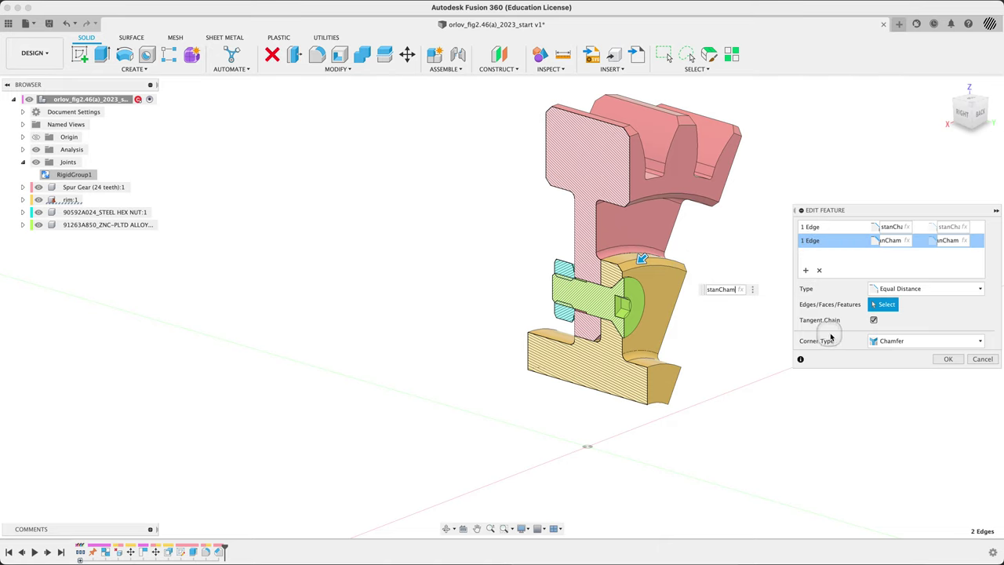
Check the rim hub against Fig. 46 (c) and add both bore edges of the rim to the chamfer's stanCham set.
key("super+Tab")
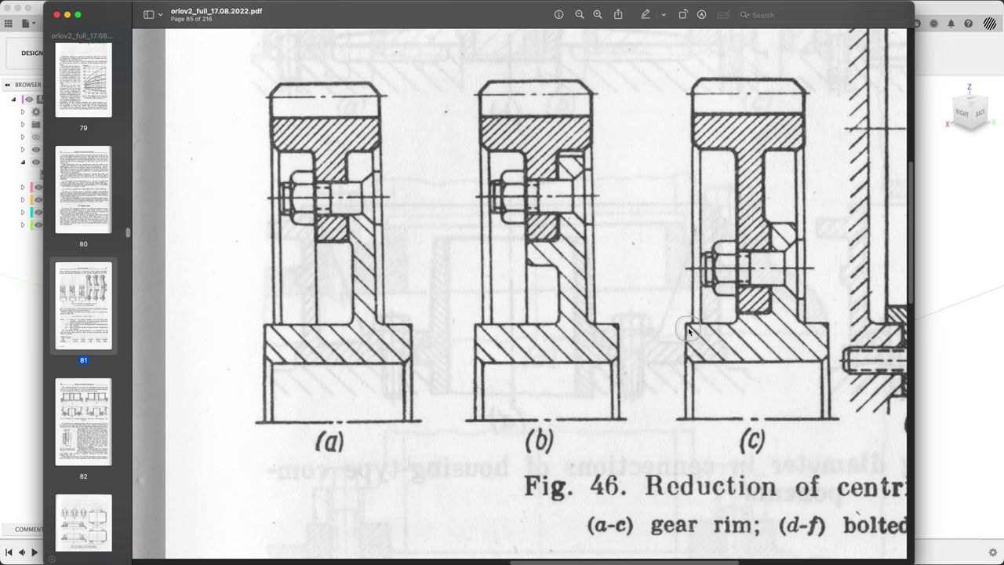
key("super+Tab")
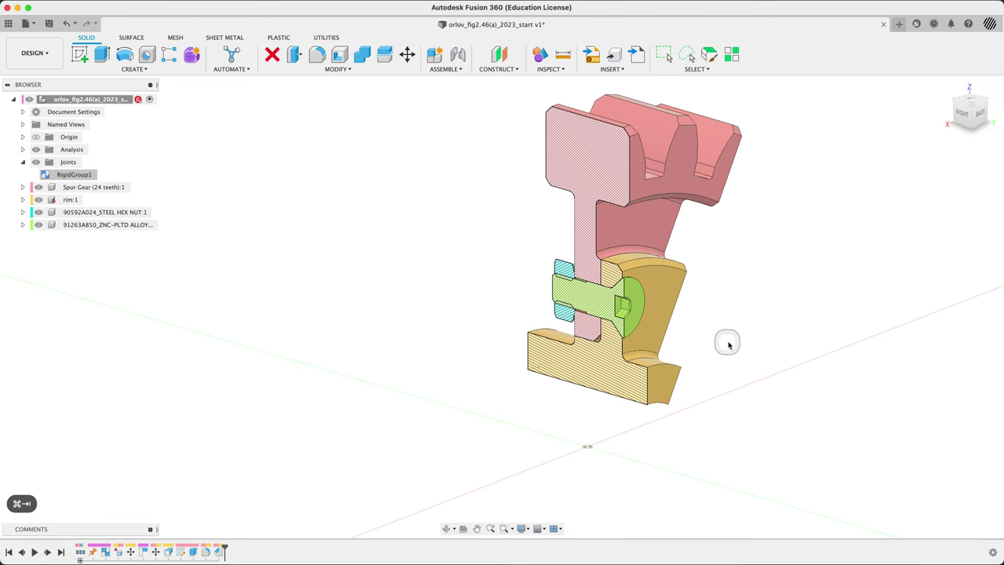
middle_click_drag(728, 340, 789, 341, "shift")
key("super+Tab")
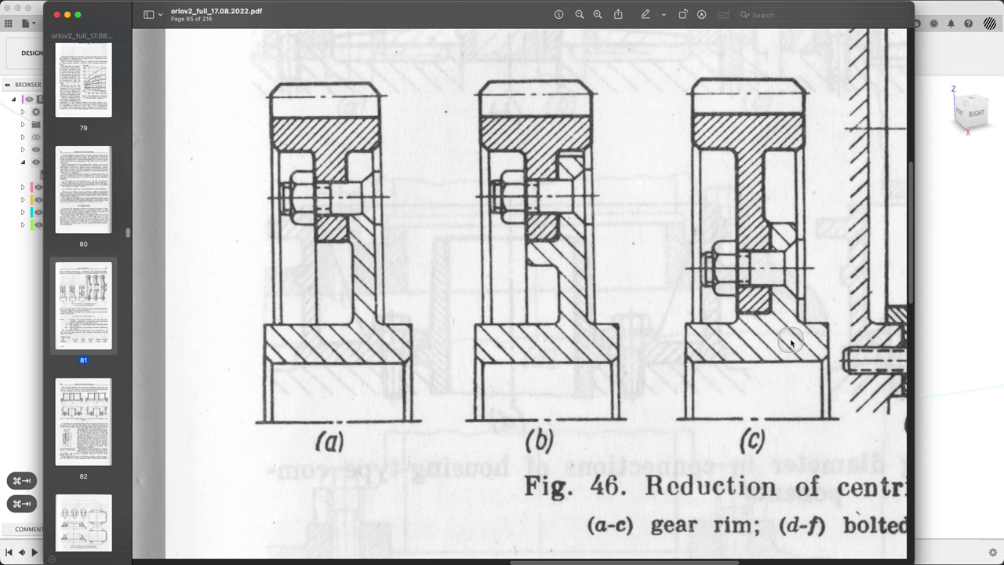
key("super+Tab")
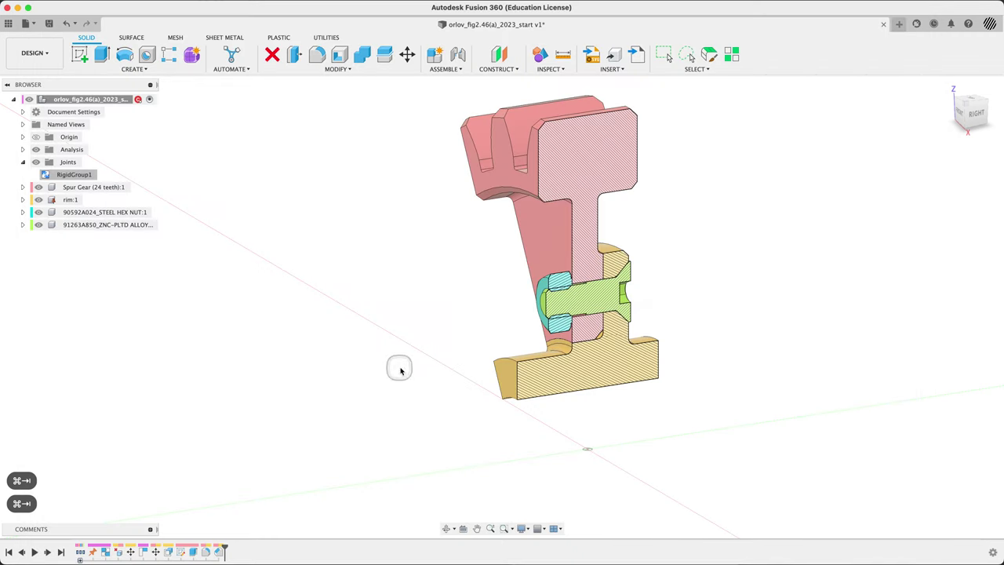
scroll(509, 405, "up", 5)
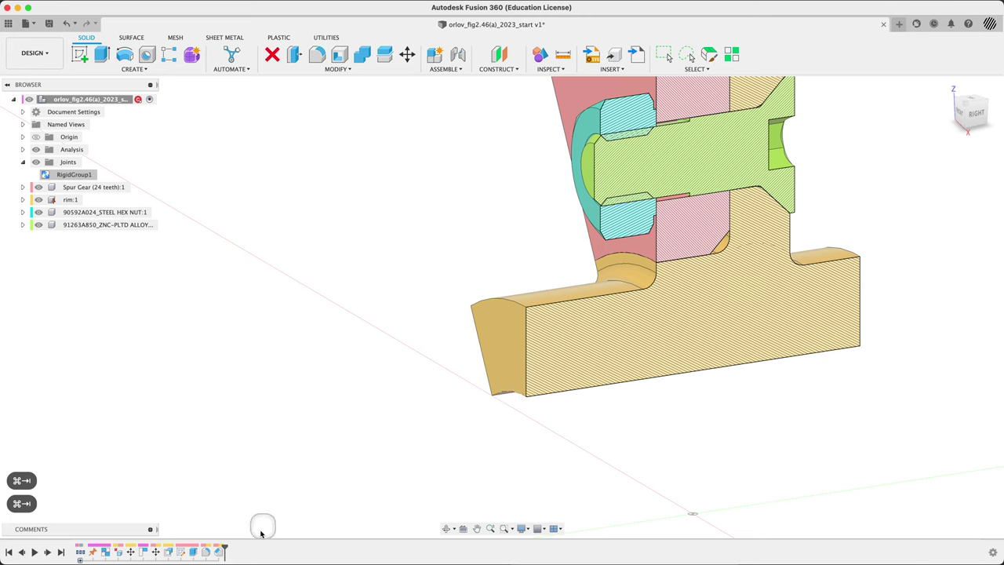
double_click(220, 552)
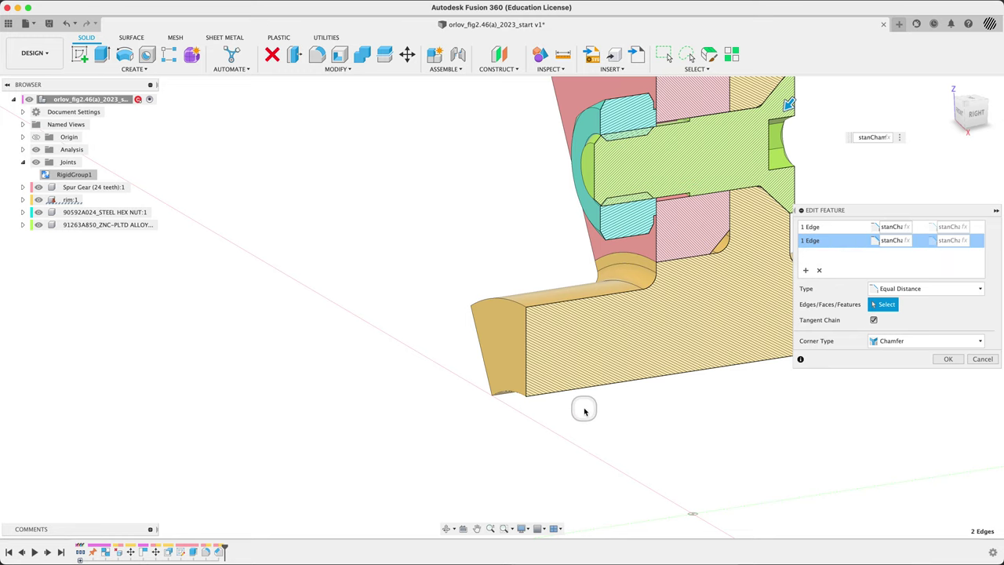
middle_click_drag(584, 412, 442, 410)
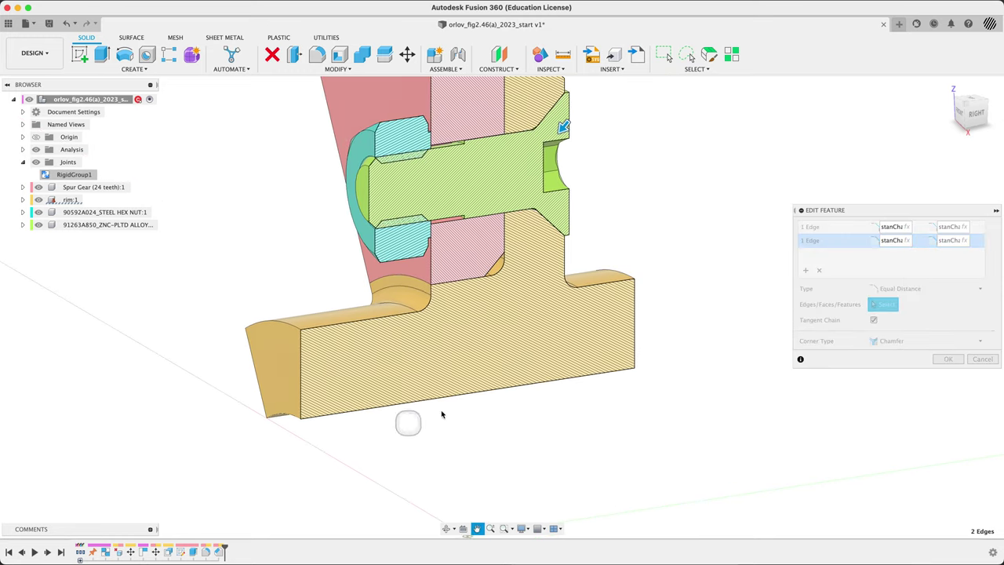
left_click(288, 416)
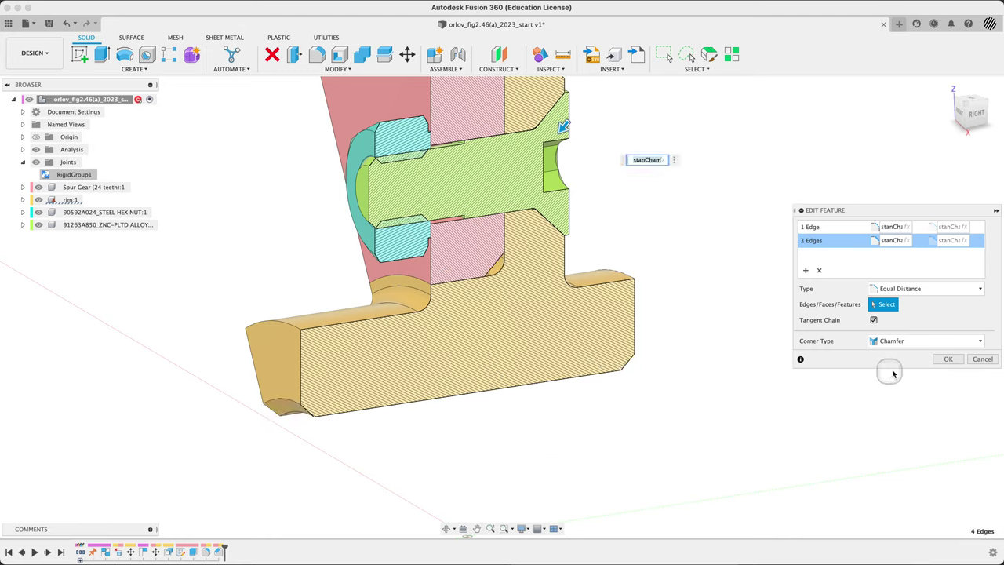
left_click(947, 358)
Compare the chamfered section with Fig. 46 (c) from the right, and hide the section analysis in the home view.
key("super+Tab")
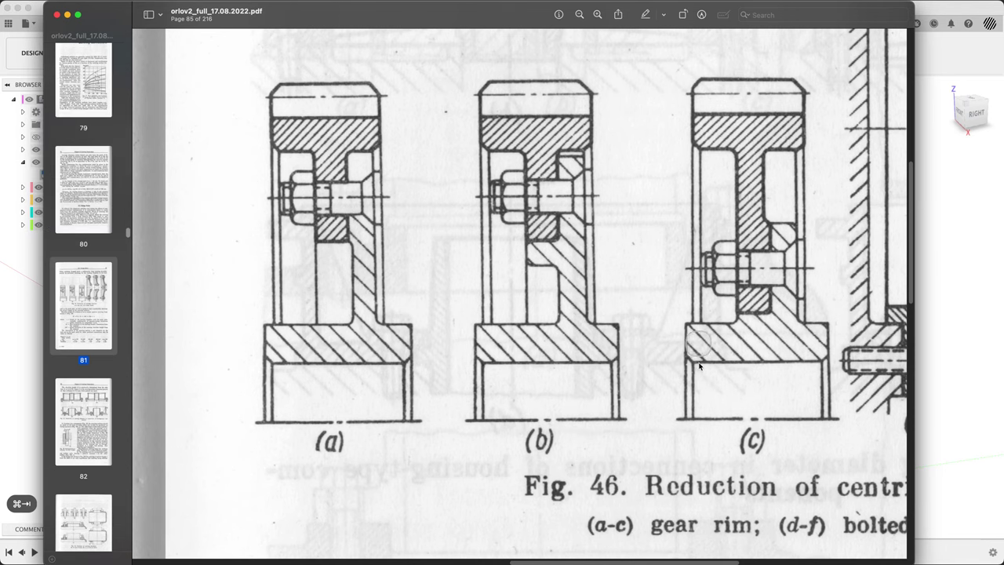
key("super+Tab")
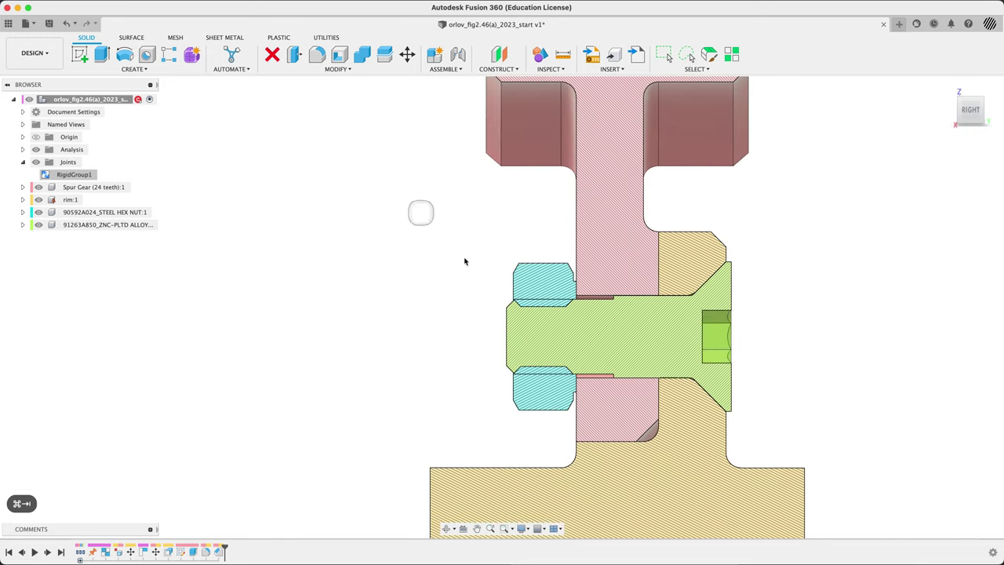
scroll(506, 299, "down", 4)
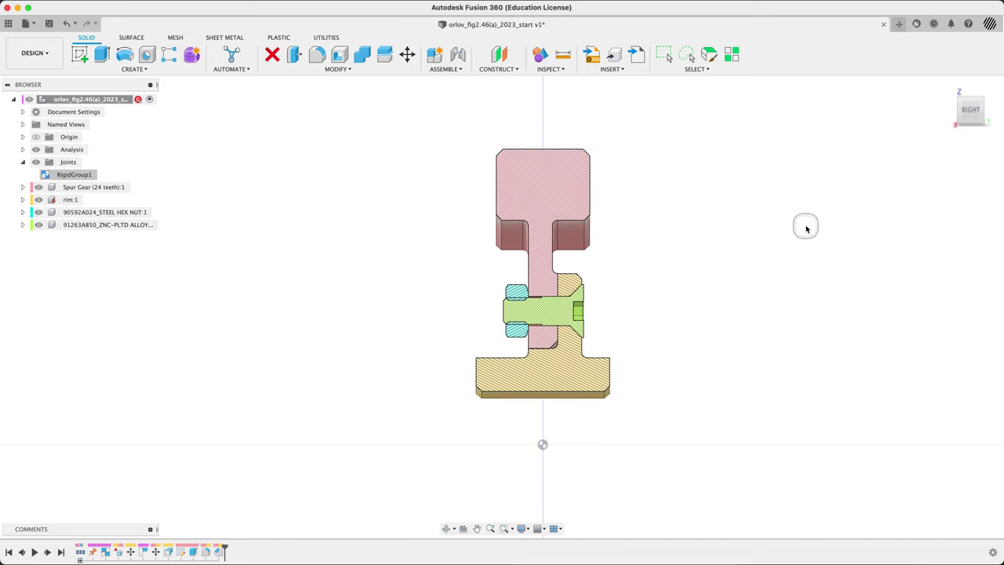
left_click(947, 88)
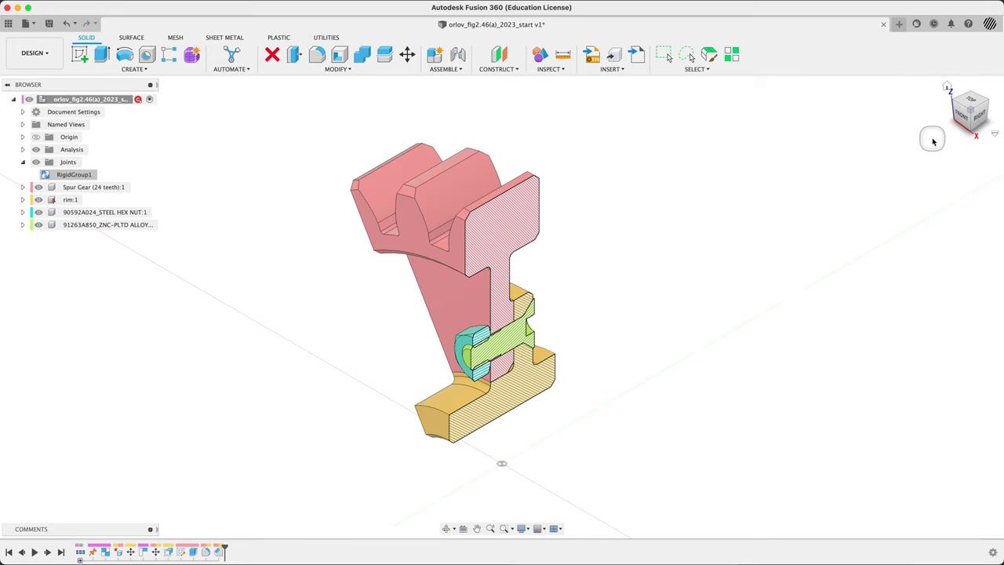
left_click(35, 149)
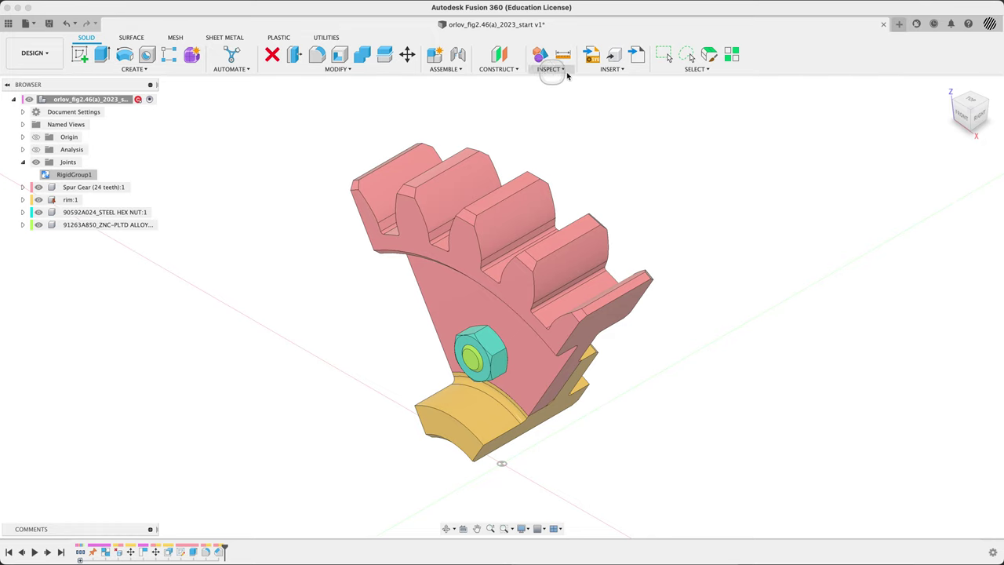
Start a circular pattern of components, choosing the spur gear, rim, hex nut and bolt as its objects.
type("spatt")
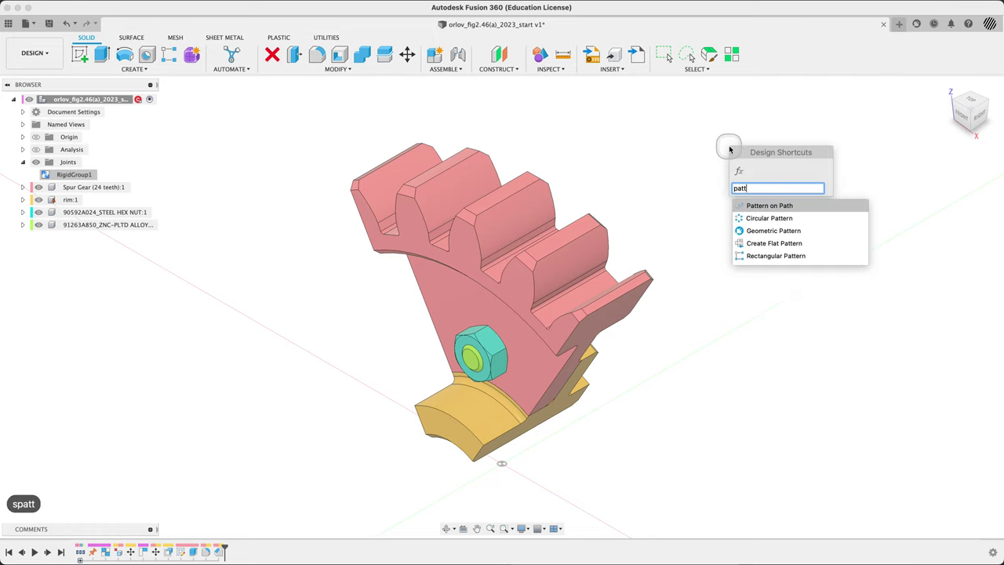
left_click(771, 218)
scroll(753, 285, "down", 3)
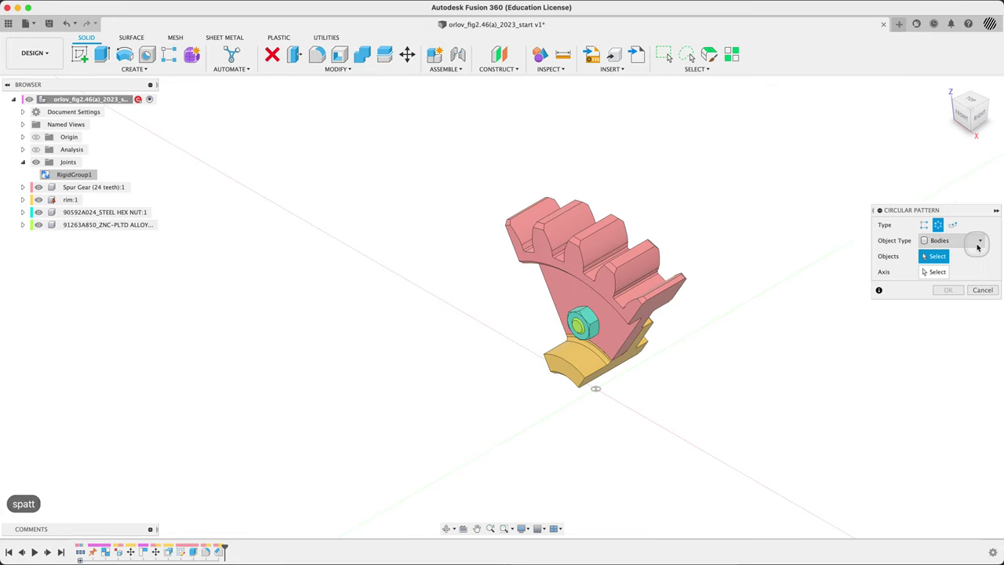
left_click(958, 245)
left_click(955, 286)
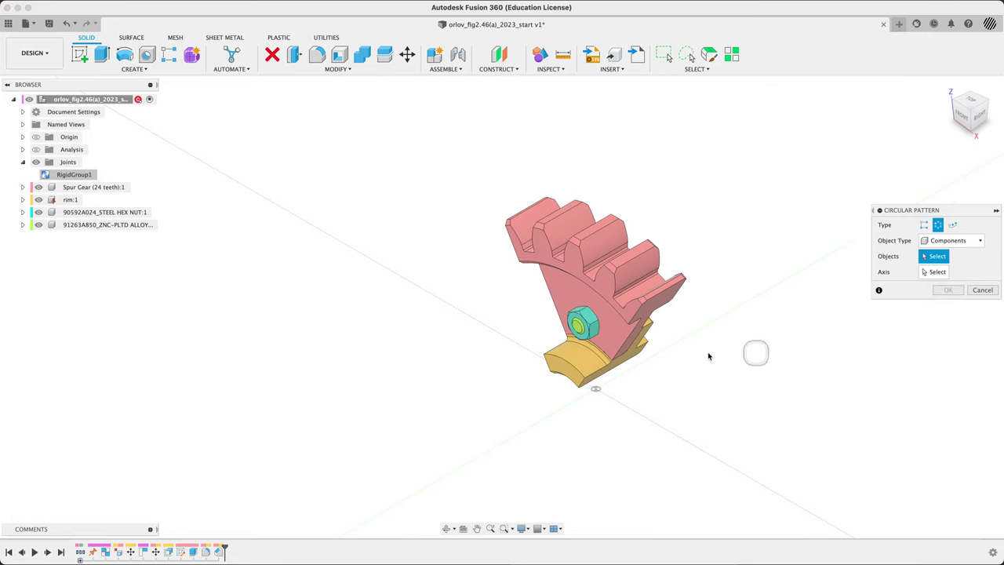
left_click(614, 335)
left_click(582, 328)
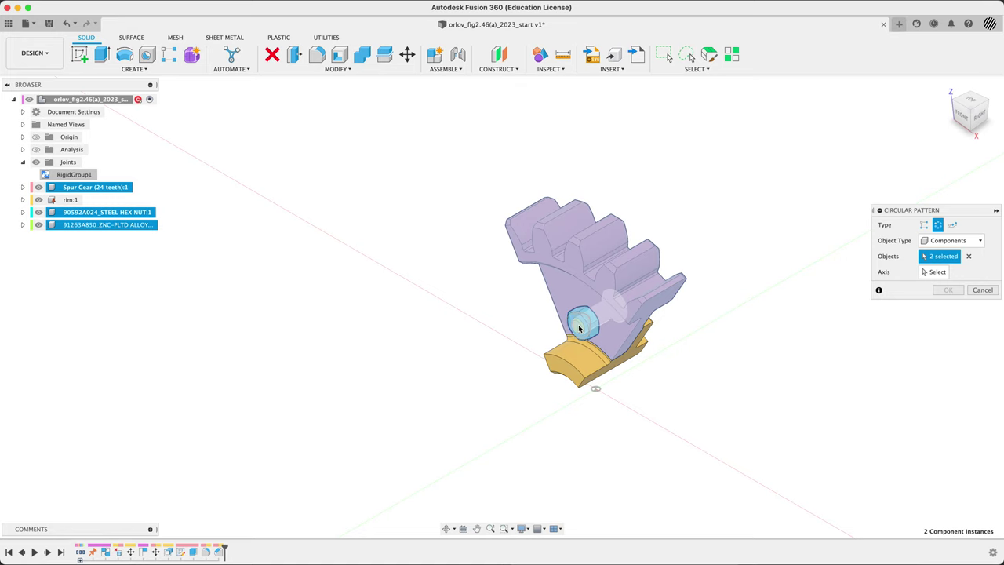
left_click(575, 355)
left_click(575, 355)
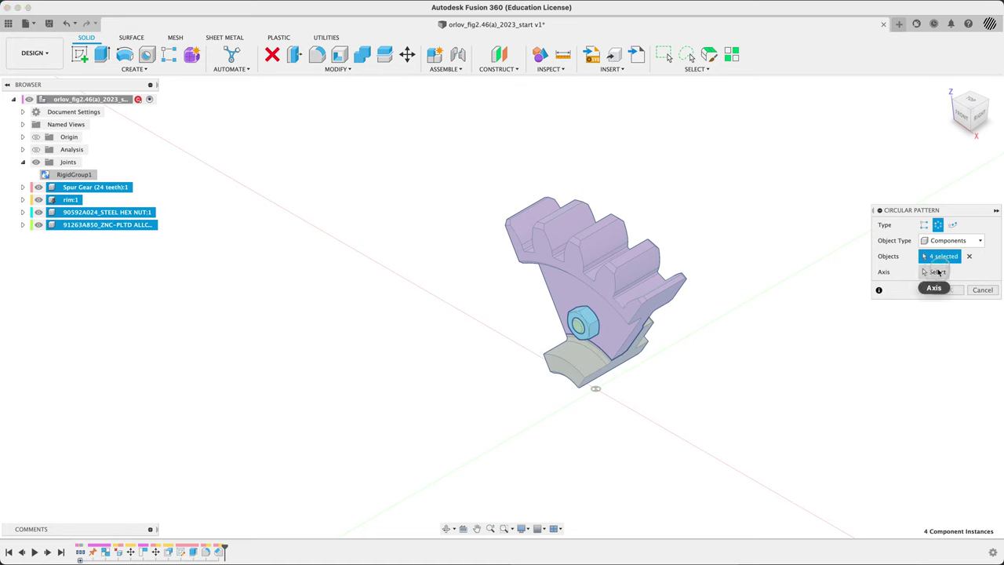
Preview the full circular pattern around the Y axis with a quantity of 6, cancel it and restore the home view.
left_click(939, 272)
left_click(636, 371)
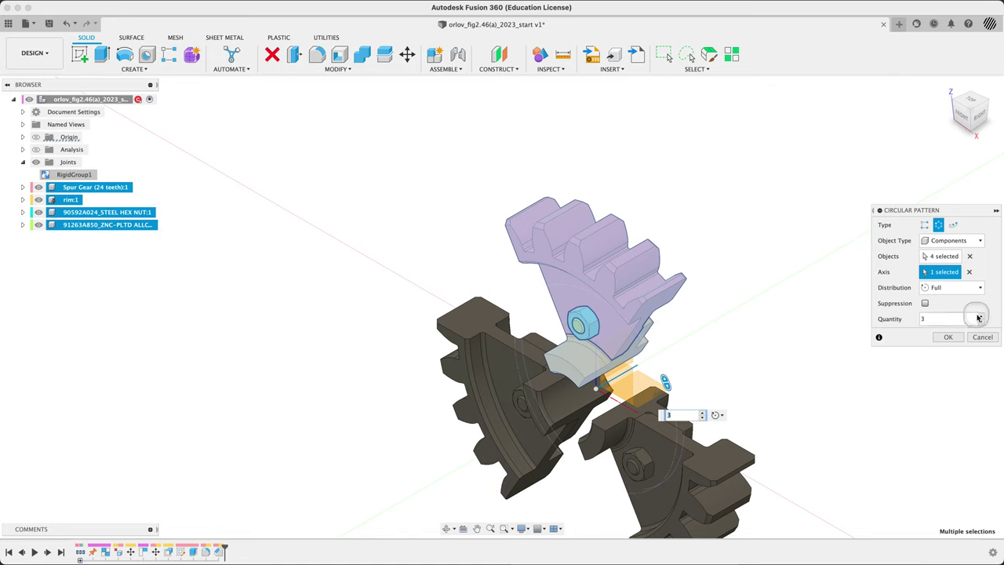
left_click(980, 315)
left_click(980, 315)
left_click(979, 315)
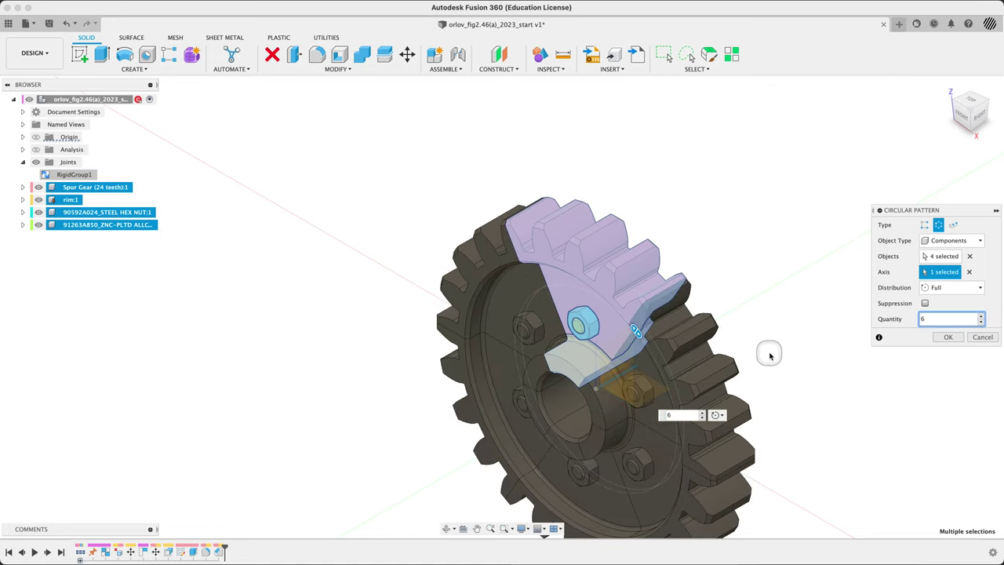
middle_click_drag(439, 362, 343, 370, "shift")
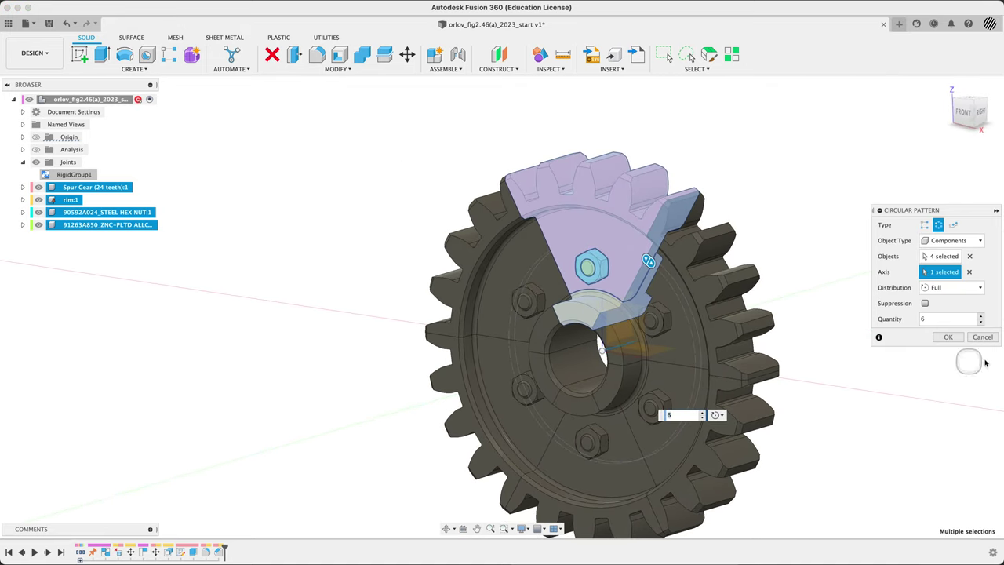
left_click(982, 336)
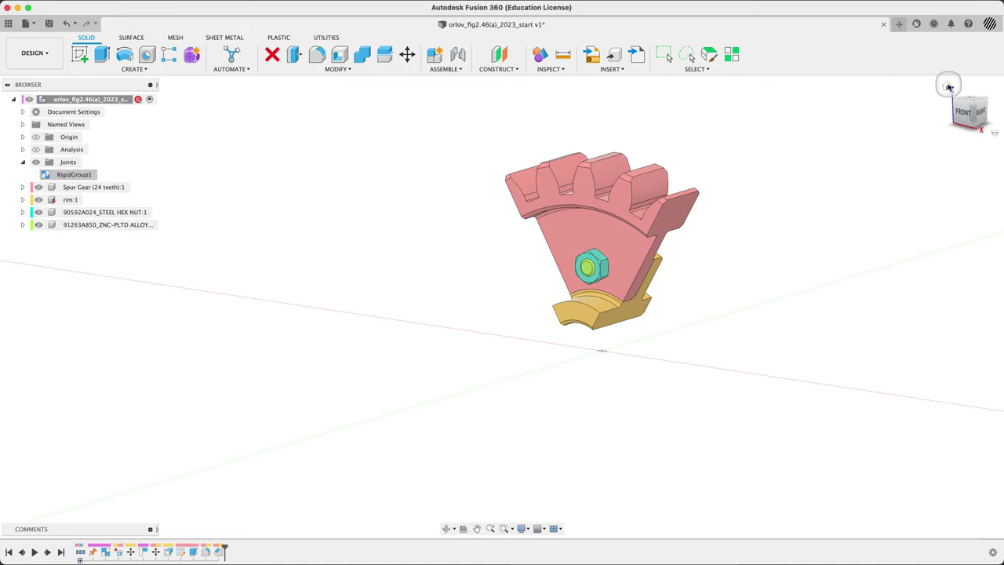
left_click(949, 88)
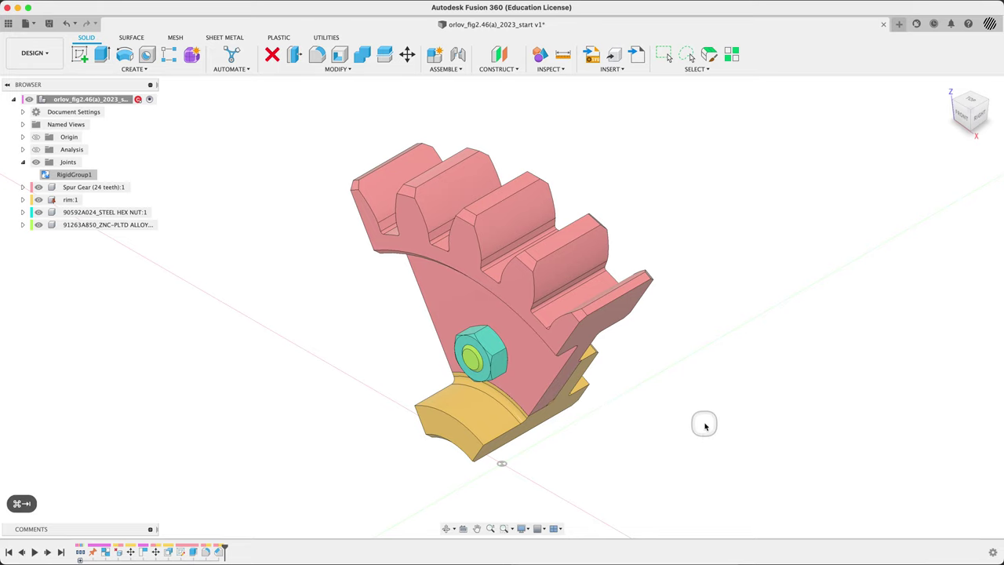
Switch to the PDF and review the gear-rim variants (a) to (c) and the bolted brackets in Fig. 46.
key("super+Tab")
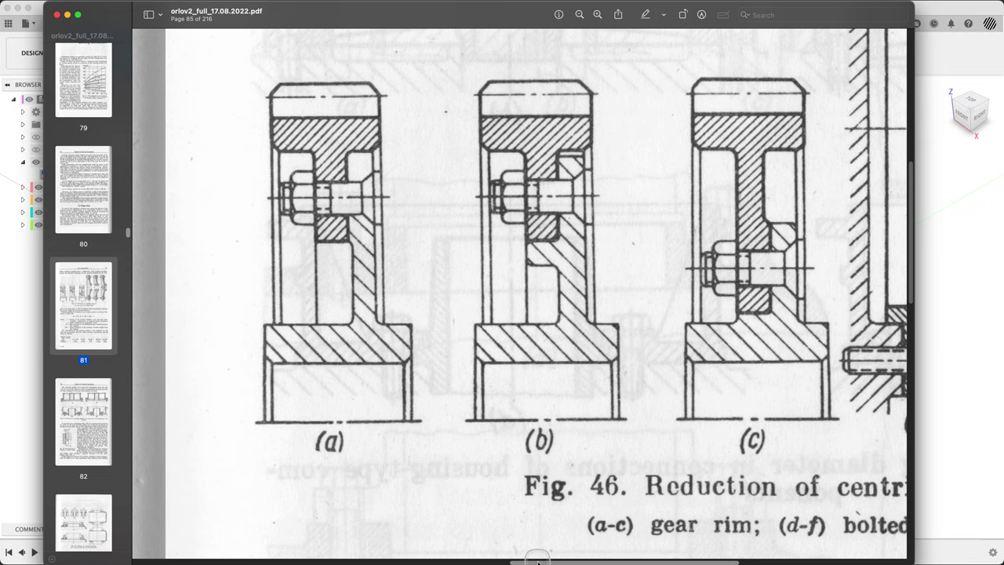
left_click_drag(532, 561, 624, 558)
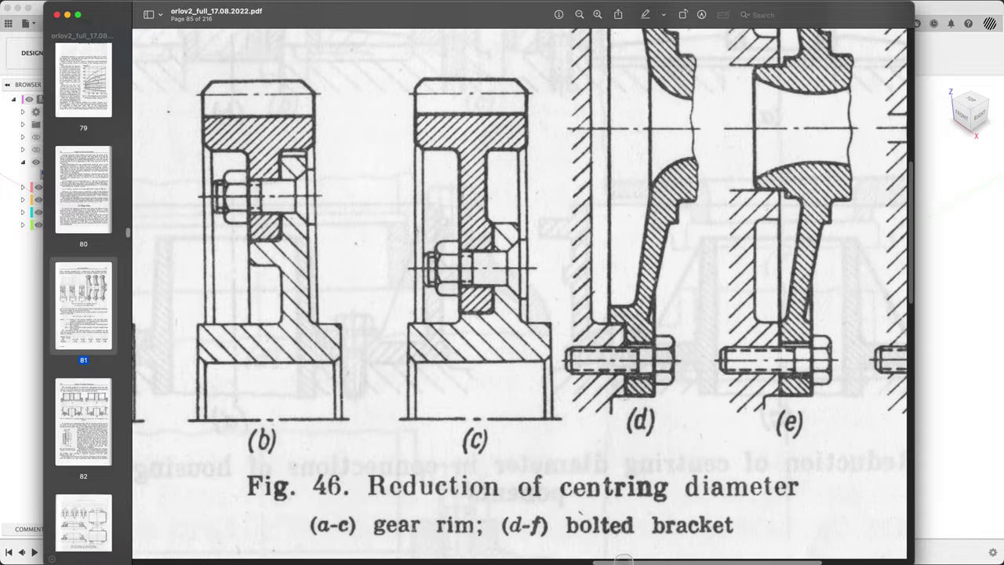
scroll(624, 558, "left", 6)
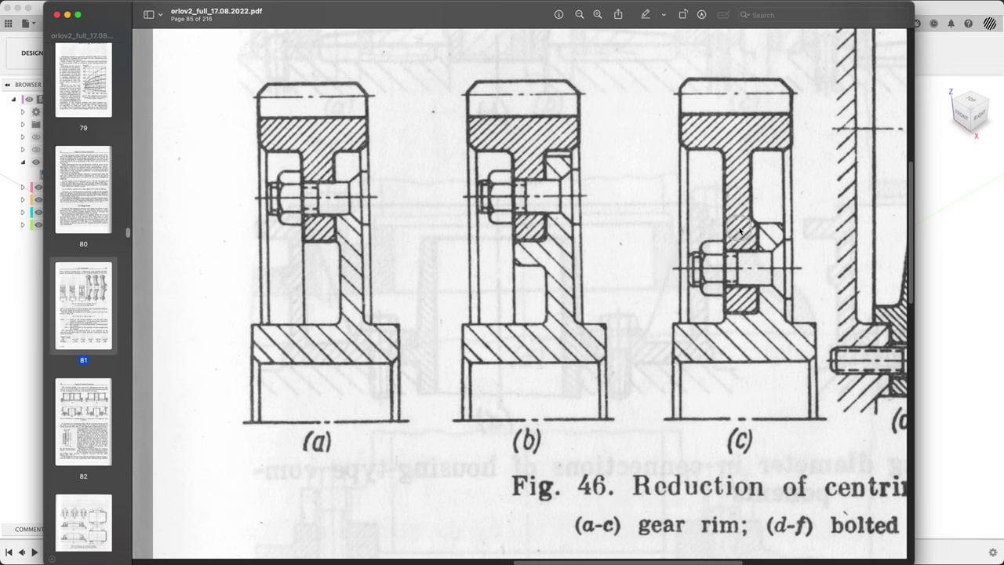
Switch back to Fusion 360, show the properties of the top-level assembly component, then clear and reselect it as the inspected component.
key("super+Tab")
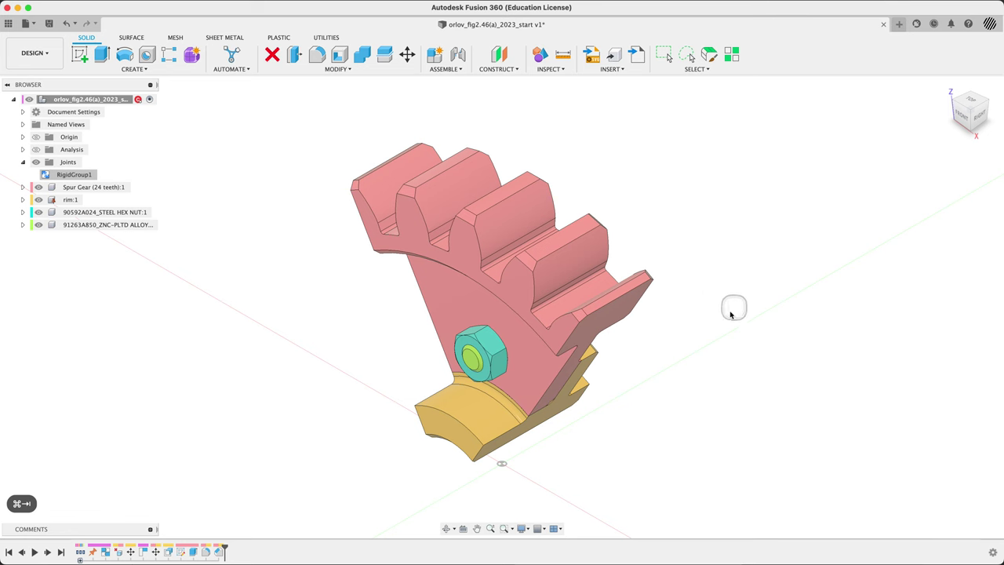
key("Escape")
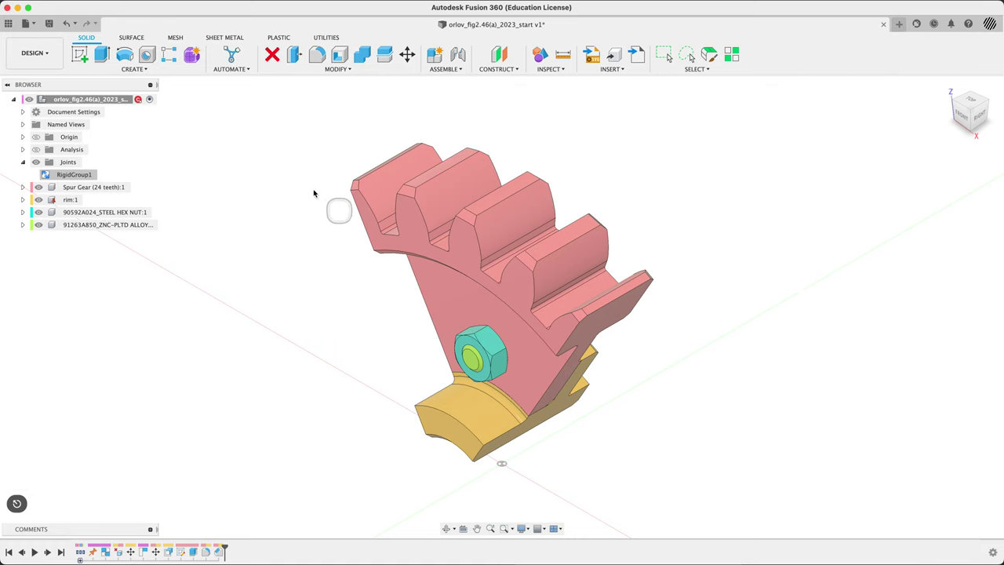
right_click(109, 103)
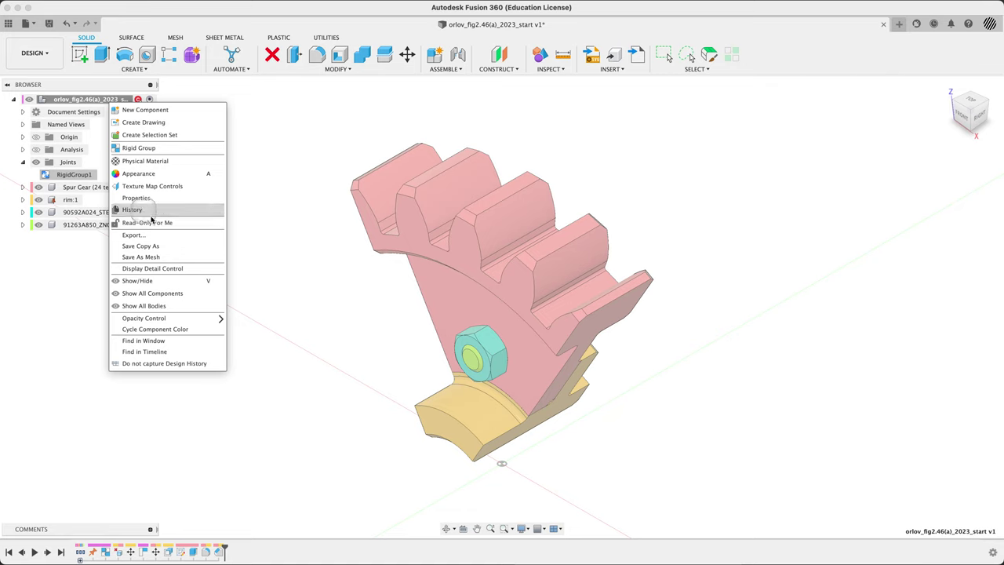
left_click(178, 200)
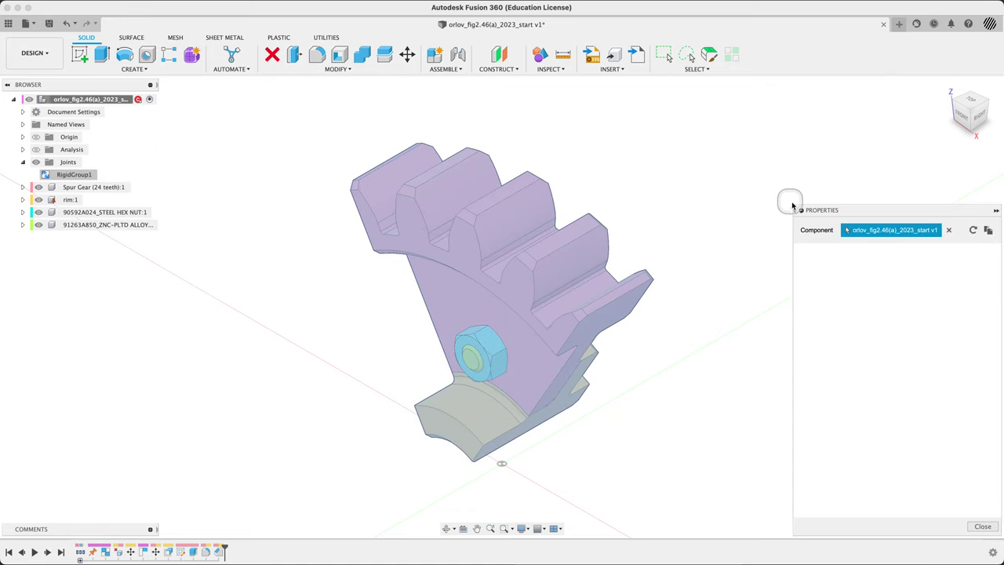
left_click_drag(884, 206, 787, 134)
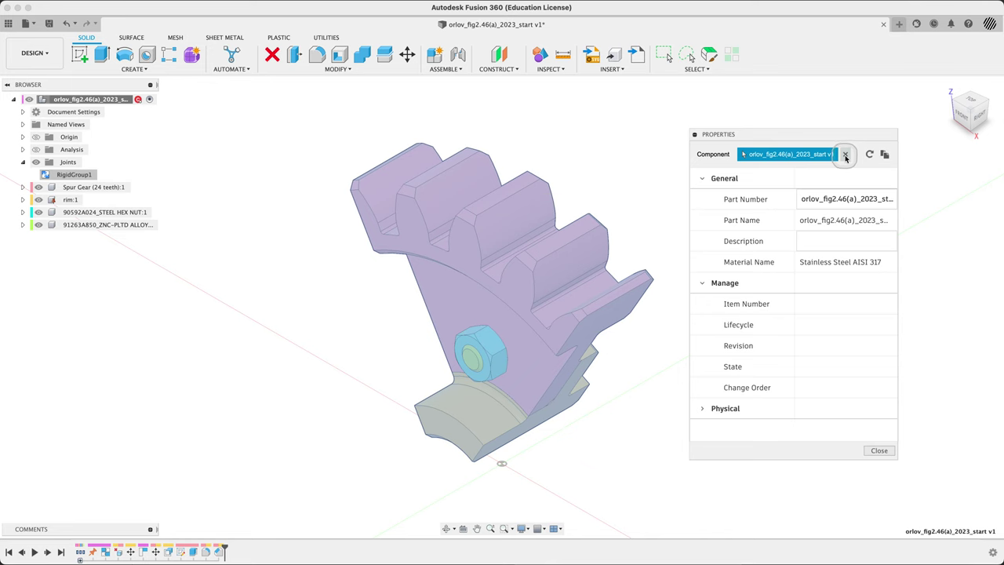
left_click(845, 154)
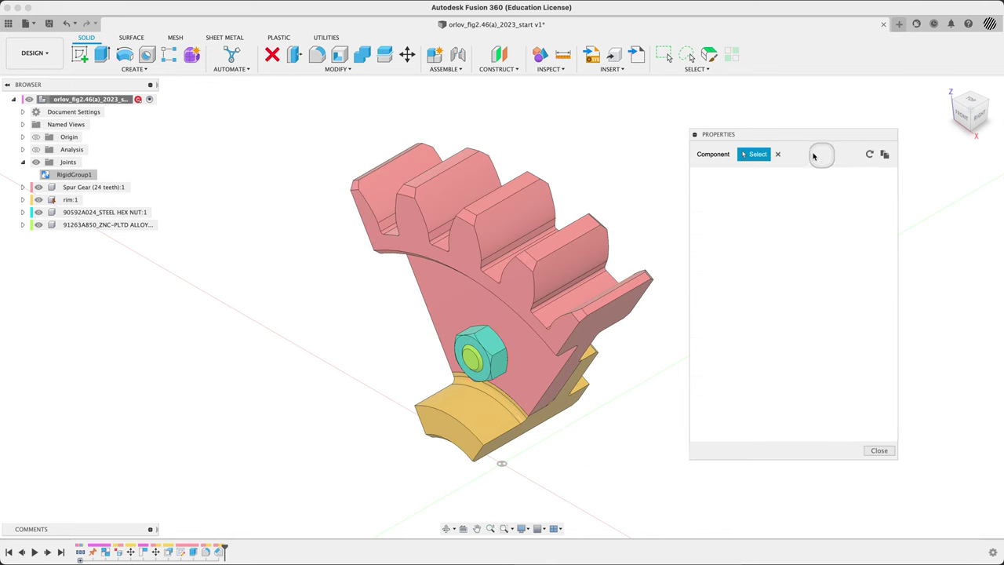
left_click(91, 99)
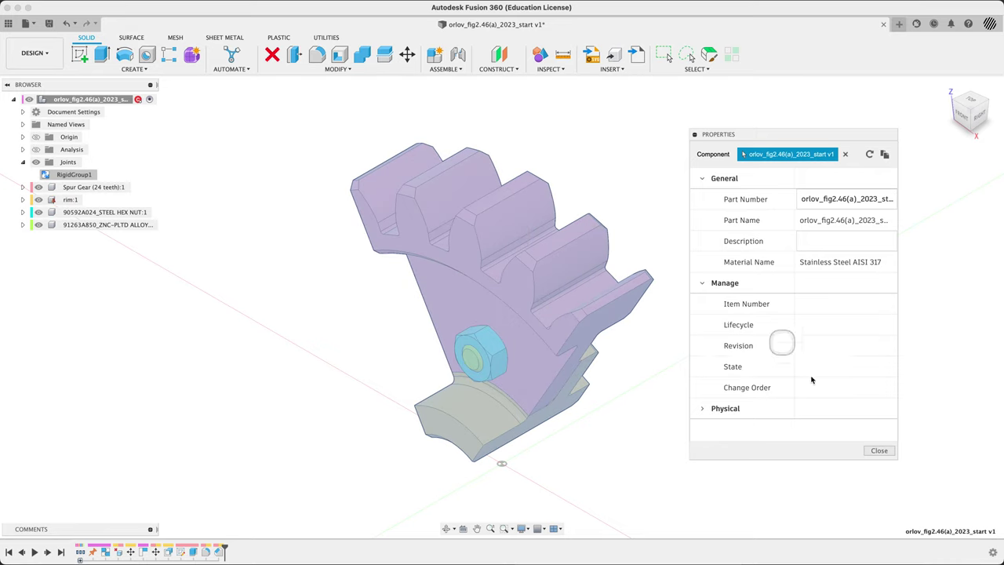
Examine the assembly's physical properties in an enlarged properties window with the Manage group collapsed, and close it.
left_click(703, 286)
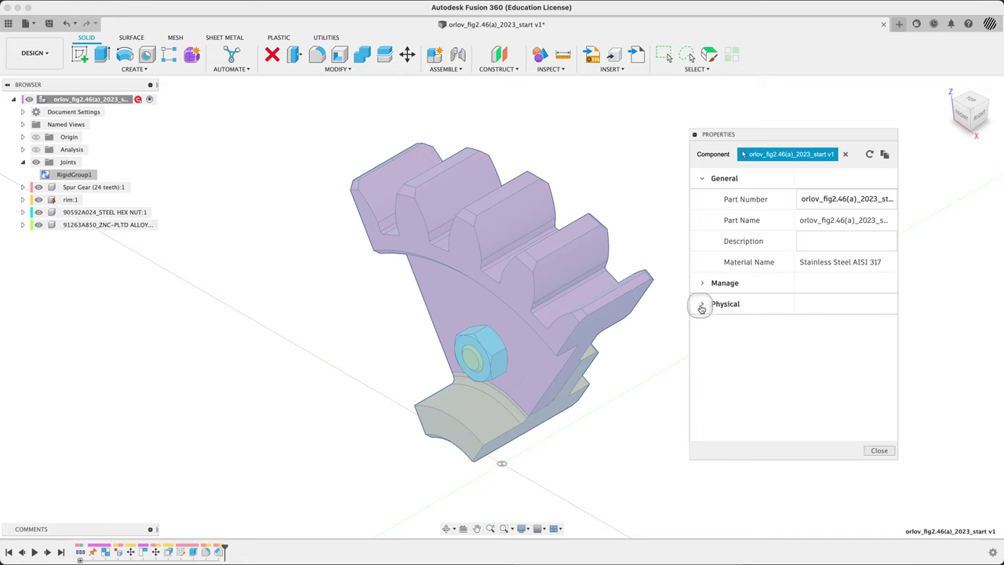
left_click(702, 304)
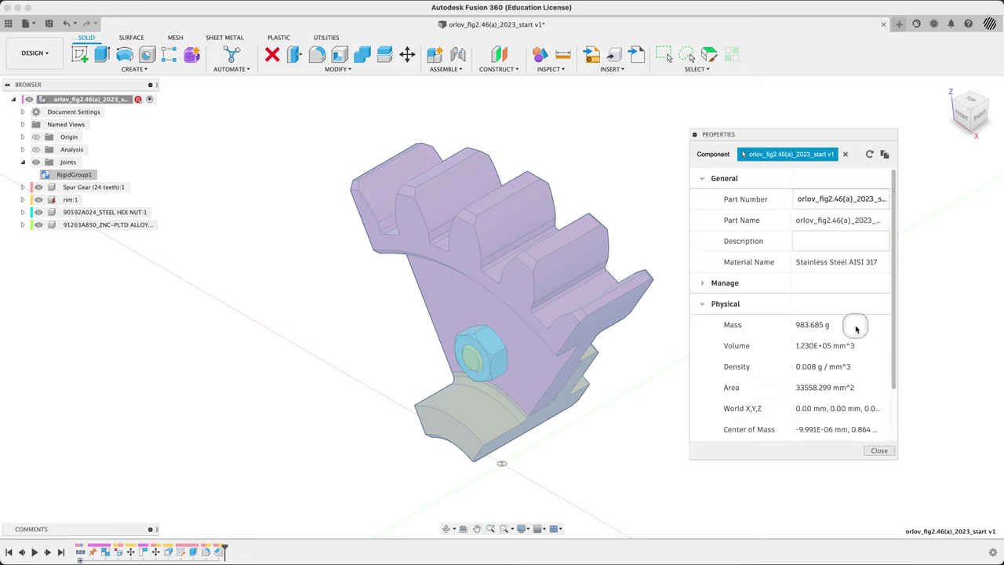
scroll(856, 329, "down", 1)
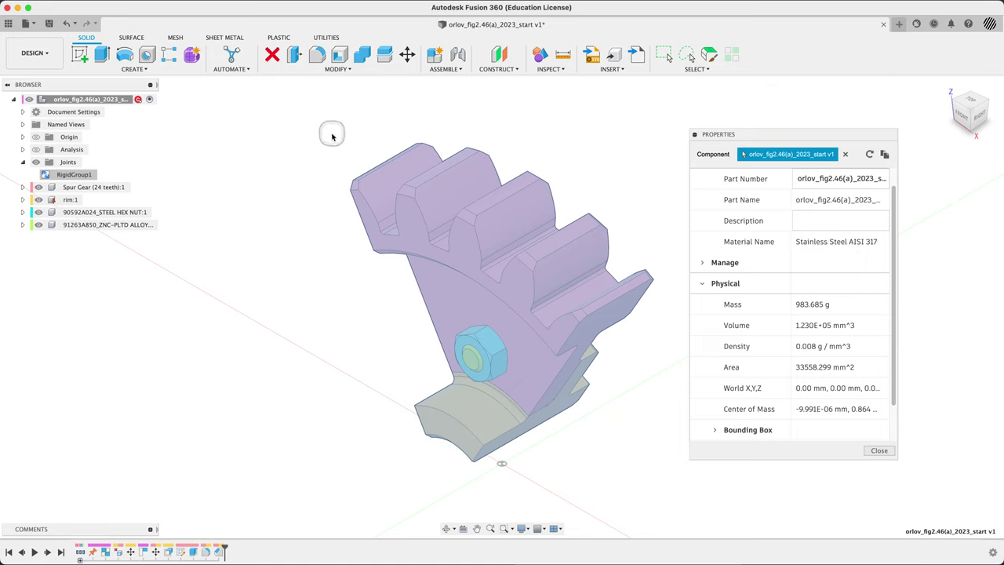
left_click(449, 151)
left_click(524, 168)
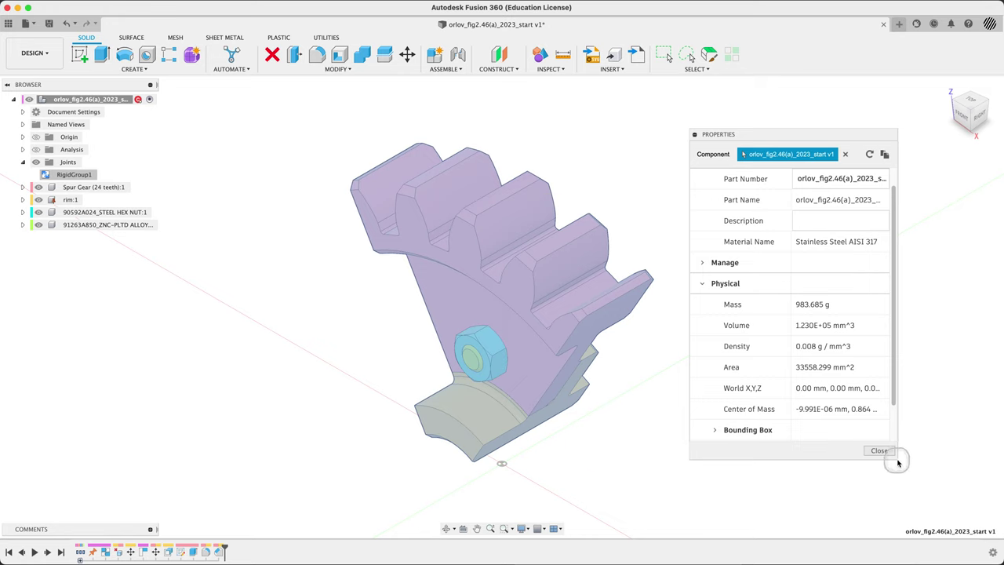
left_click_drag(898, 463, 956, 481)
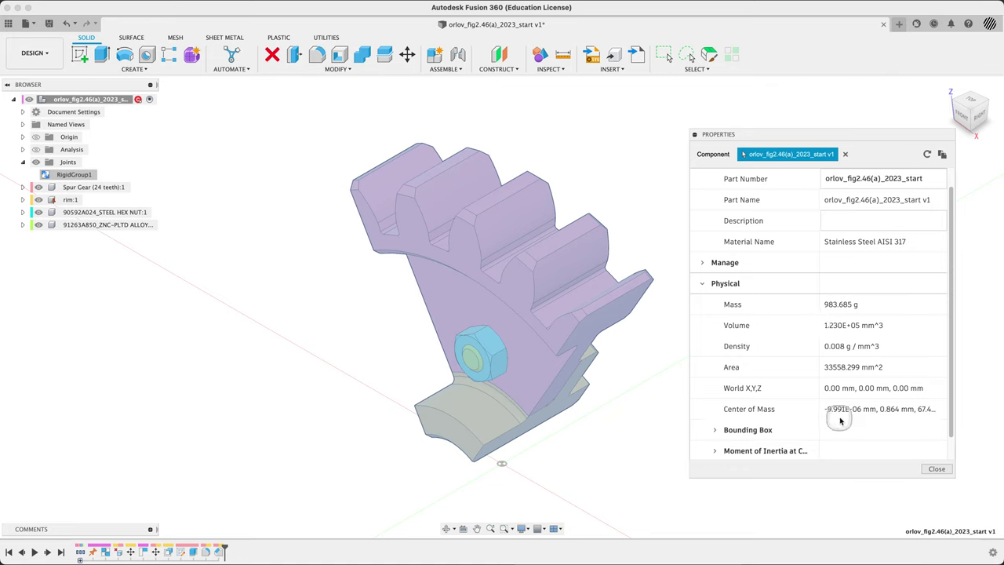
left_click(937, 470)
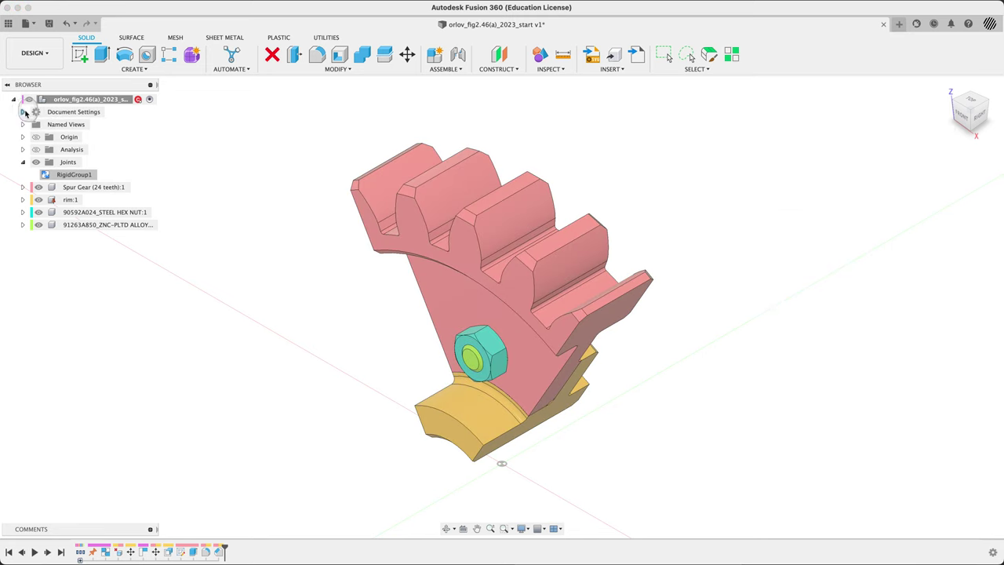
Change the document's active units to Centimeter.
left_click(23, 111)
left_click(97, 125)
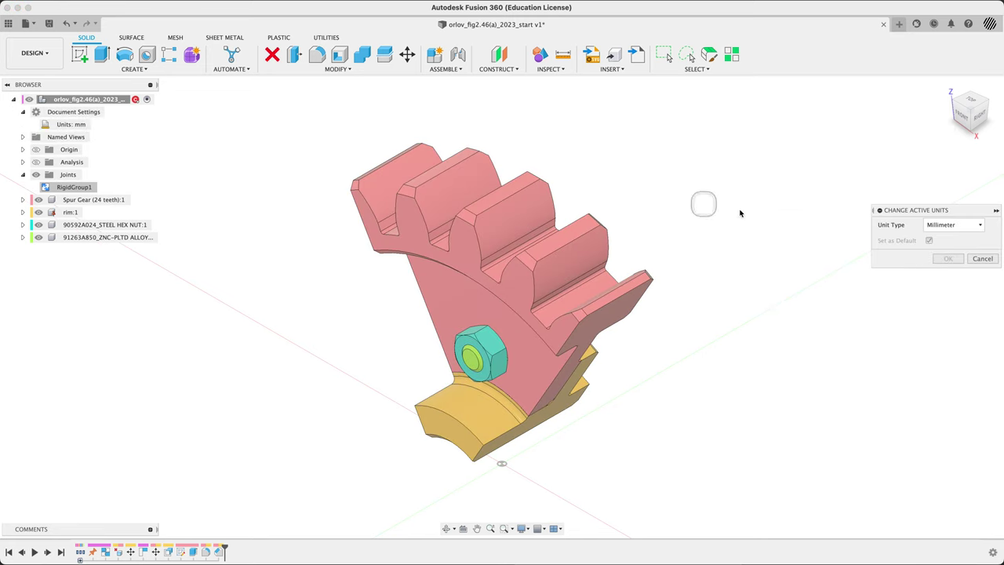
left_click(953, 225)
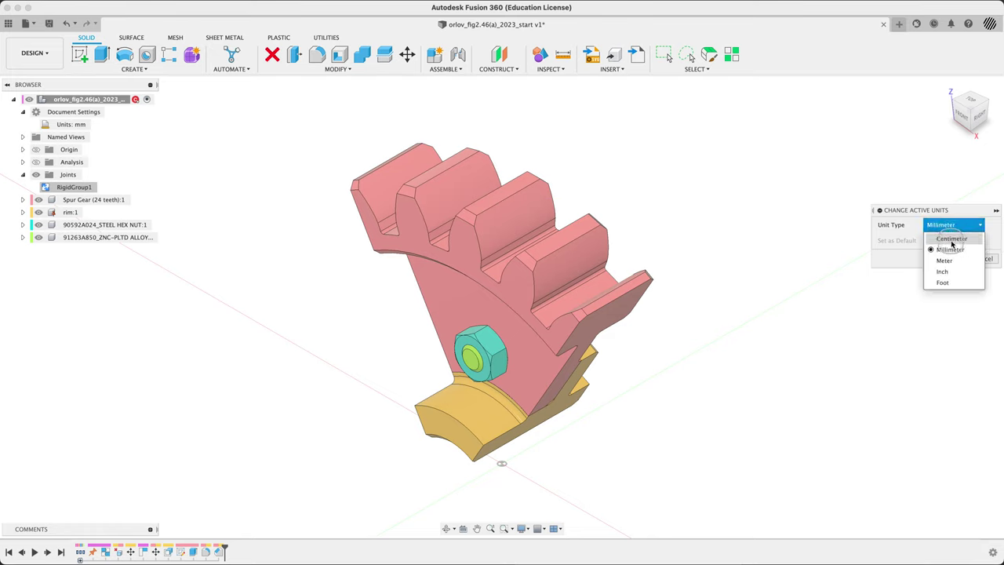
left_click(952, 238)
left_click(947, 262)
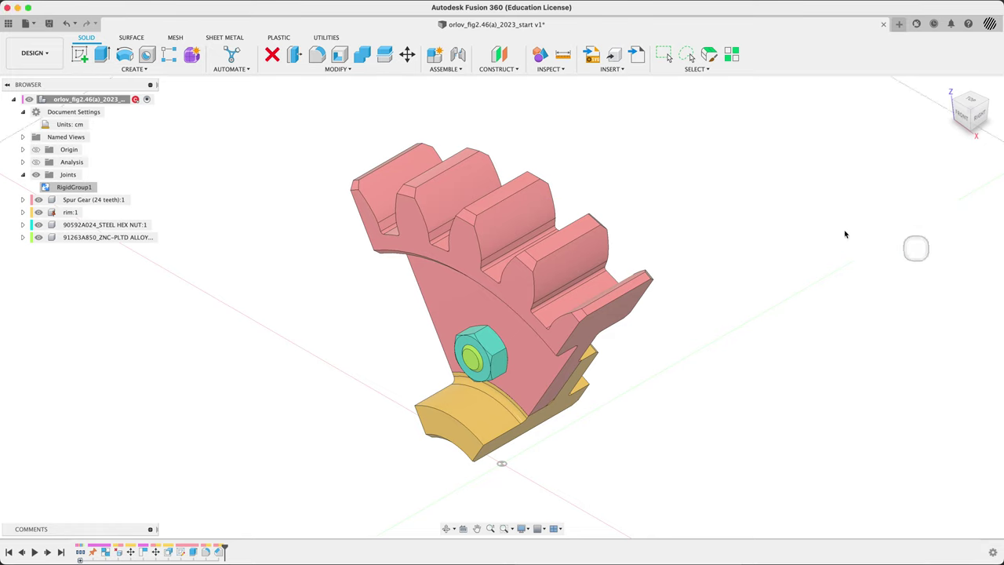
Review the top-level assembly's mass, volume, density and center of mass in centimetre-based units, and close its properties.
right_click(91, 99)
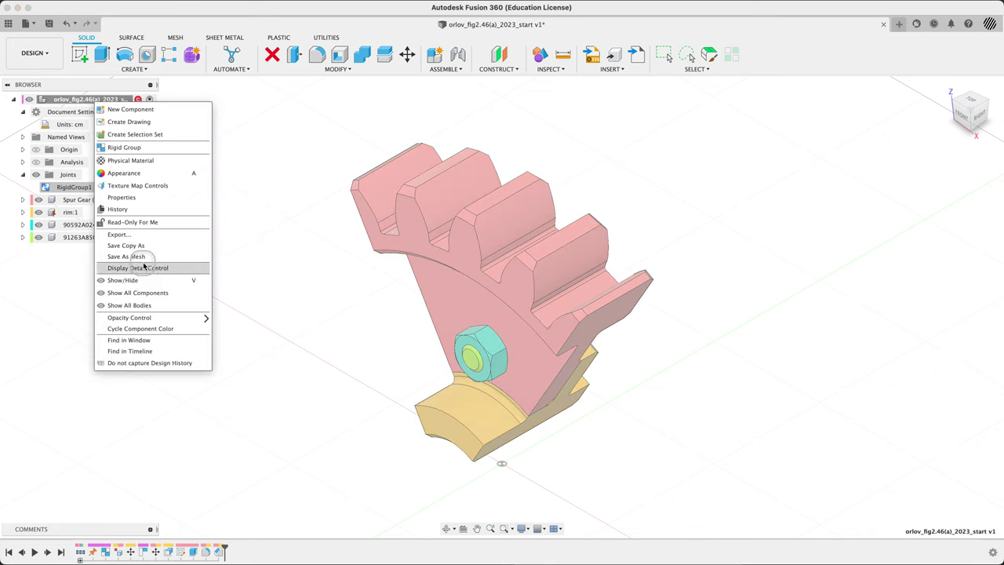
left_click(138, 198)
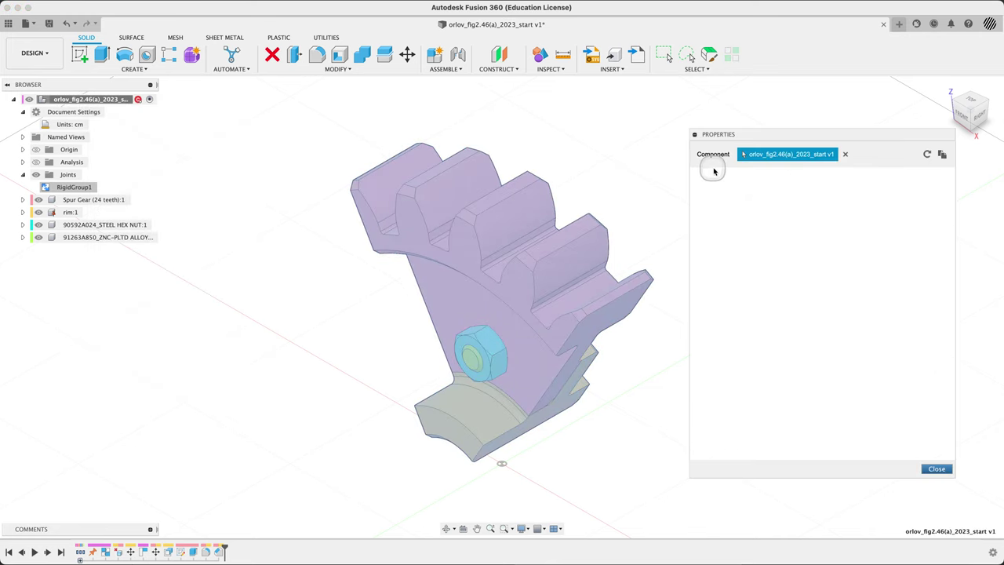
left_click(826, 153)
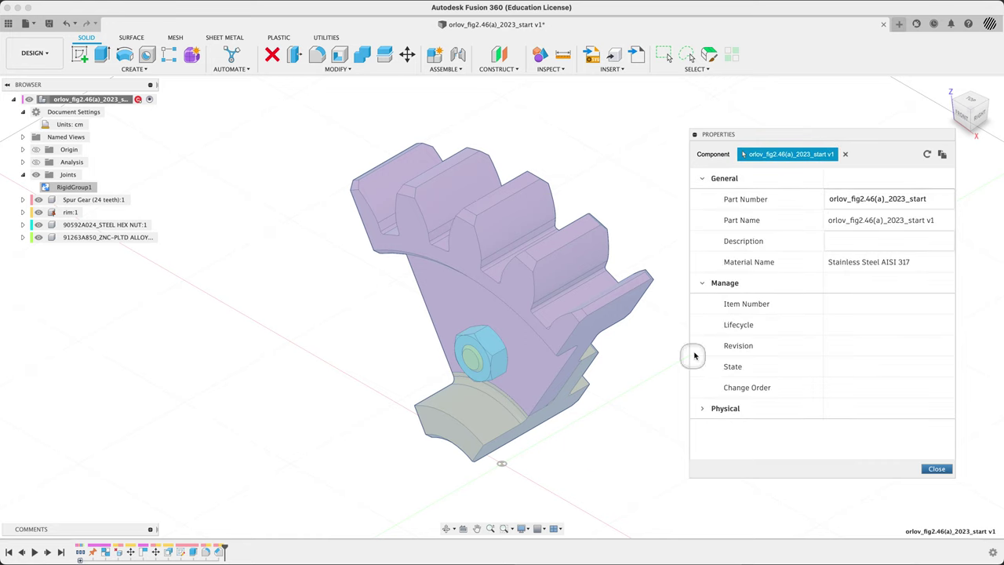
left_click(702, 284)
left_click(703, 305)
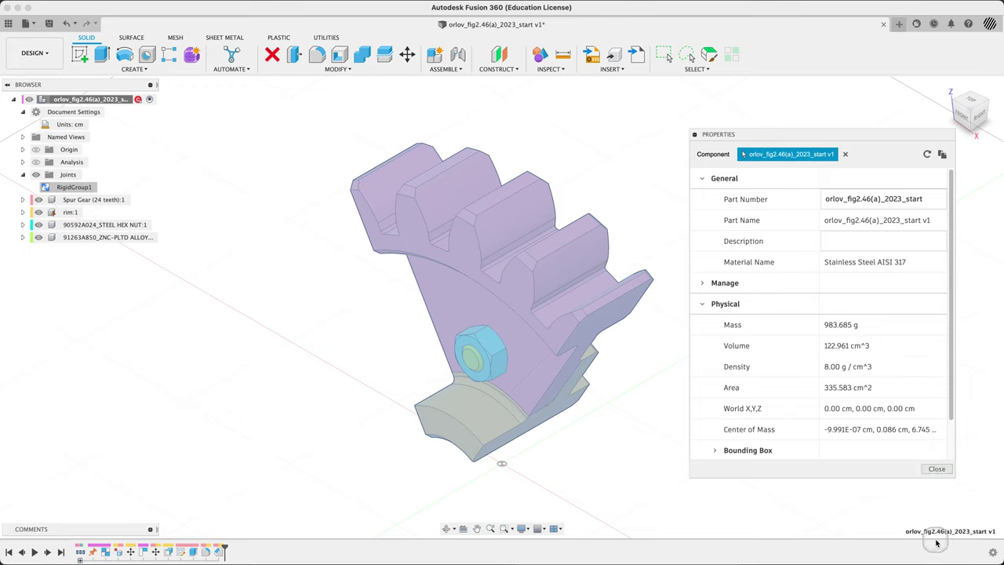
left_click(934, 468)
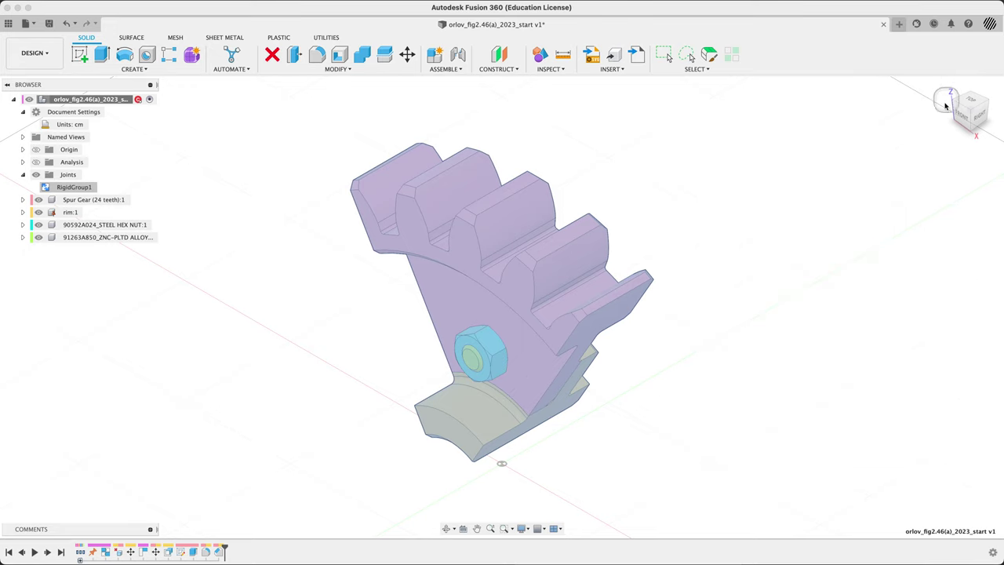